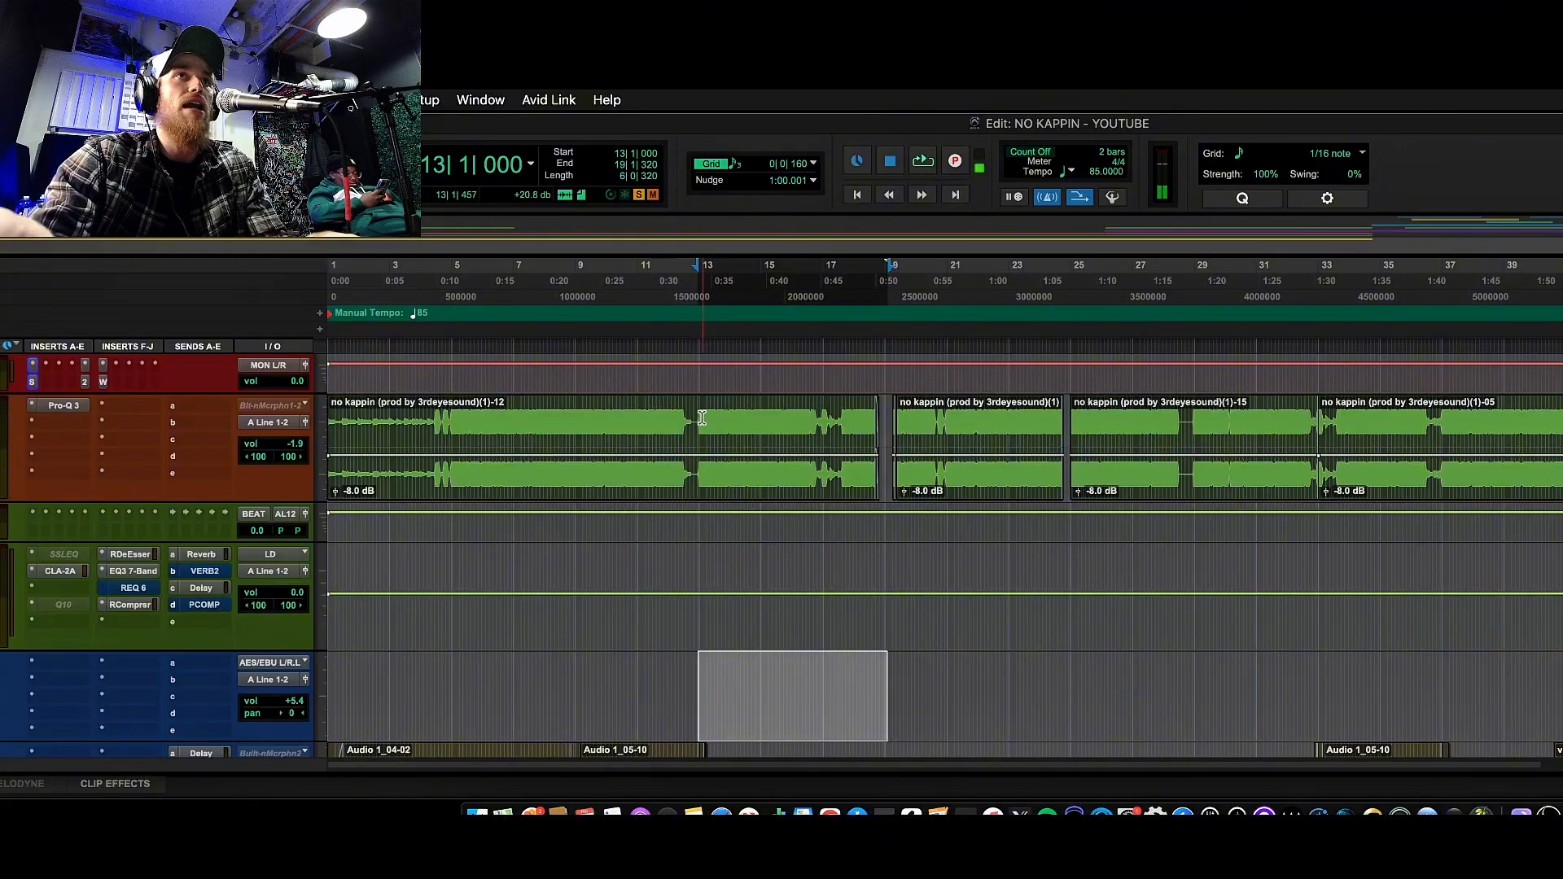
# Select about bars 13 to 17 on the beat track and on the LD vocal track.
pyautogui.click(701, 418)
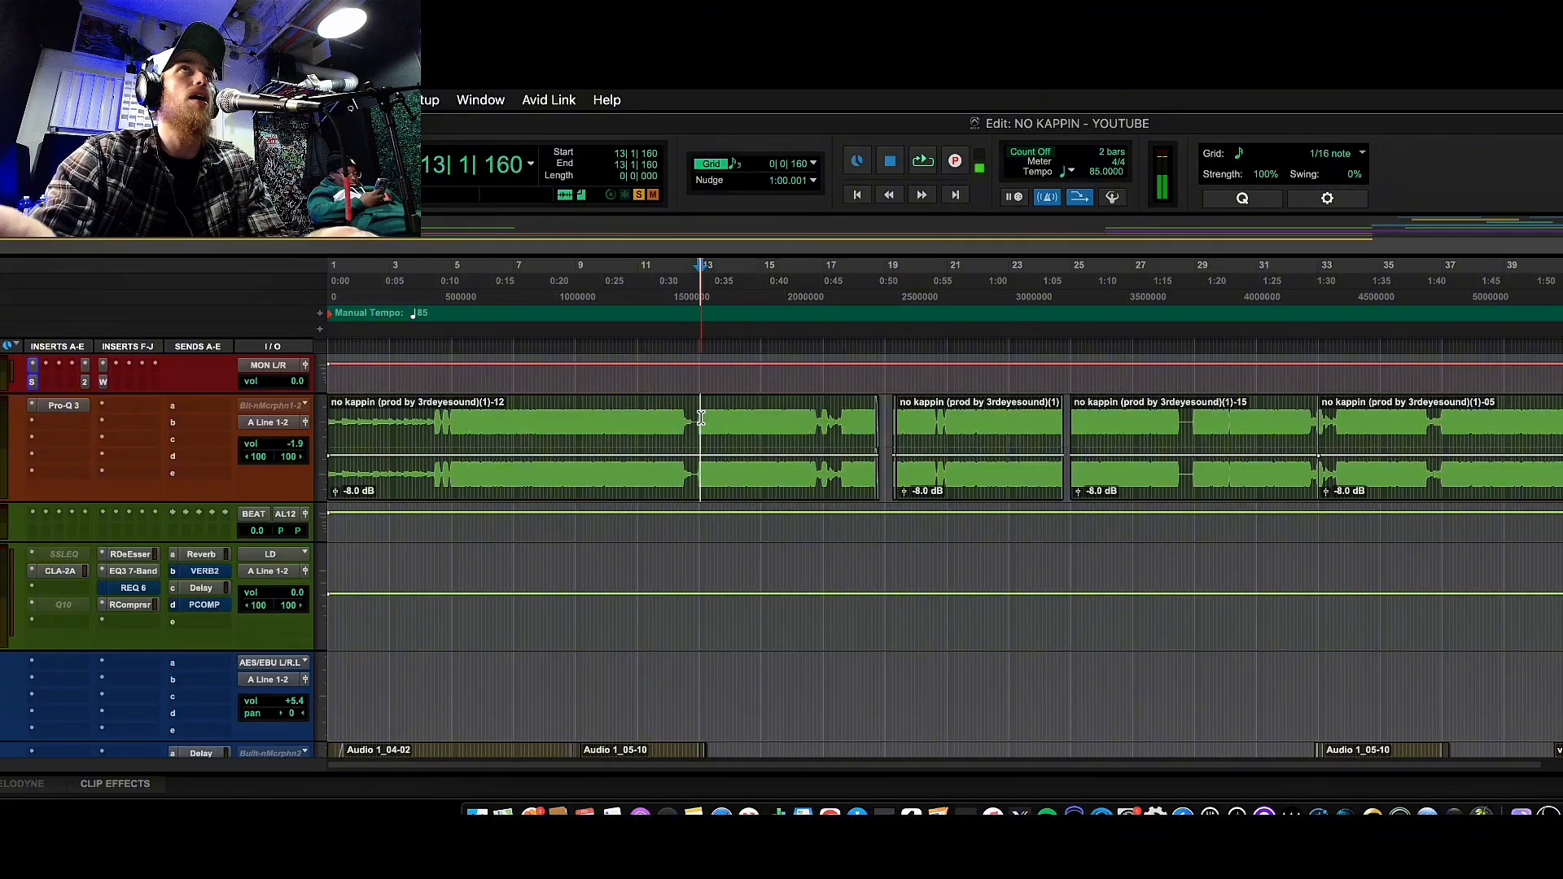
pyautogui.moveTo(701, 421); pyautogui.dragTo(828, 431)
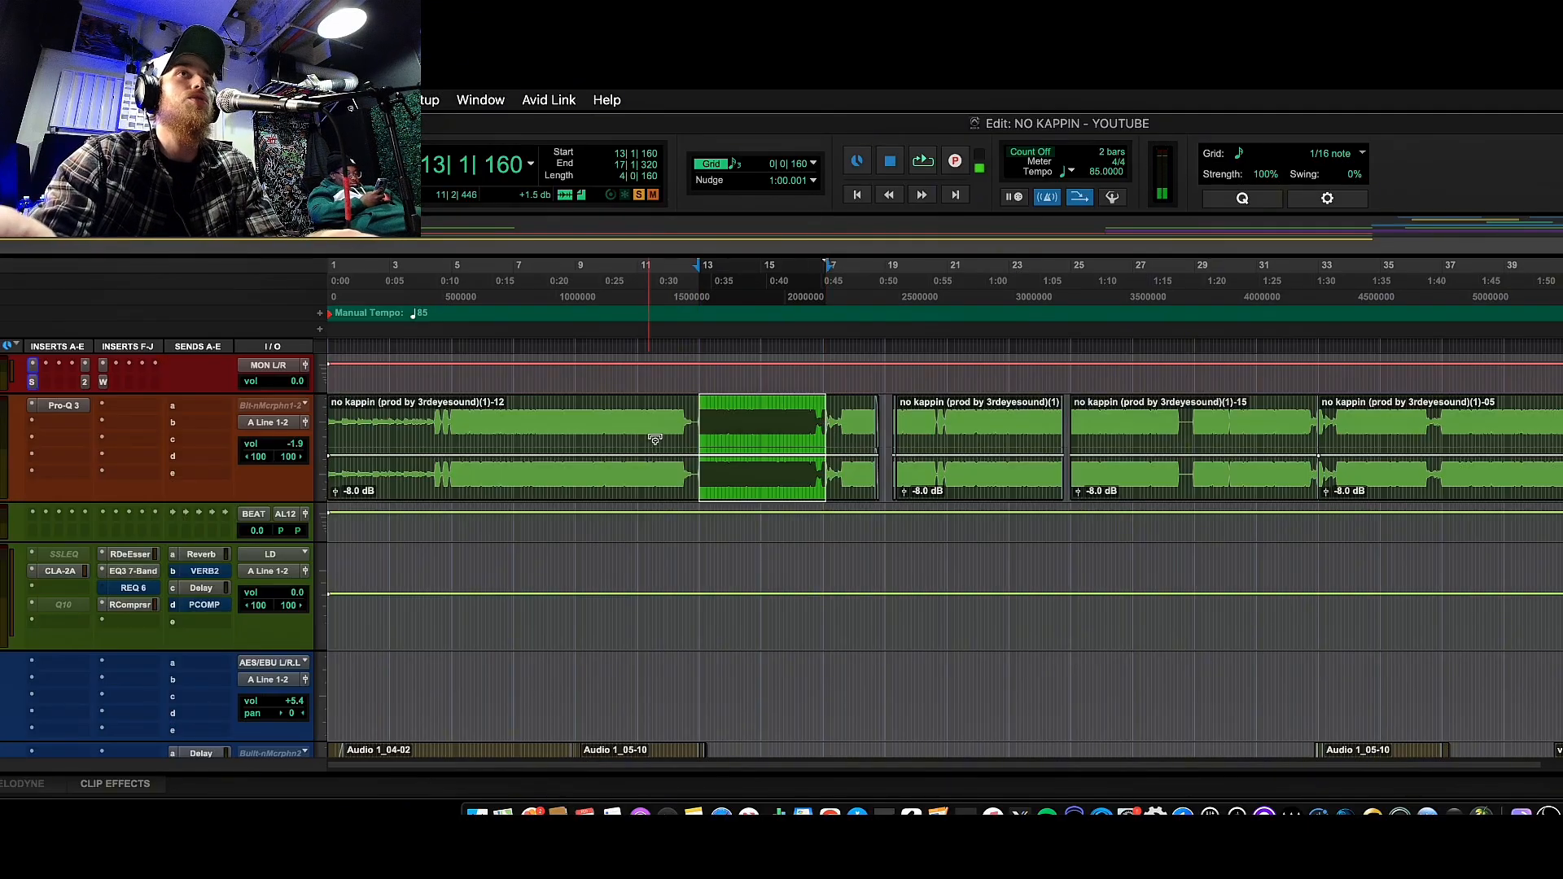
pyautogui.click(697, 421)
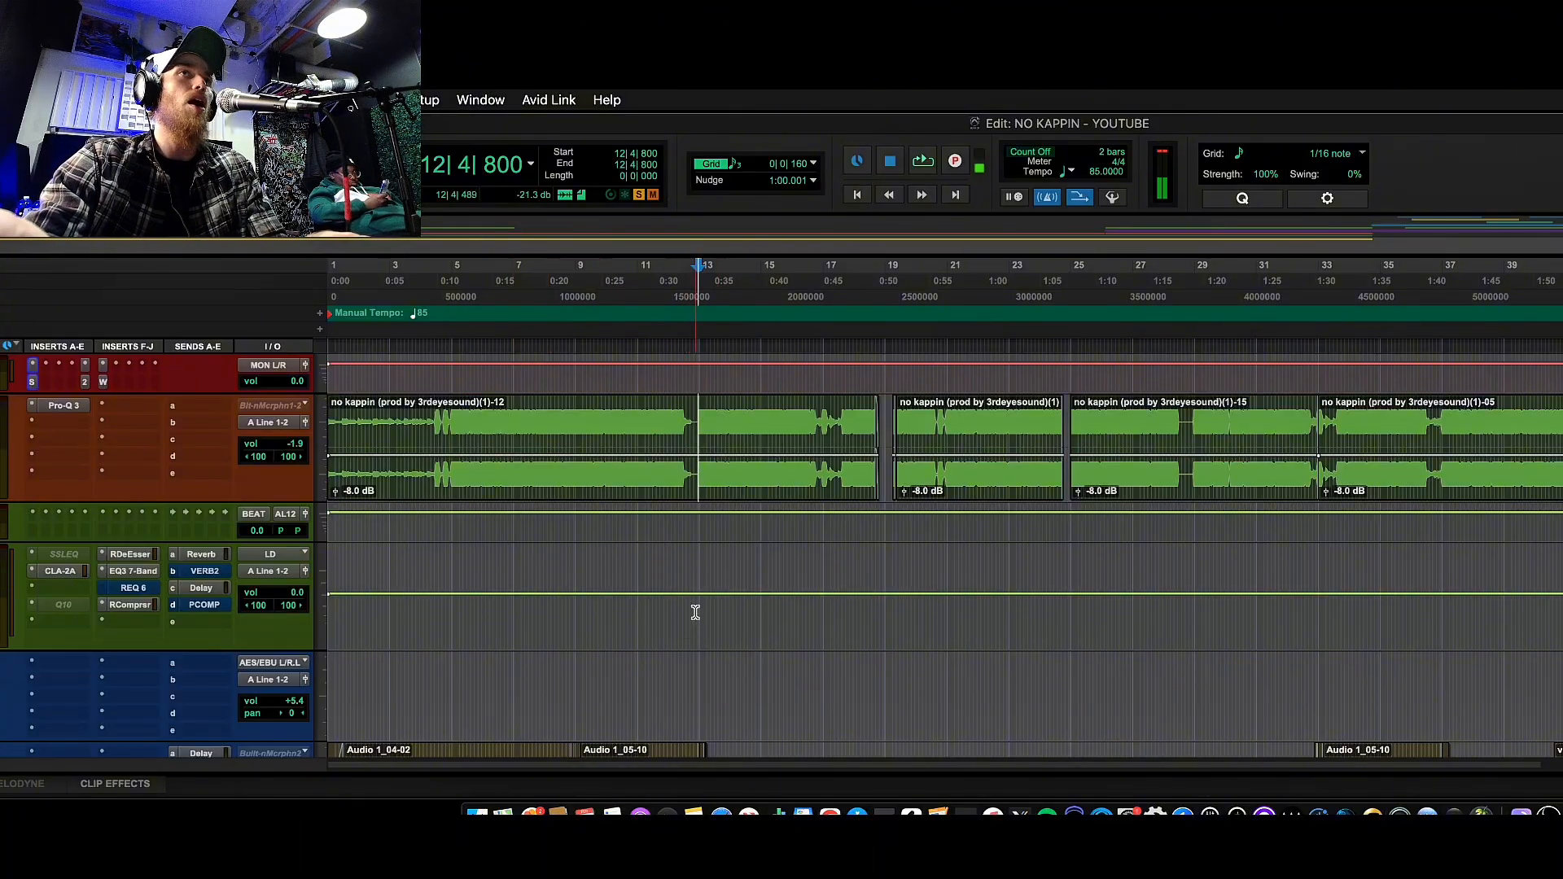
pyautogui.moveTo(699, 605); pyautogui.dragTo(830, 619)
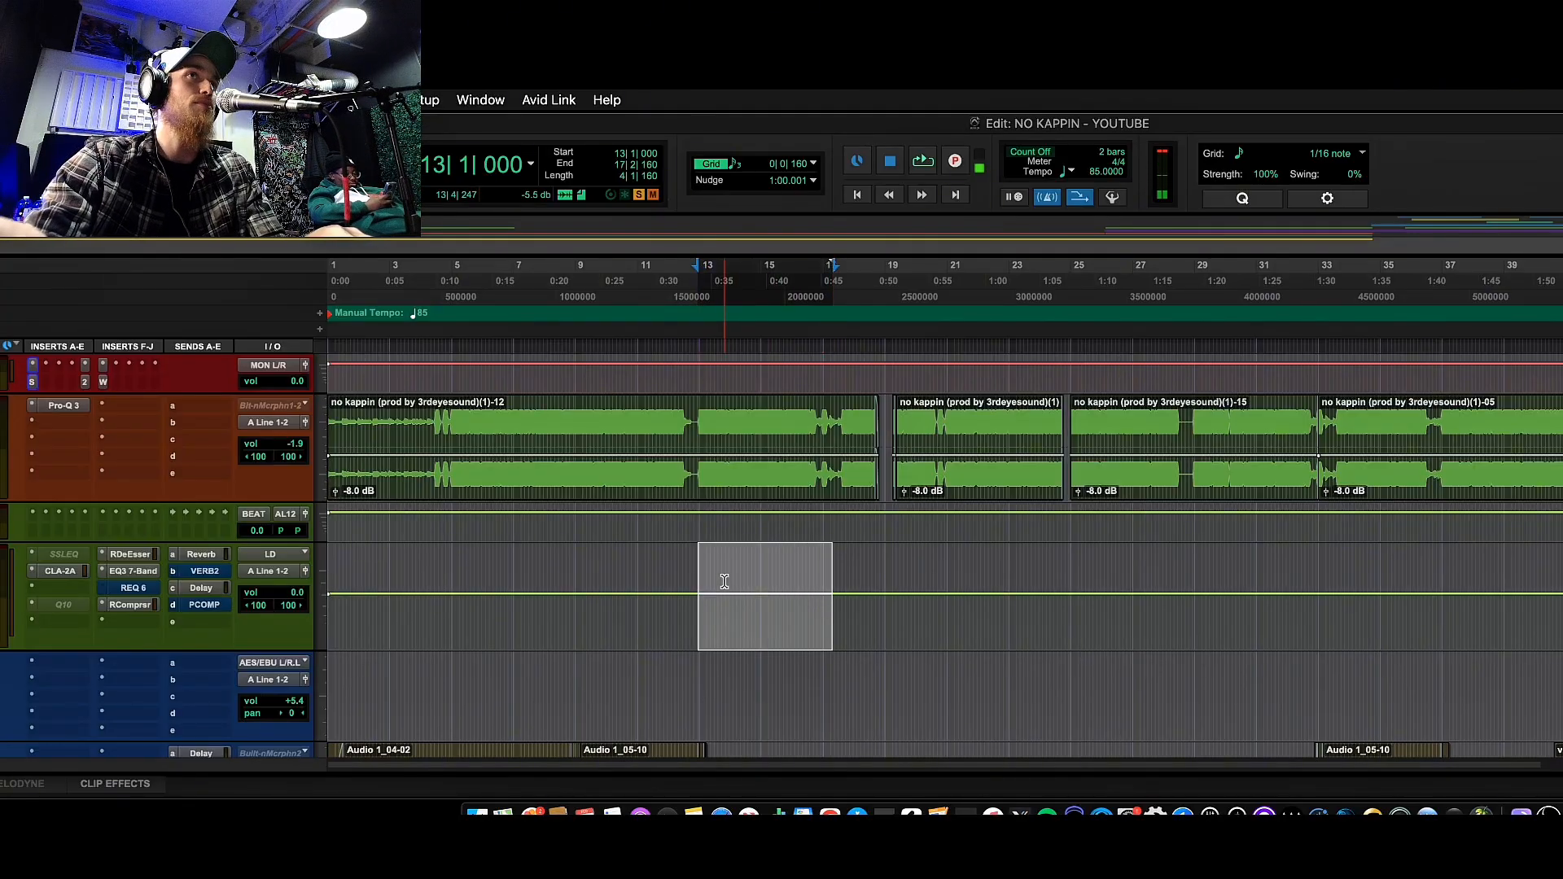
# Test playback from the session start and reroute the master track's output to A Line 1-2.
pyautogui.press('Return')
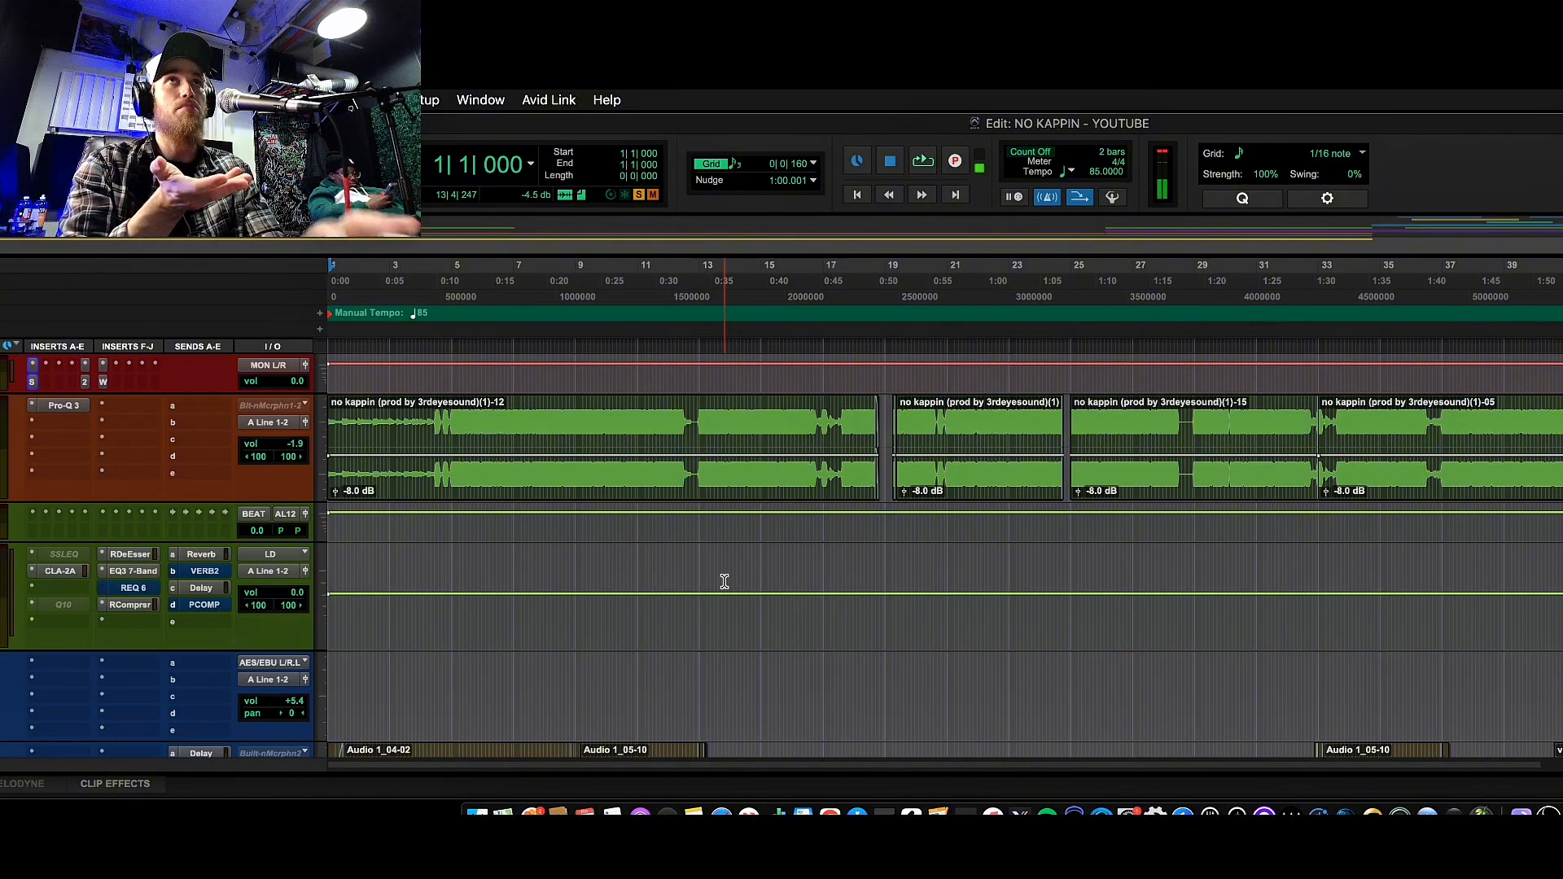
pyautogui.press('space')
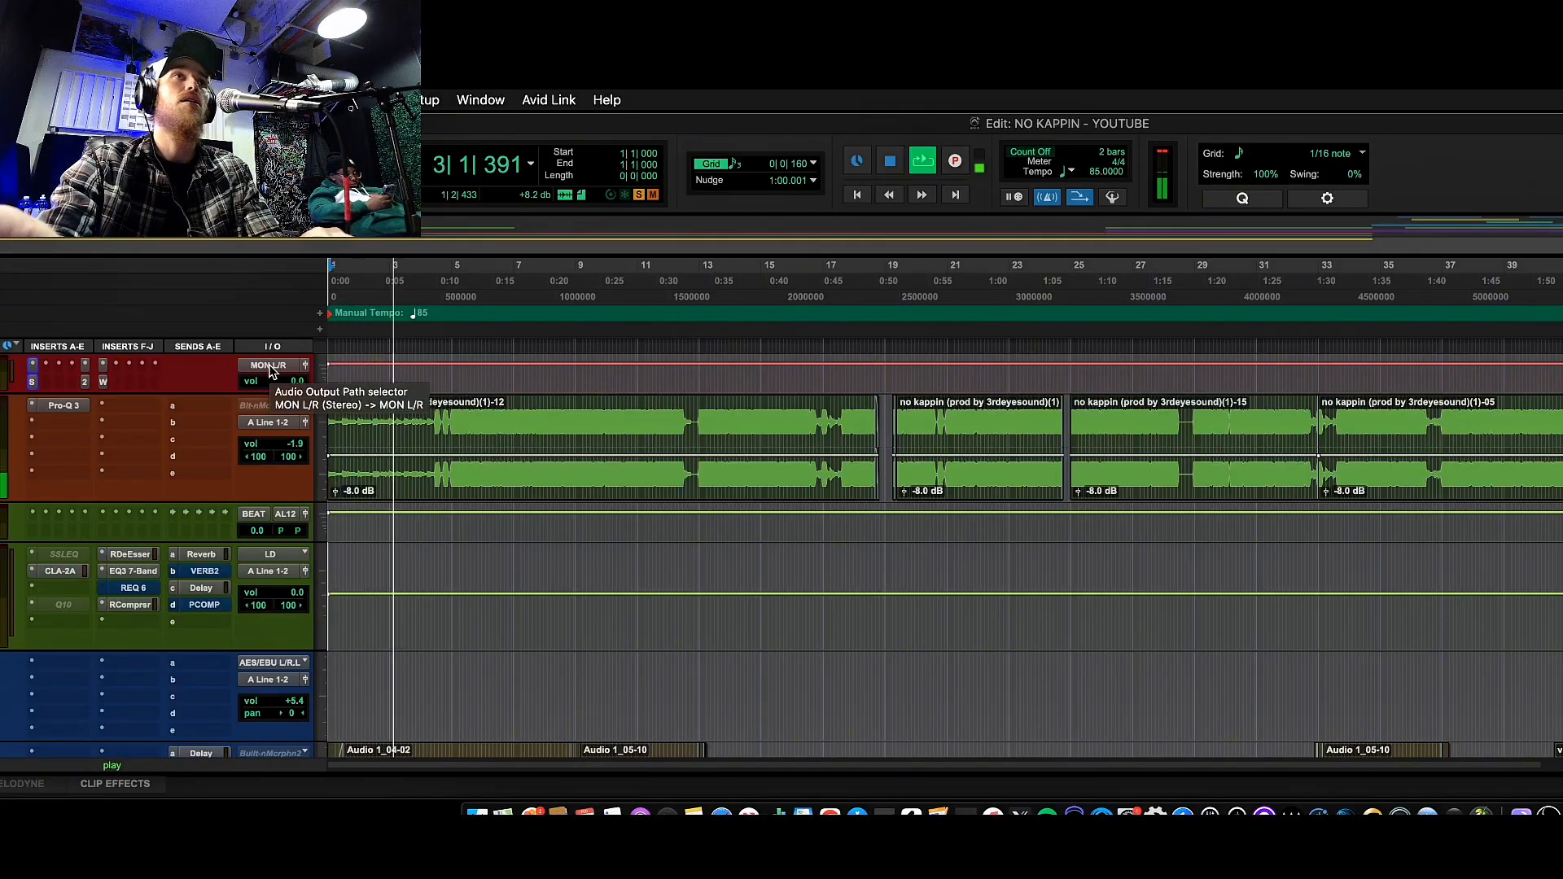
pyautogui.press('space')
pyautogui.click(269, 366)
pyautogui.click(360, 364)
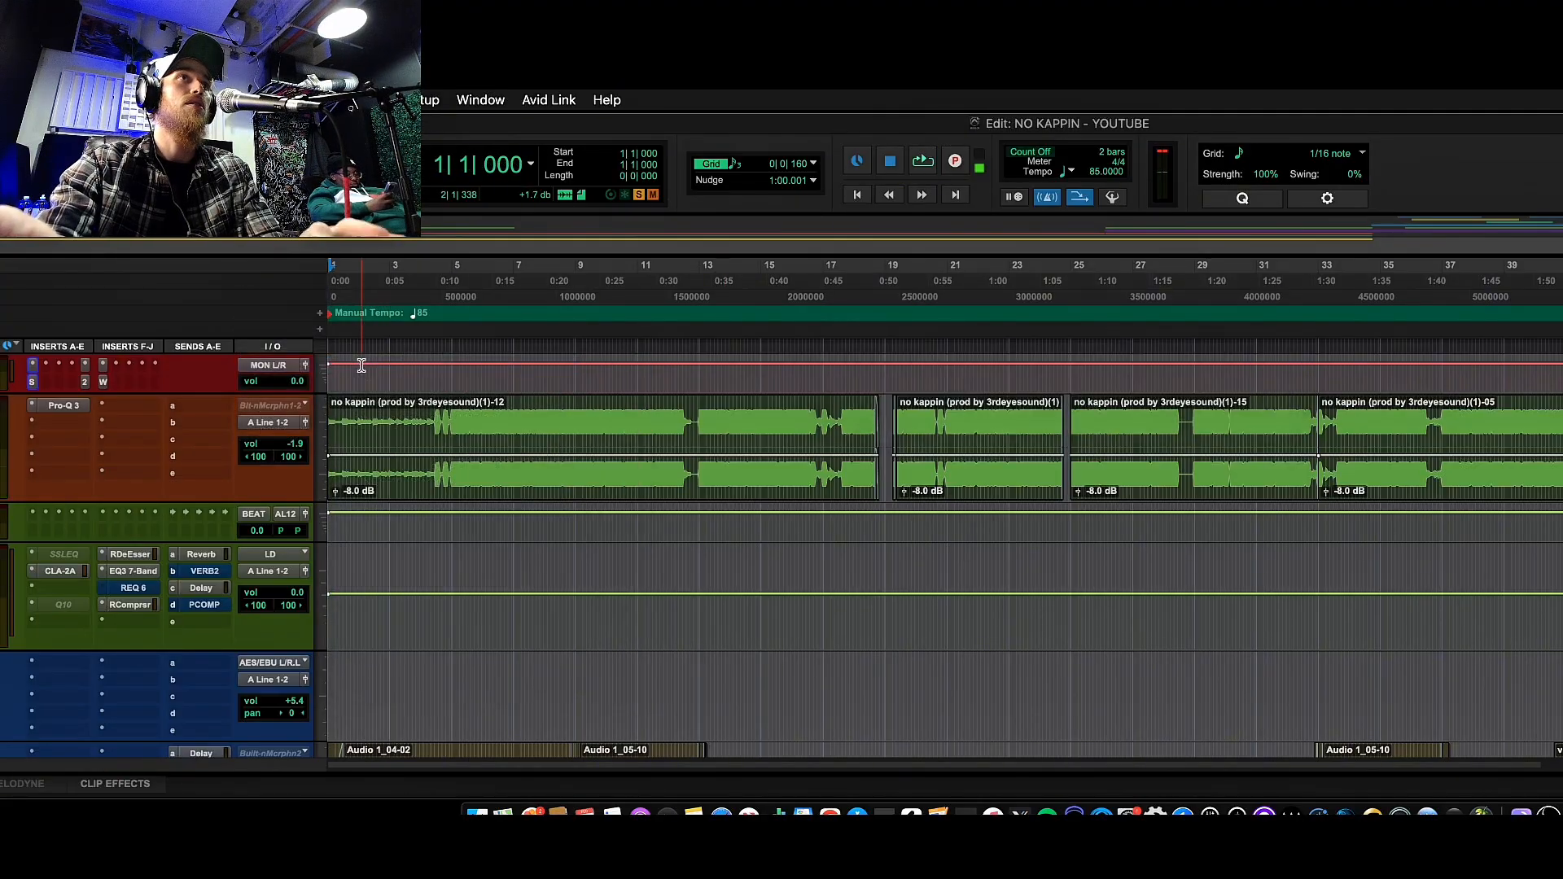
# Listen to the session from the start and set the playback position to 4|4|000.
pyautogui.press('space')
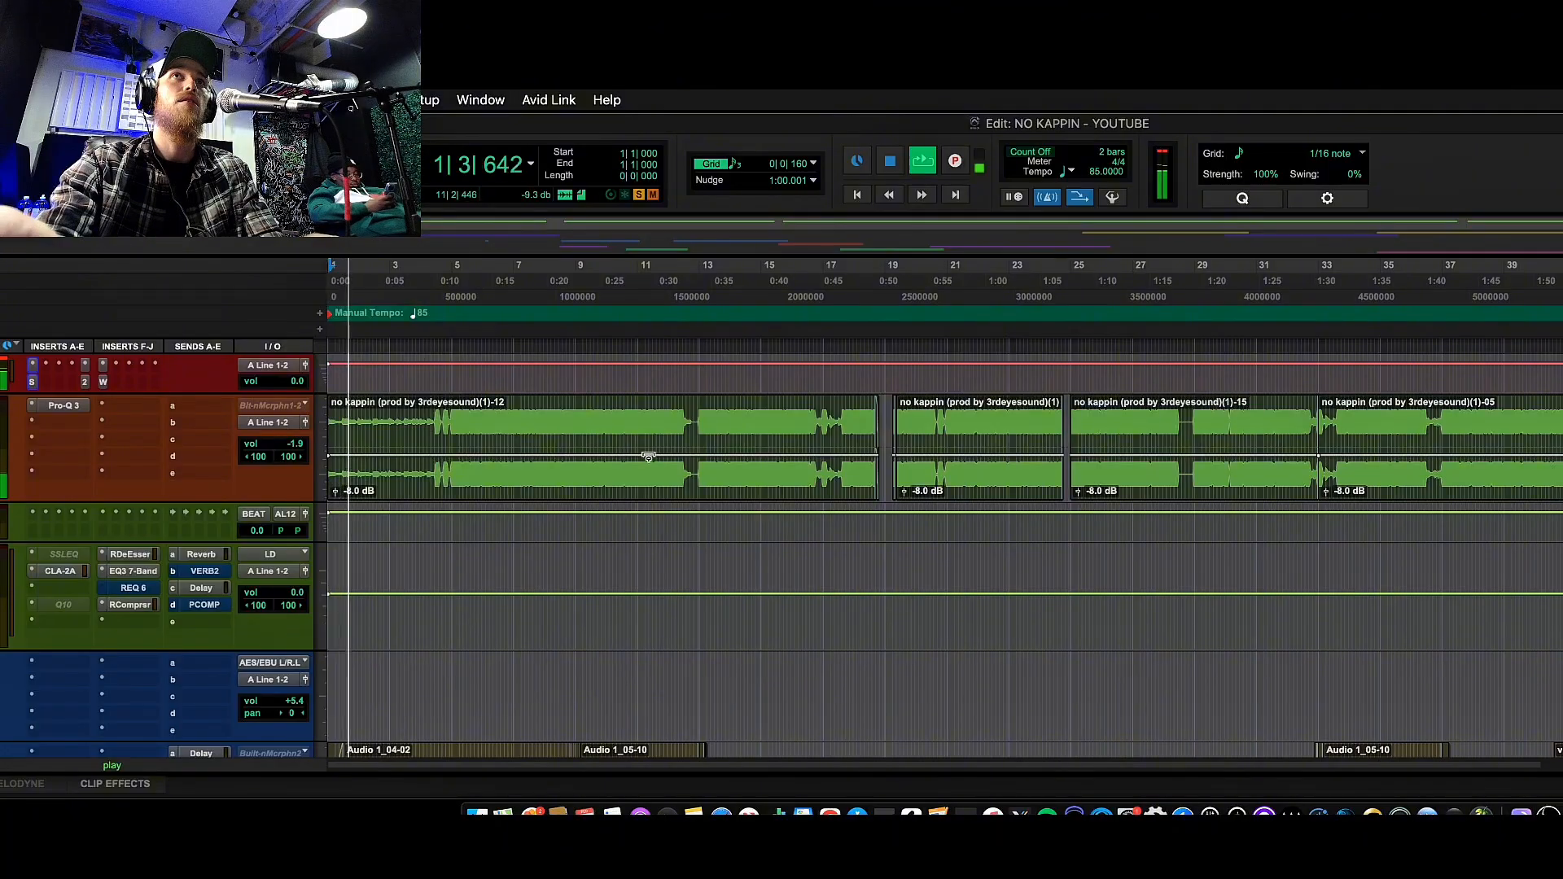
pyautogui.click(443, 440)
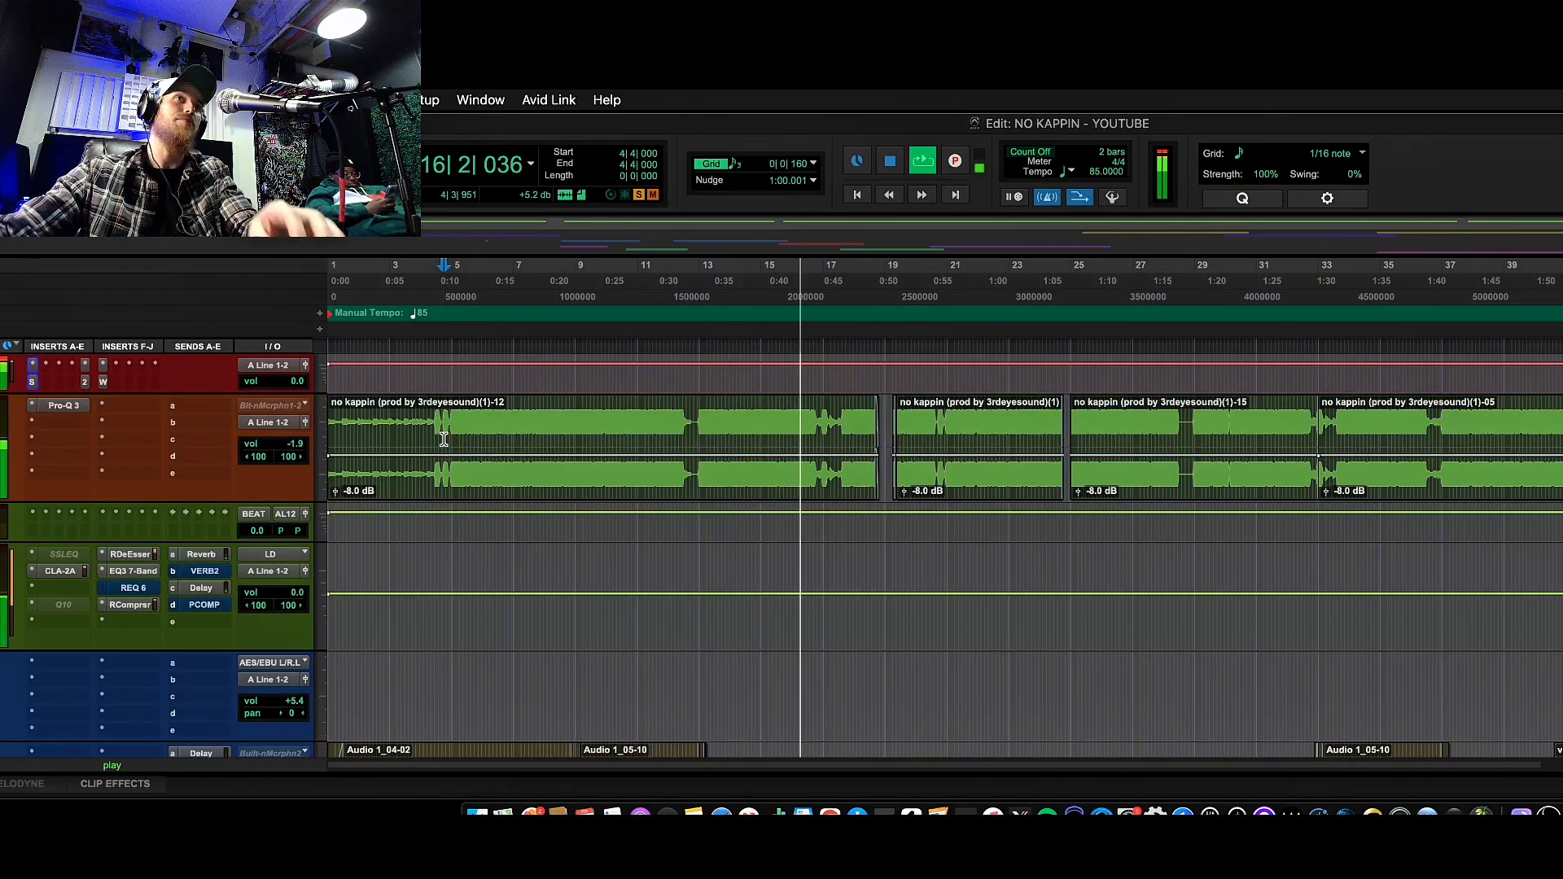
pyautogui.press('space')
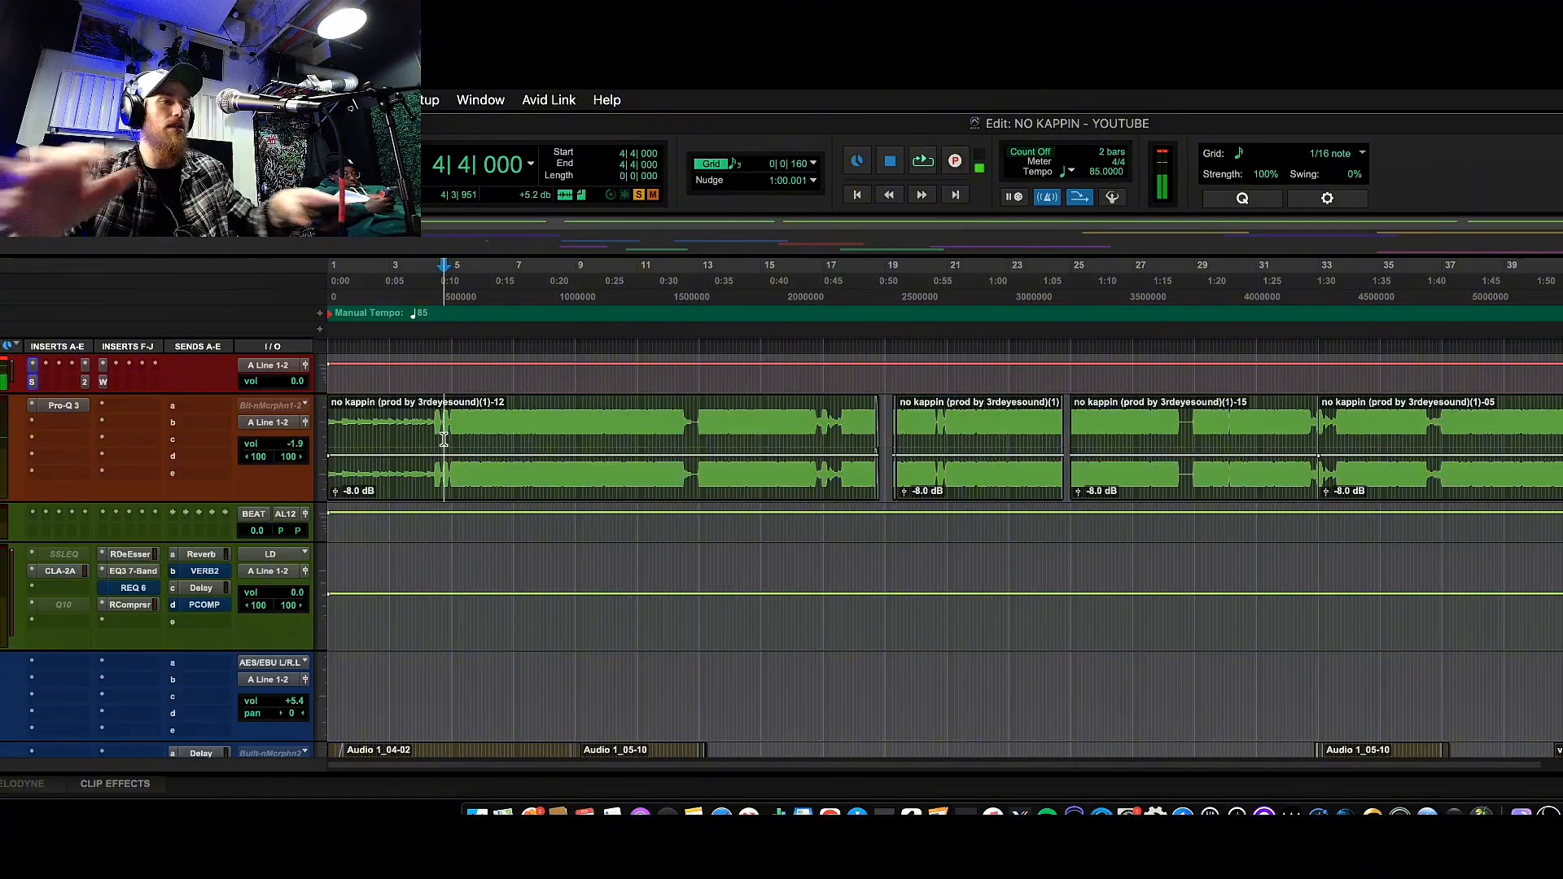
# Bypass the beat's Pro-Q 3 and the LD track's CLA-2A, RDeEsser, EQ3 7-Band and RCompressor, and check the lower tracks' inserts.
pyautogui.keyDown('super'); pyautogui.click(67, 403); pyautogui.keyUp('super')
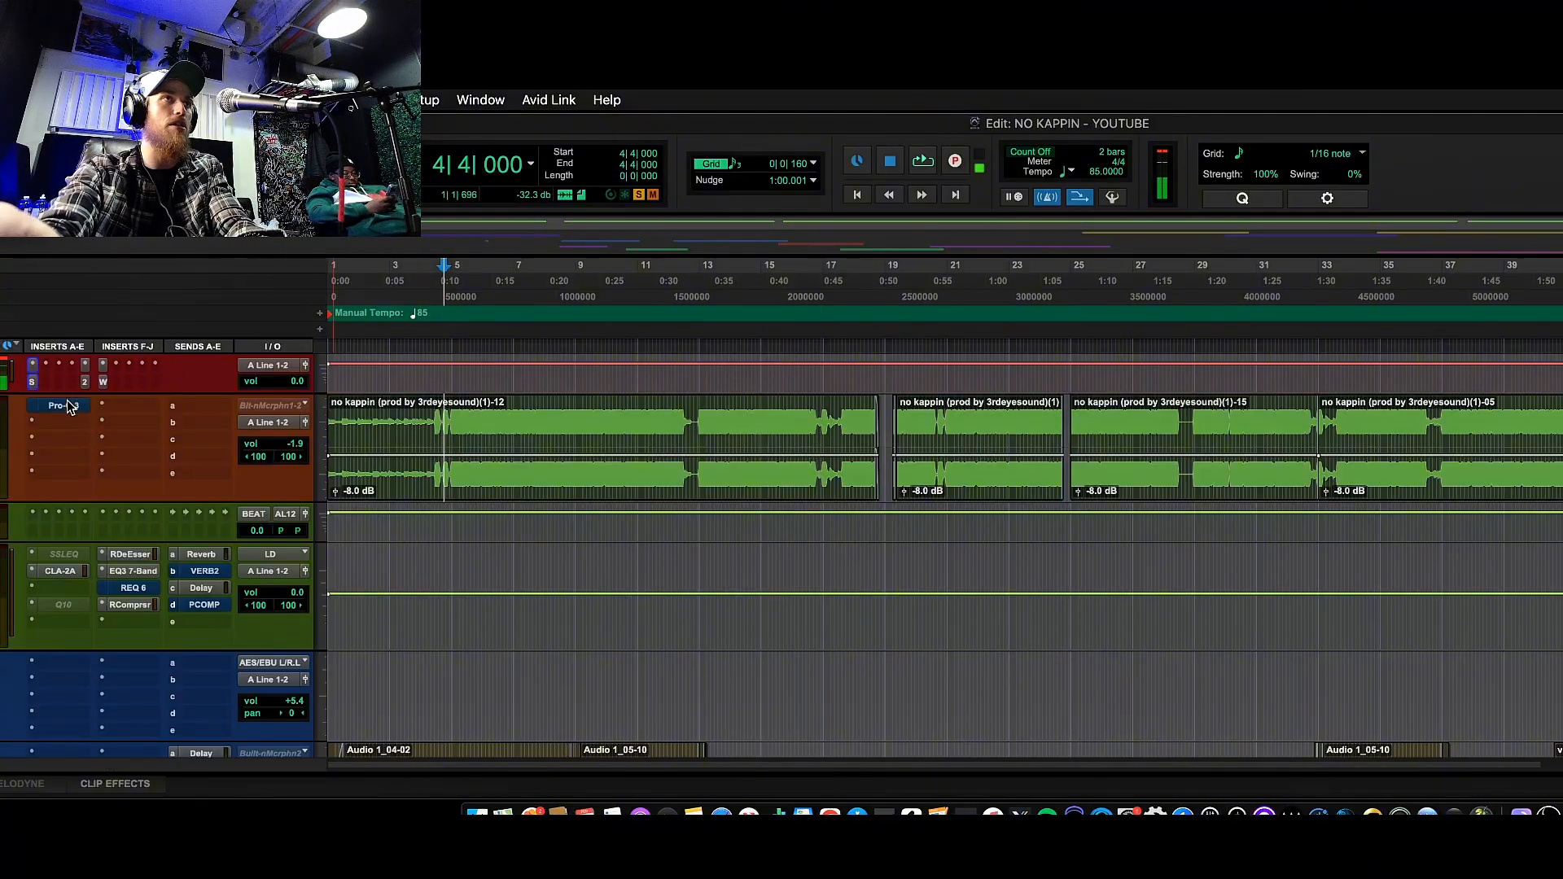
pyautogui.keyDown('super'); pyautogui.click(72, 571); pyautogui.keyUp('super')
pyautogui.keyDown('super'); pyautogui.click(134, 556); pyautogui.keyUp('super')
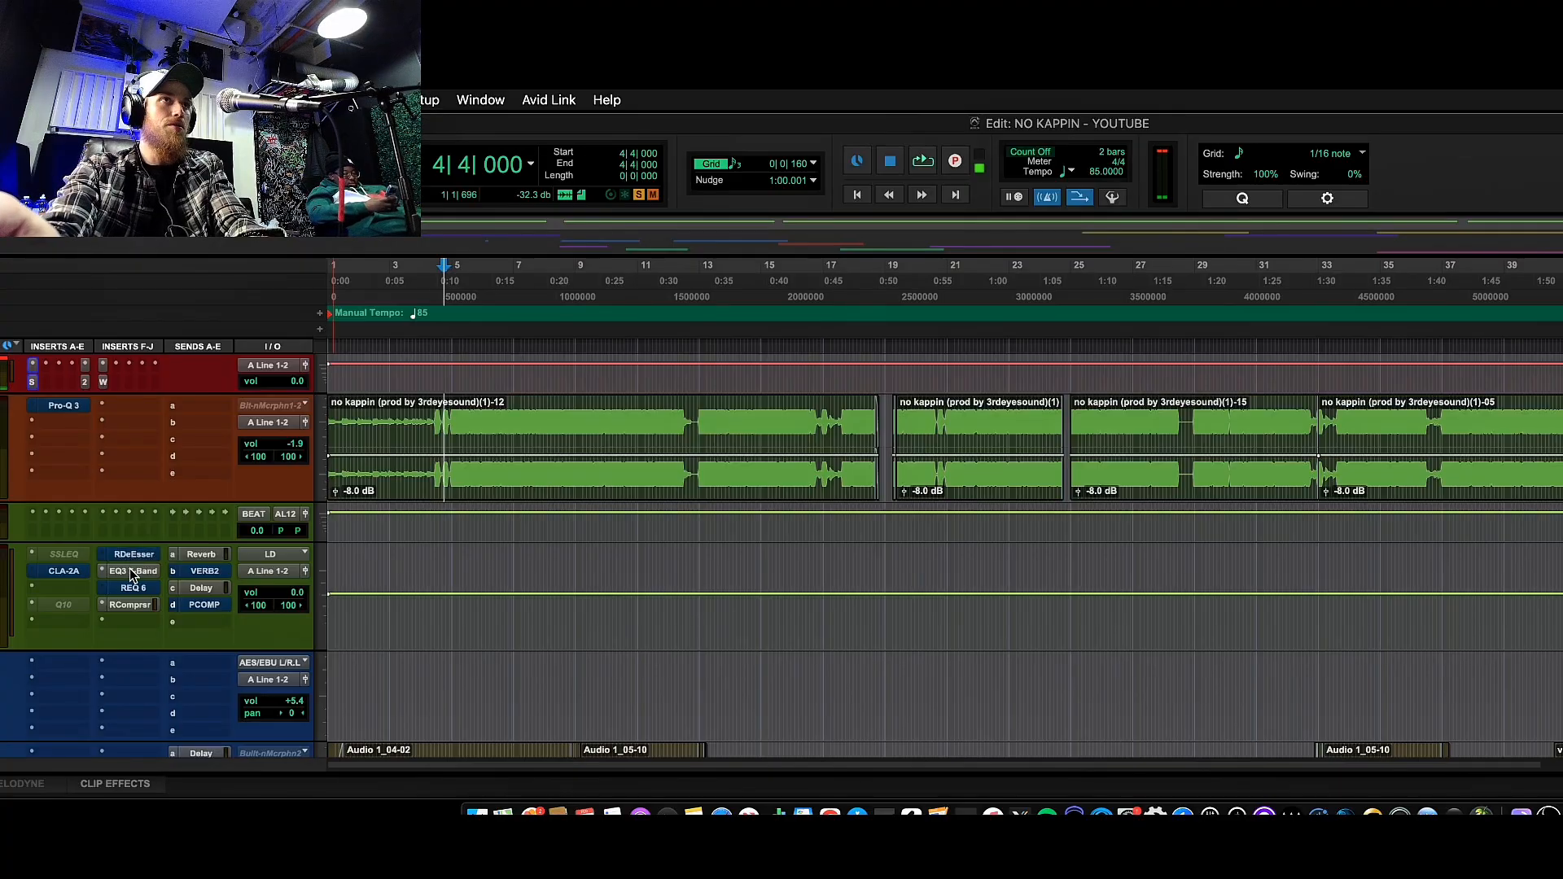
pyautogui.keyDown('super'); pyautogui.click(128, 604); pyautogui.keyUp('super')
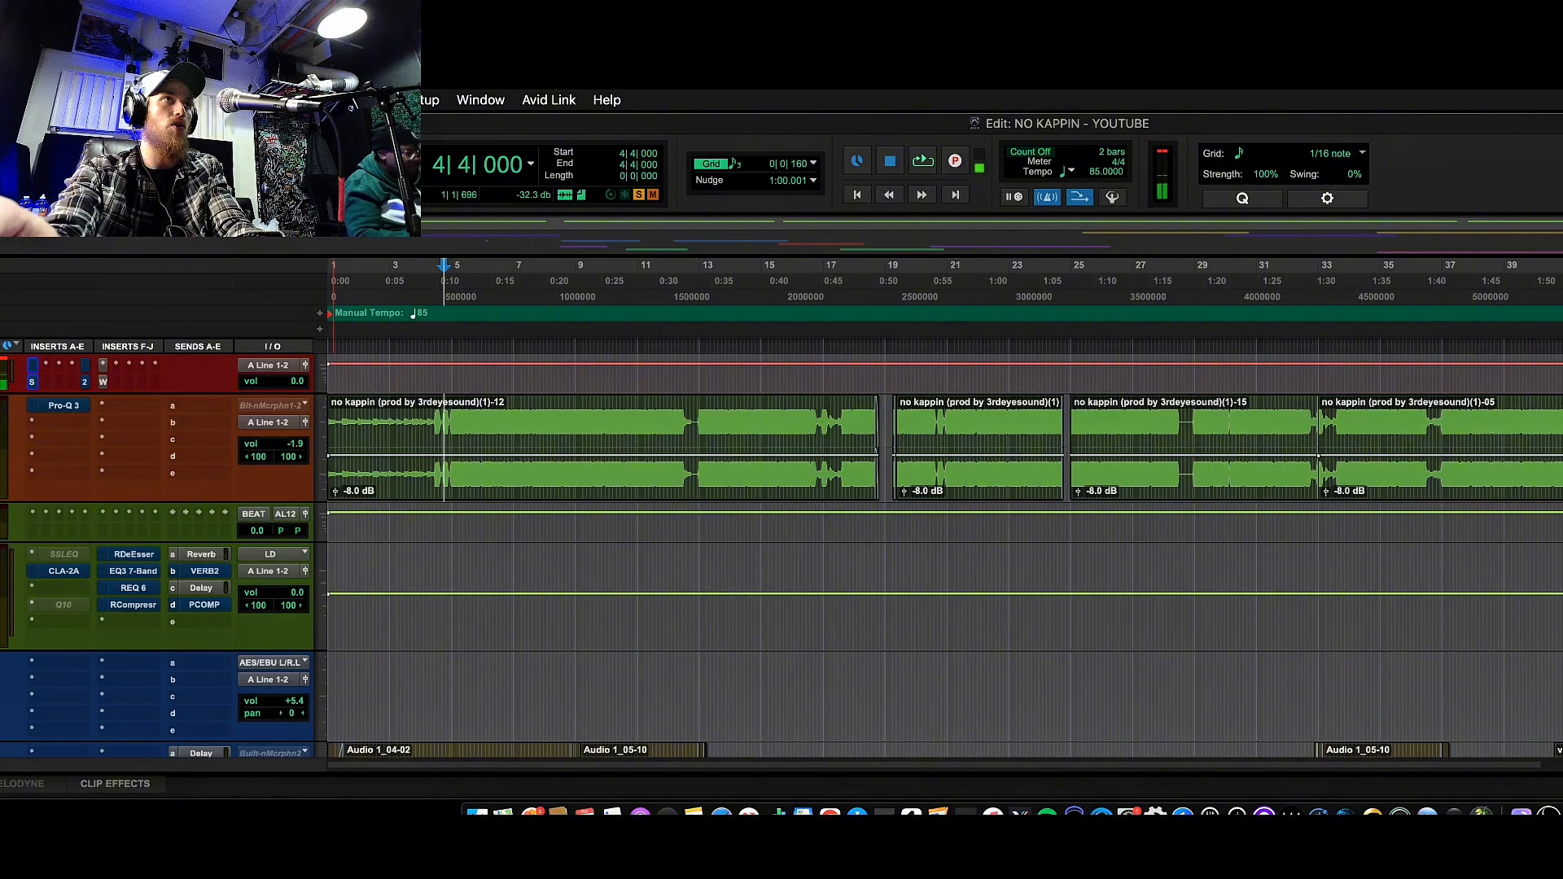
pyautogui.scroll(-3, 944, 557)
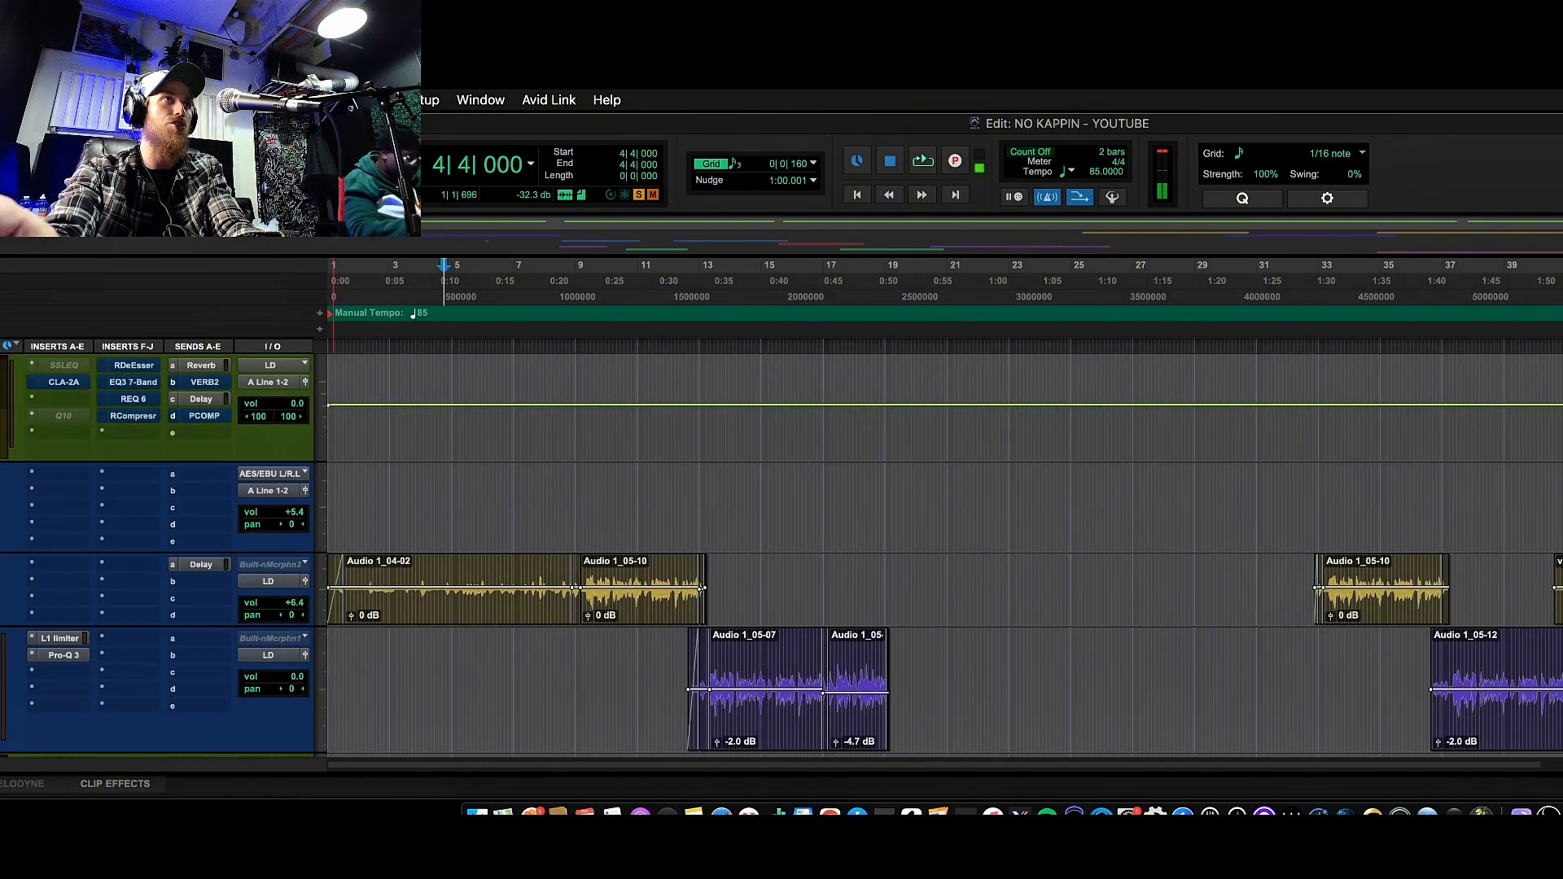
pyautogui.scroll(-3, 945, 557)
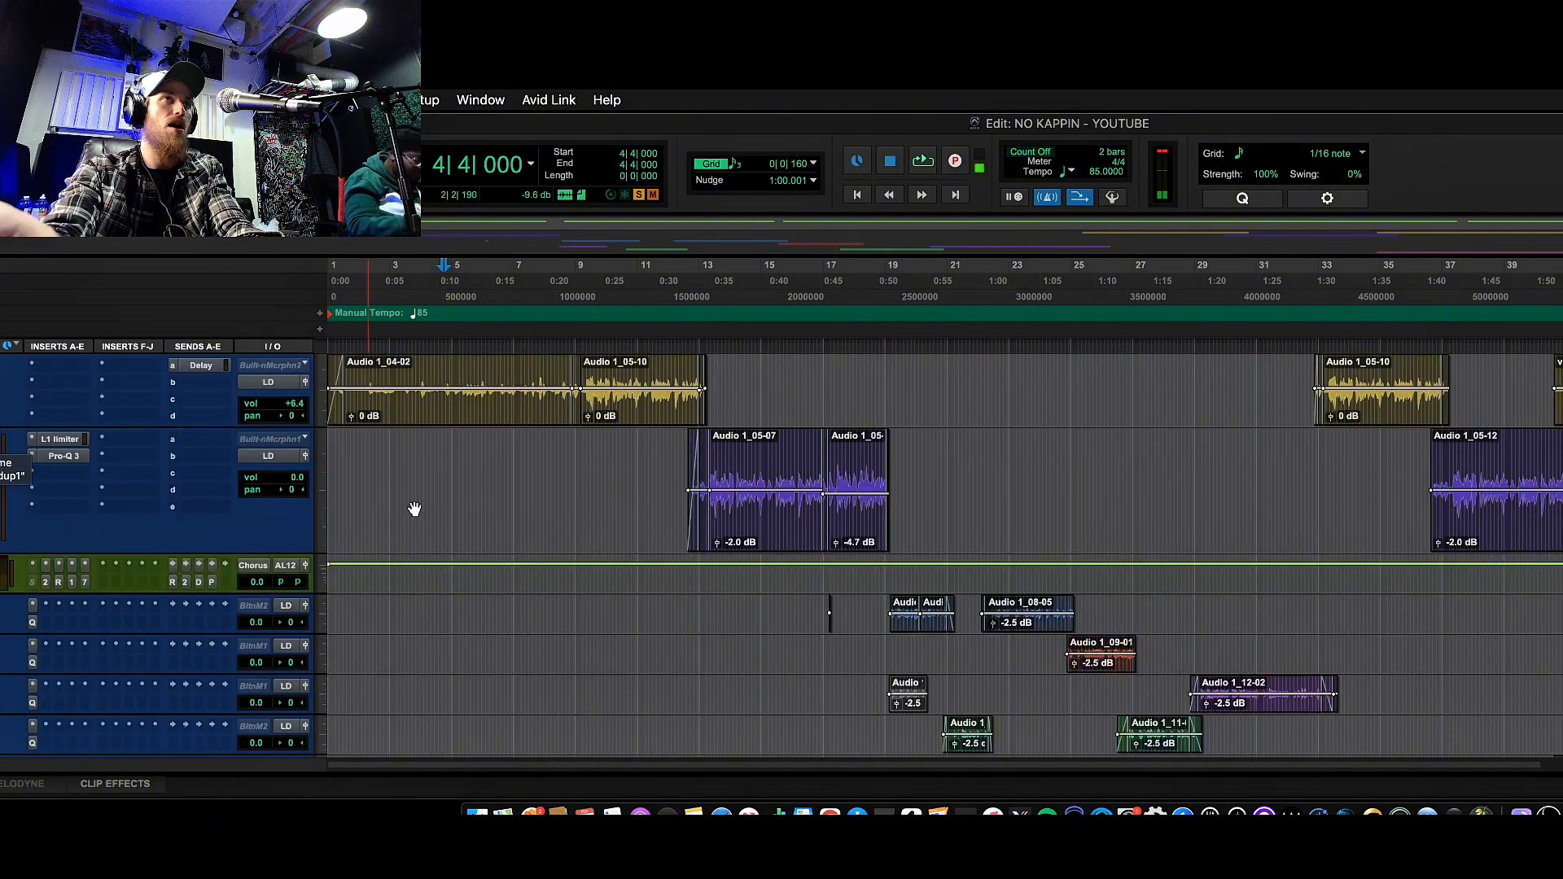
pyautogui.scroll(6, 431, 513)
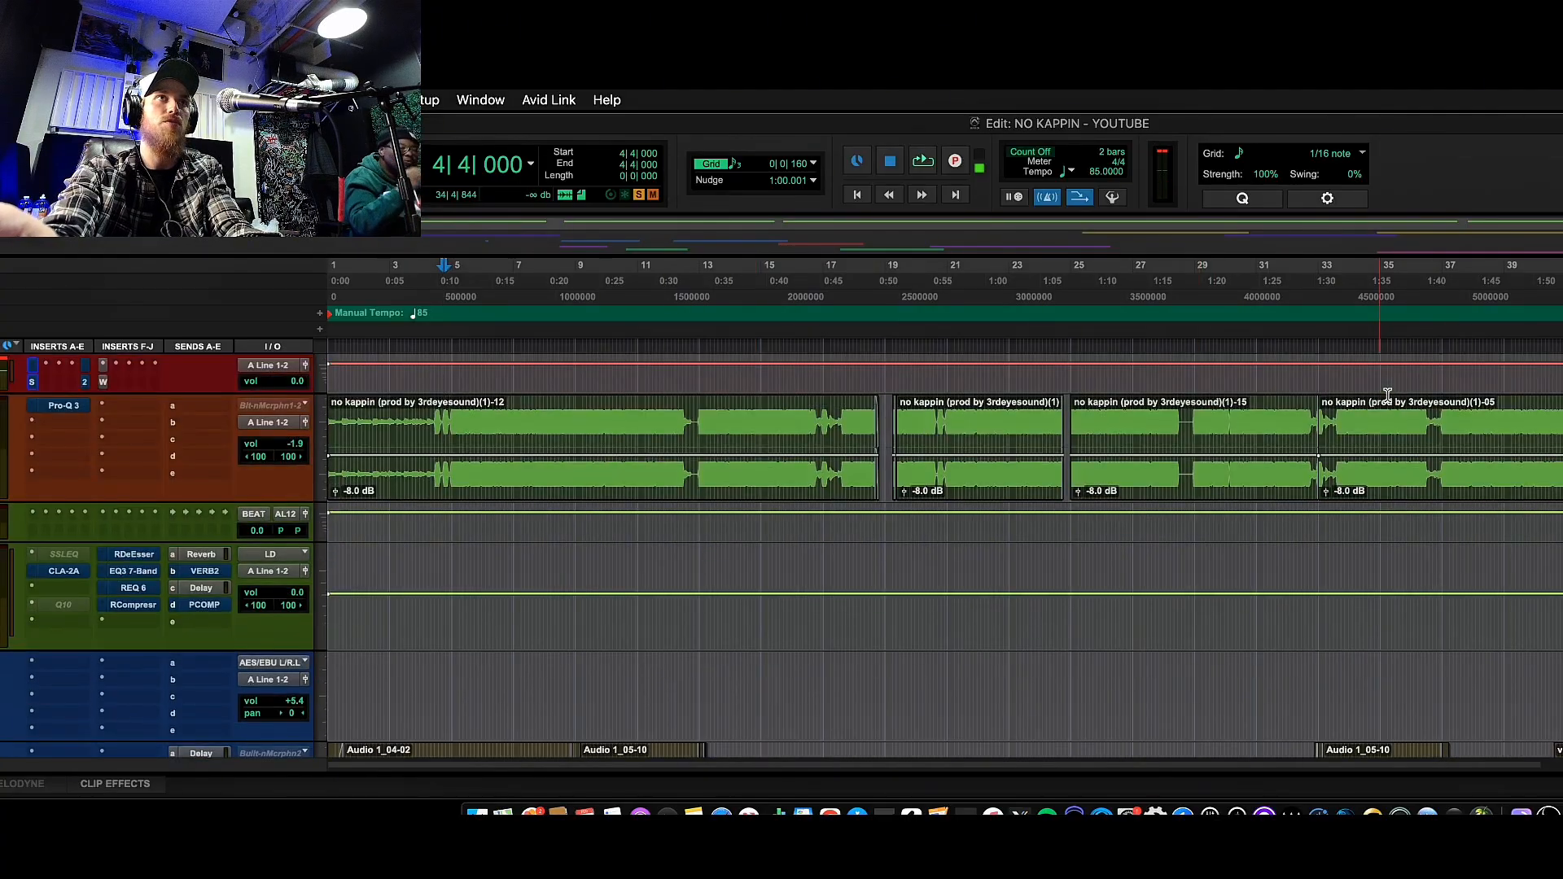
# Play the beat from 4|4|000 and open the WLM Meter on the MASTER track.
pyautogui.press('space')
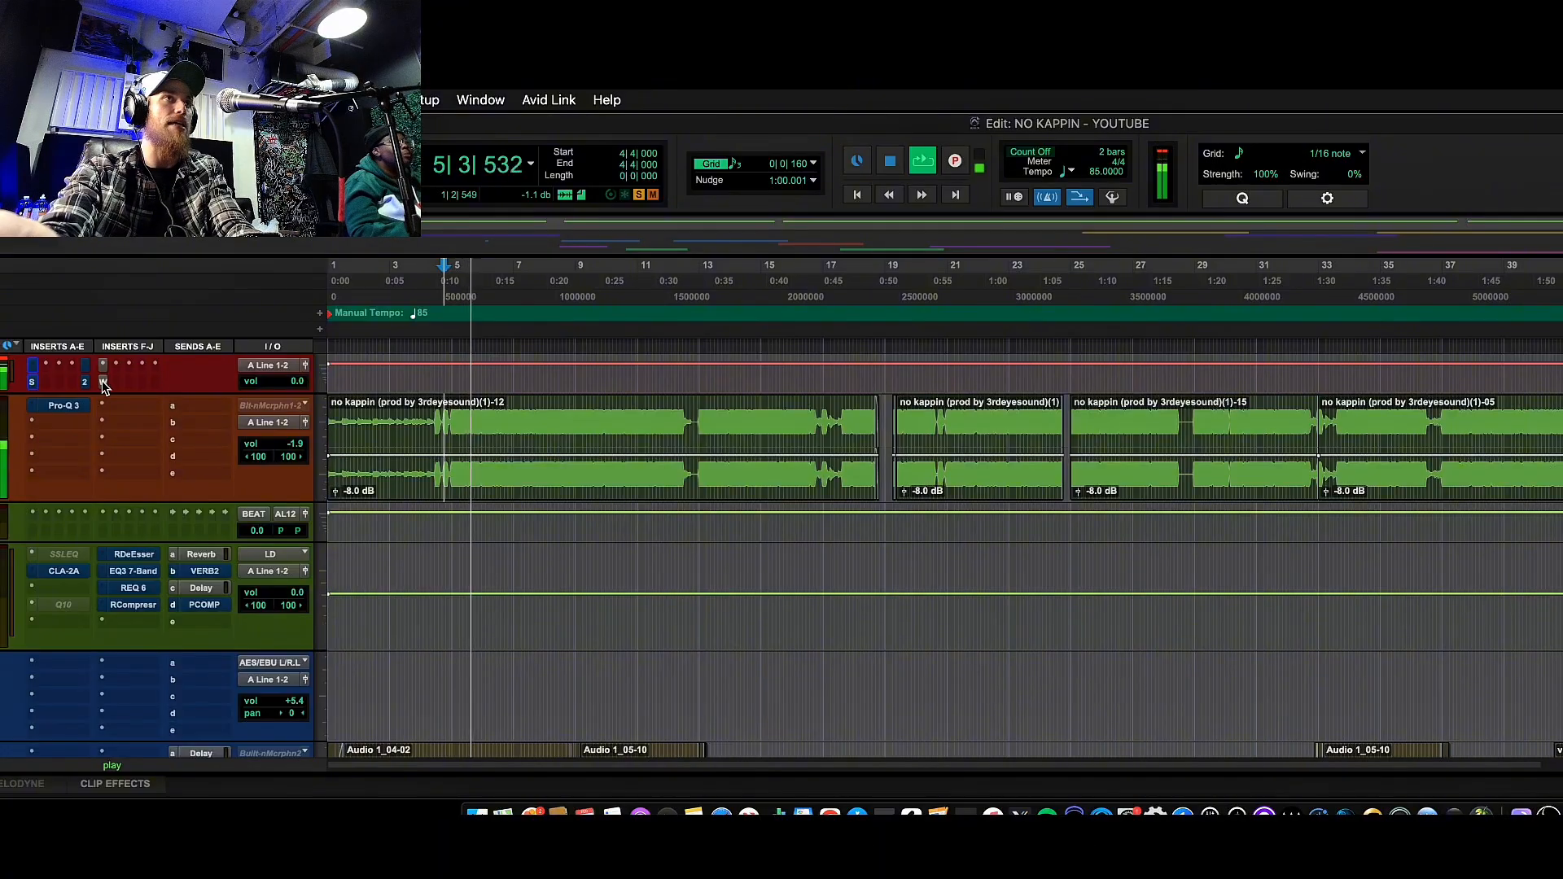
pyautogui.press('space')
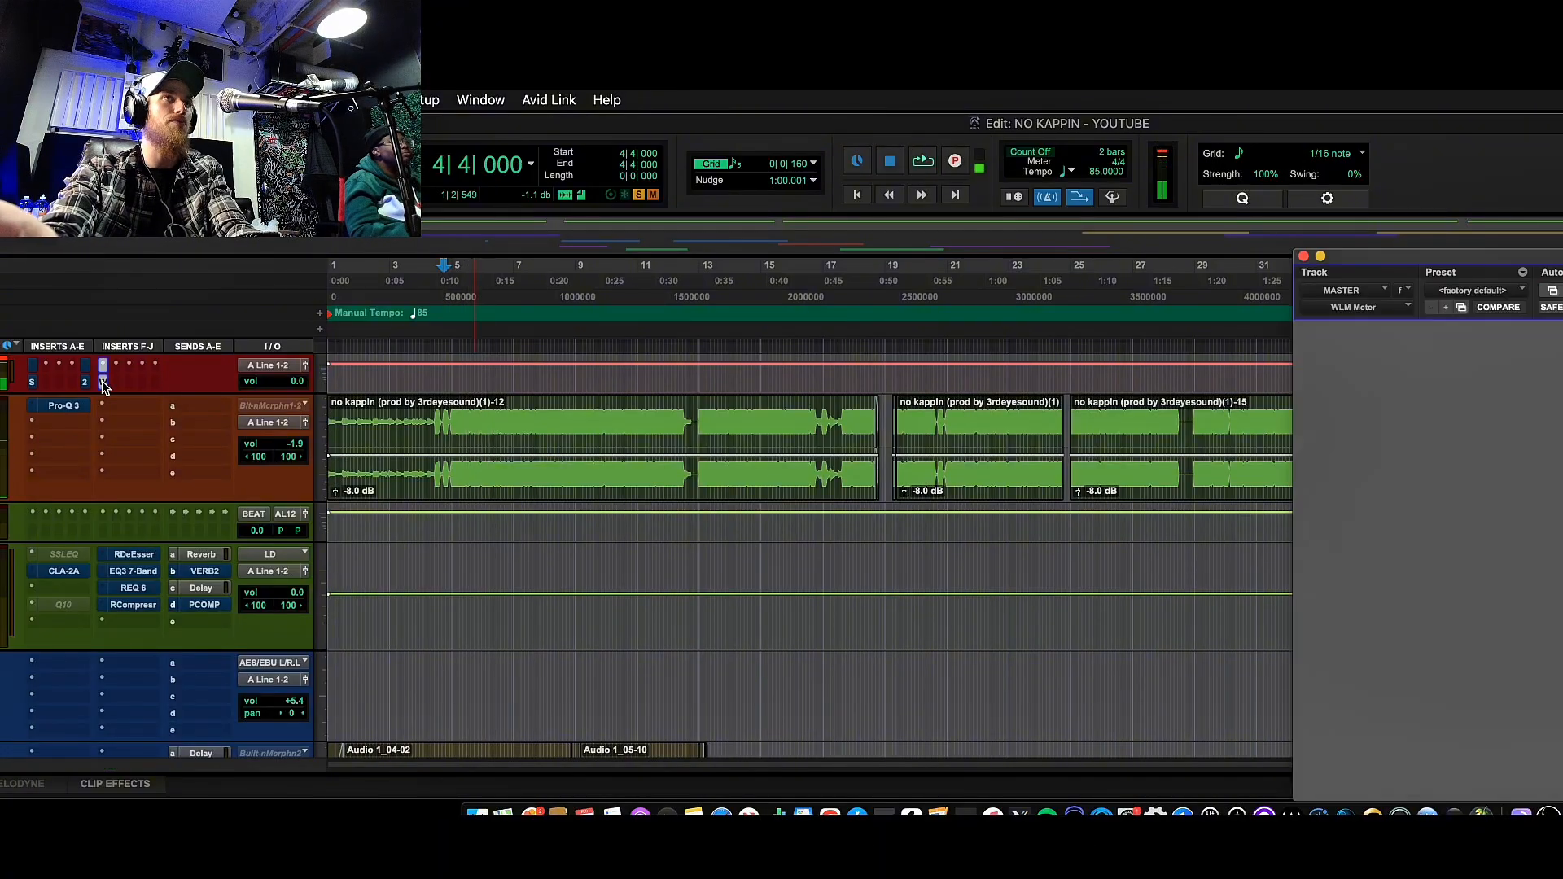
pyautogui.scroll(-5, 365, 447)
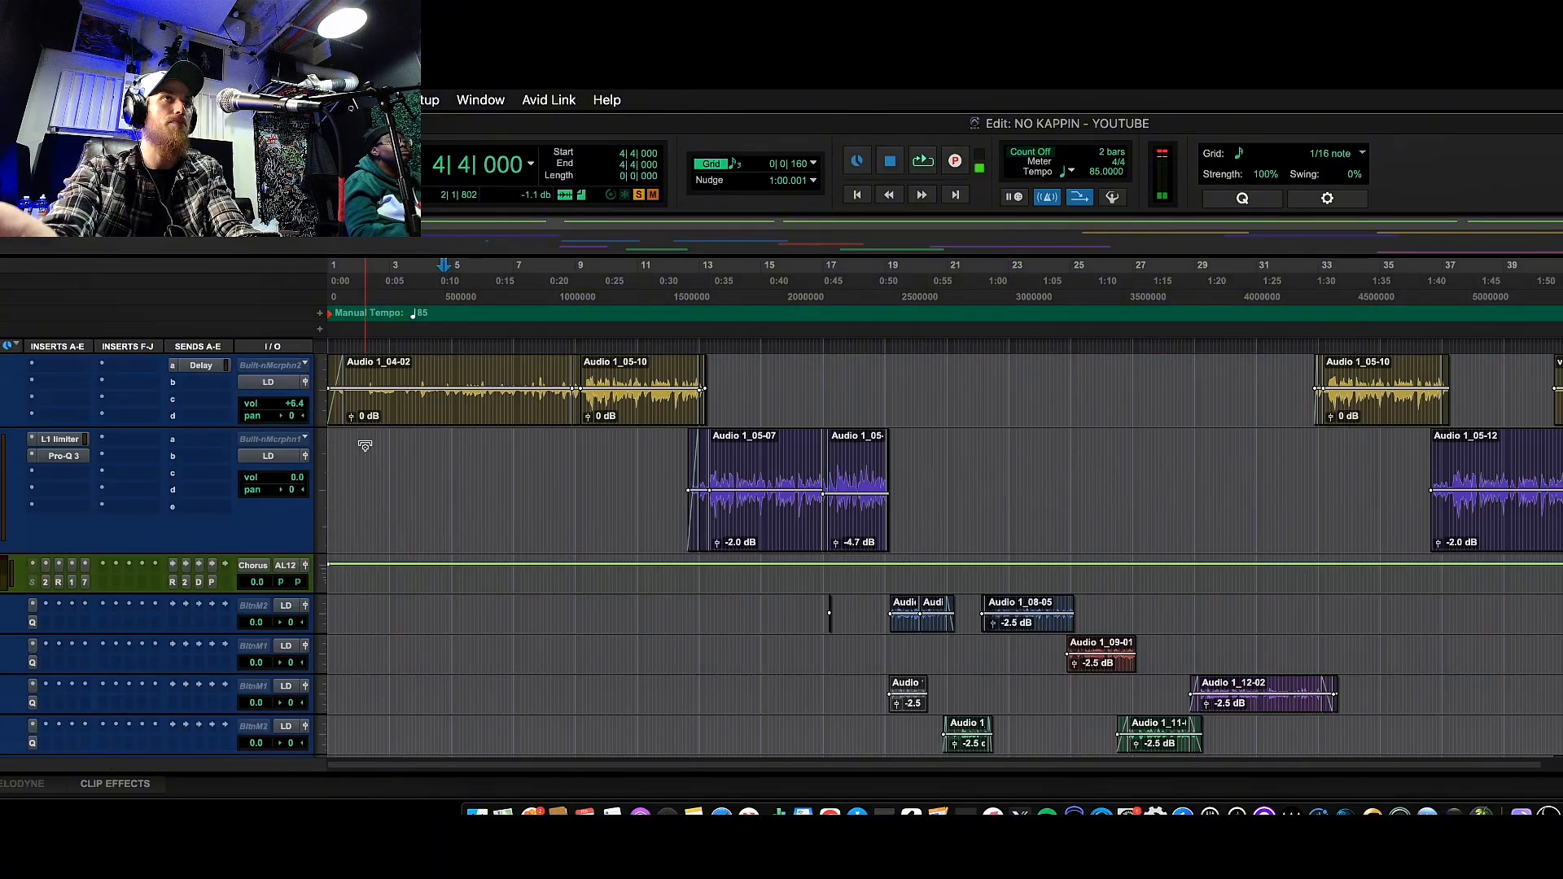
pyautogui.scroll(3, 365, 447)
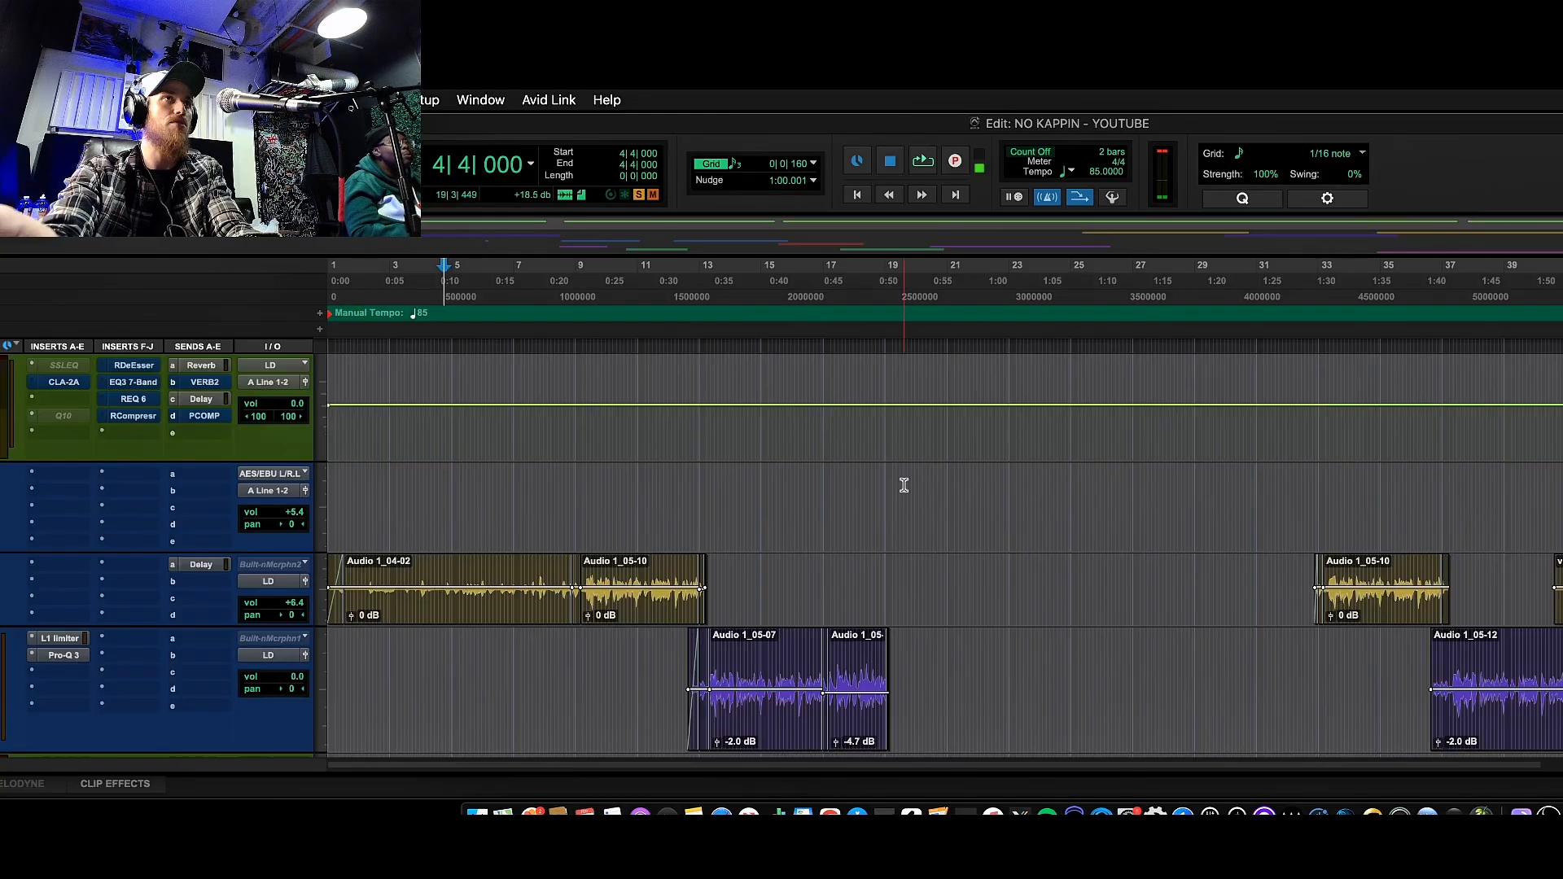
pyautogui.press('space')
pyautogui.scroll(3, 904, 482)
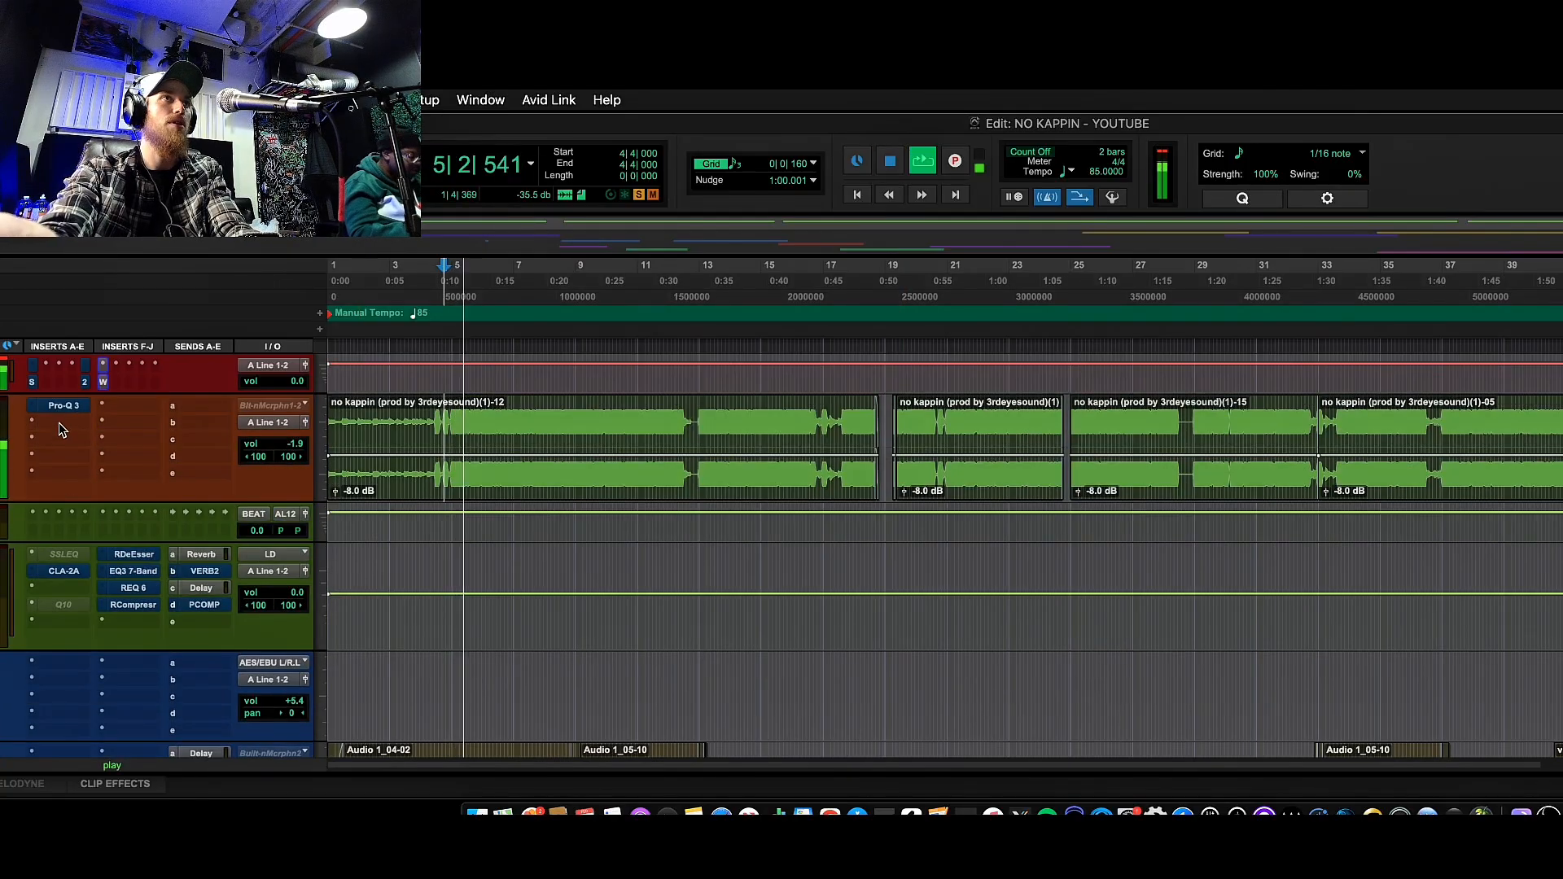
pyautogui.click(103, 381)
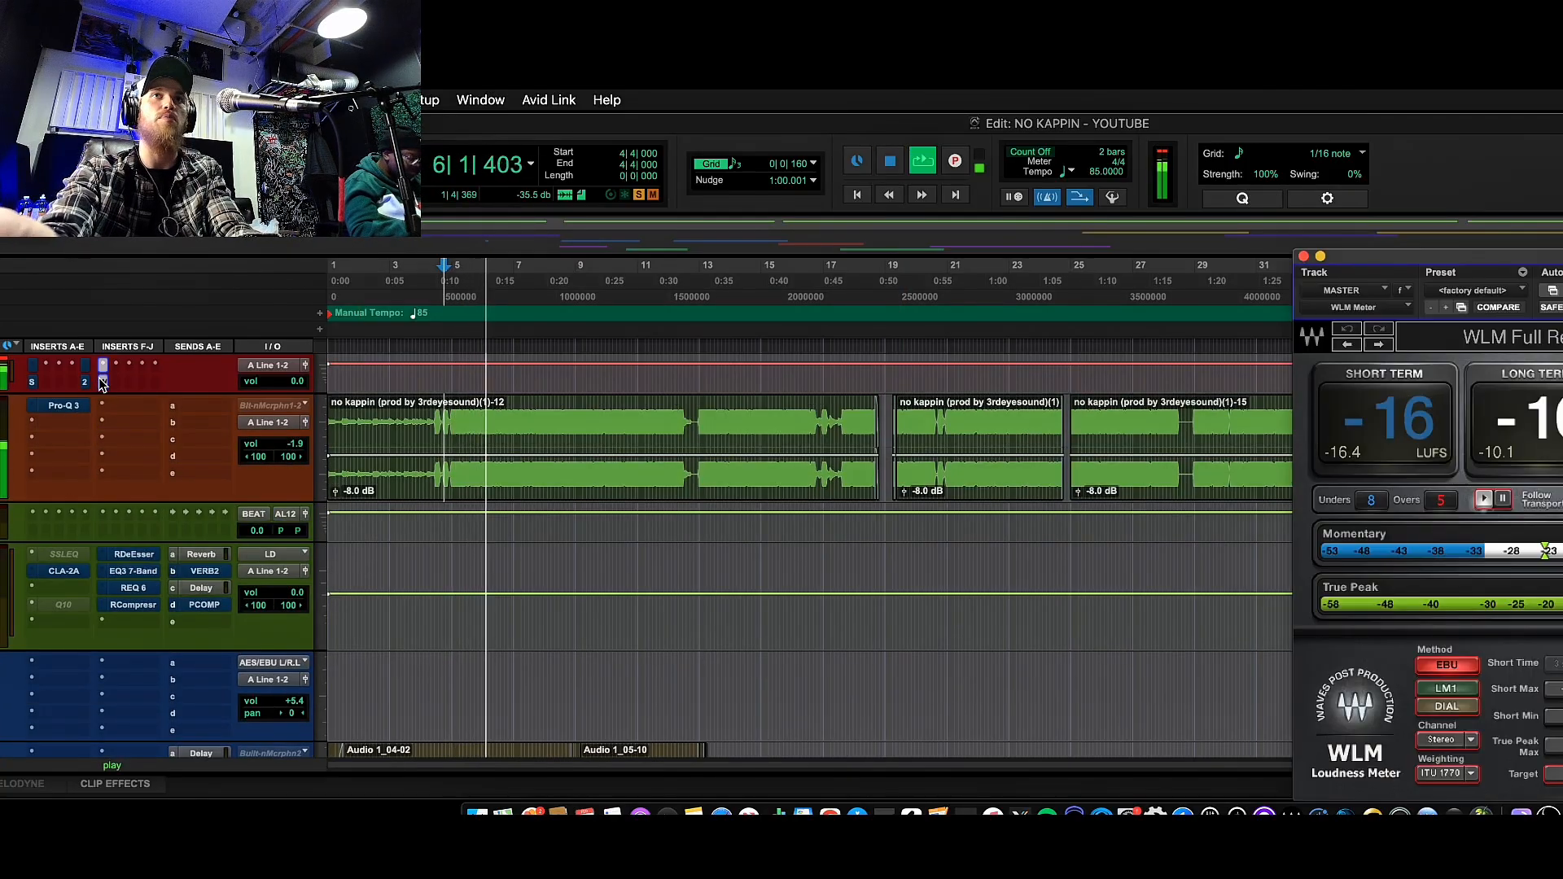
# Move the WLM Meter window over the arrangement and play the beat from 4|4|000 to measure its loudness.
pyautogui.click(890, 161)
pyautogui.moveTo(1491, 256); pyautogui.dragTo(745, 207)
pyautogui.click(922, 160)
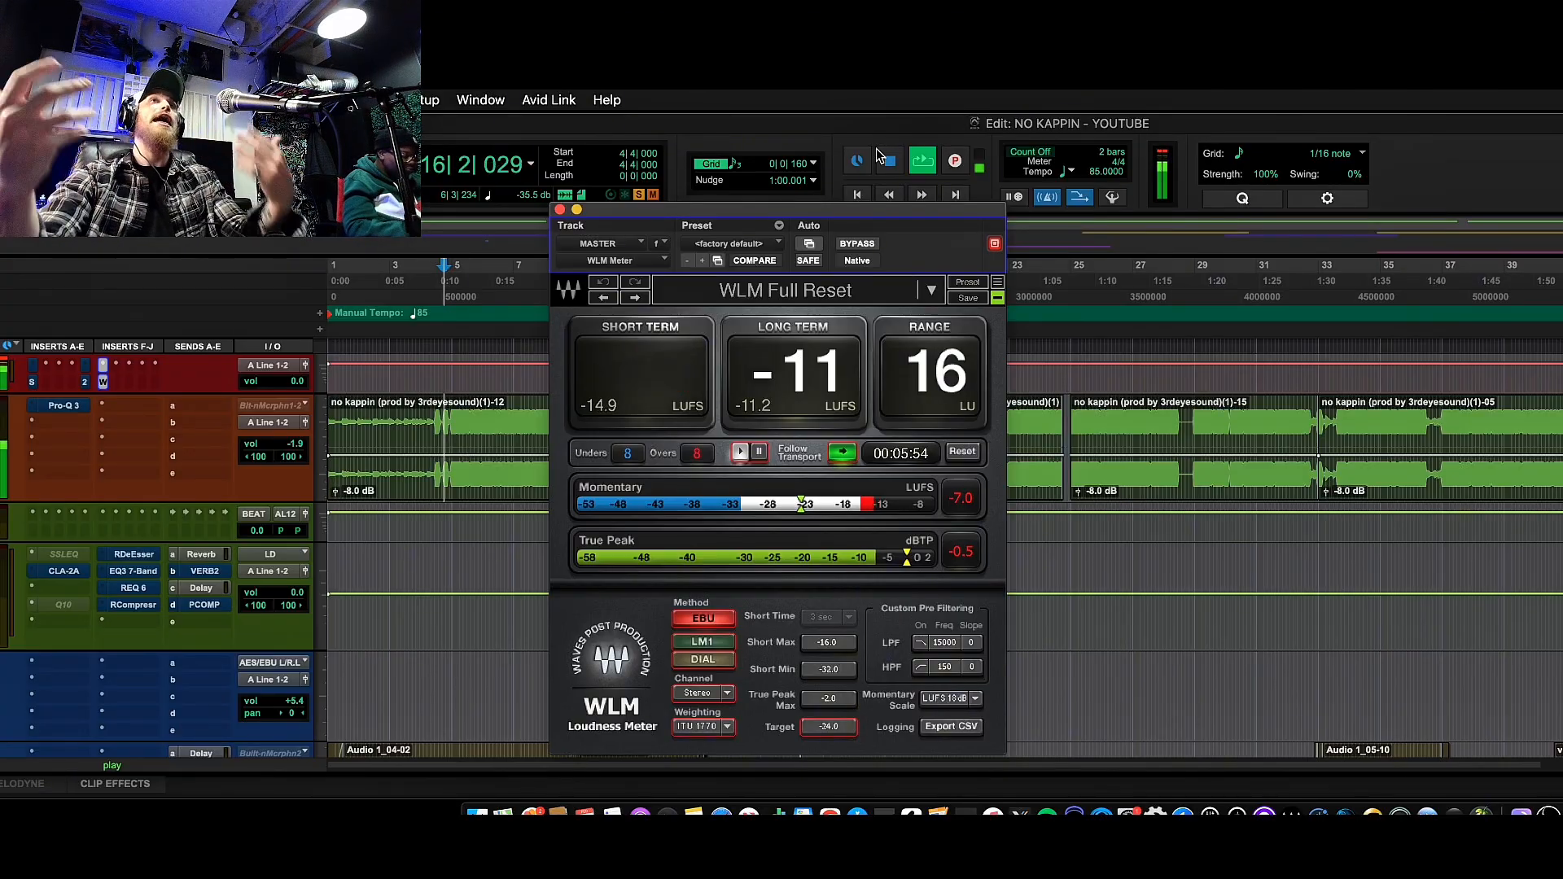
pyautogui.press('space')
# Raise the beat track's volume to 0.0 dB, replaying from 4|4|000 to check it on the loudness meter.
pyautogui.click(301, 443)
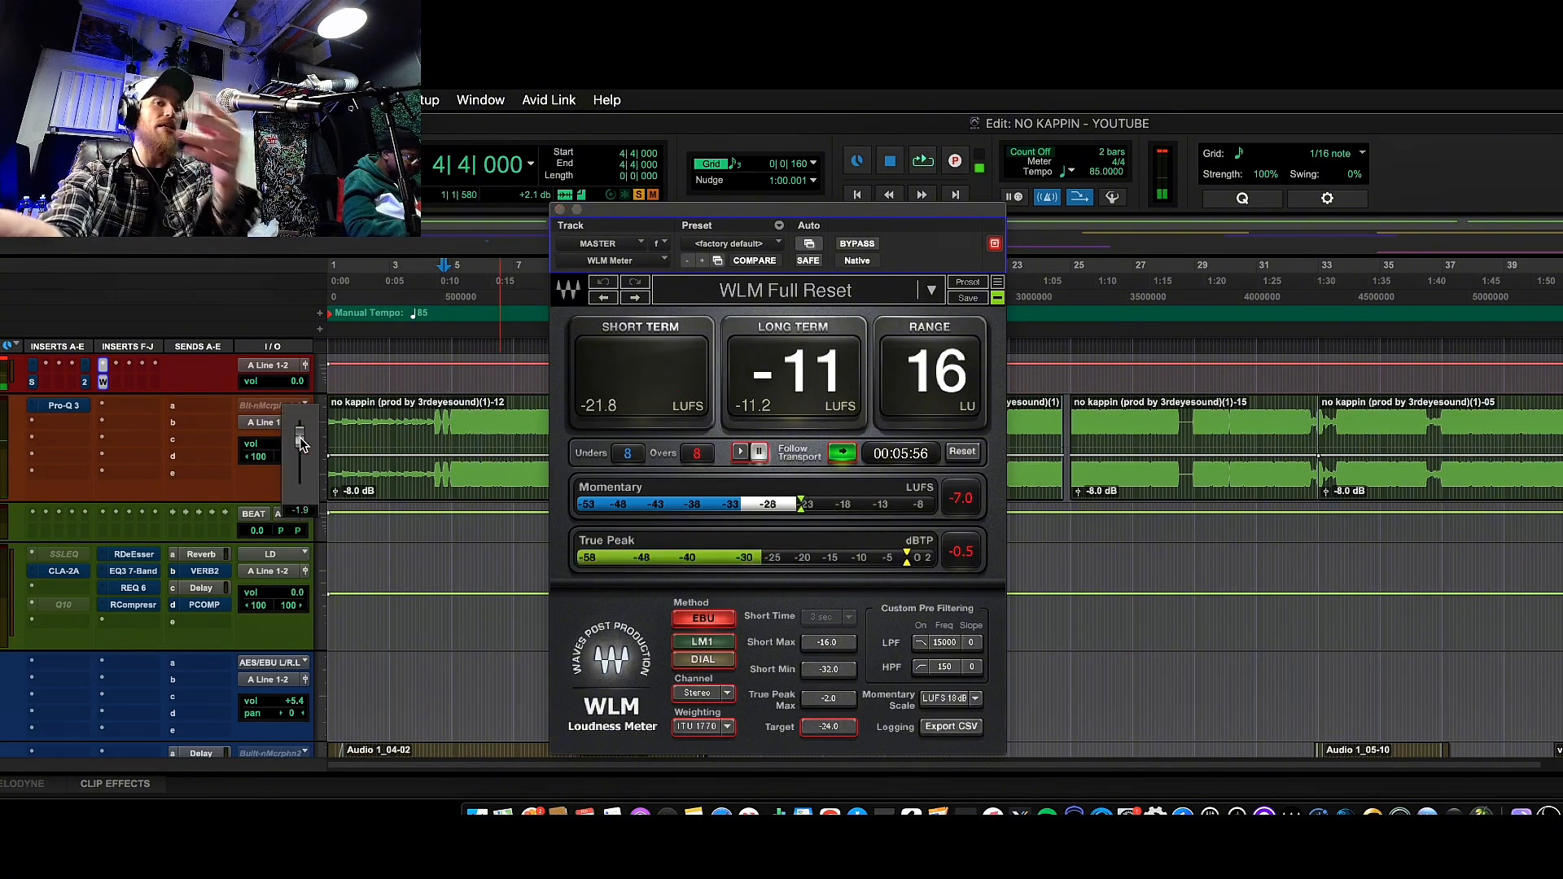
pyautogui.moveTo(301, 444); pyautogui.dragTo(300, 432)
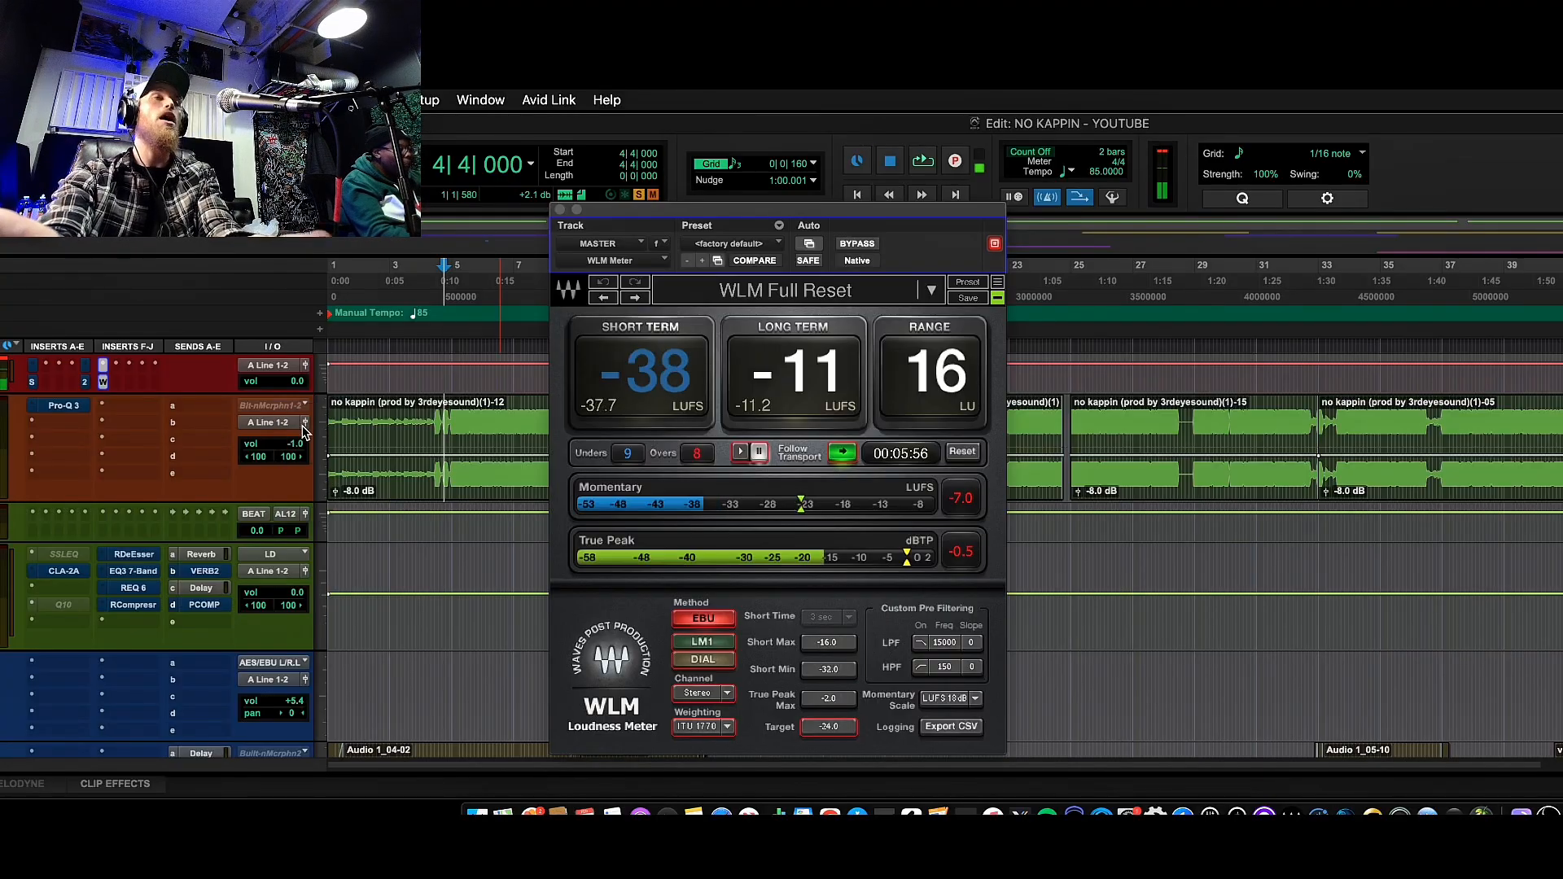
pyautogui.press('space')
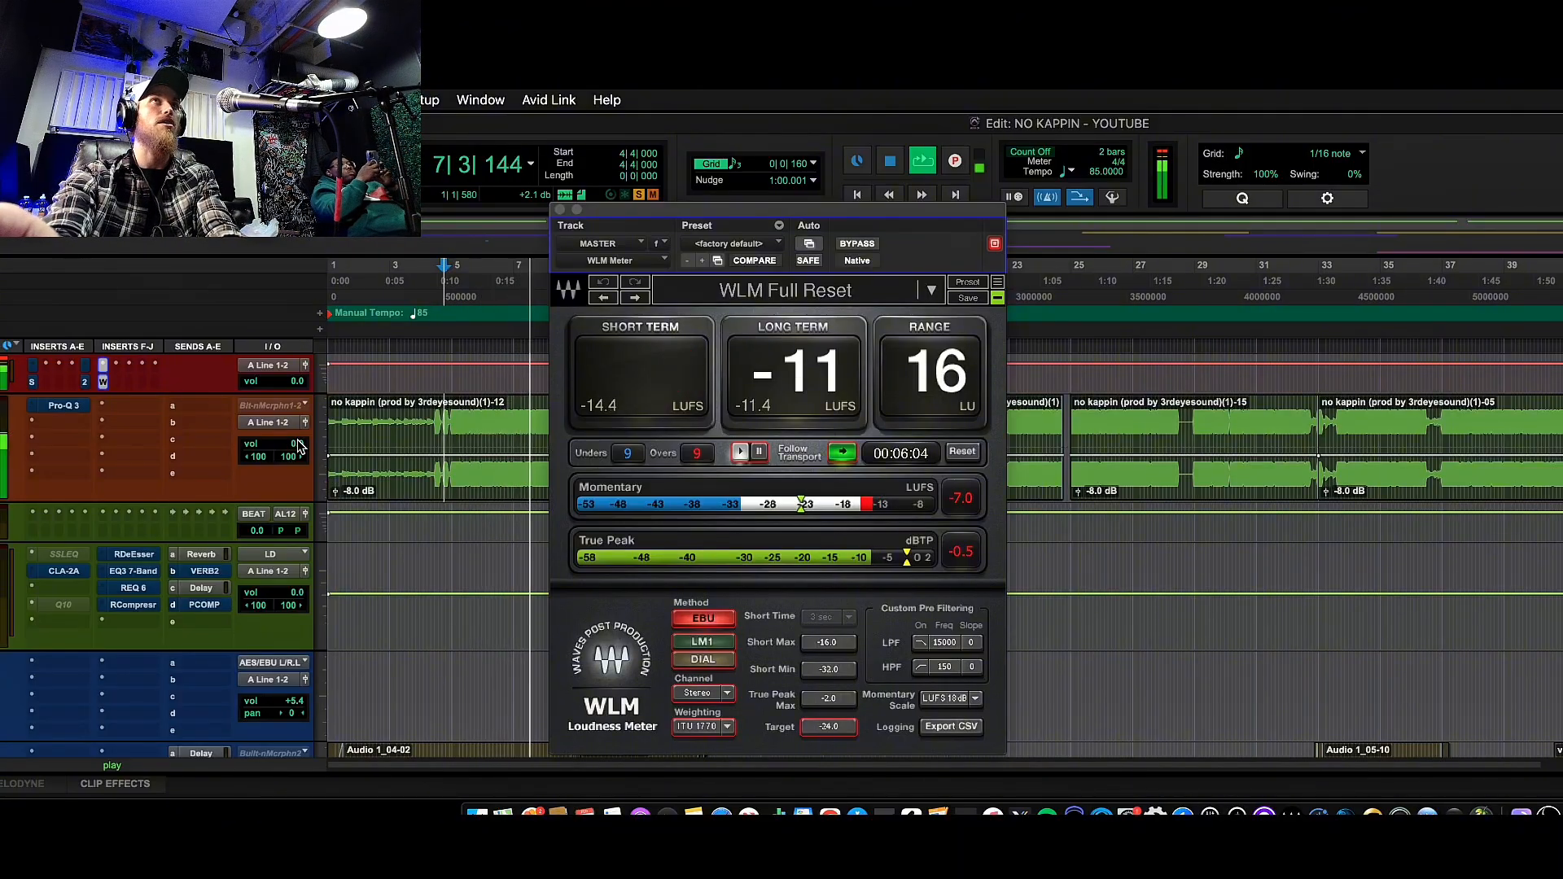
pyautogui.press('space')
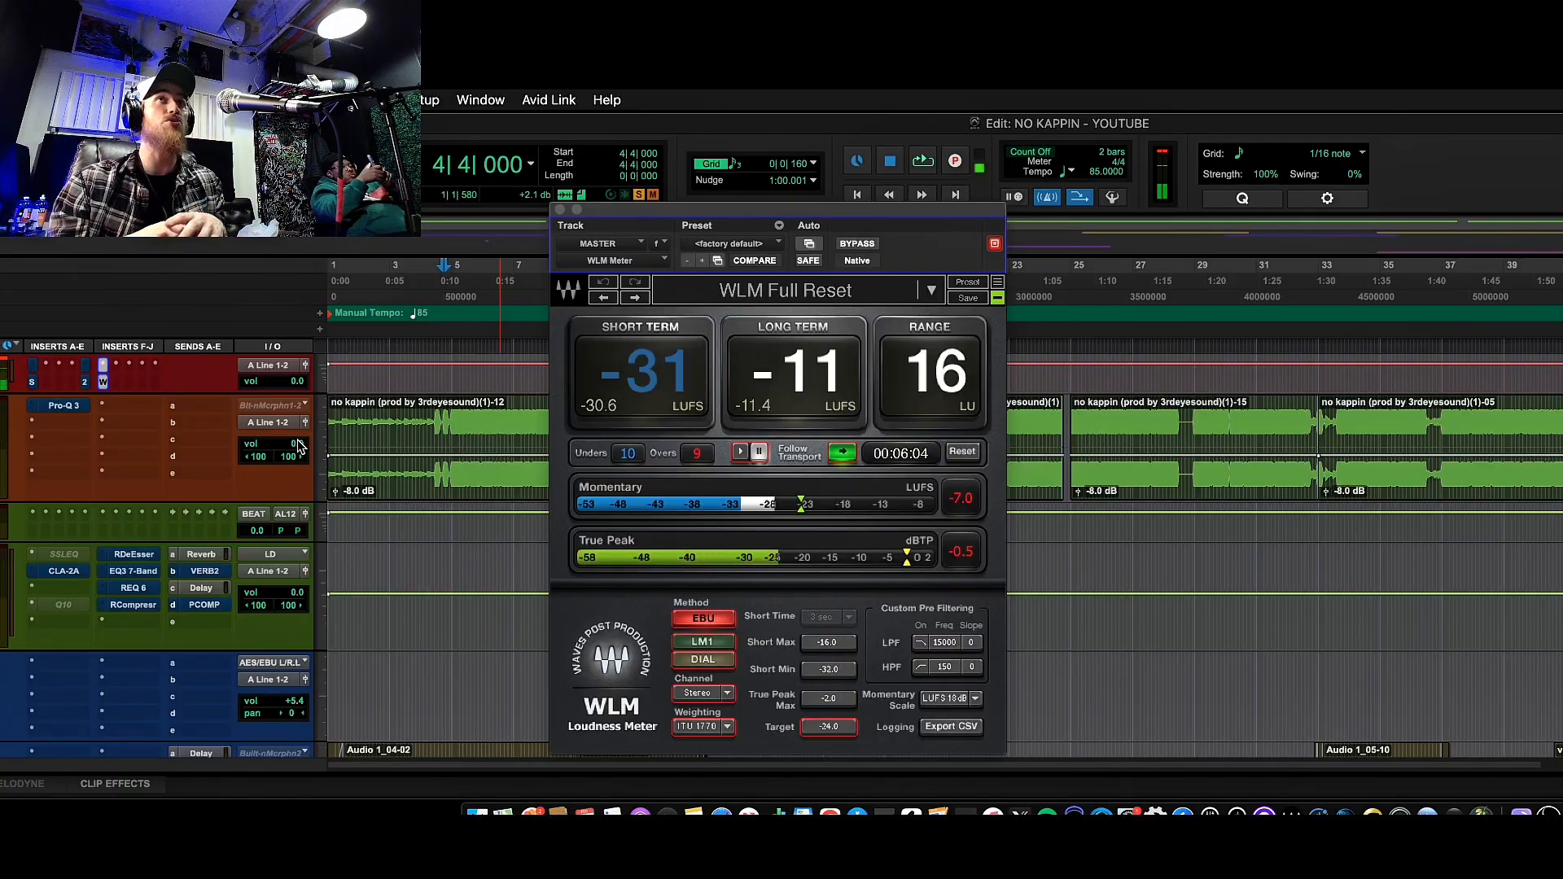
pyautogui.press('space')
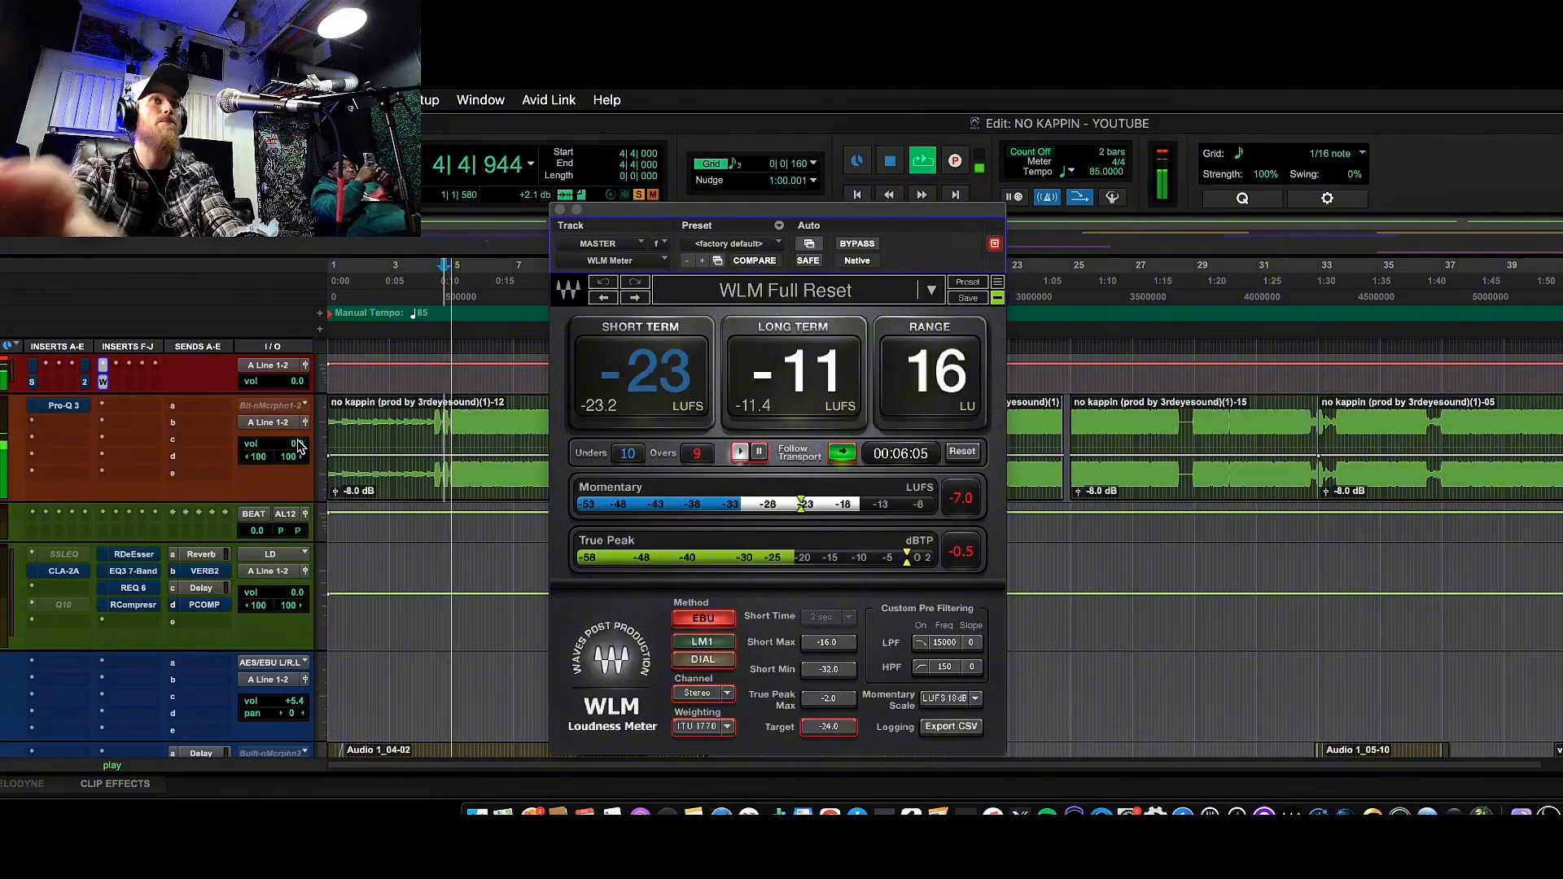
pyautogui.press('space')
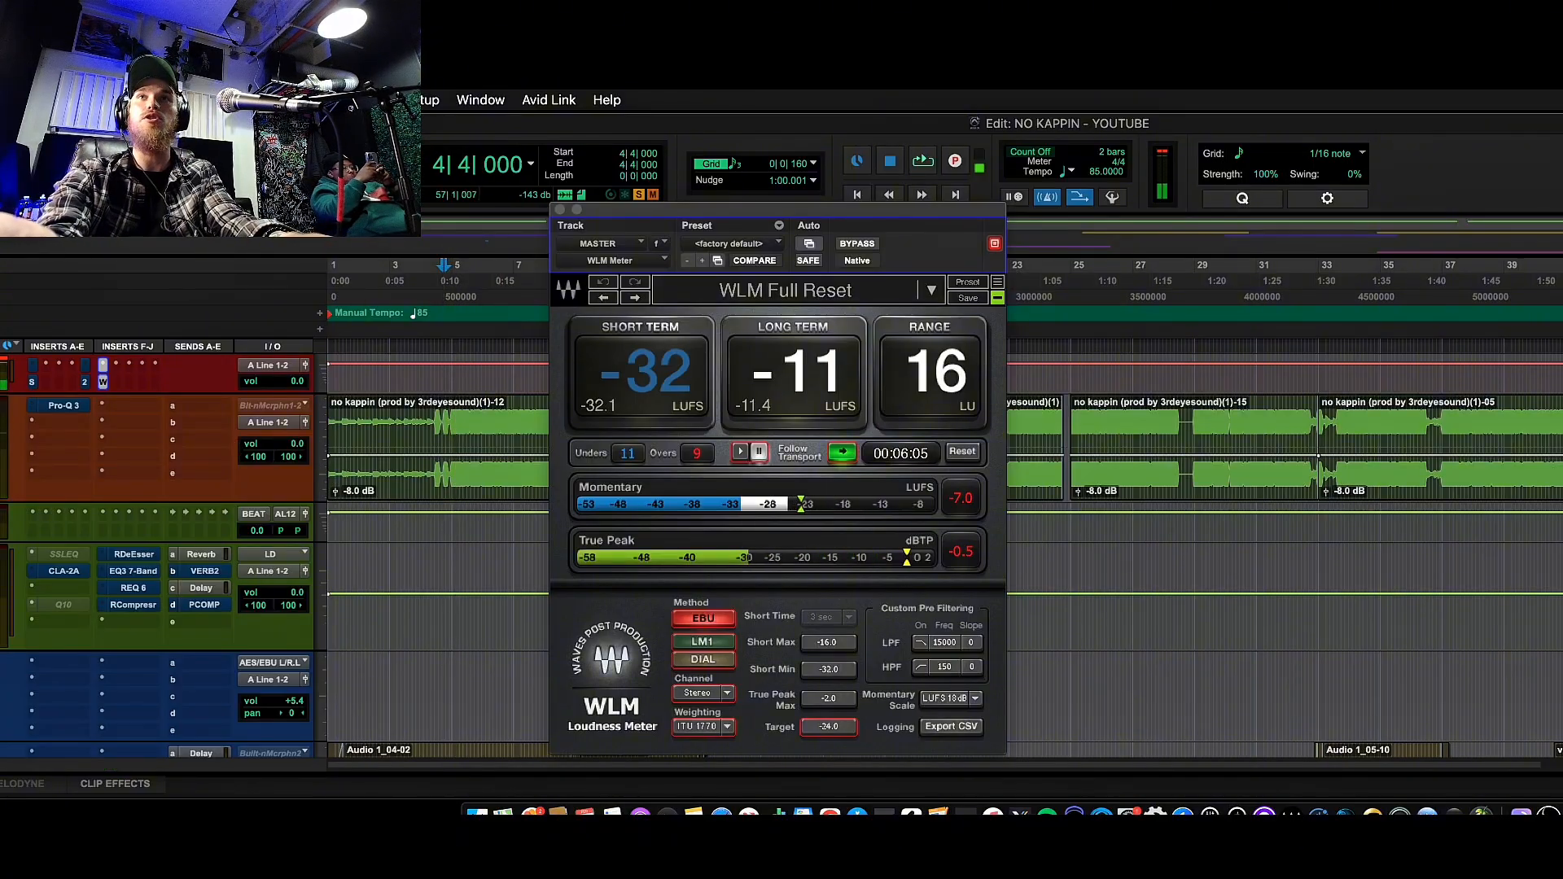
# Select all the beat clips back to the session start, raise their clip gain to -6.5 dB and return to the beginning.
pyautogui.click(1560, 472)
pyautogui.hotkey('shift', 'Return')
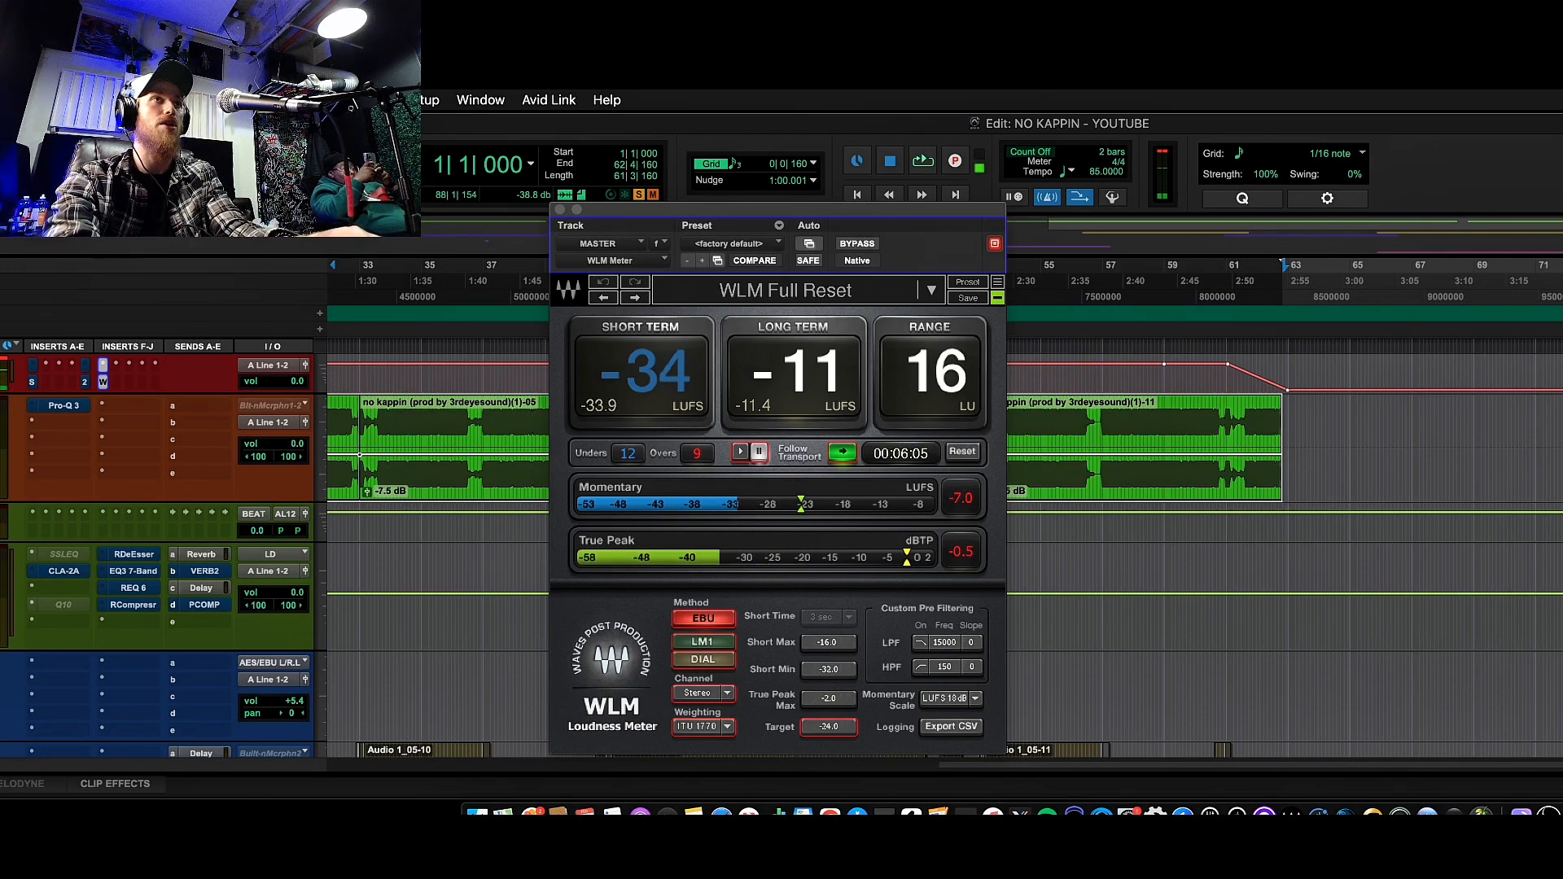
pyautogui.press('Return')
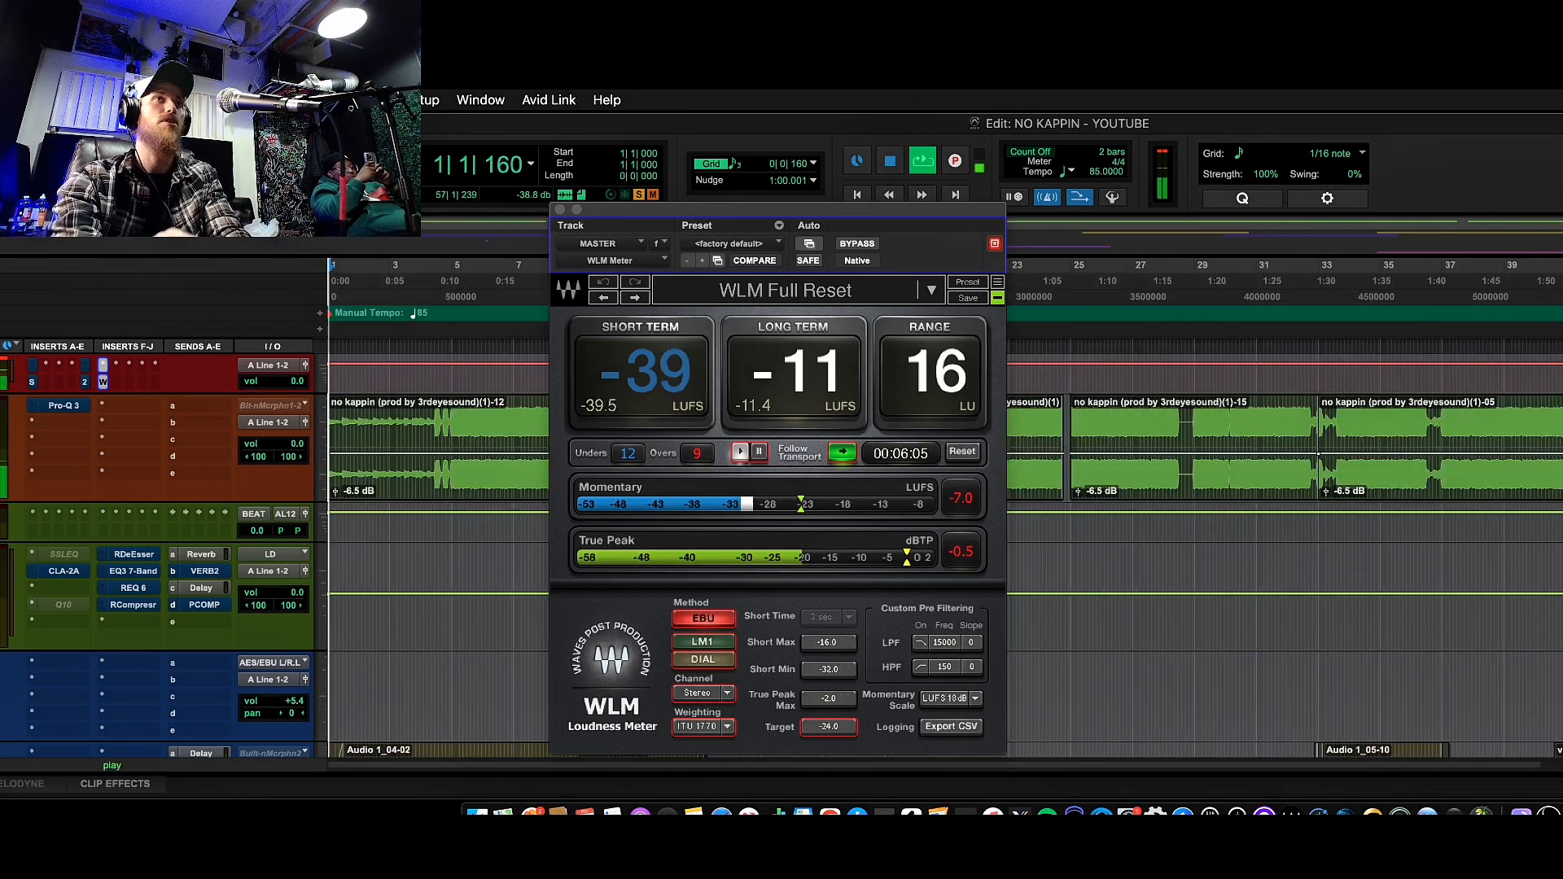
# Play the beat from 5|2|480 to measure its loudness on the WLM Meter.
pyautogui.click(478, 432)
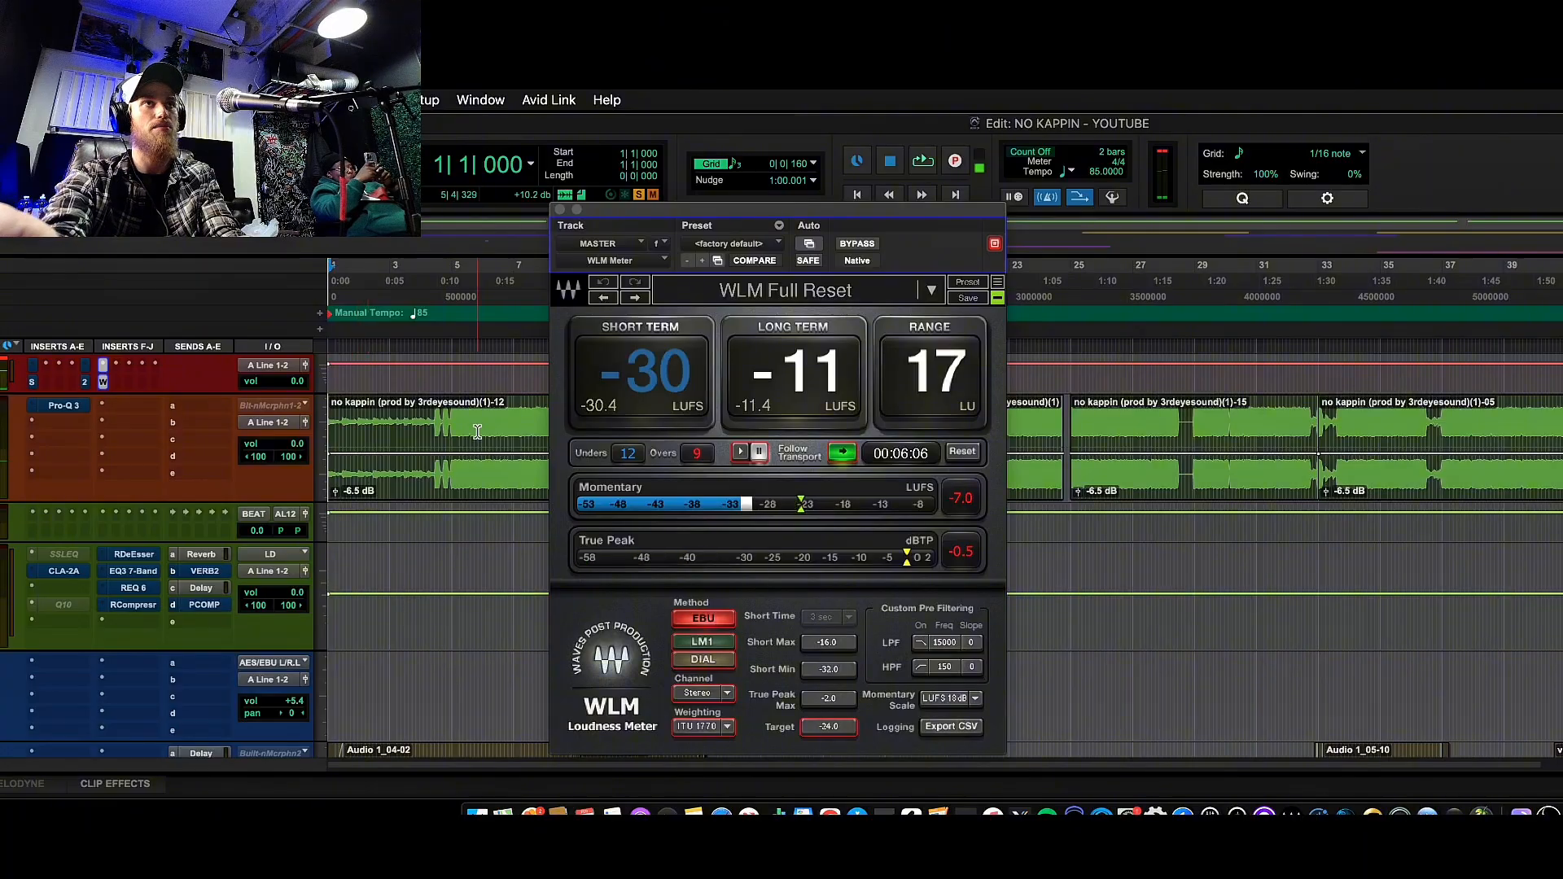
pyautogui.click(463, 431)
pyautogui.press('space')
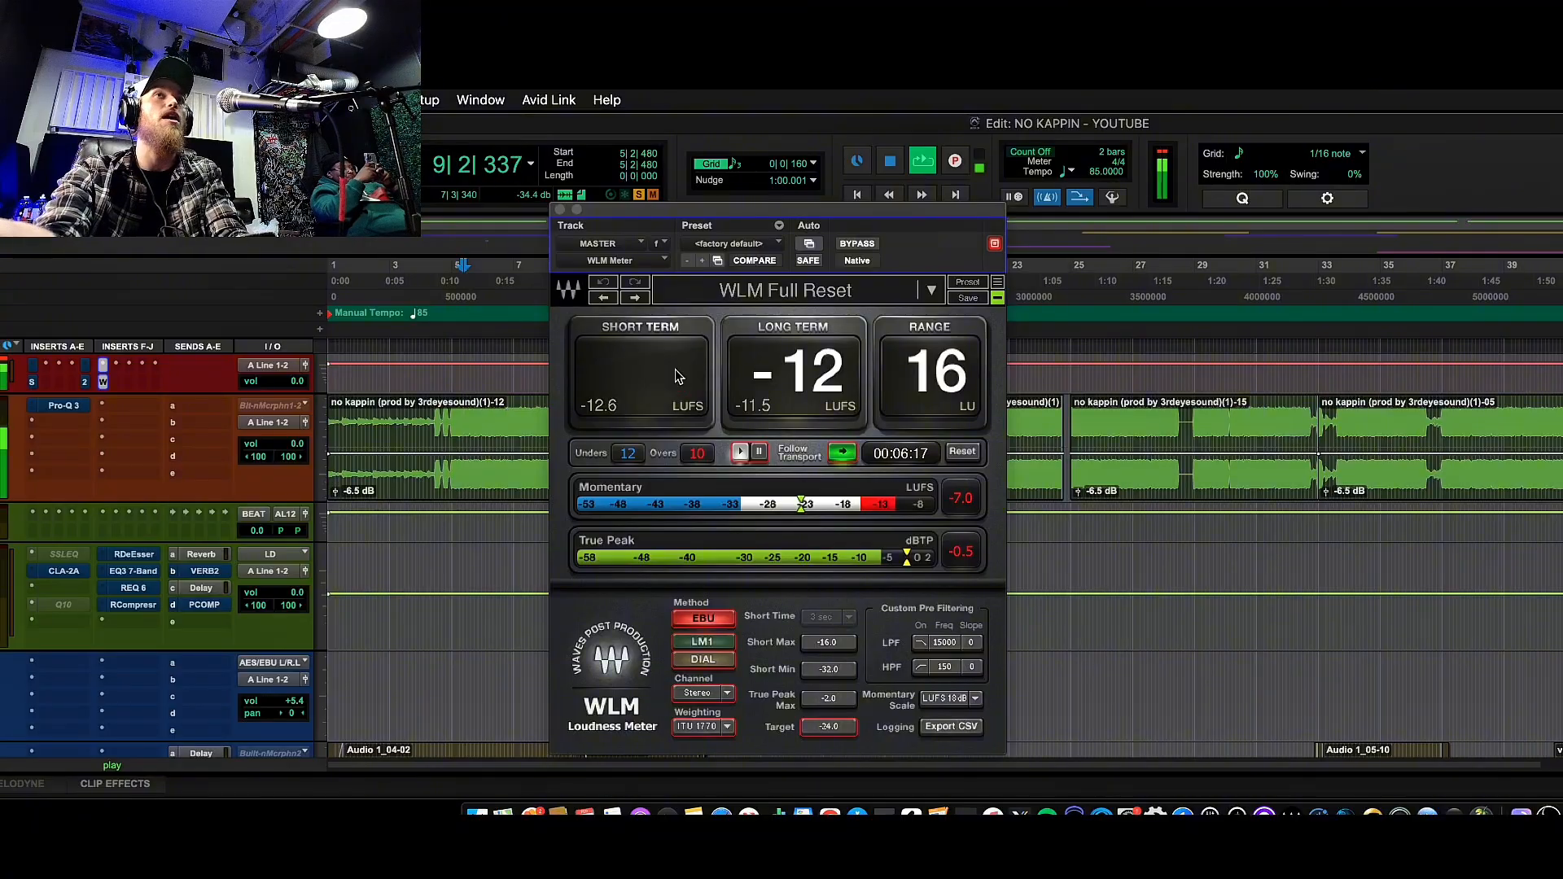
# Close the WLM Meter and play the song from 12|3|800.
pyautogui.click(560, 210)
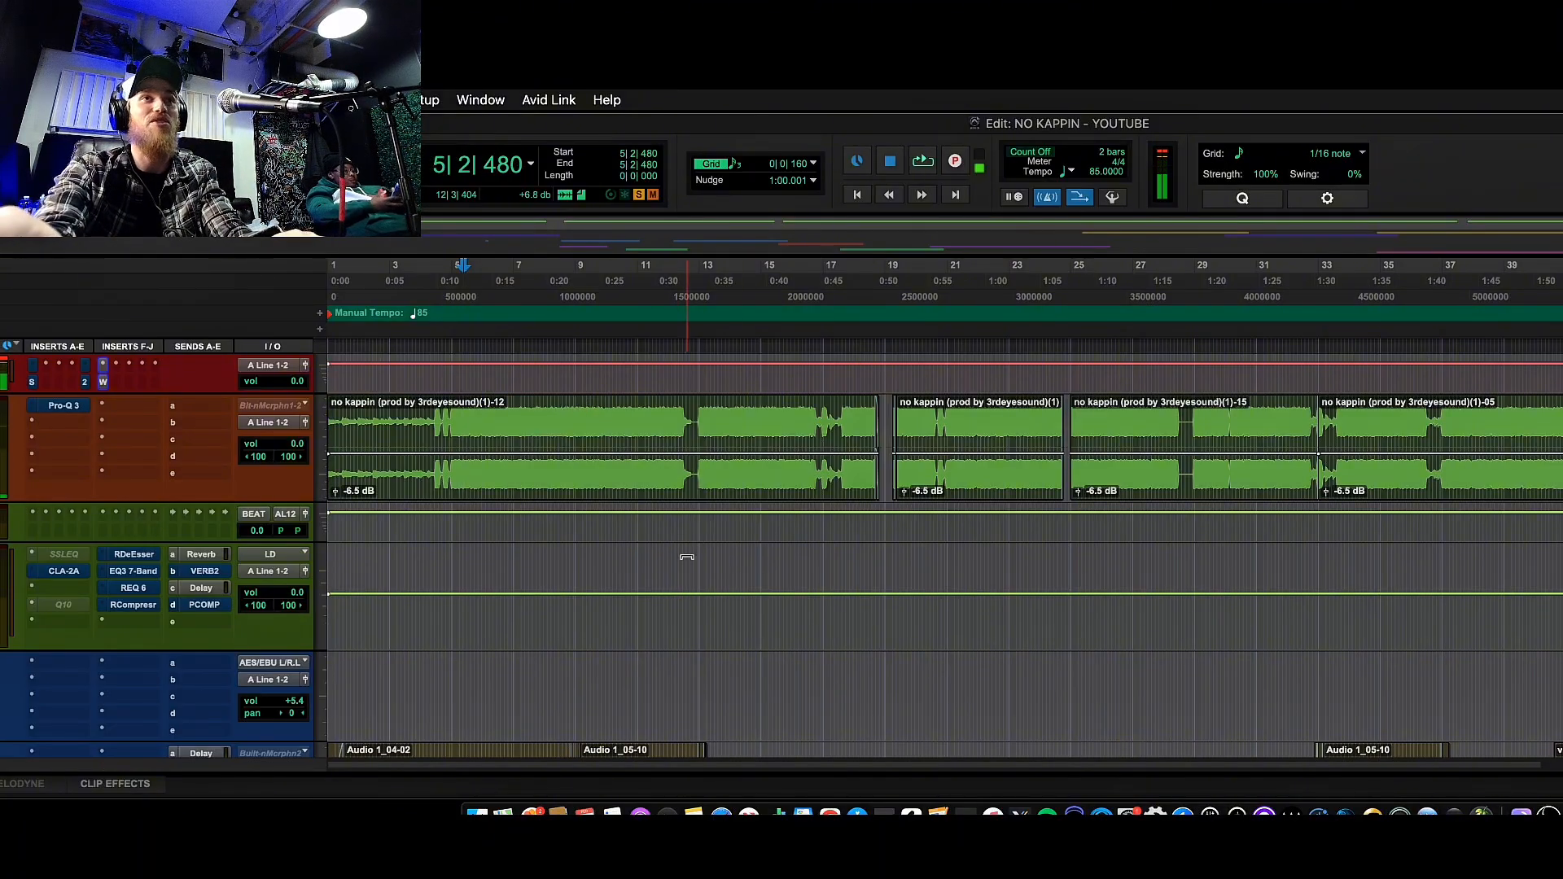
pyautogui.press('space')
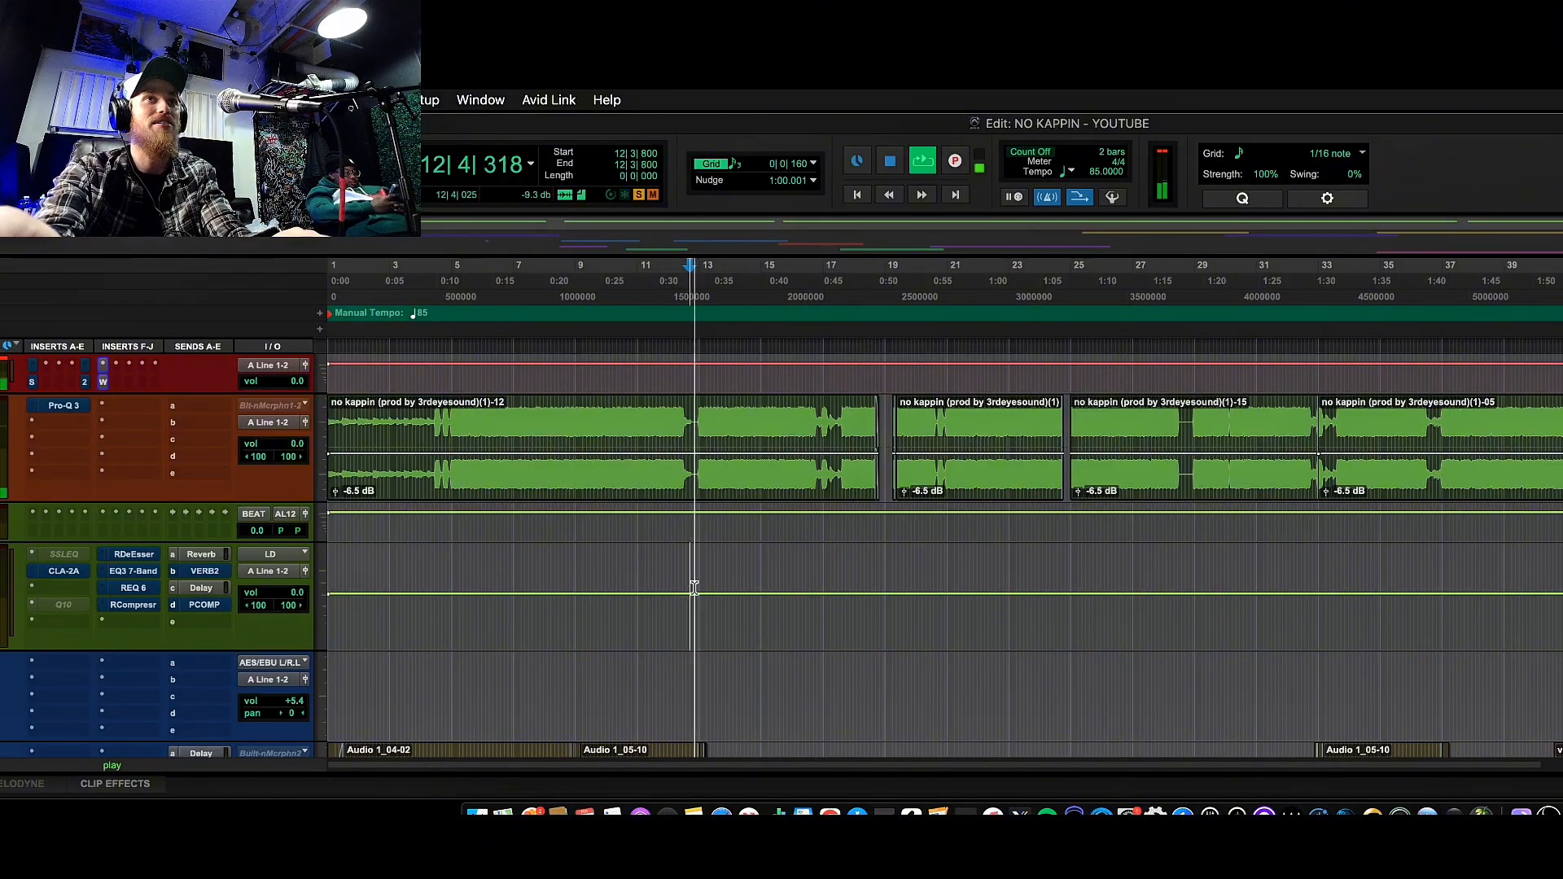
# Play the song repeatedly from 10|4|480 to listen to the beat and vocal balance.
pyautogui.click(634, 609)
pyautogui.press('space')
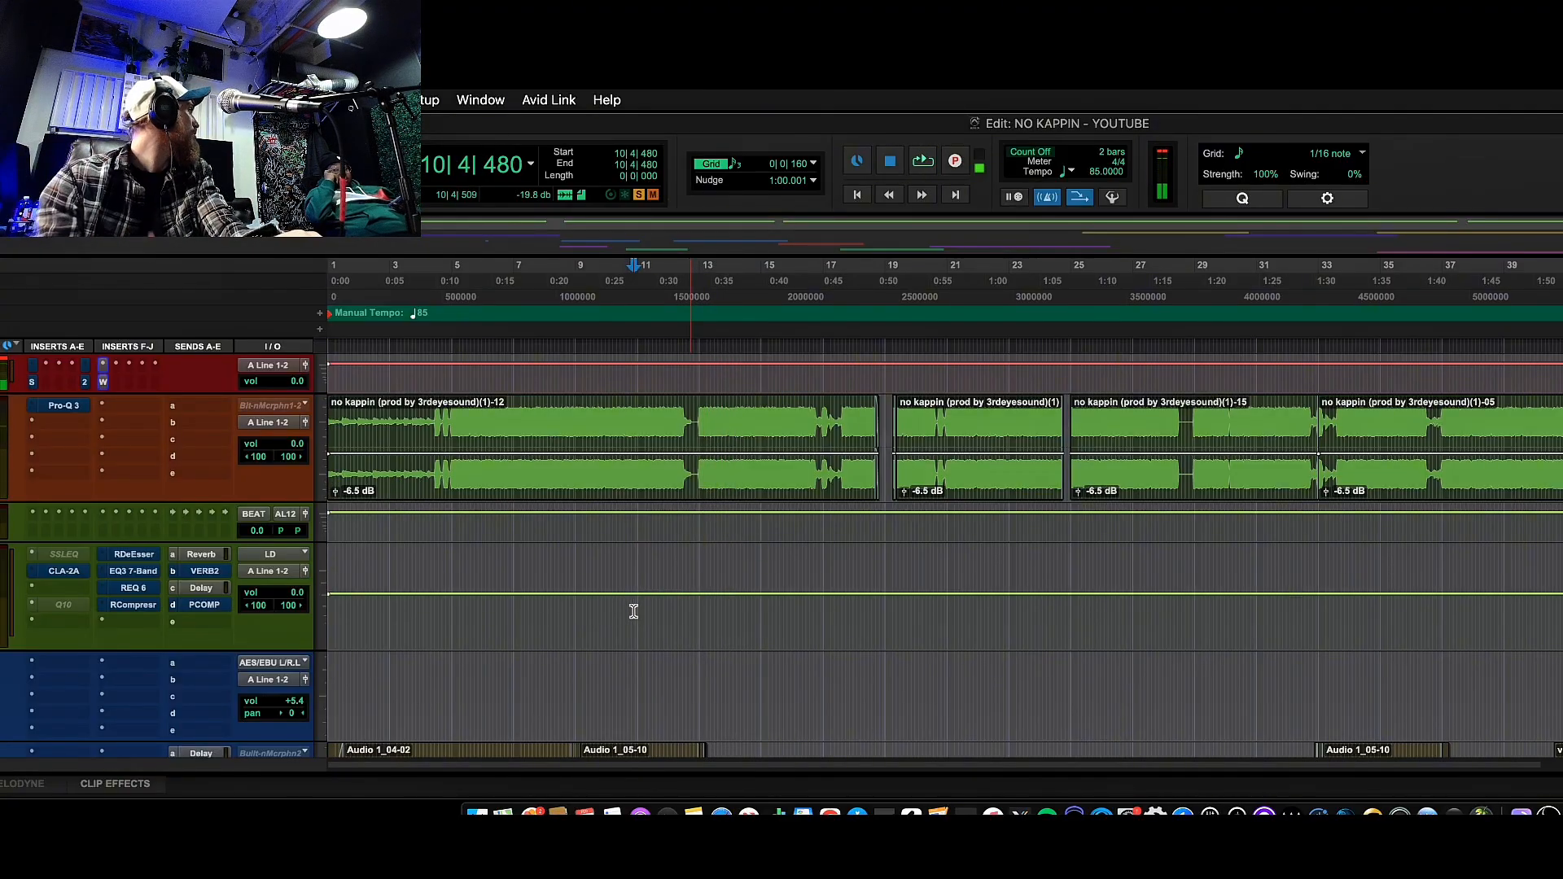
pyautogui.press('space')
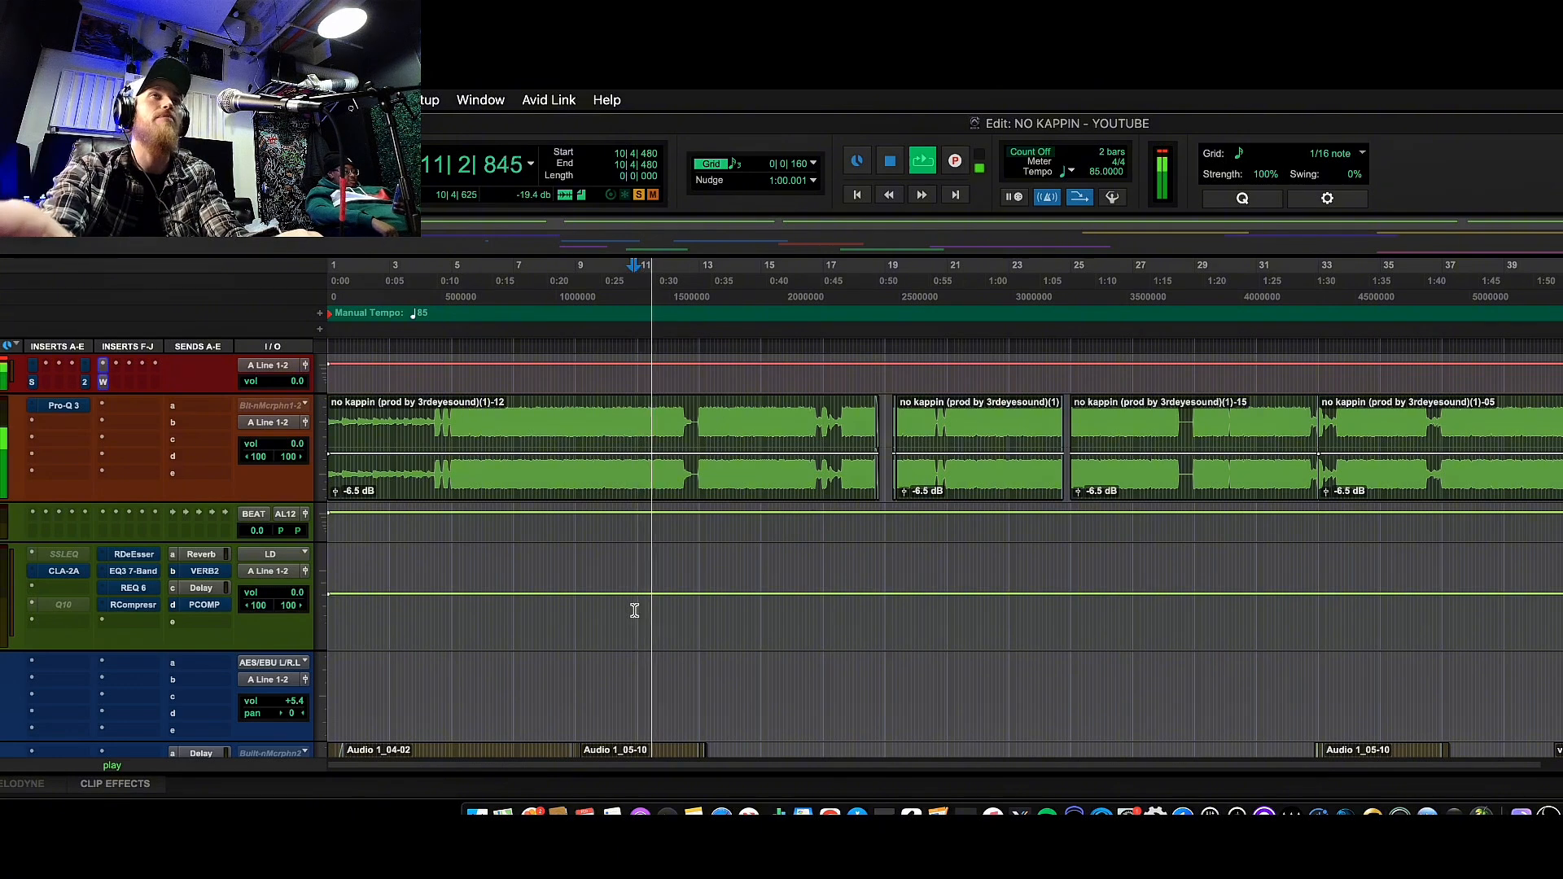
pyautogui.press('space')
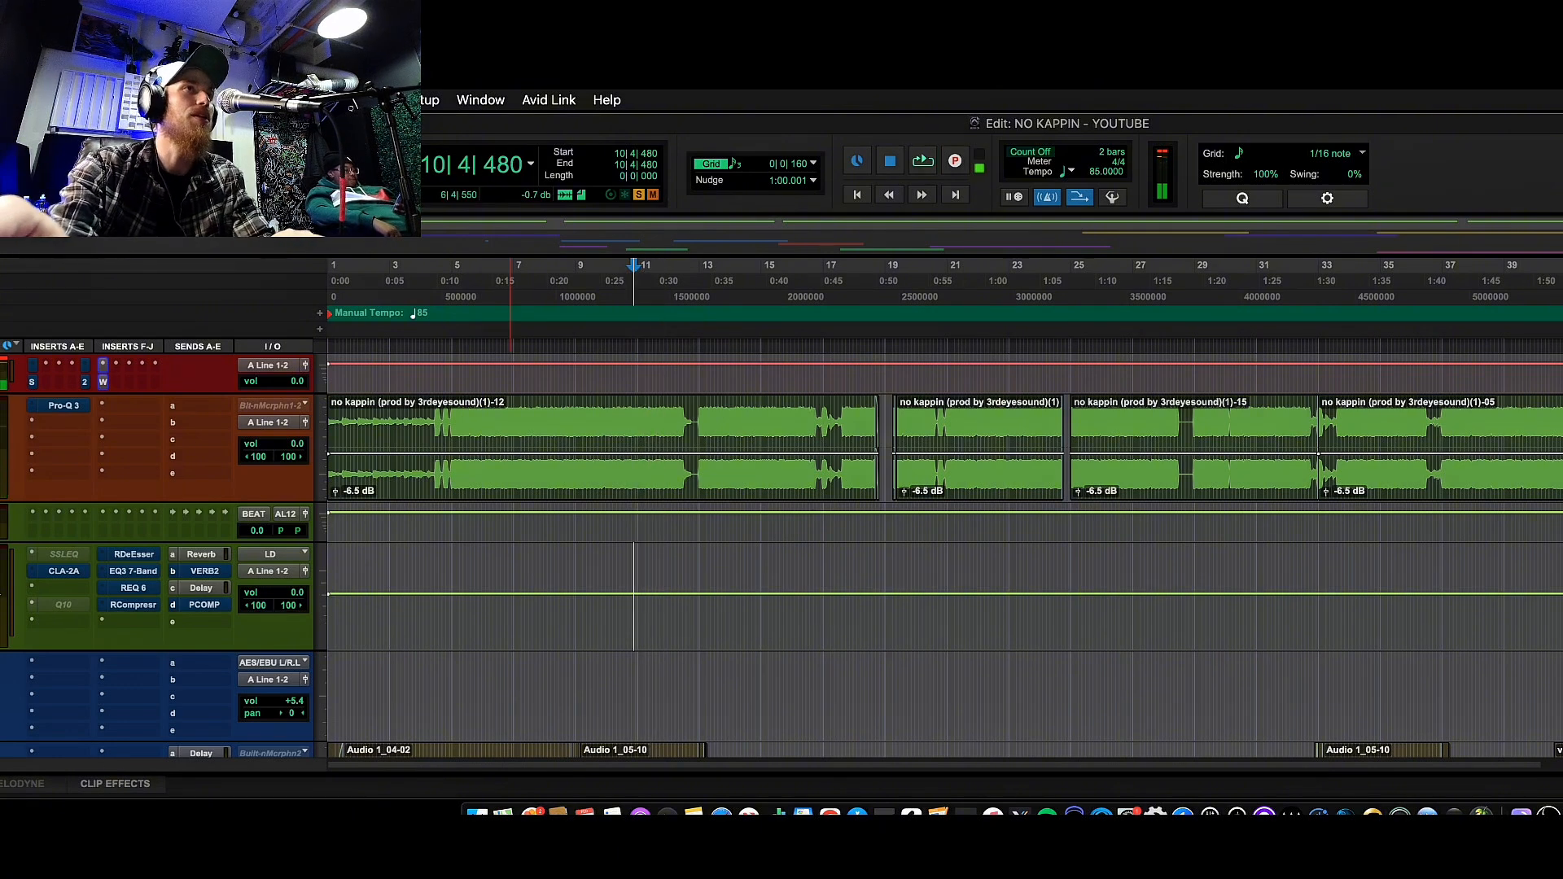
pyautogui.press('space')
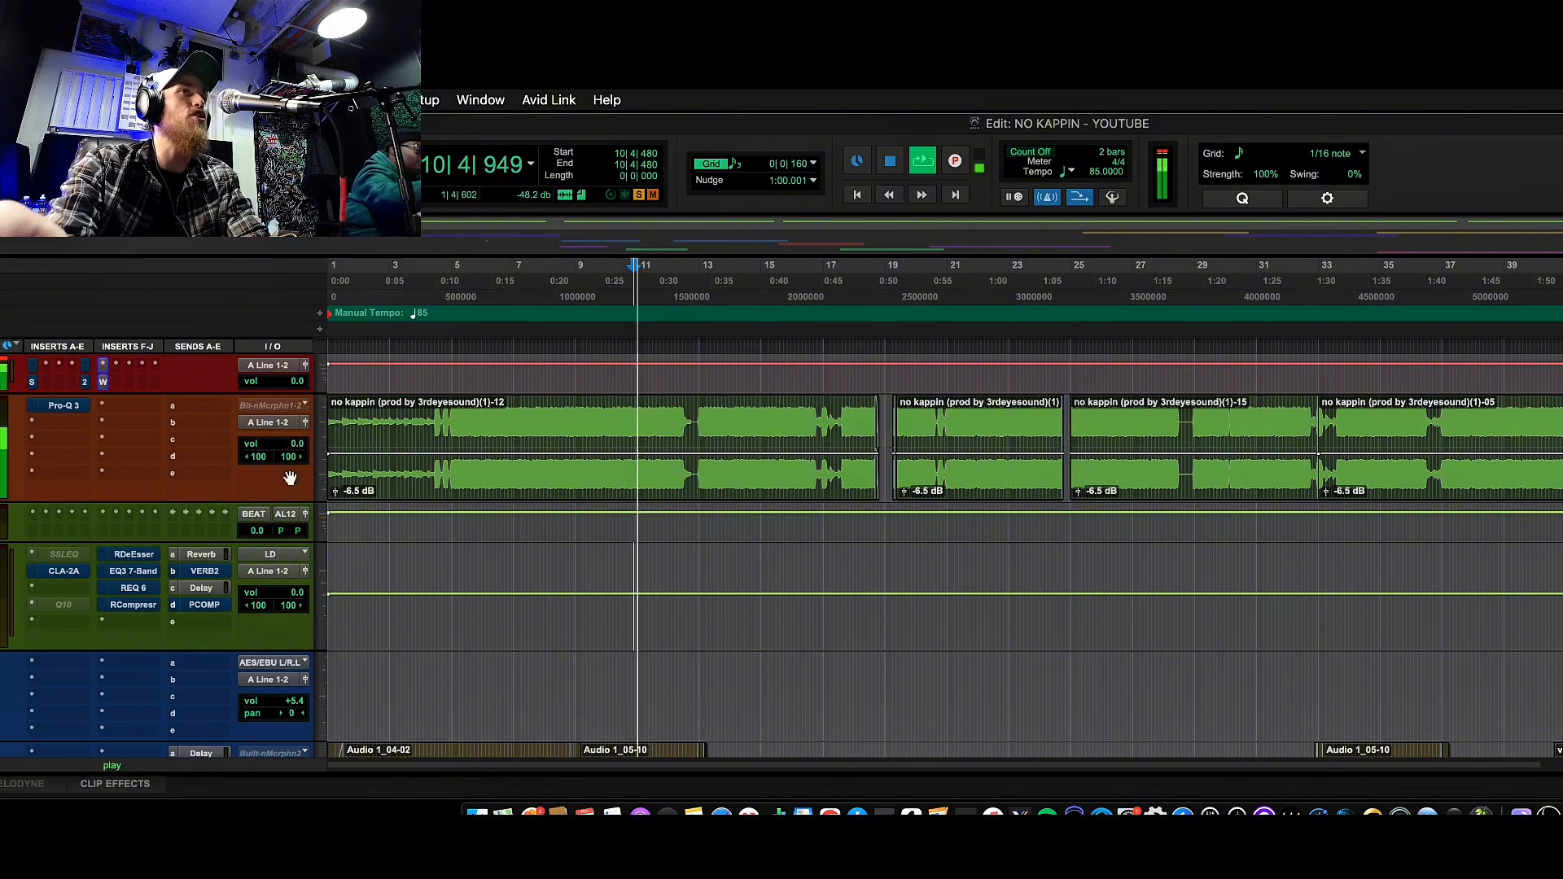
# Open the WLM Meter on the MASTER track and play from 10|4|480 to measure the loudness.
pyautogui.press('space')
pyautogui.click(103, 383)
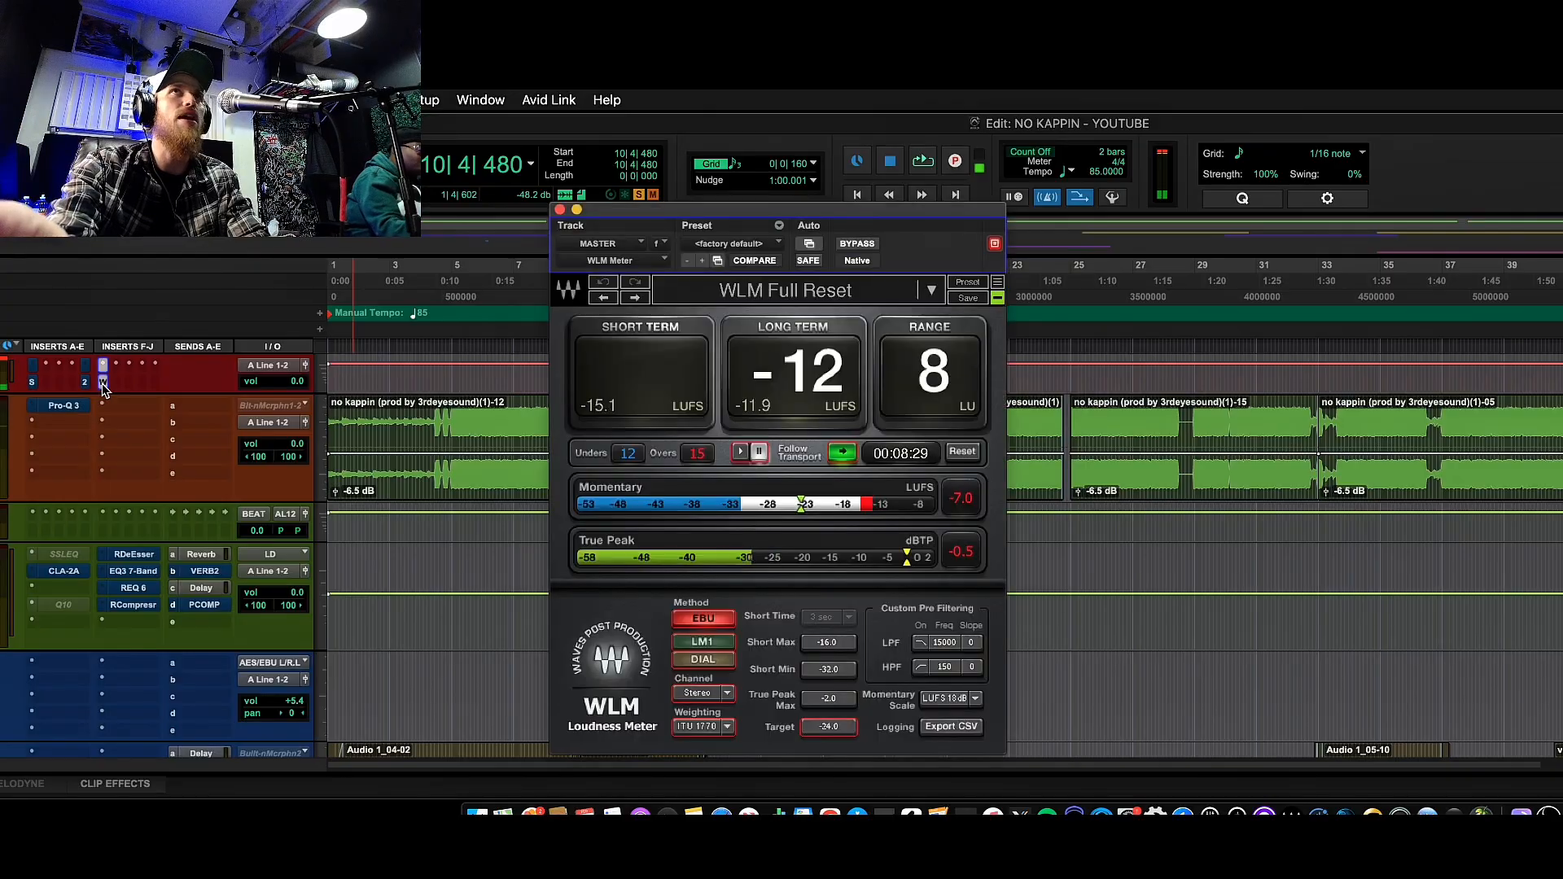
pyautogui.press('space')
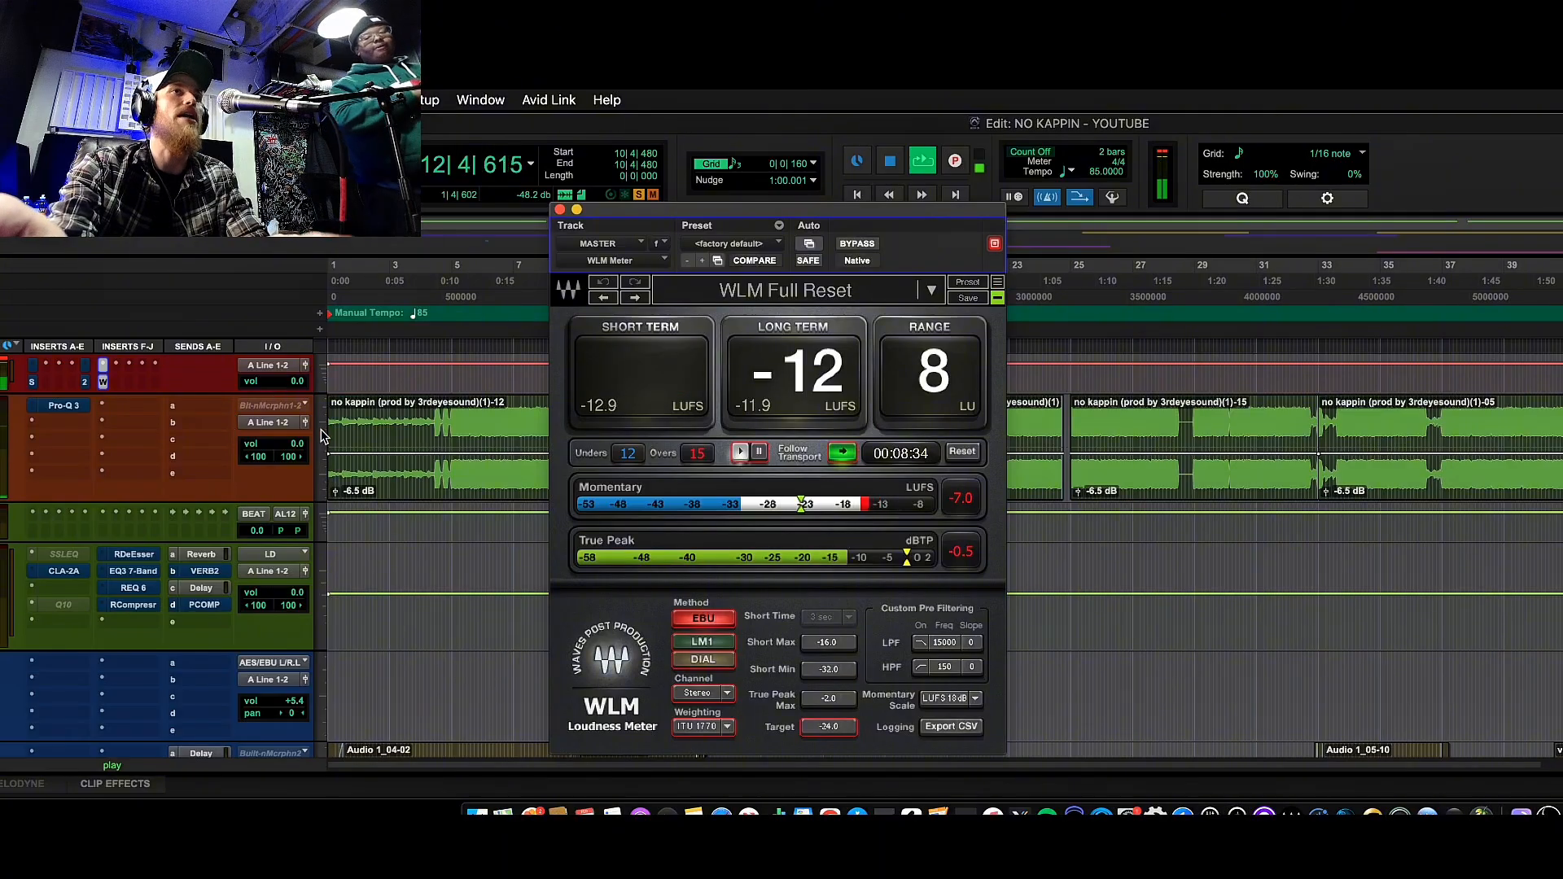
pyautogui.press('space')
# Lower the beat track's volume to -1.2 dB, replaying from 10|4|480 to check it on the WLM Meter.
pyautogui.moveTo(303, 447); pyautogui.dragTo(303, 457)
pyautogui.press('space')
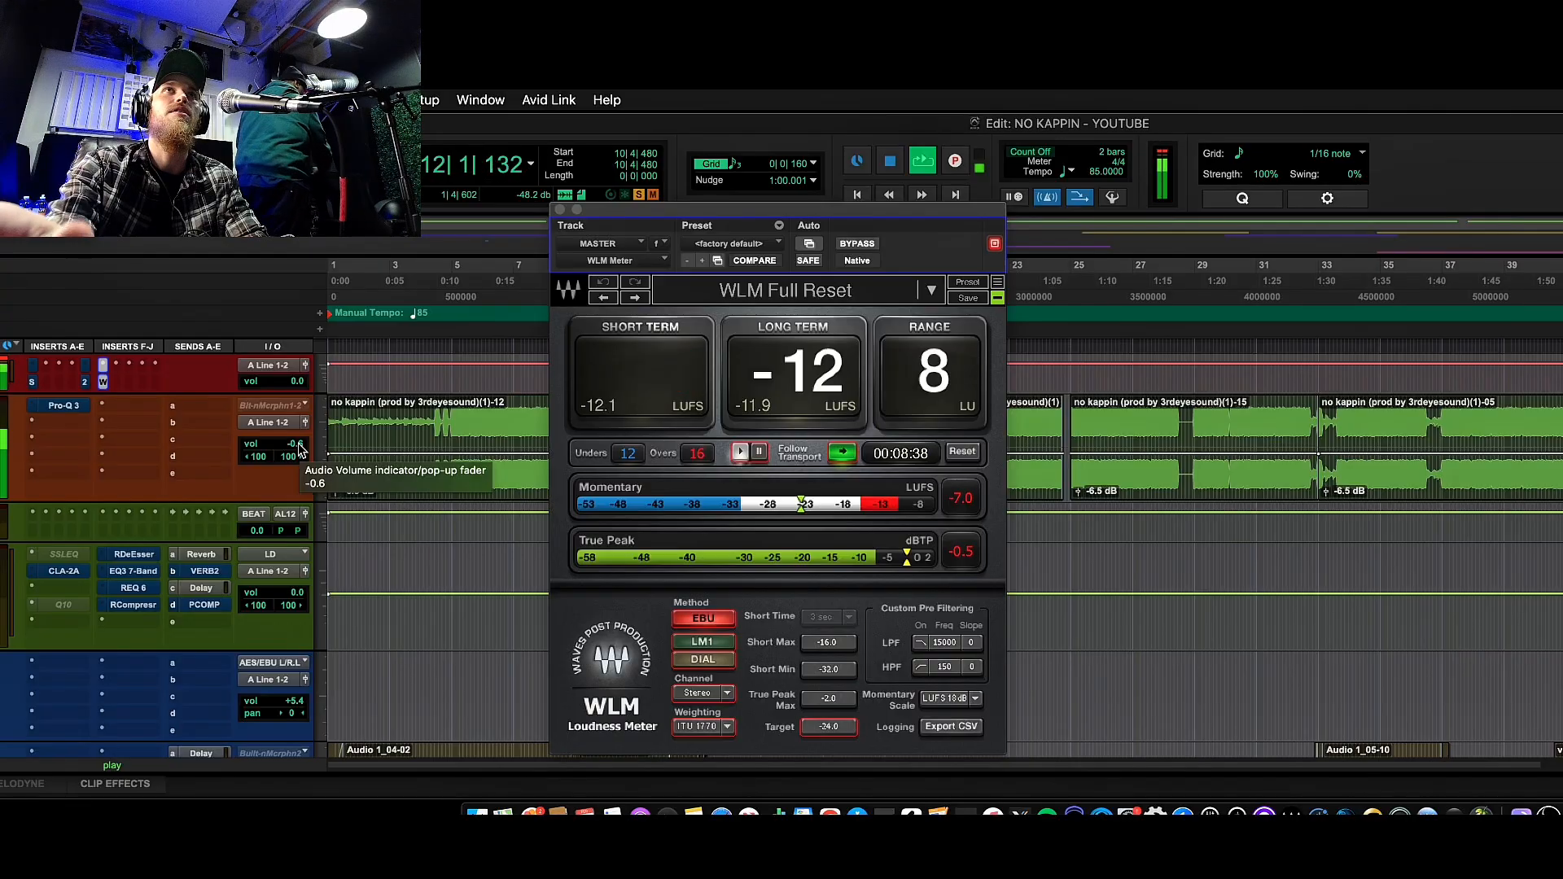
pyautogui.press('space')
pyautogui.click(300, 449)
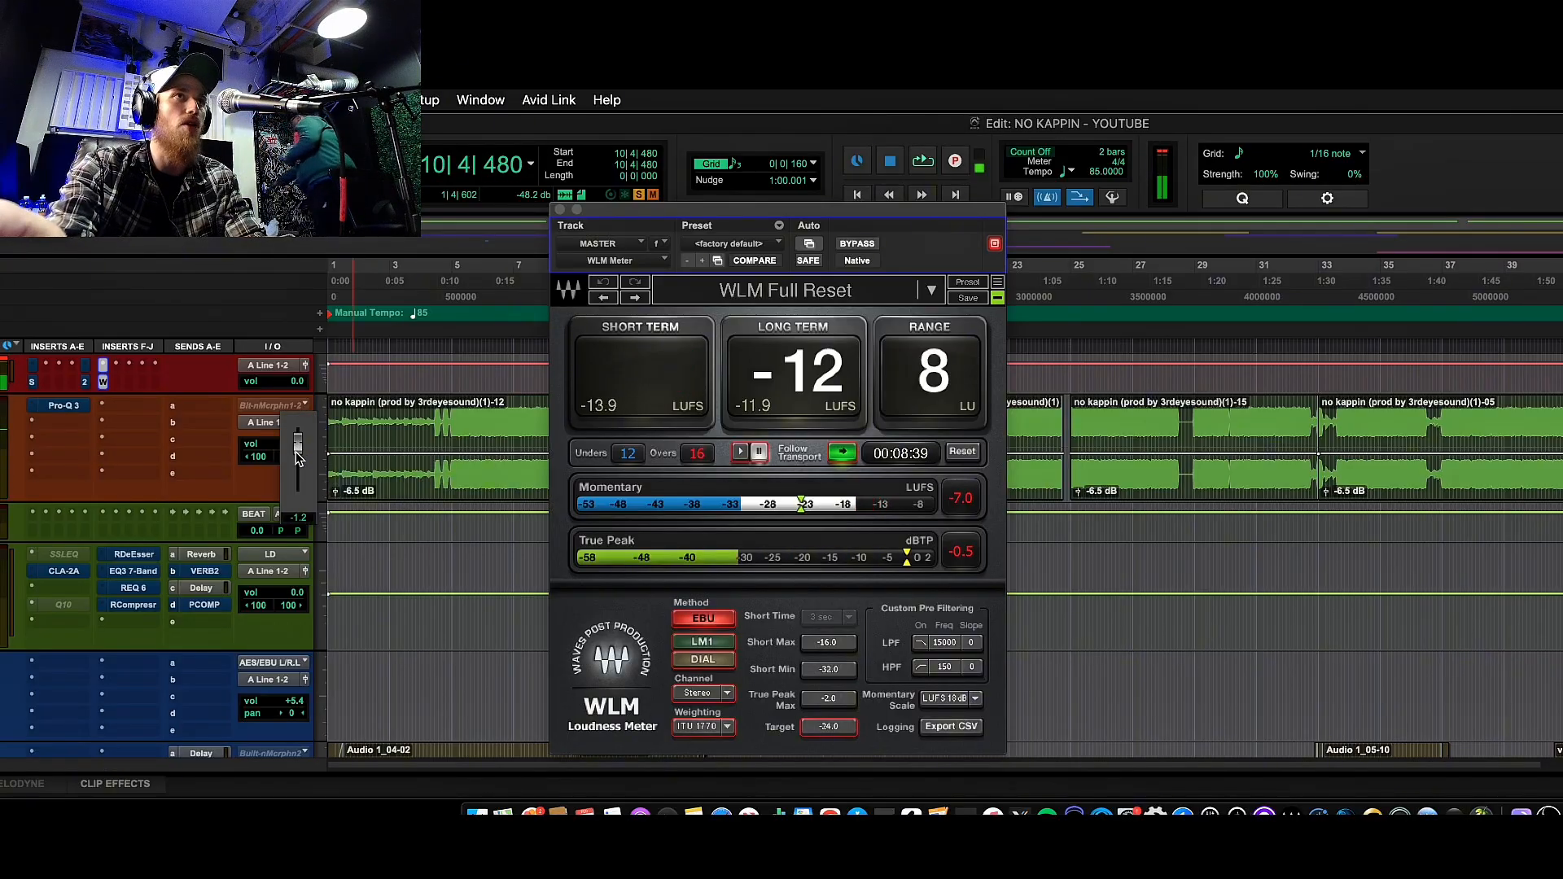
pyautogui.press('space')
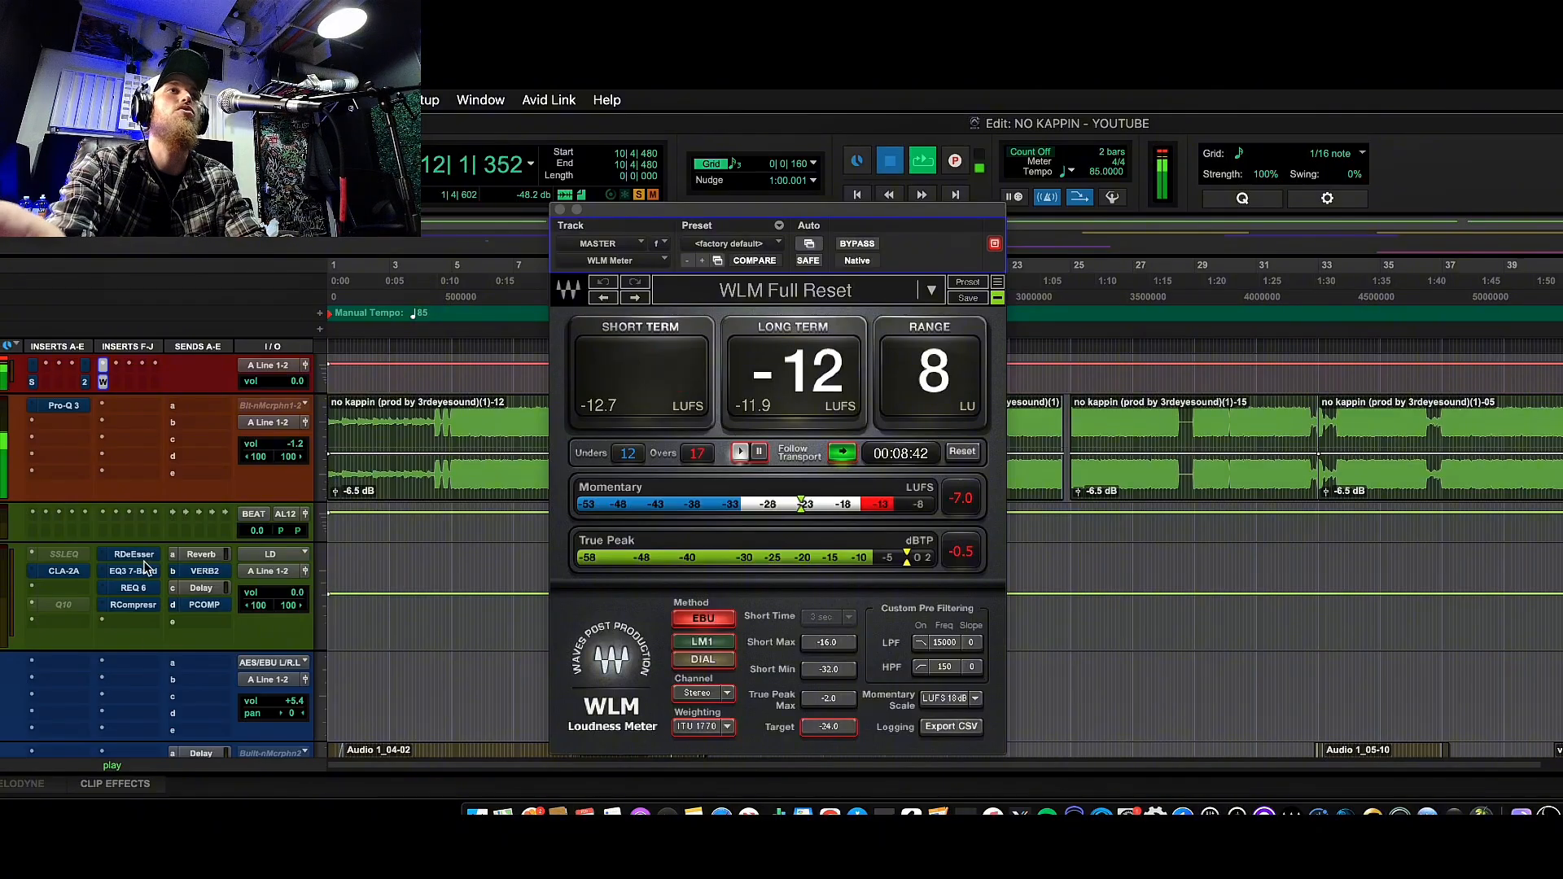
pyautogui.press('space')
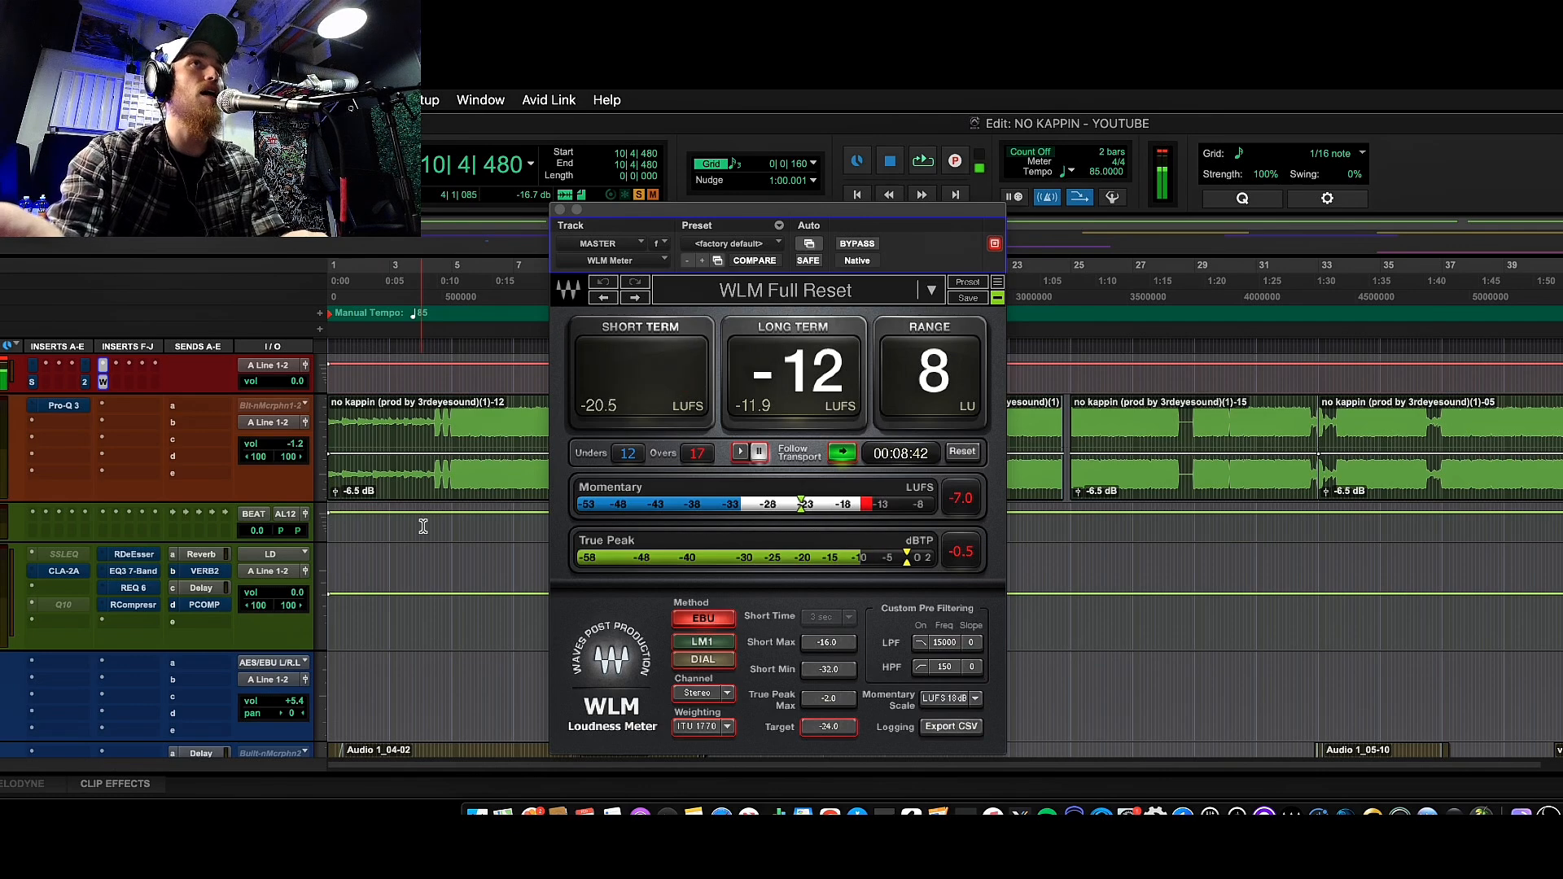
# Close the WLM Meter and play the verse vocal (purple clips) from 13|1|160.
pyautogui.scroll(-4, 424, 527)
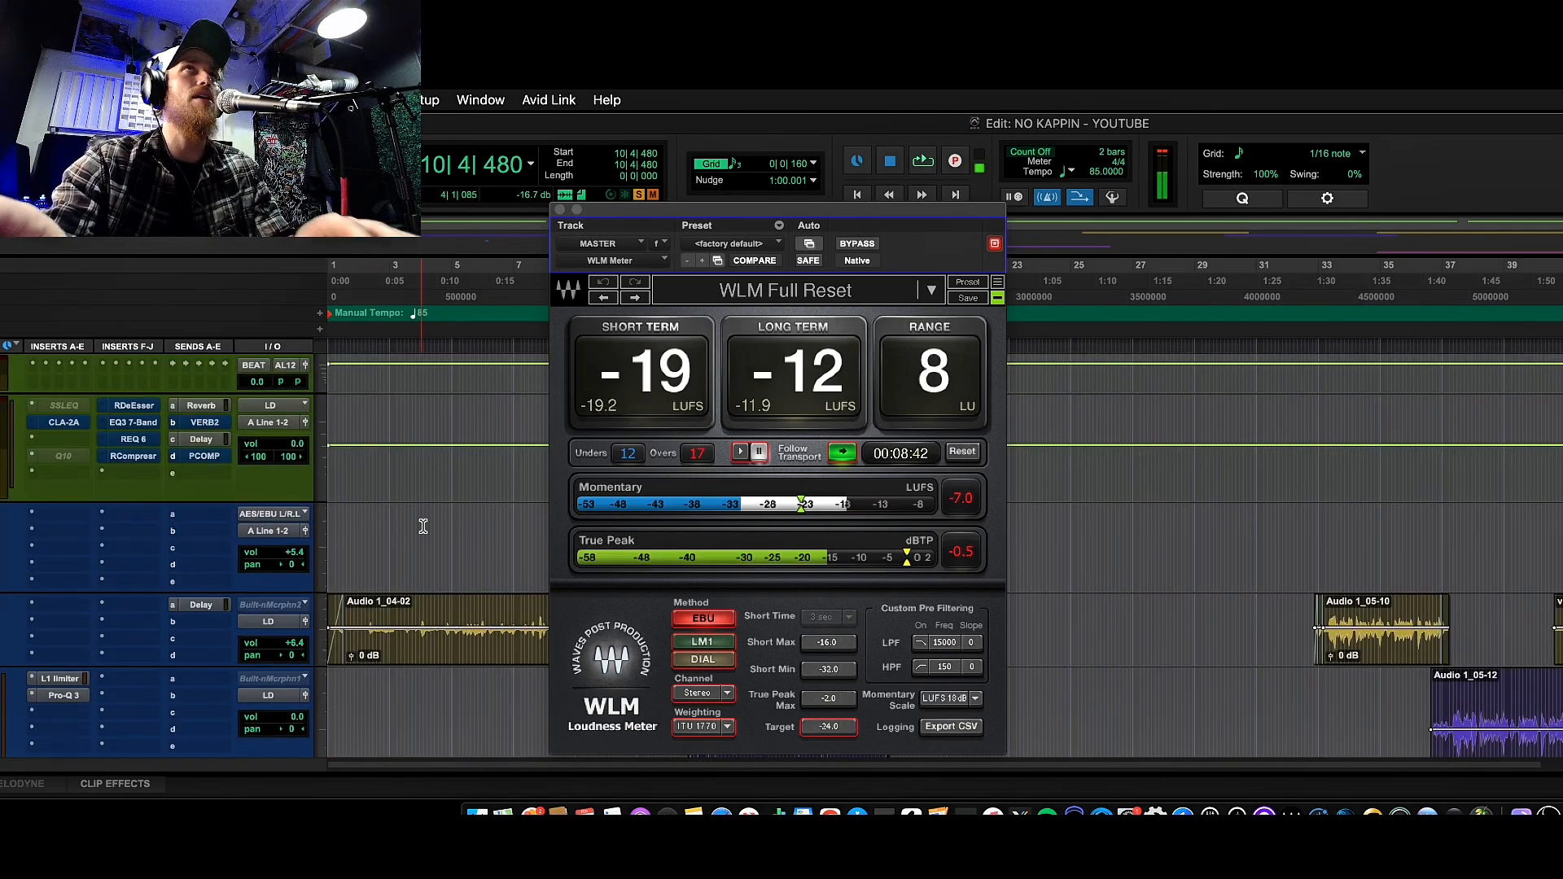
pyautogui.click(561, 210)
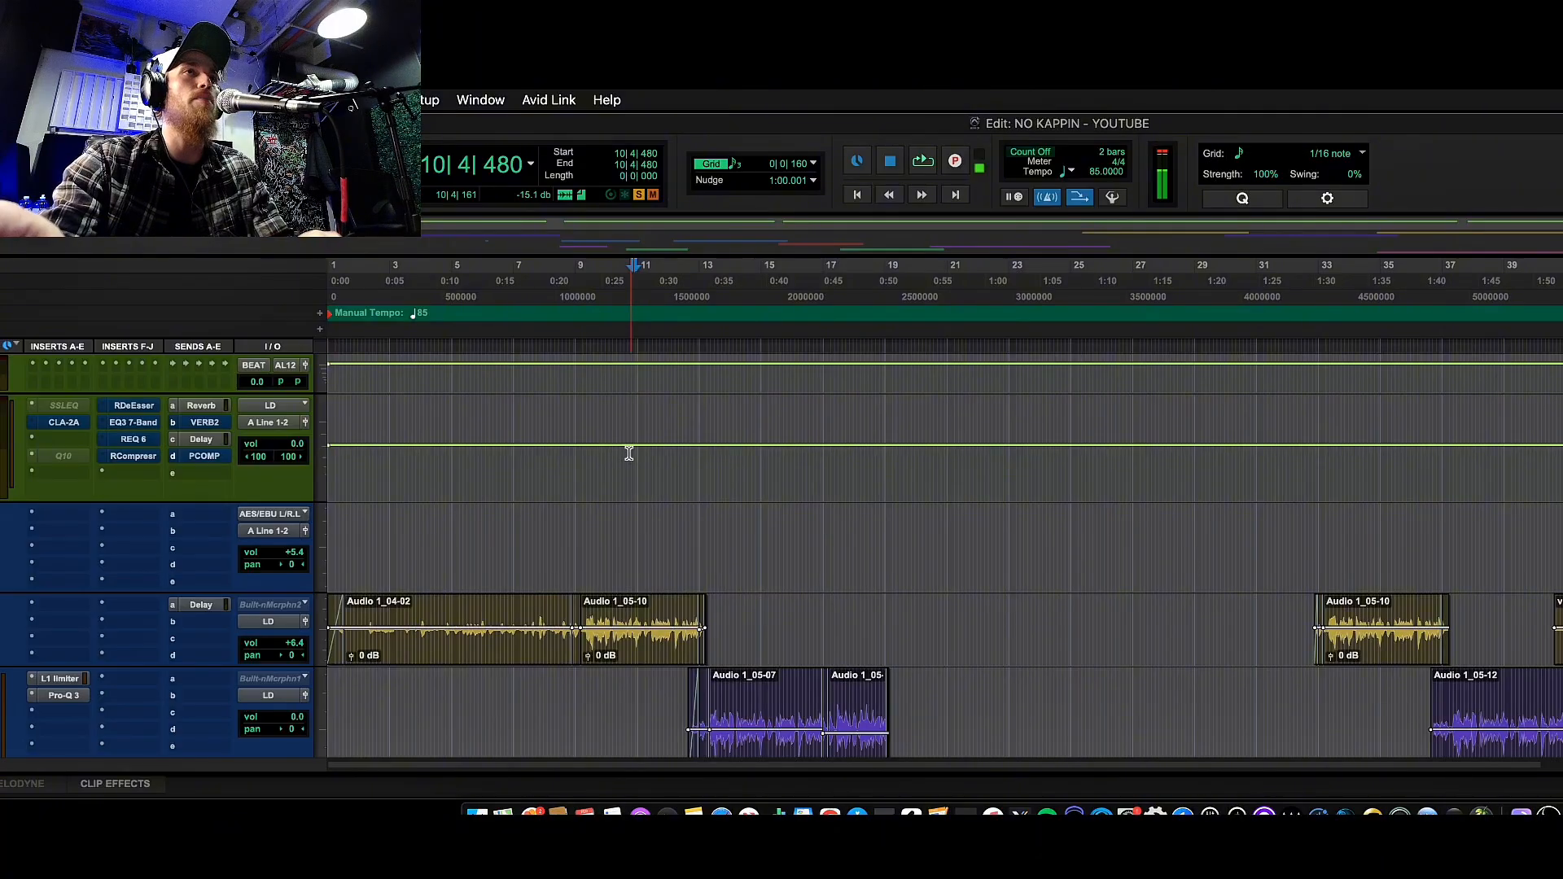
pyautogui.scroll(-4, 635, 462)
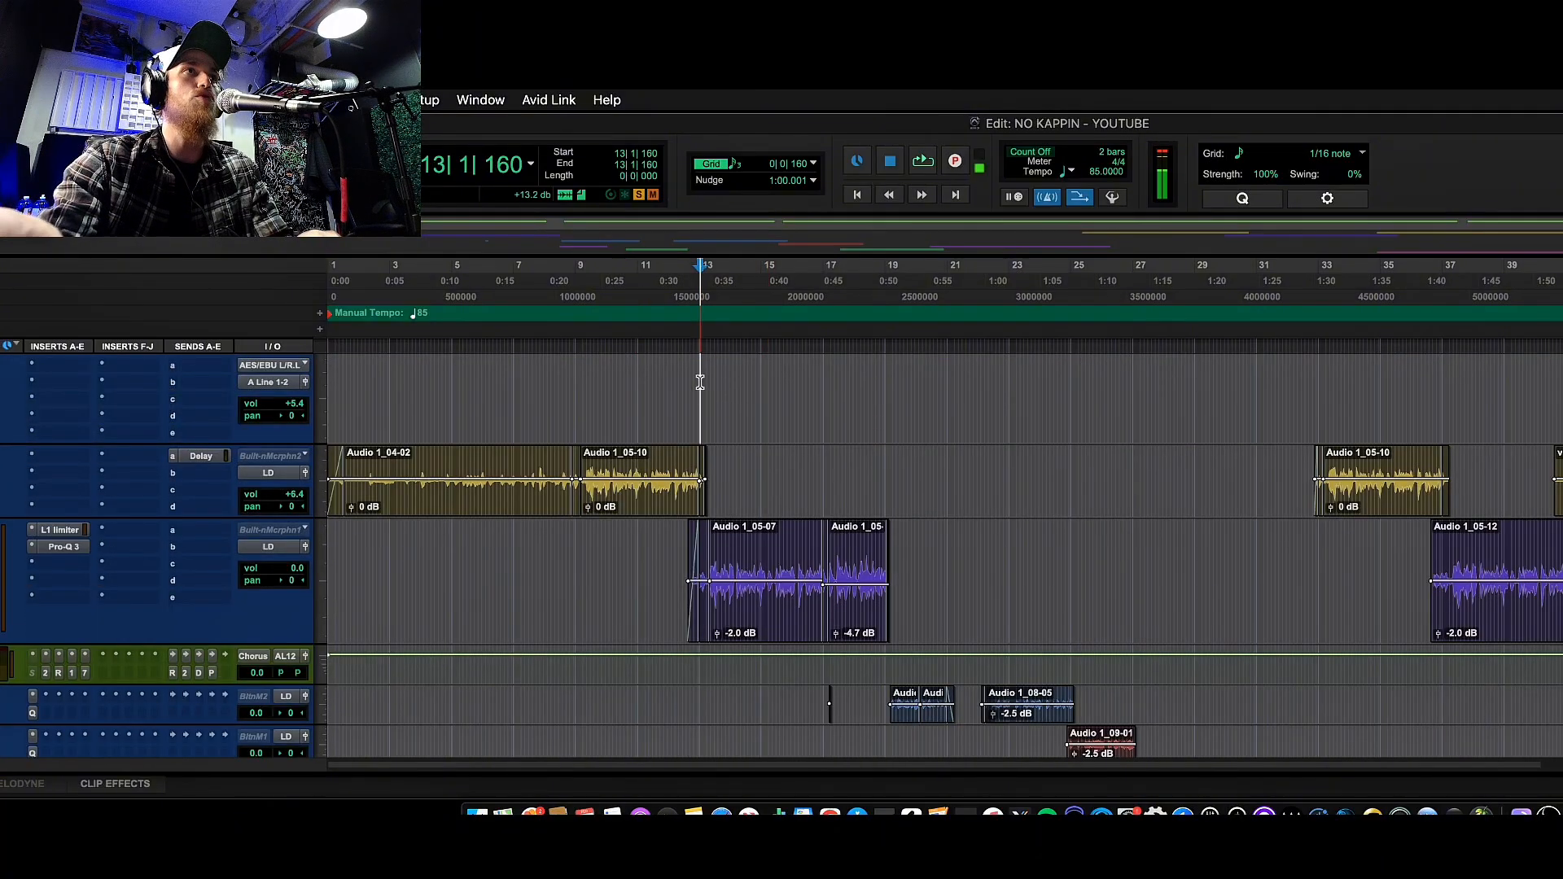
pyautogui.scroll(3, 721, 450)
pyautogui.press('space')
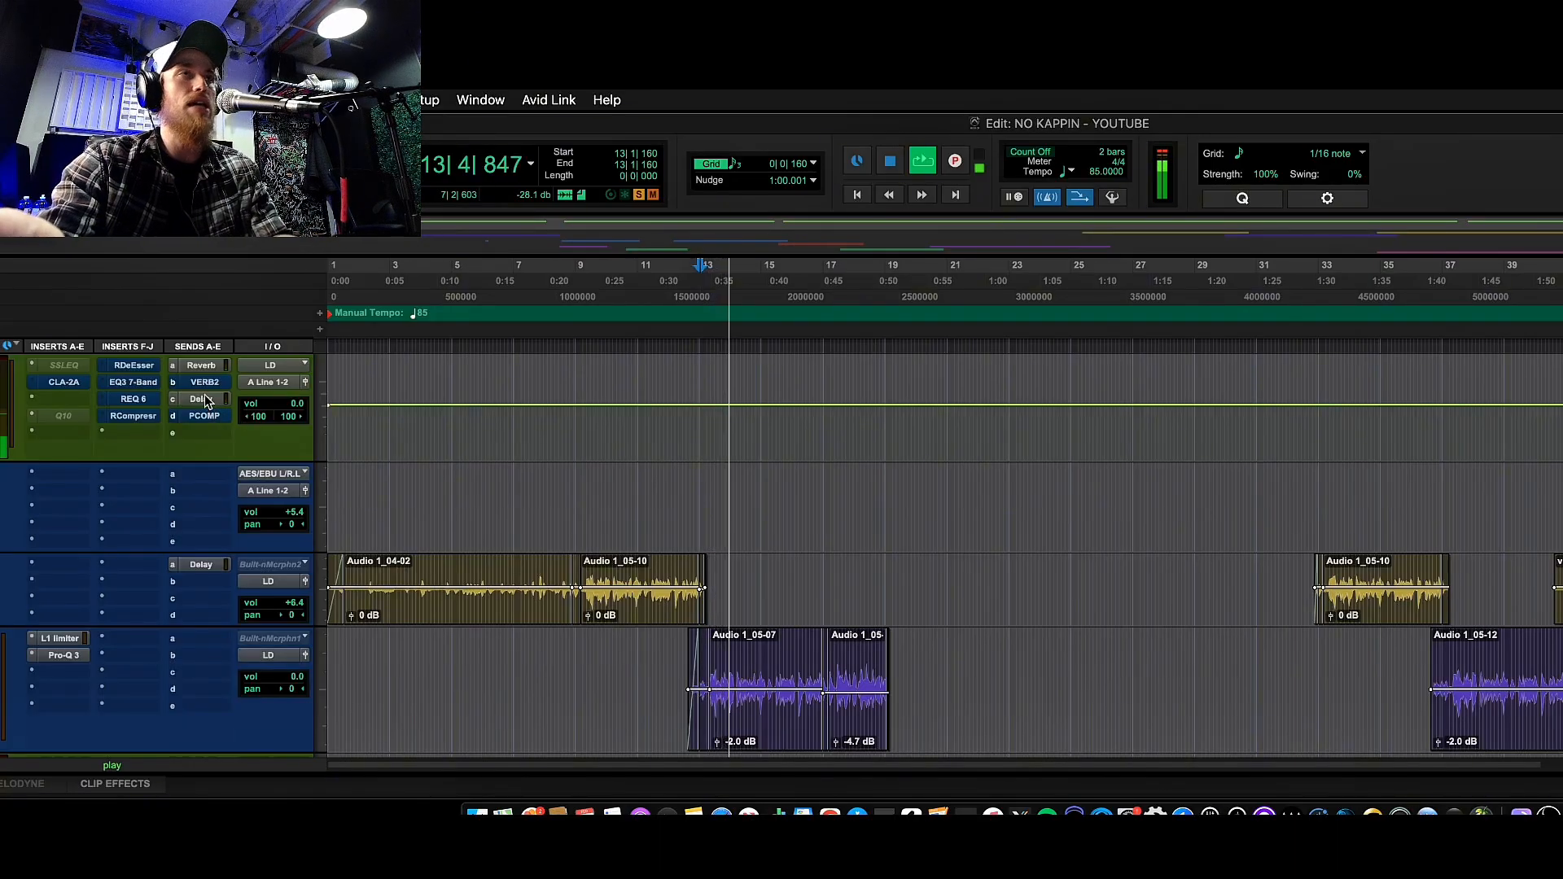
pyautogui.scroll(-3, 688, 446)
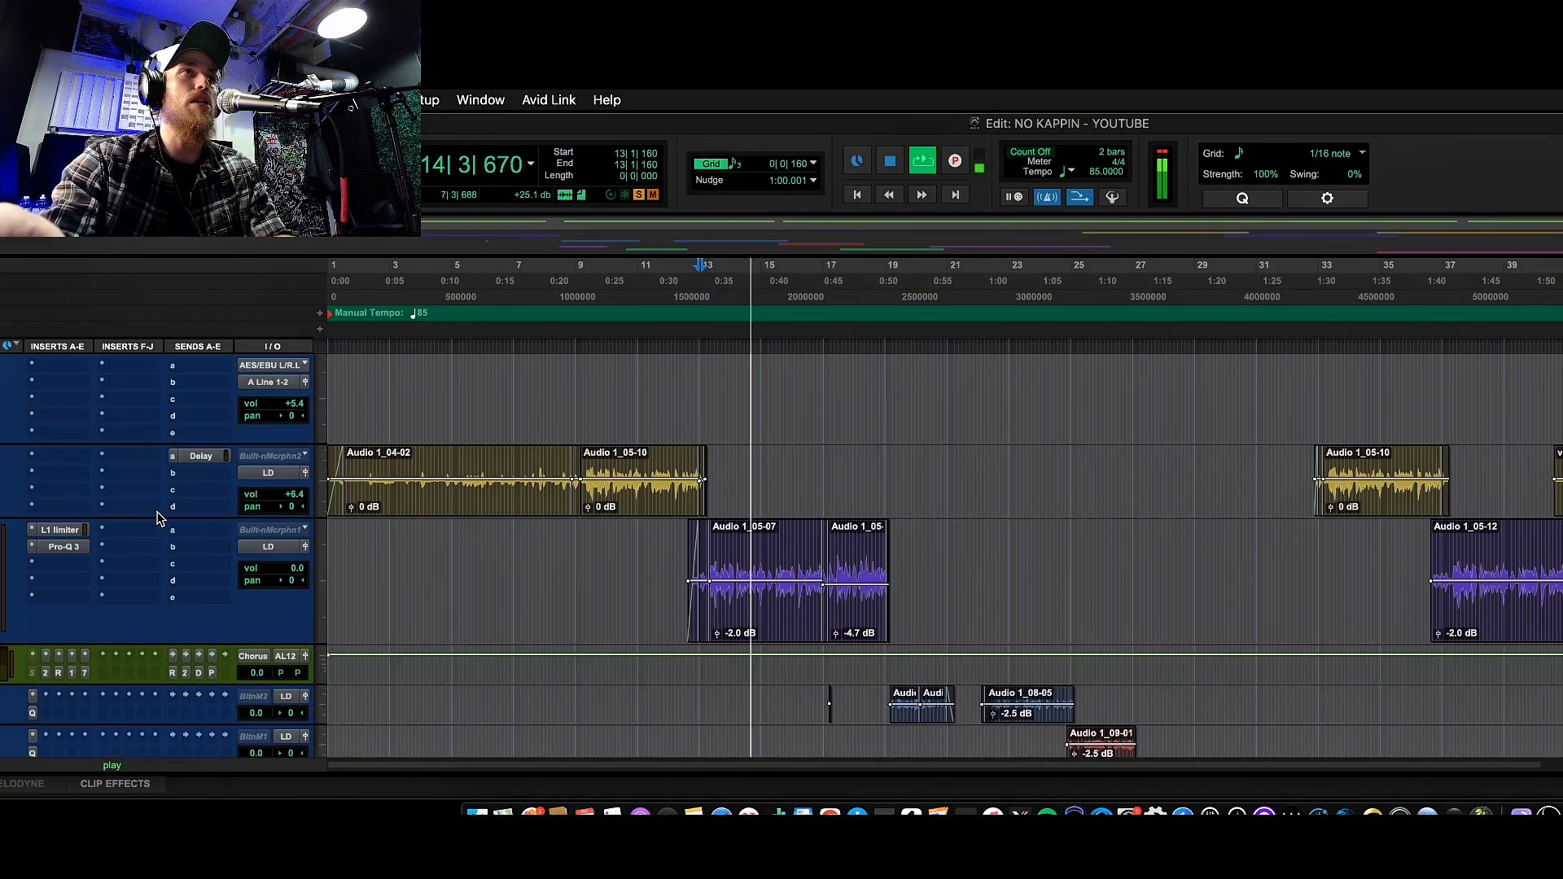
# Bypass Pro-Q 3 and the L1 limiter on the purple verse vocal track to hear it dry, and examine its waveform.
pyautogui.keyDown('super'); pyautogui.click(50, 548); pyautogui.keyUp('super')
pyautogui.keyDown('super'); pyautogui.click(50, 533); pyautogui.keyUp('super')
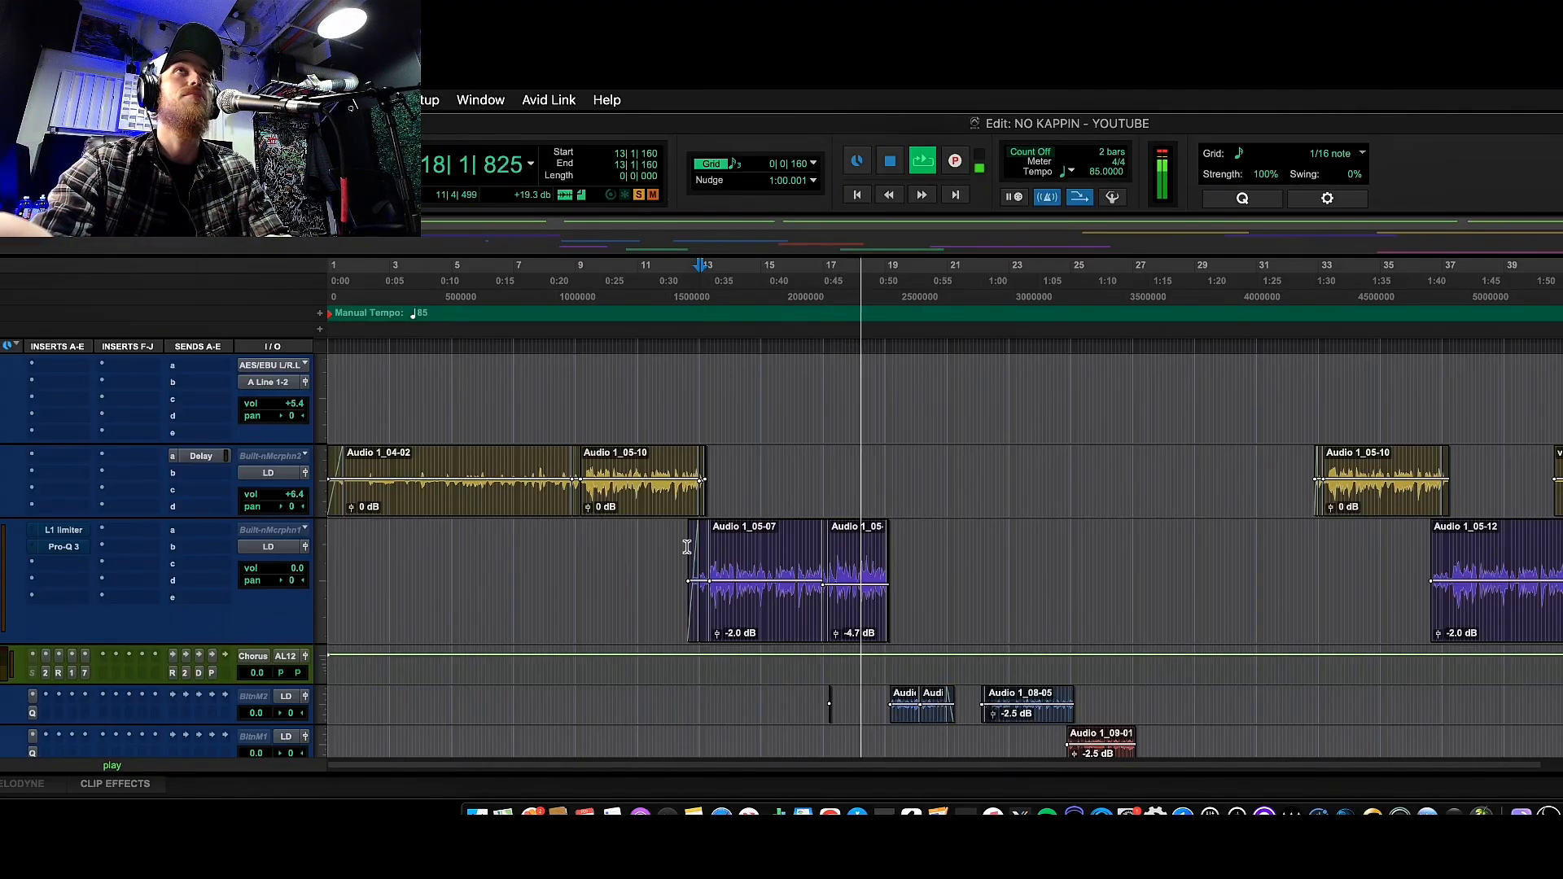
pyautogui.press('space')
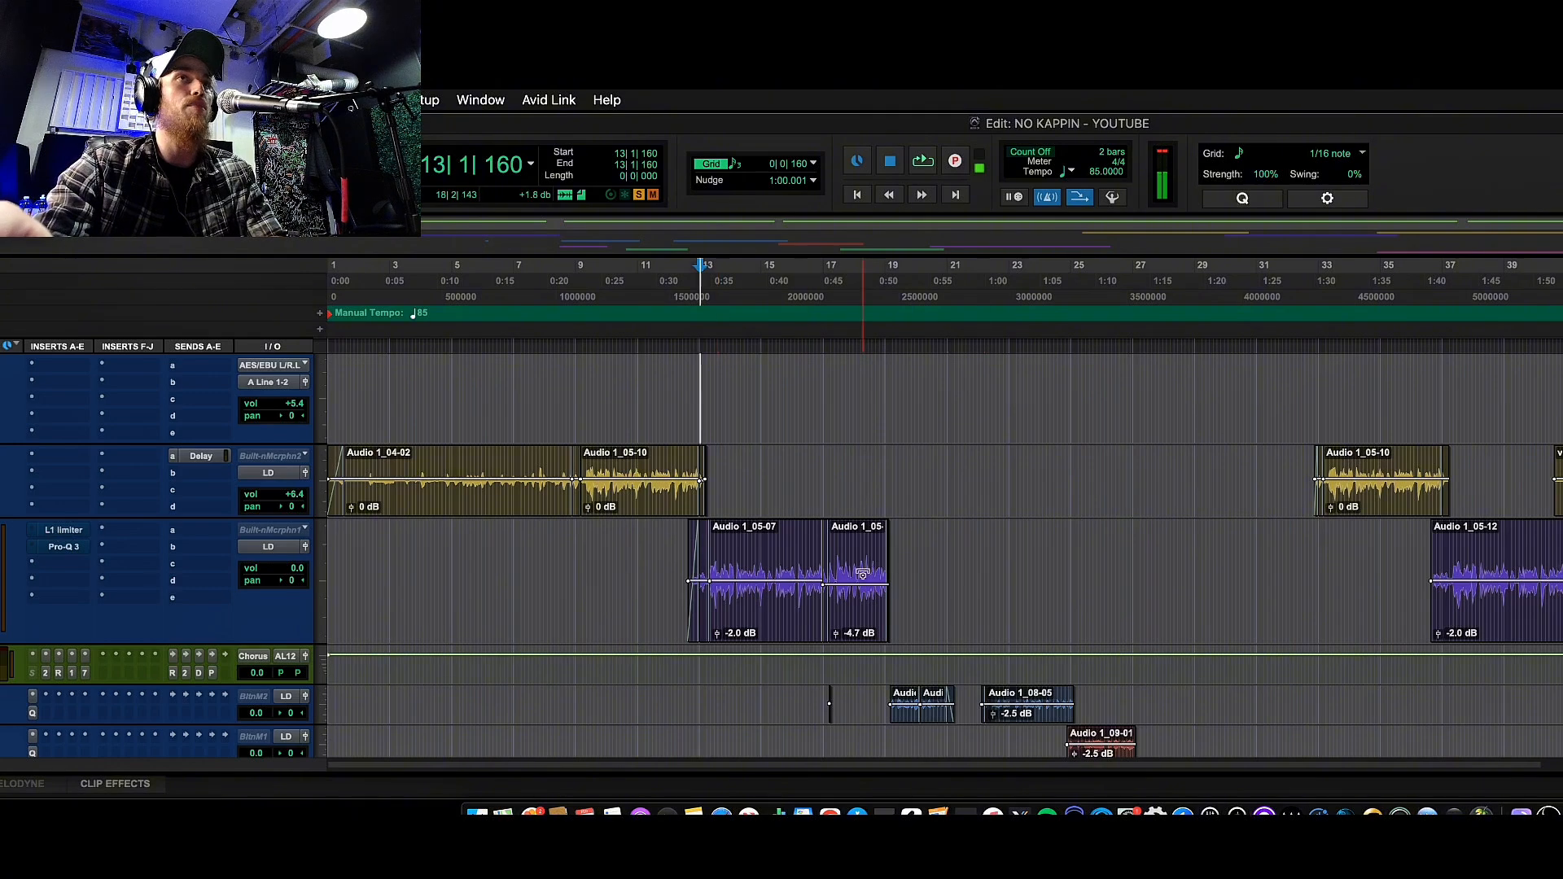
pyautogui.press('t')
pyautogui.press('t')
pyautogui.press('t')
pyautogui.hscroll(6, 1382, 582)
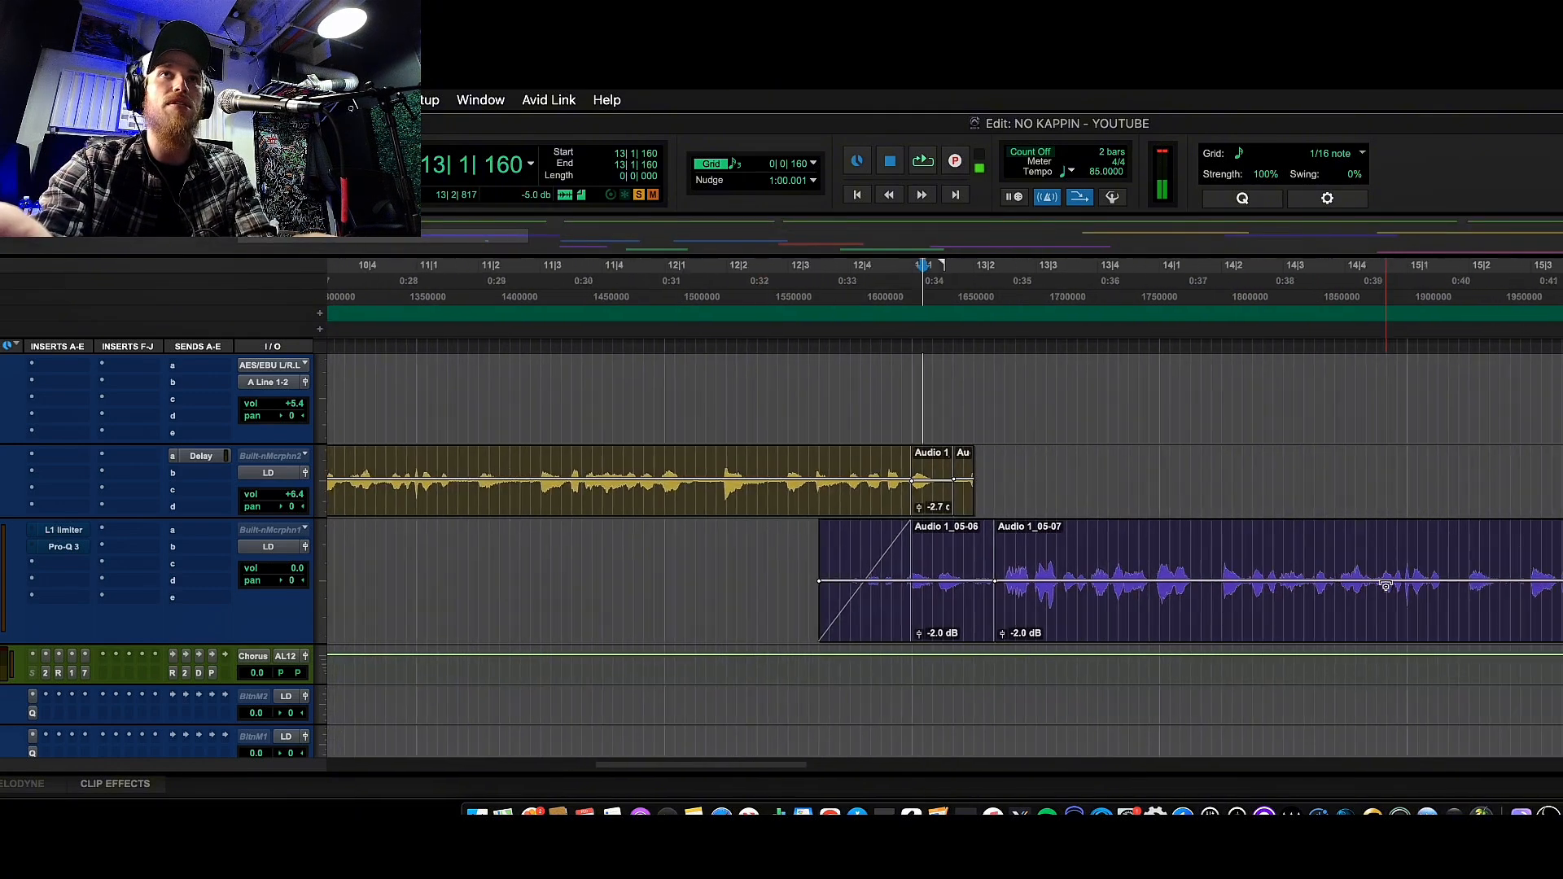
pyautogui.press('r')
pyautogui.press('r')
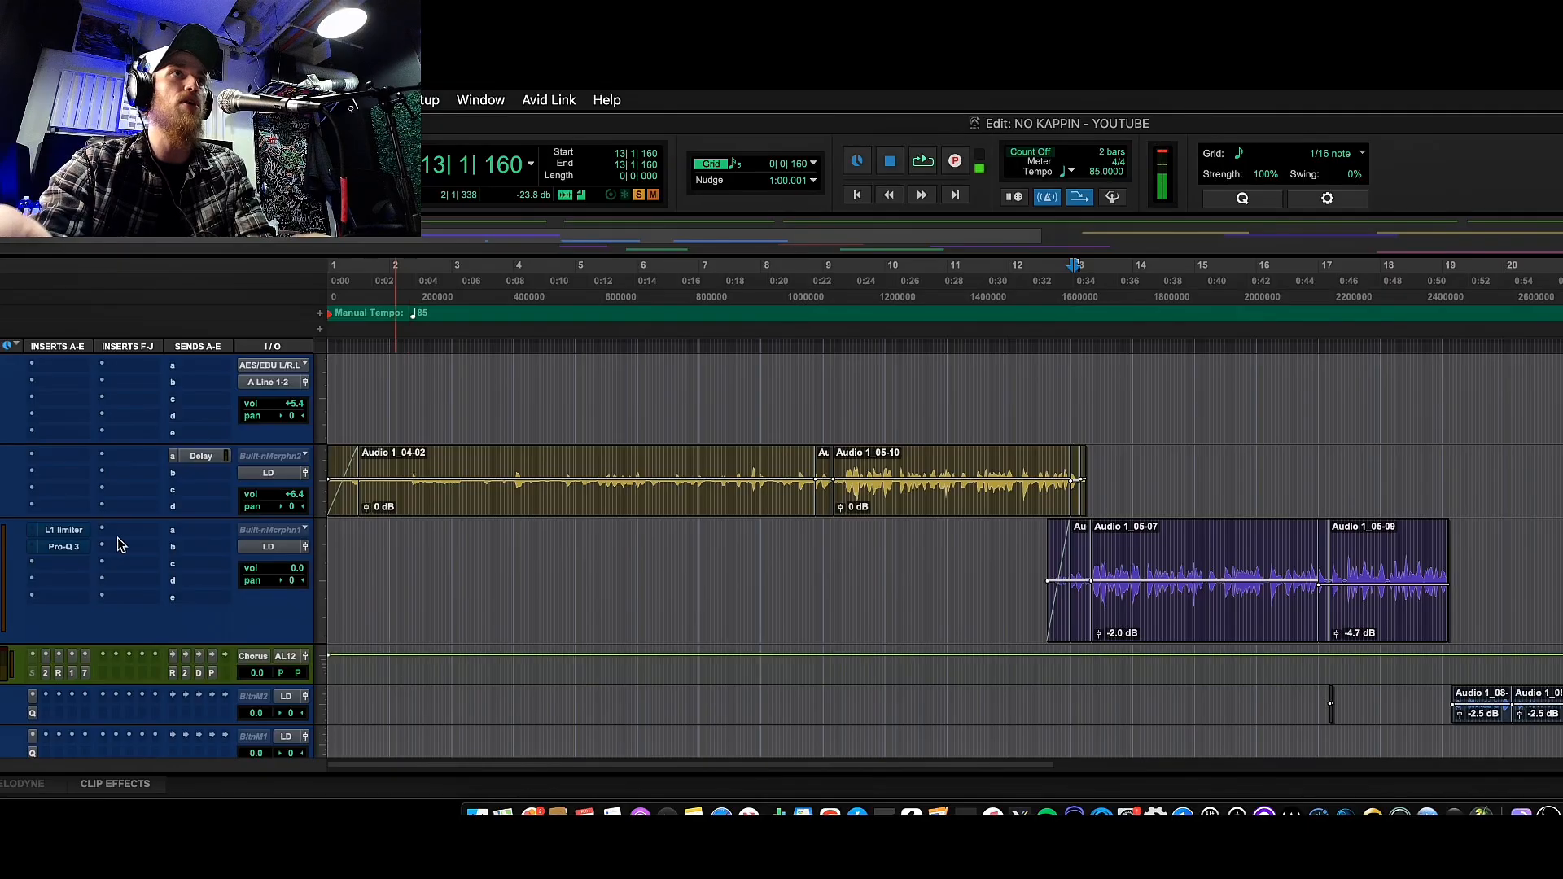
# Re-enable the L1 limiter on the verse vocal track and play from 13|1|160 to hear it.
pyautogui.click(60, 532)
pyautogui.click(59, 533)
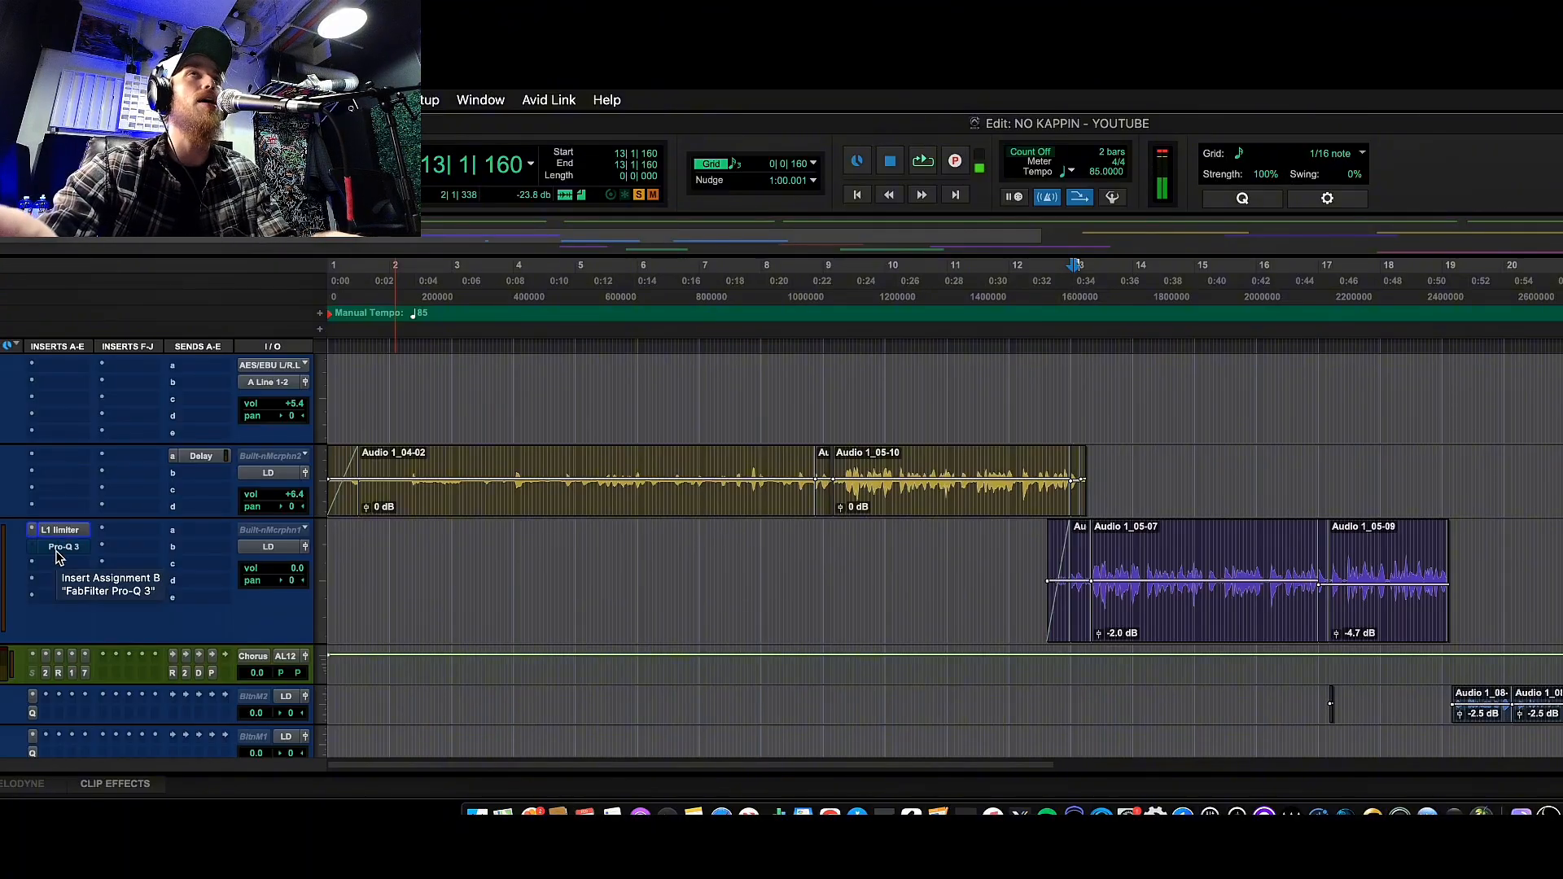
pyautogui.press('space')
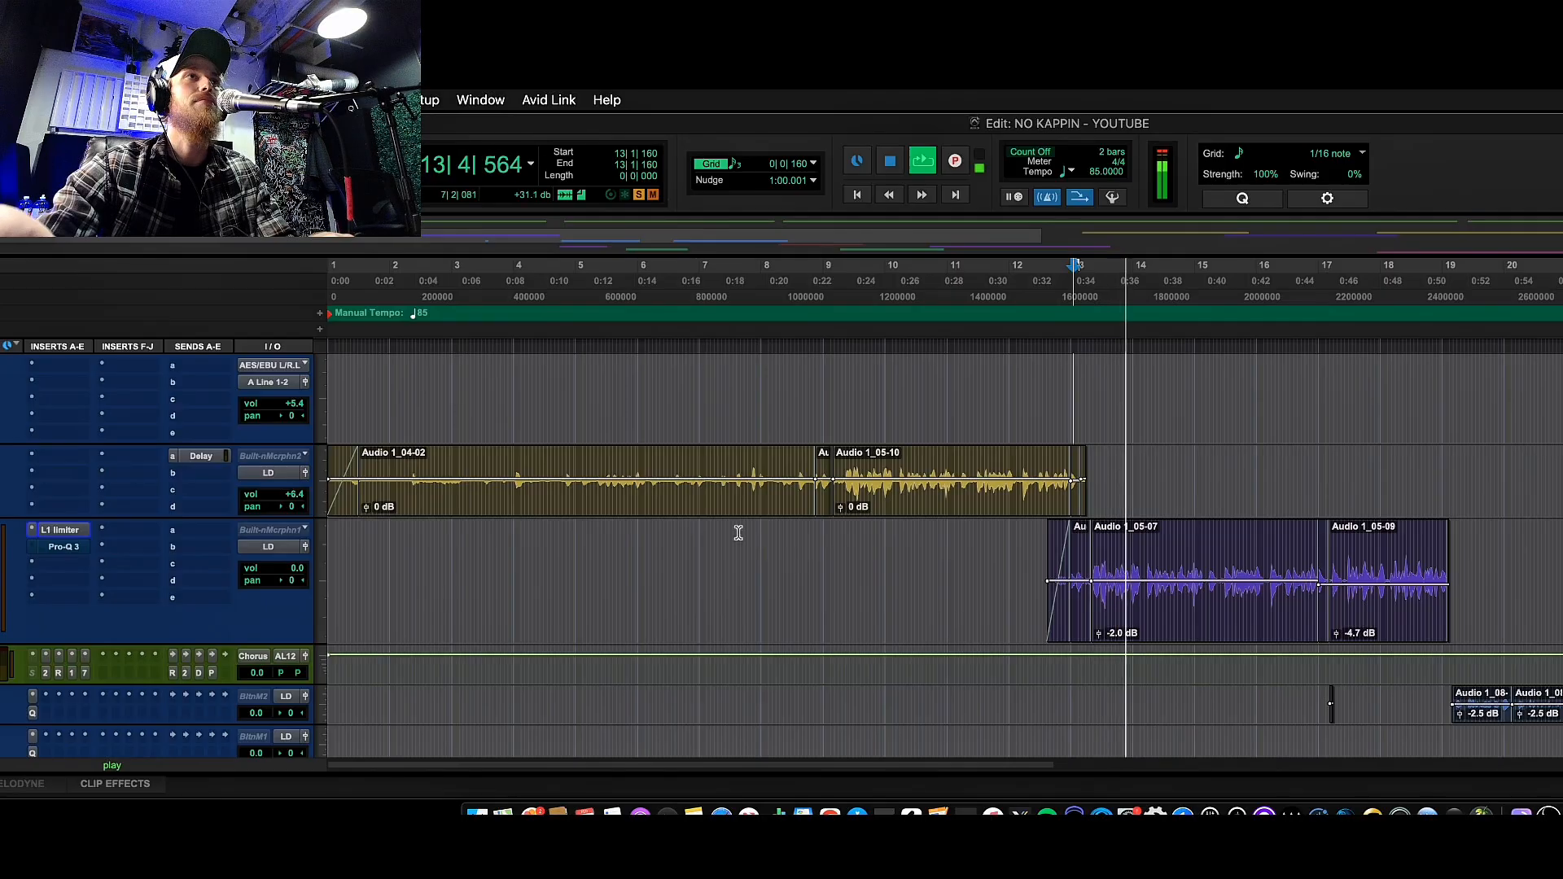
pyautogui.press('space')
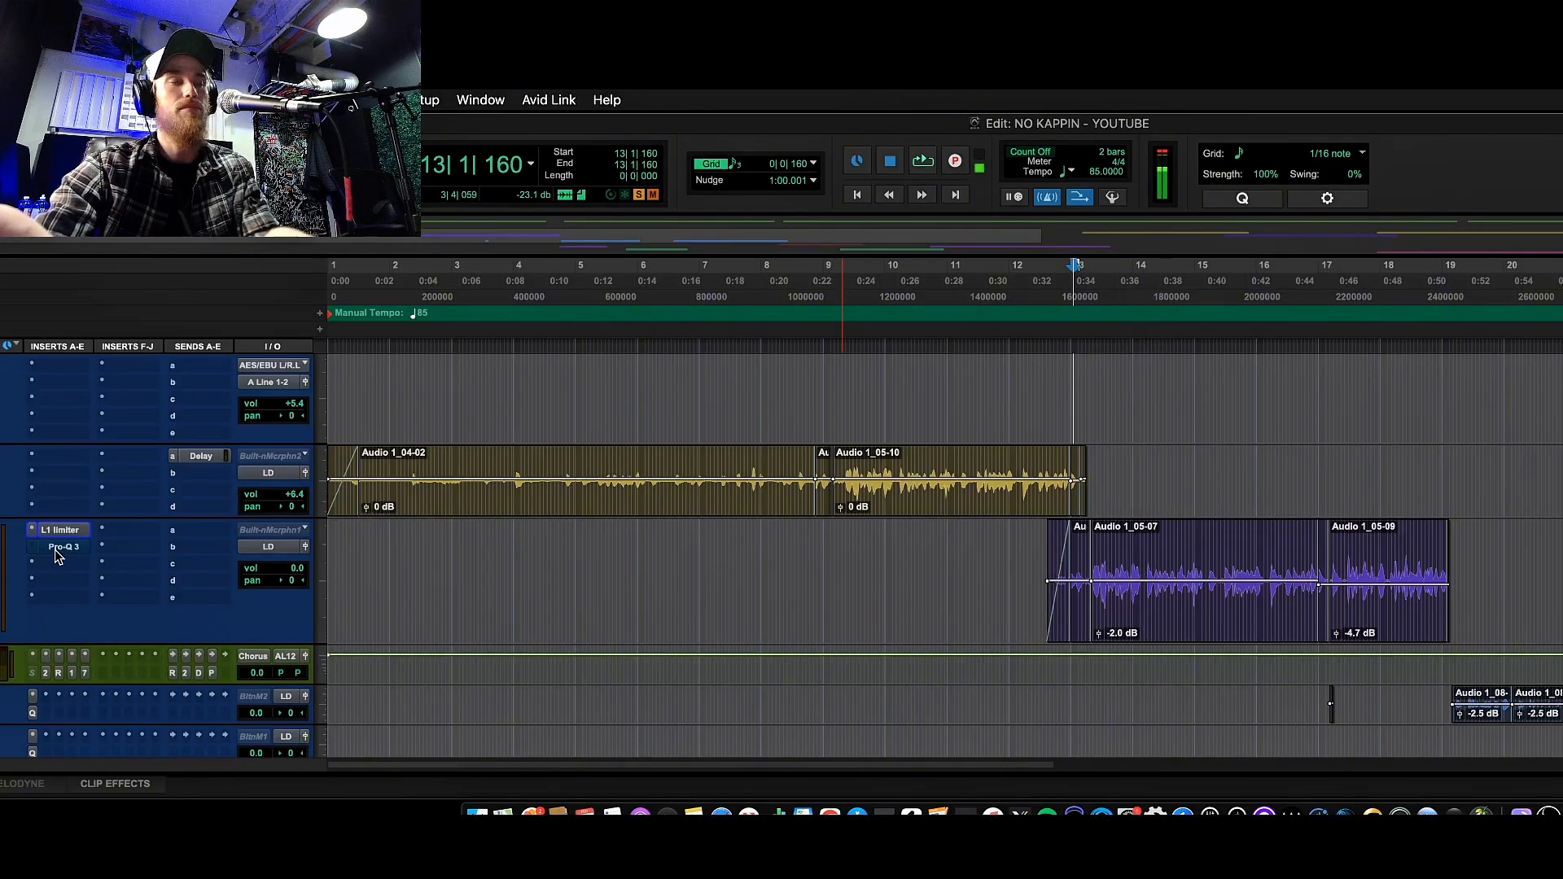
# Re-enable and open Pro-Q 3 on the verse vocal track, move it clear of the inserts and load the factory default preset.
pyautogui.click(56, 553)
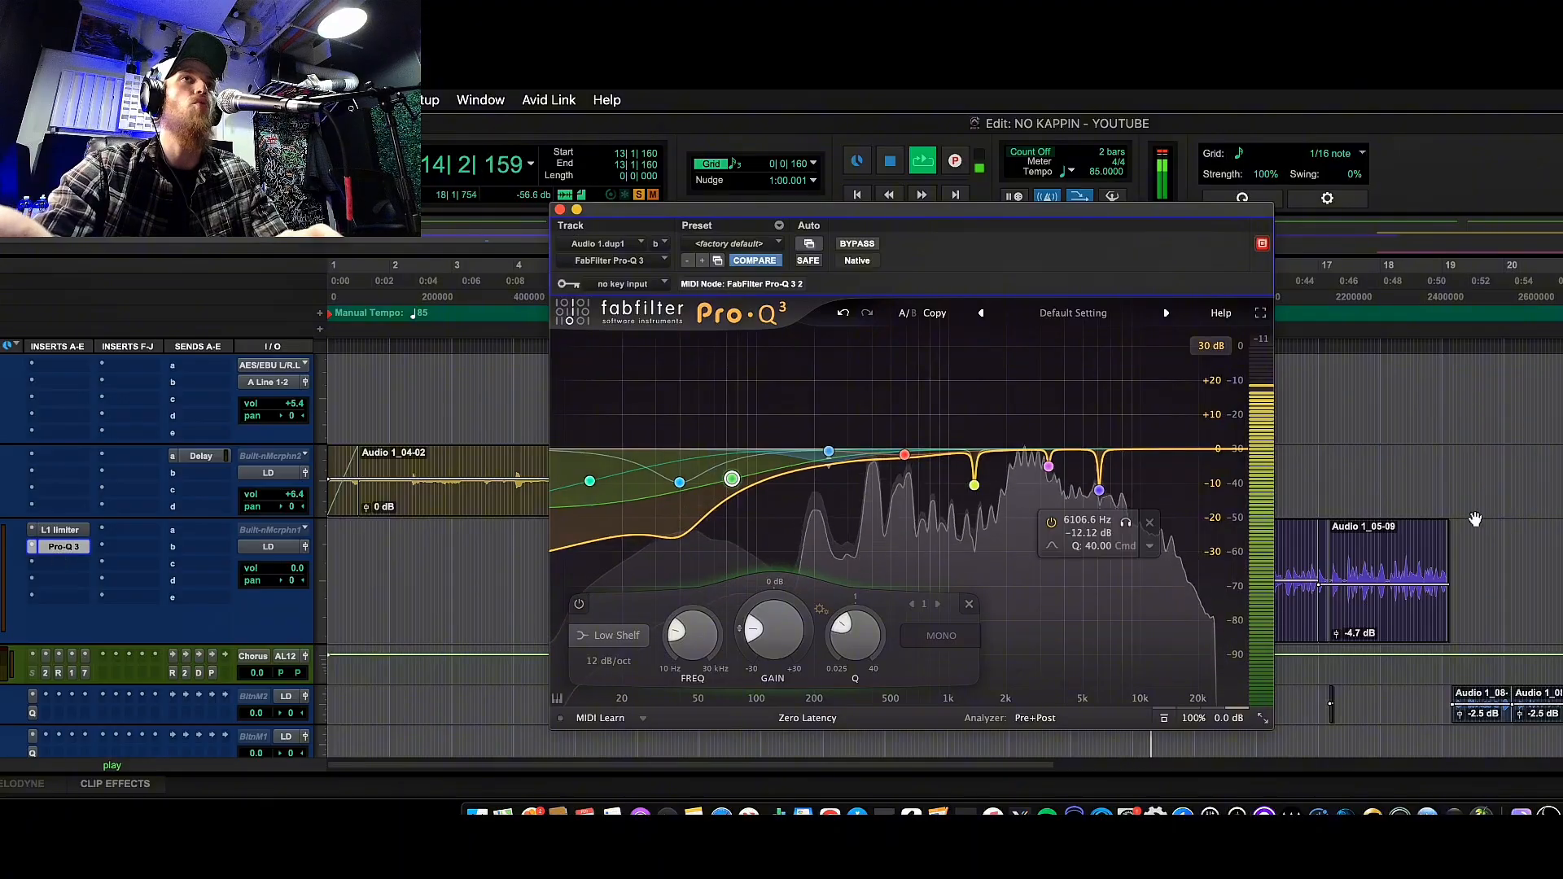
pyautogui.press('space')
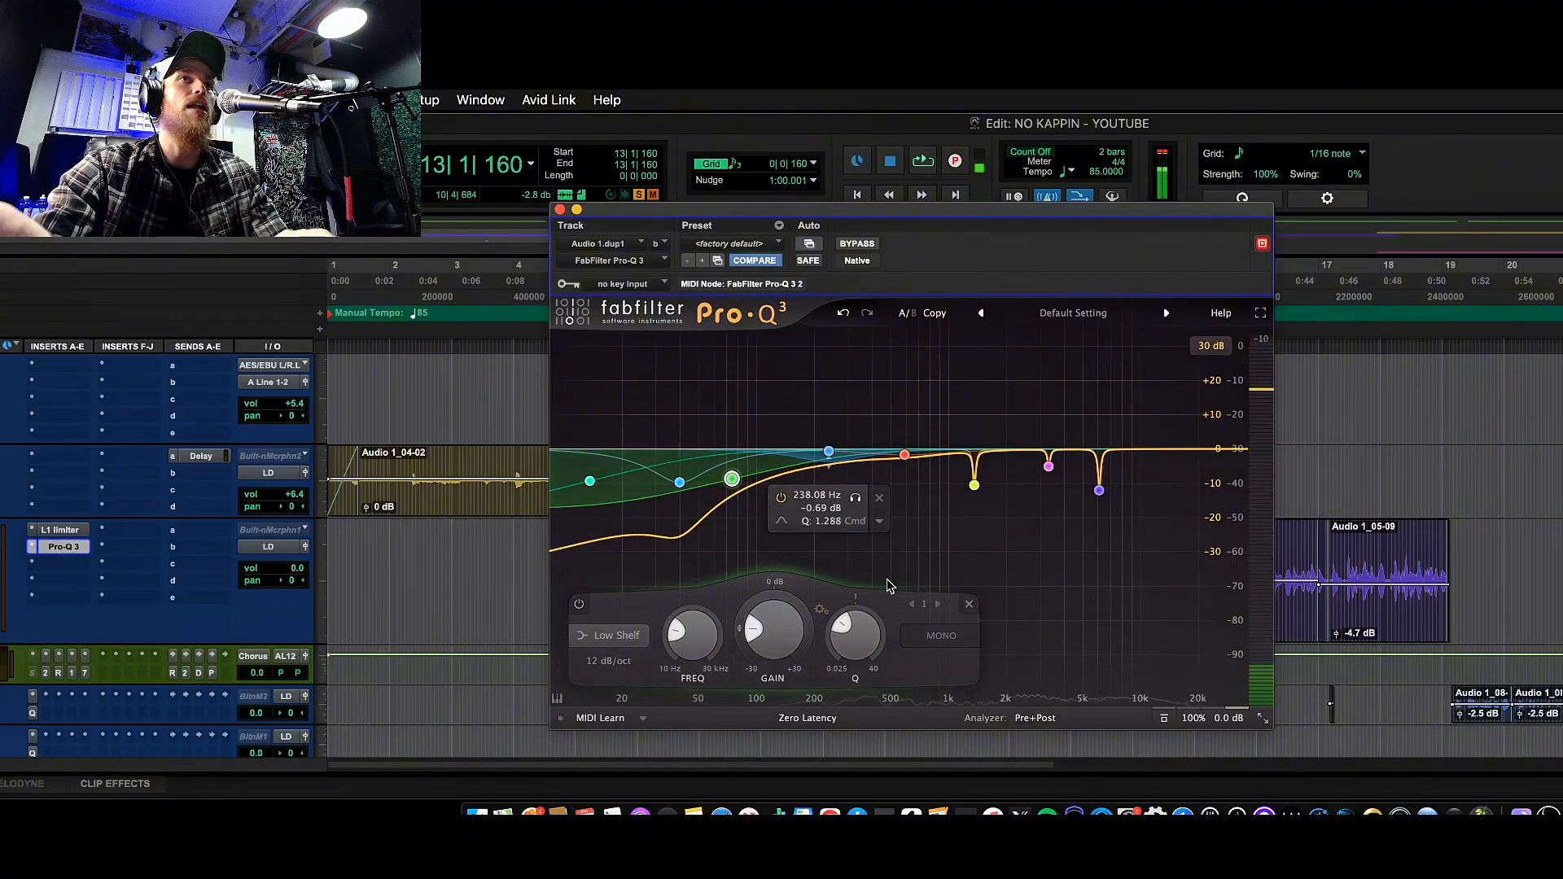
pyautogui.moveTo(853, 209); pyautogui.dragTo(1148, 225)
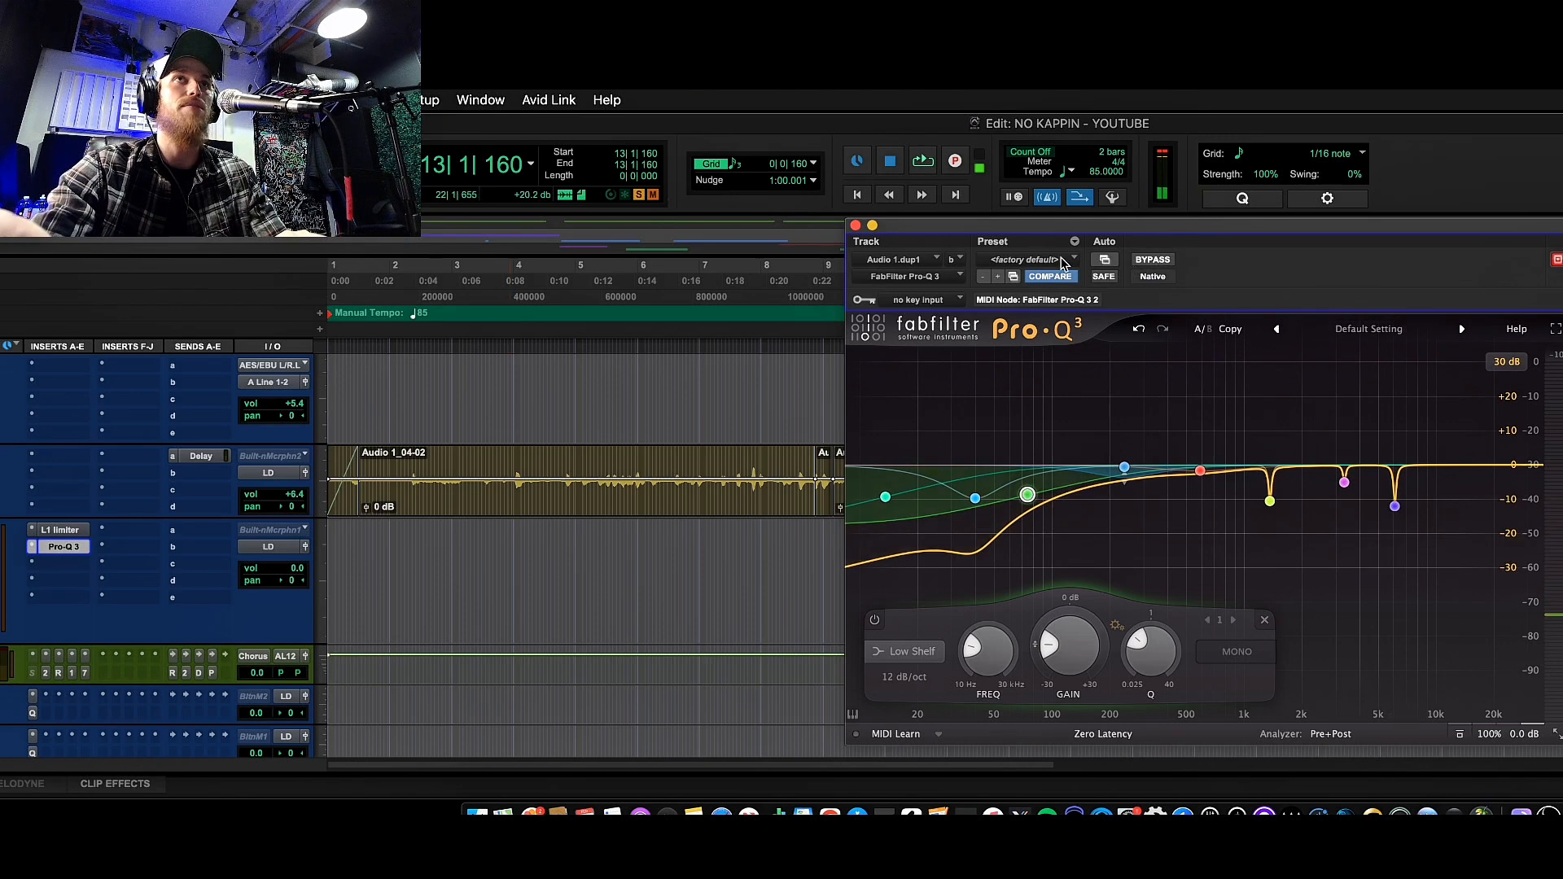
pyautogui.click(1024, 261)
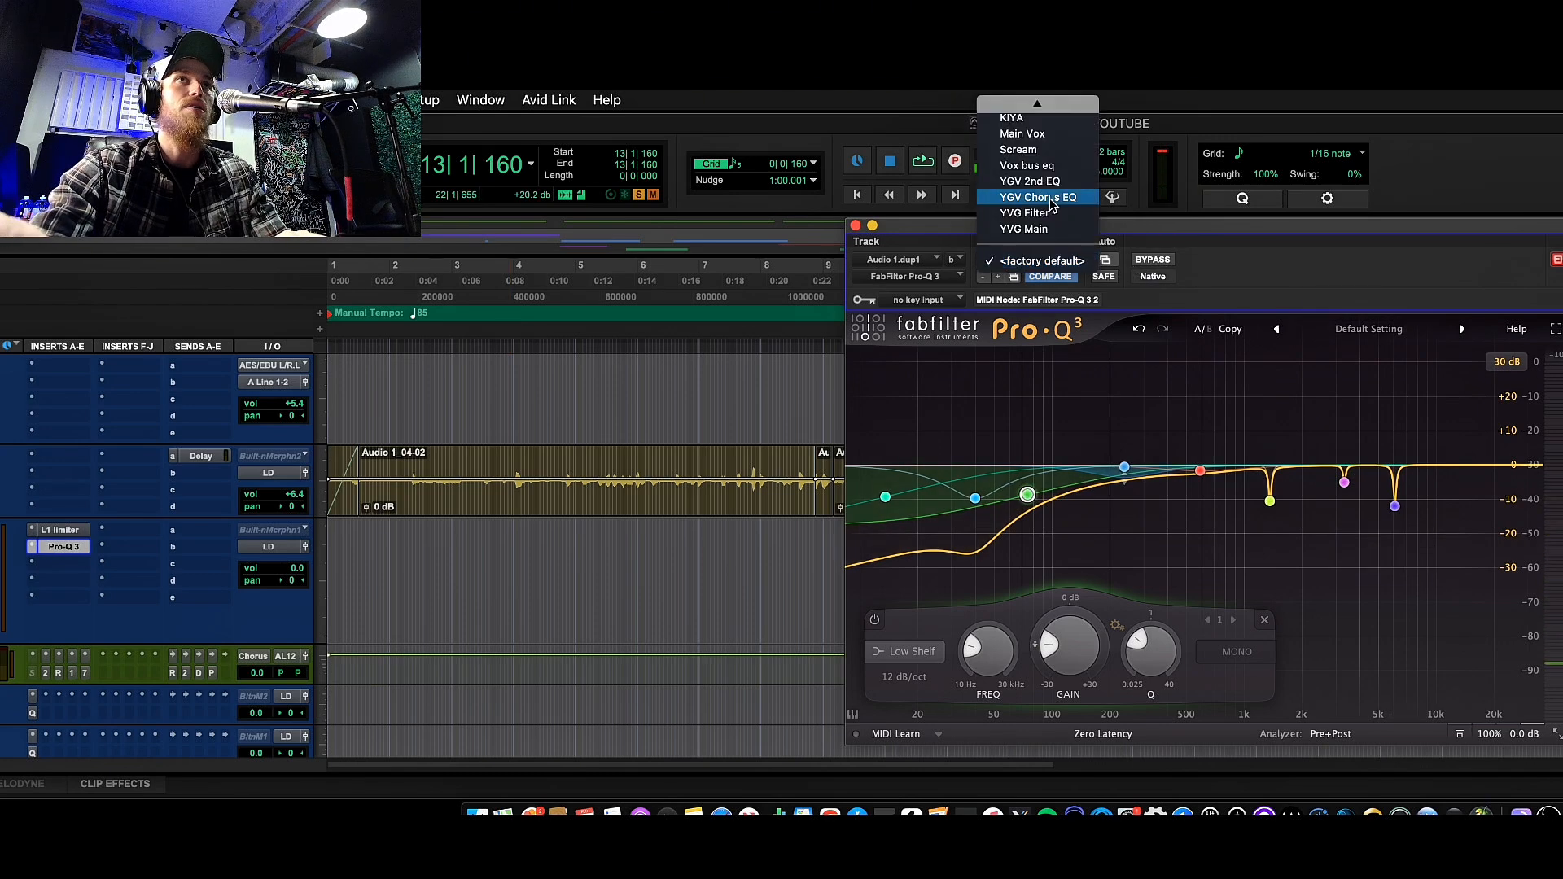
pyautogui.click(1040, 260)
# During playback, add a low shelf cut of about -23.3 dB at 70 Hz and a bell cut of about -3.6 dB at 178 Hz.
pyautogui.press('space')
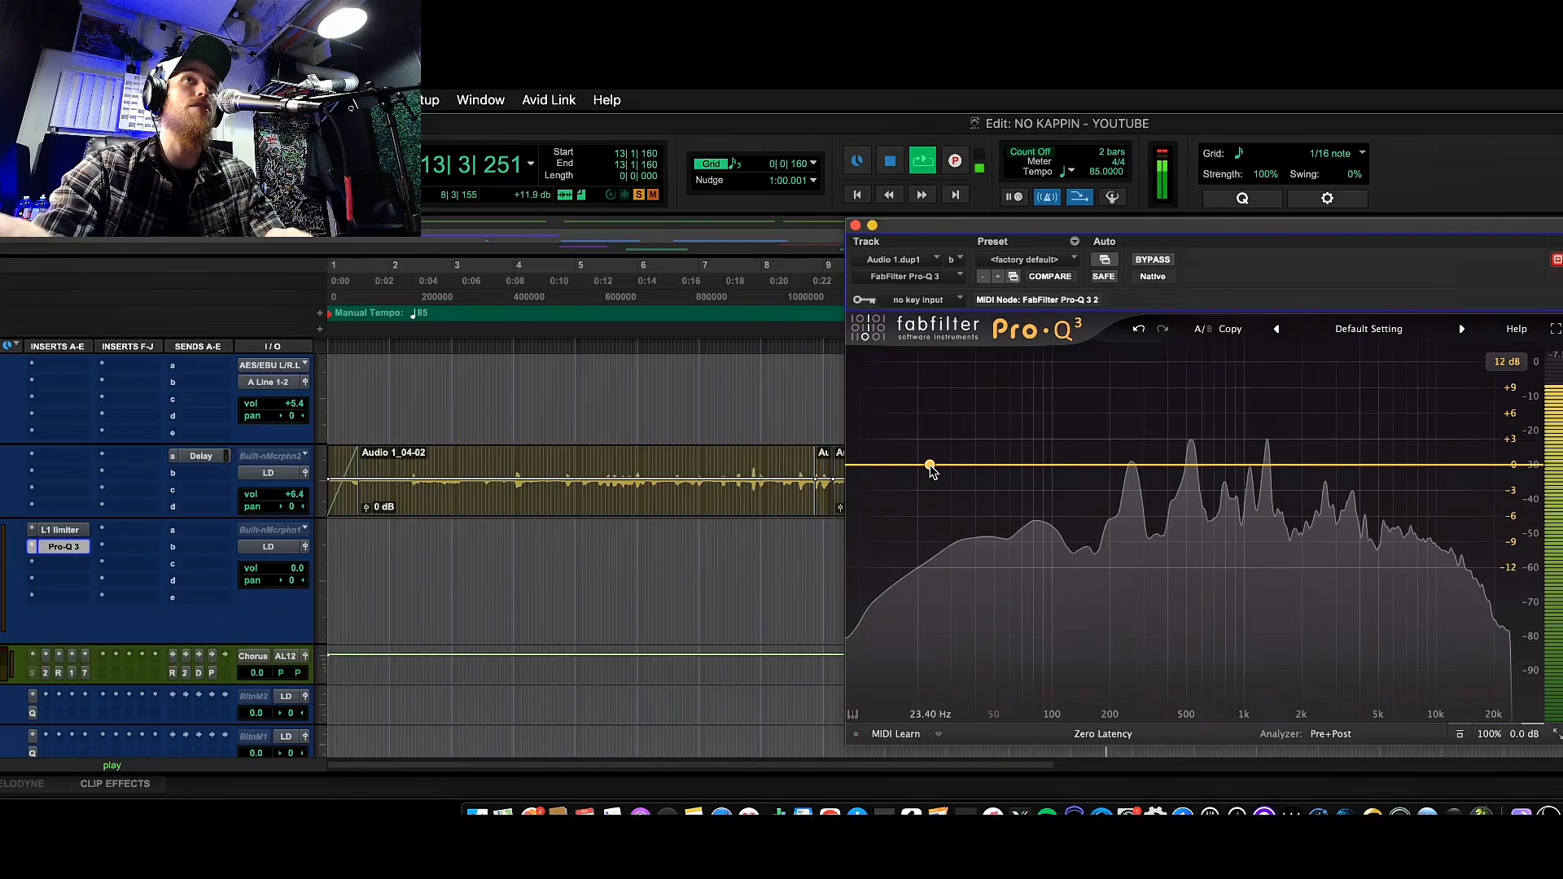
pyautogui.moveTo(930, 467); pyautogui.dragTo(1013, 612)
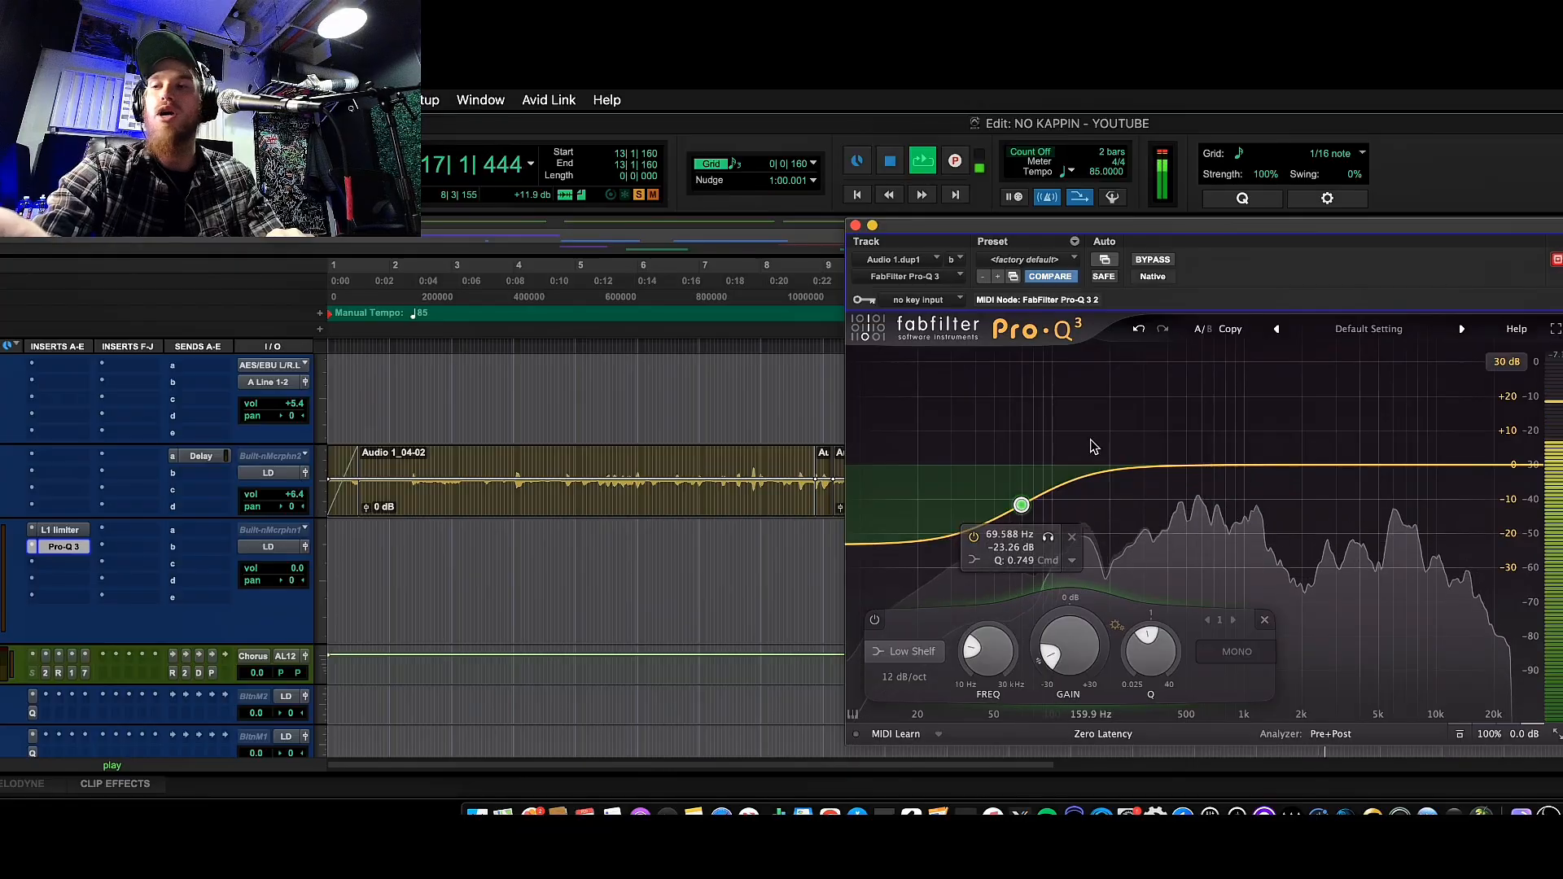
pyautogui.moveTo(1103, 478)
pyautogui.mouseDown()
pyautogui.moveTo(1100, 417)
pyautogui.moveTo(1104, 485)
pyautogui.mouseUp()
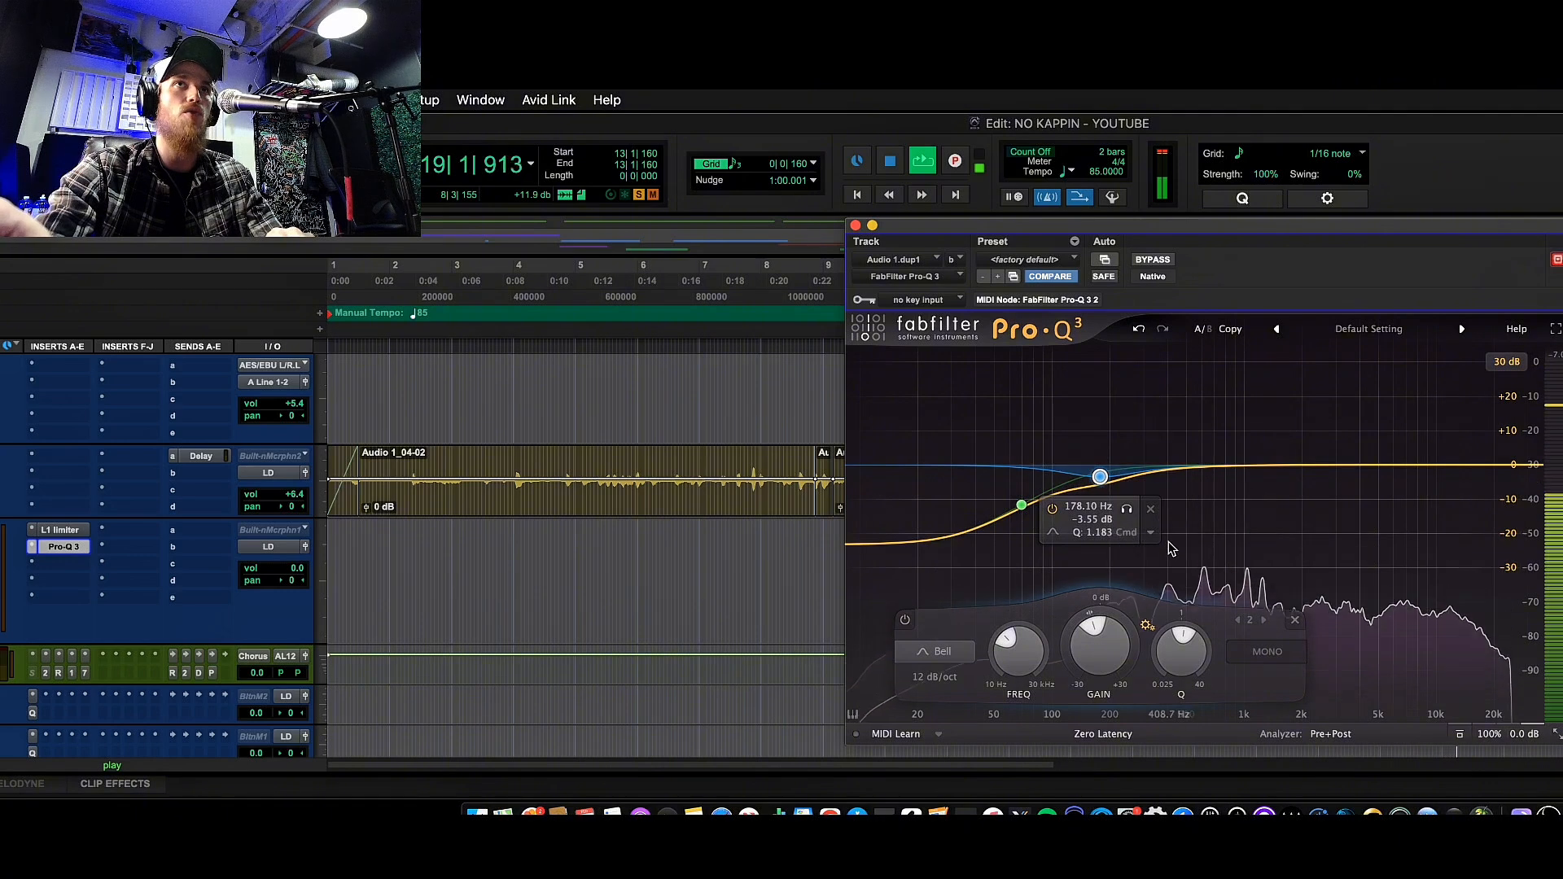
# Make the 178 Hz bell band dynamic, with its gain at about -0.6 dB near 176 Hz and a Q of about 2.2.
pyautogui.click(1152, 533)
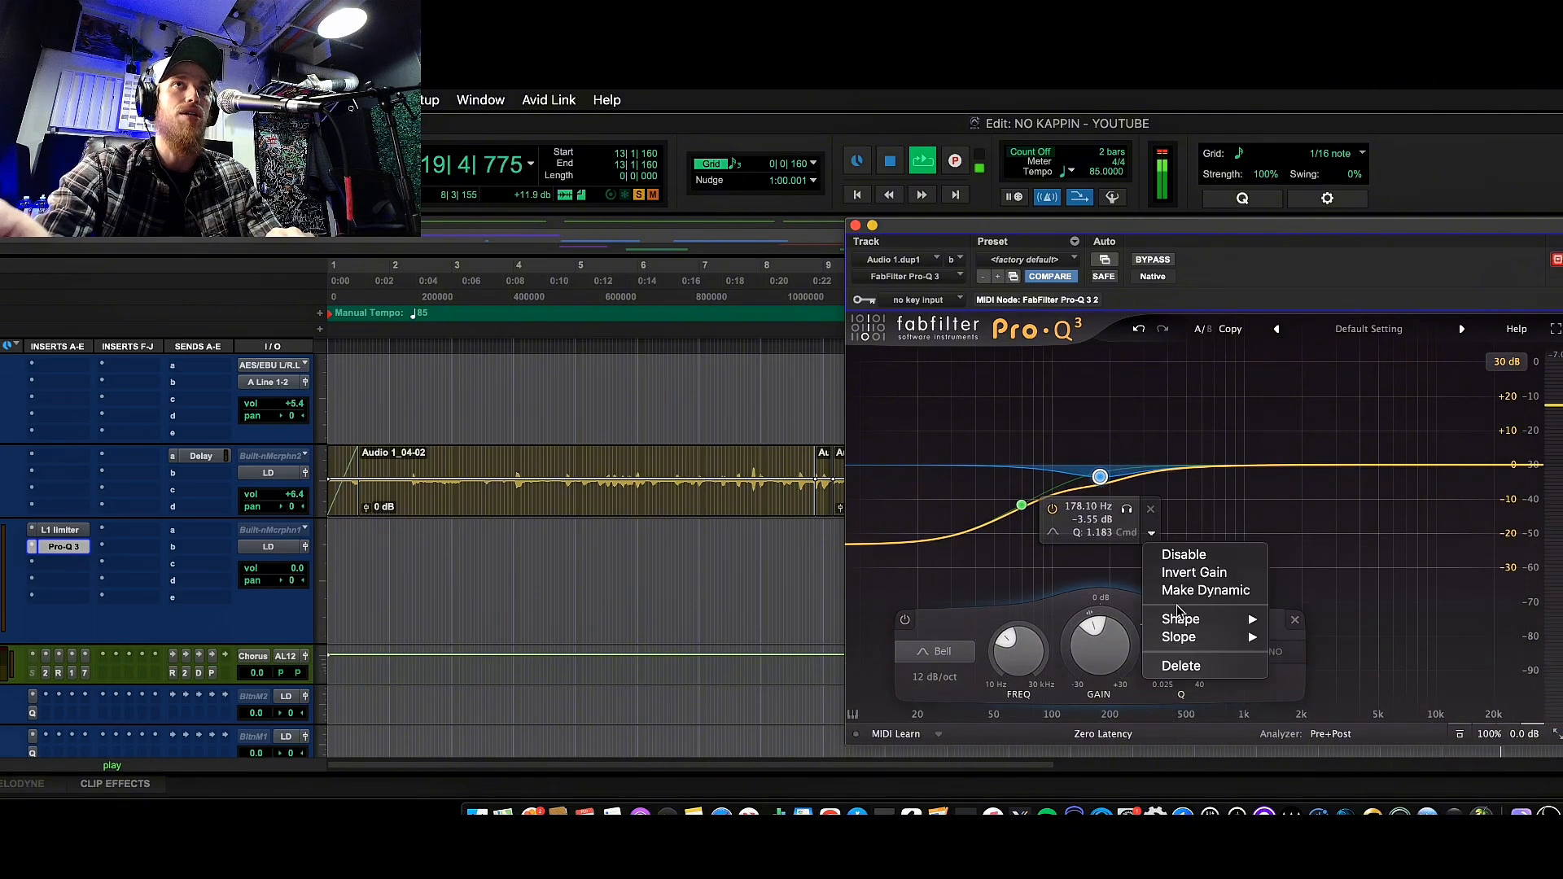
pyautogui.click(1178, 592)
pyautogui.moveTo(1099, 477); pyautogui.dragTo(1098, 471)
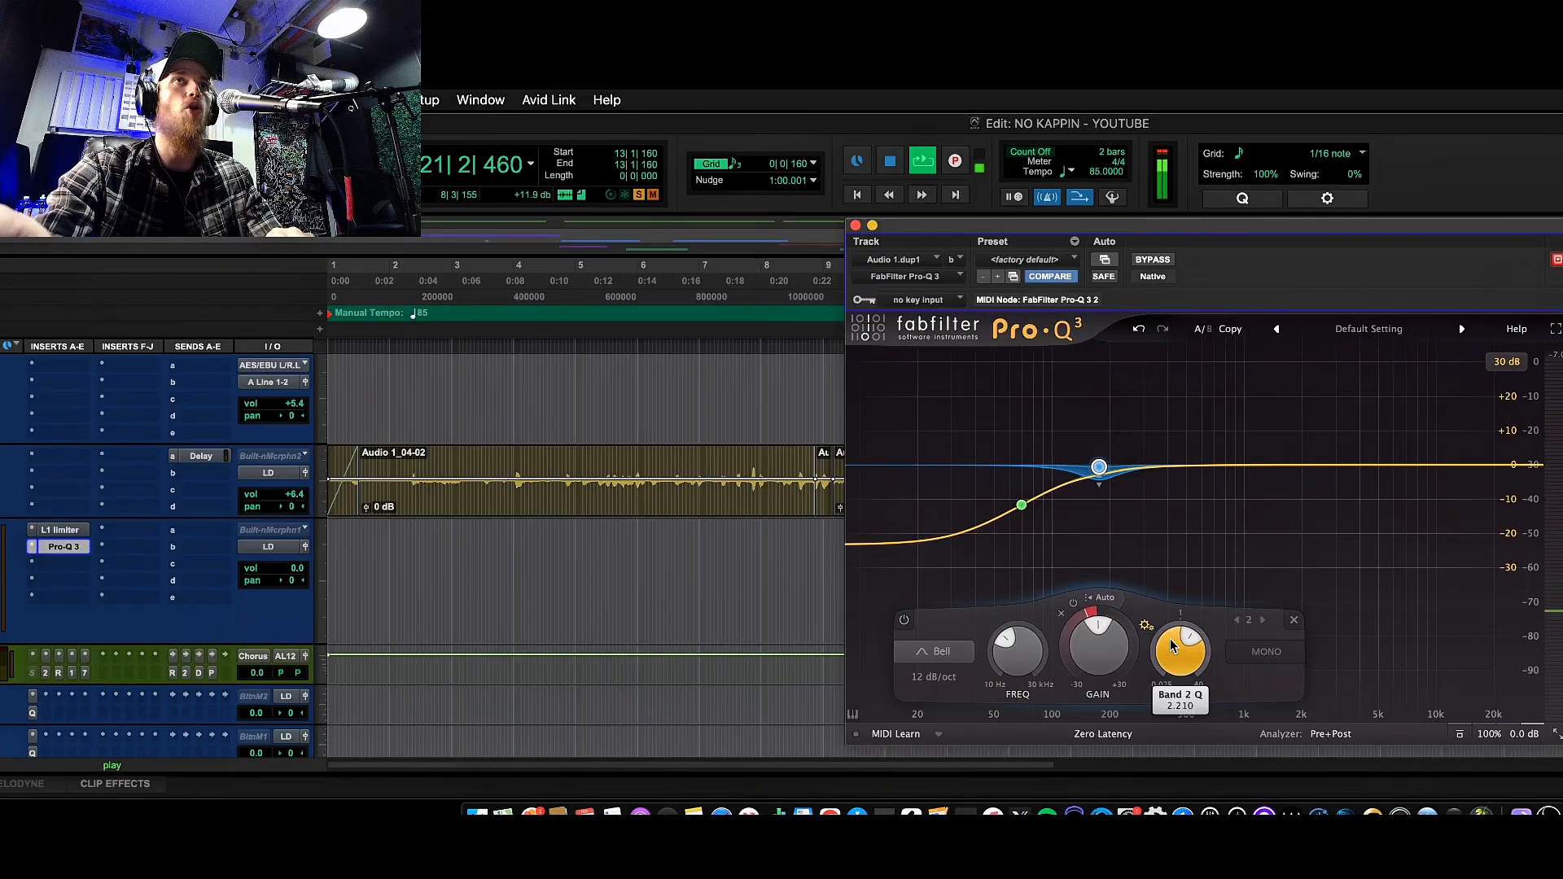
# Set the low shelf's Q to about 1.32, deepen the bell's dynamic cut and replay the vocal from 13|1|160.
pyautogui.moveTo(1012, 512)
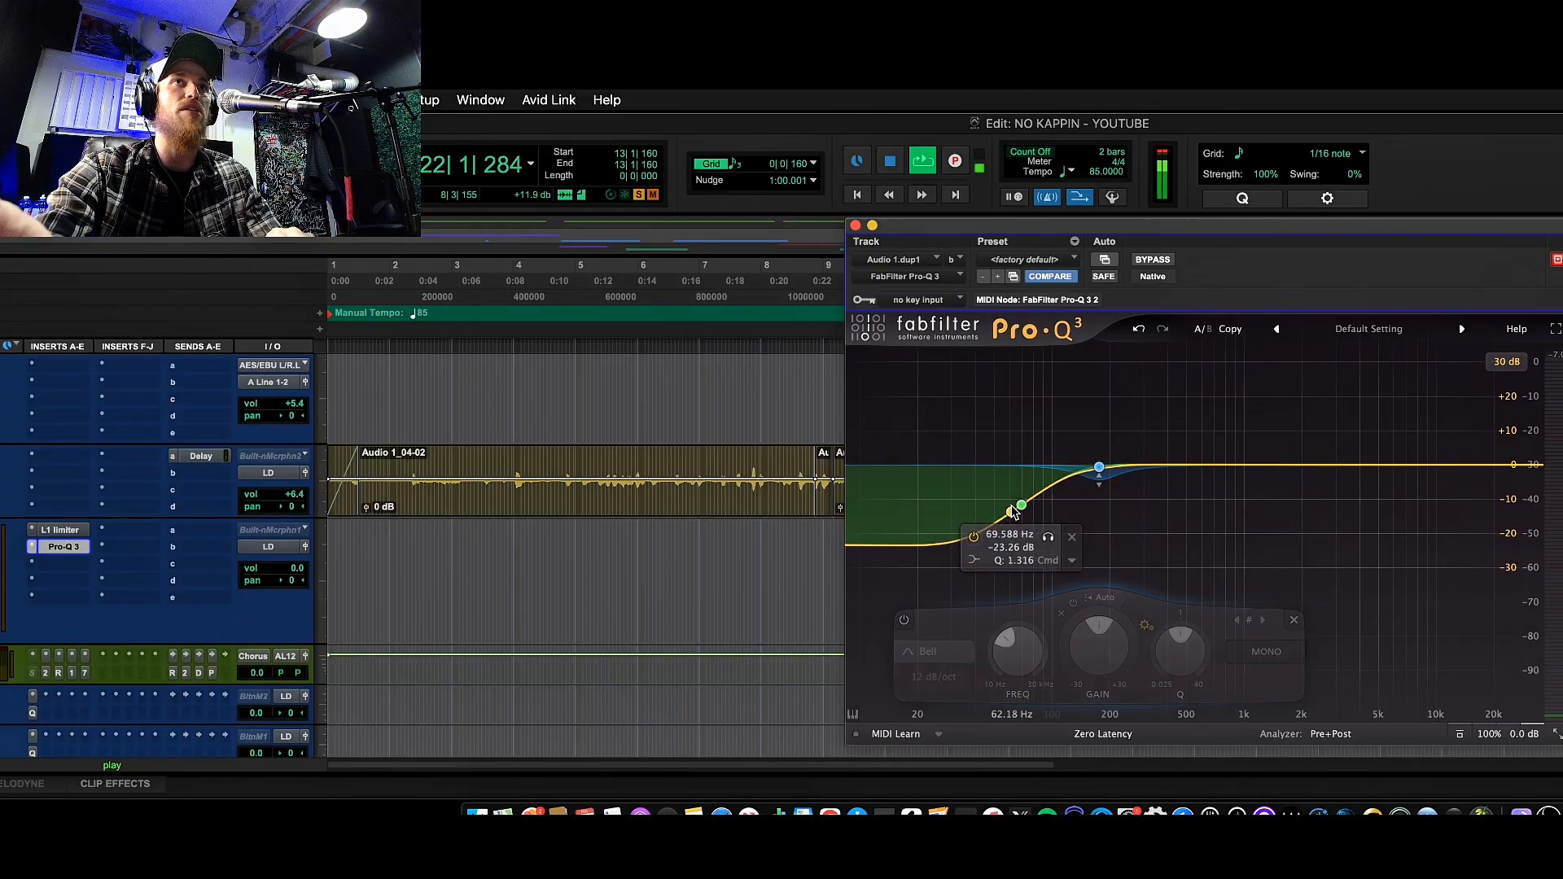
pyautogui.click(1102, 488)
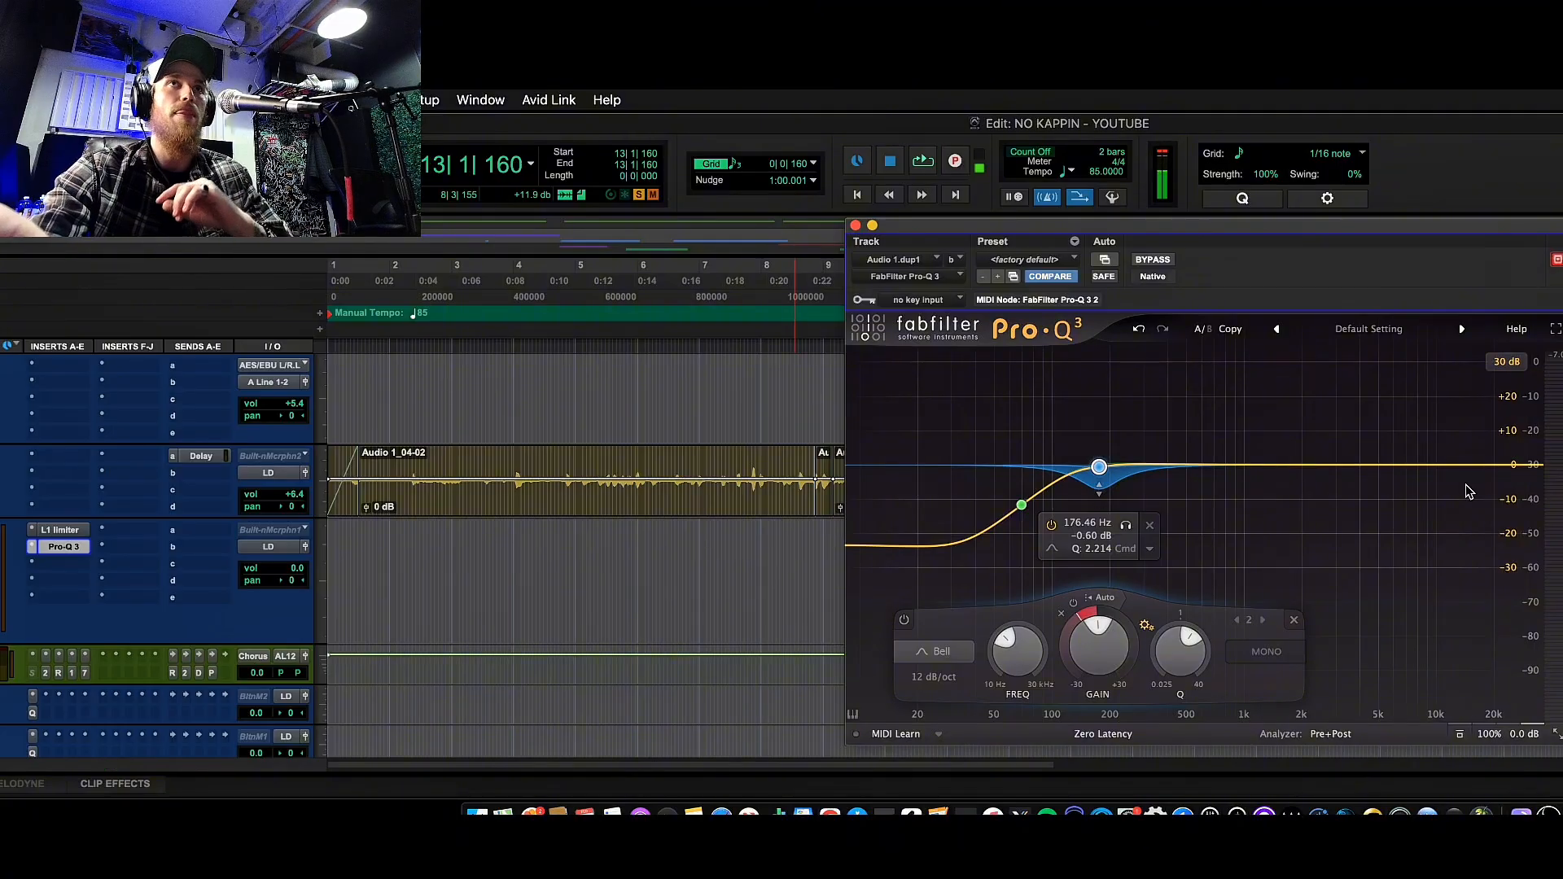
pyautogui.press('space')
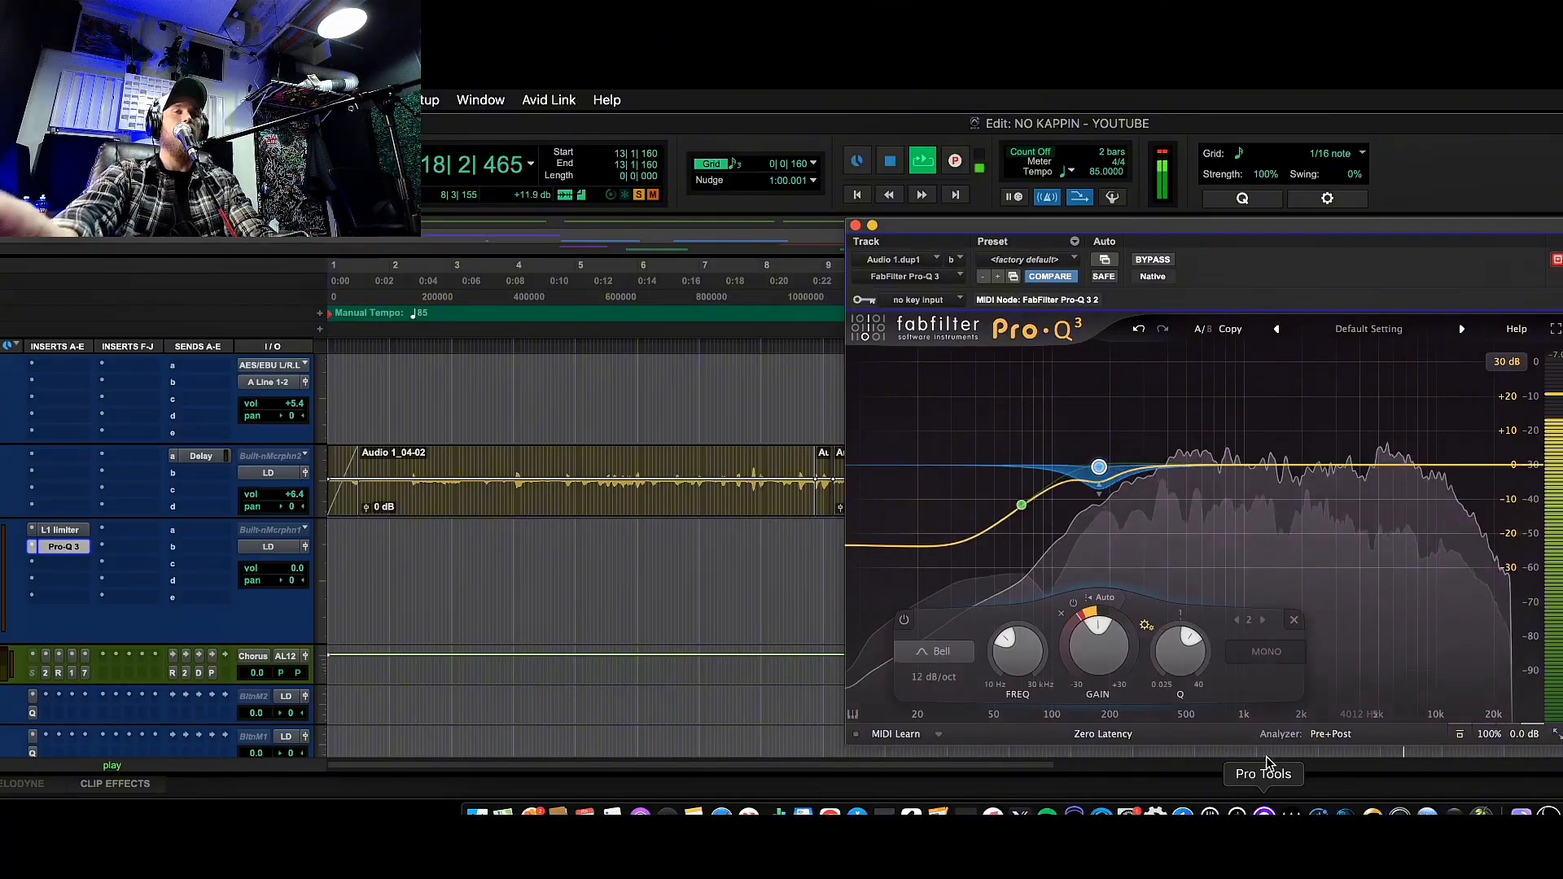
pyautogui.press('space')
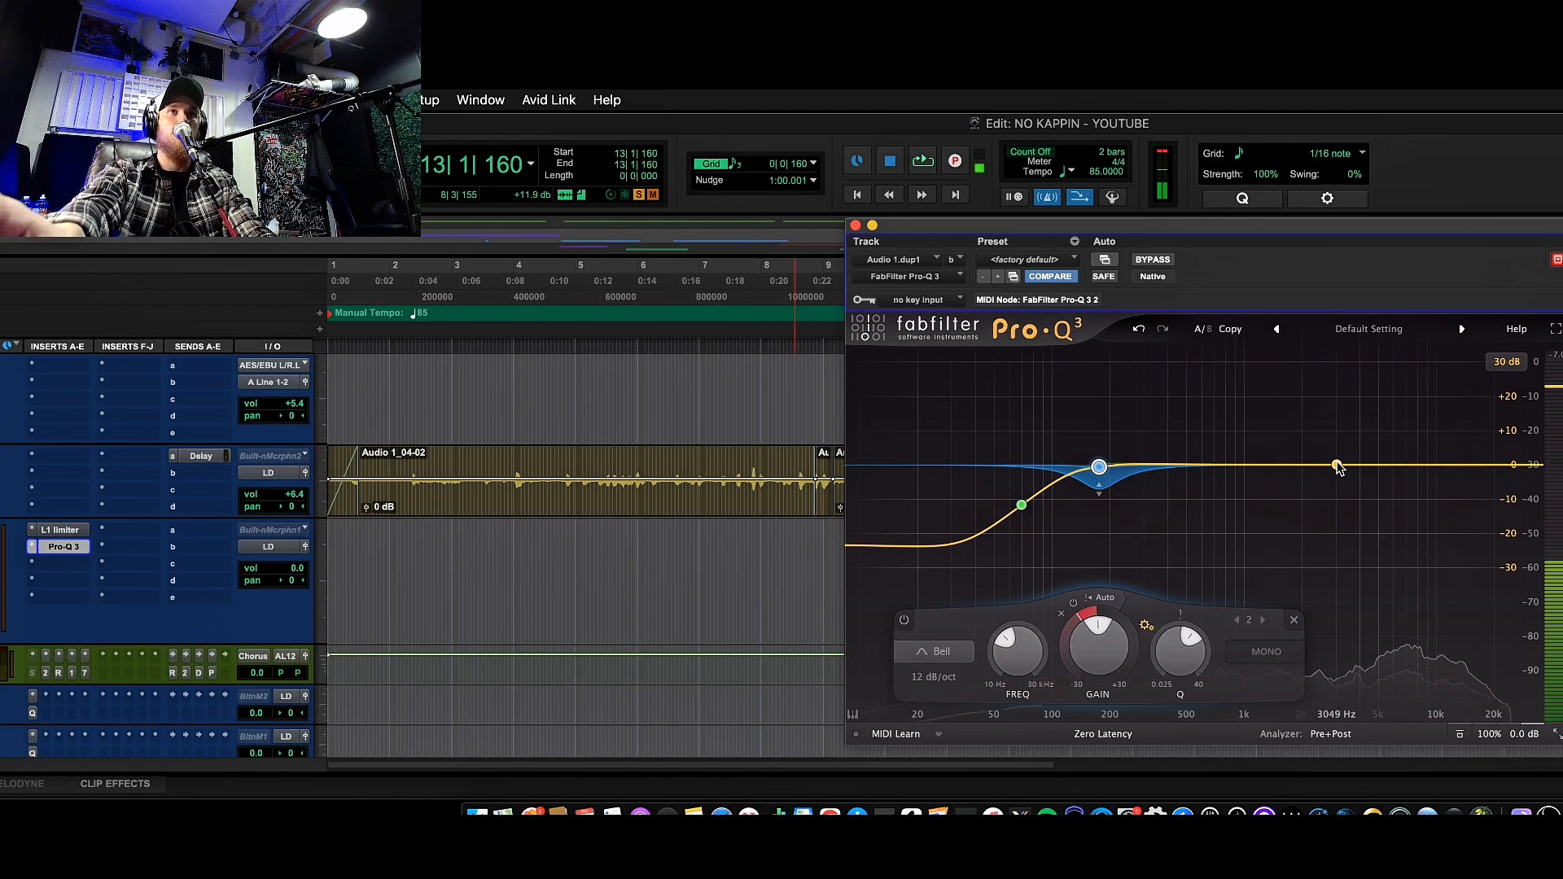
# During playback, add a very narrow bell cut of about -13.9 dB at 5015 Hz with a Q of 40.
pyautogui.press('space')
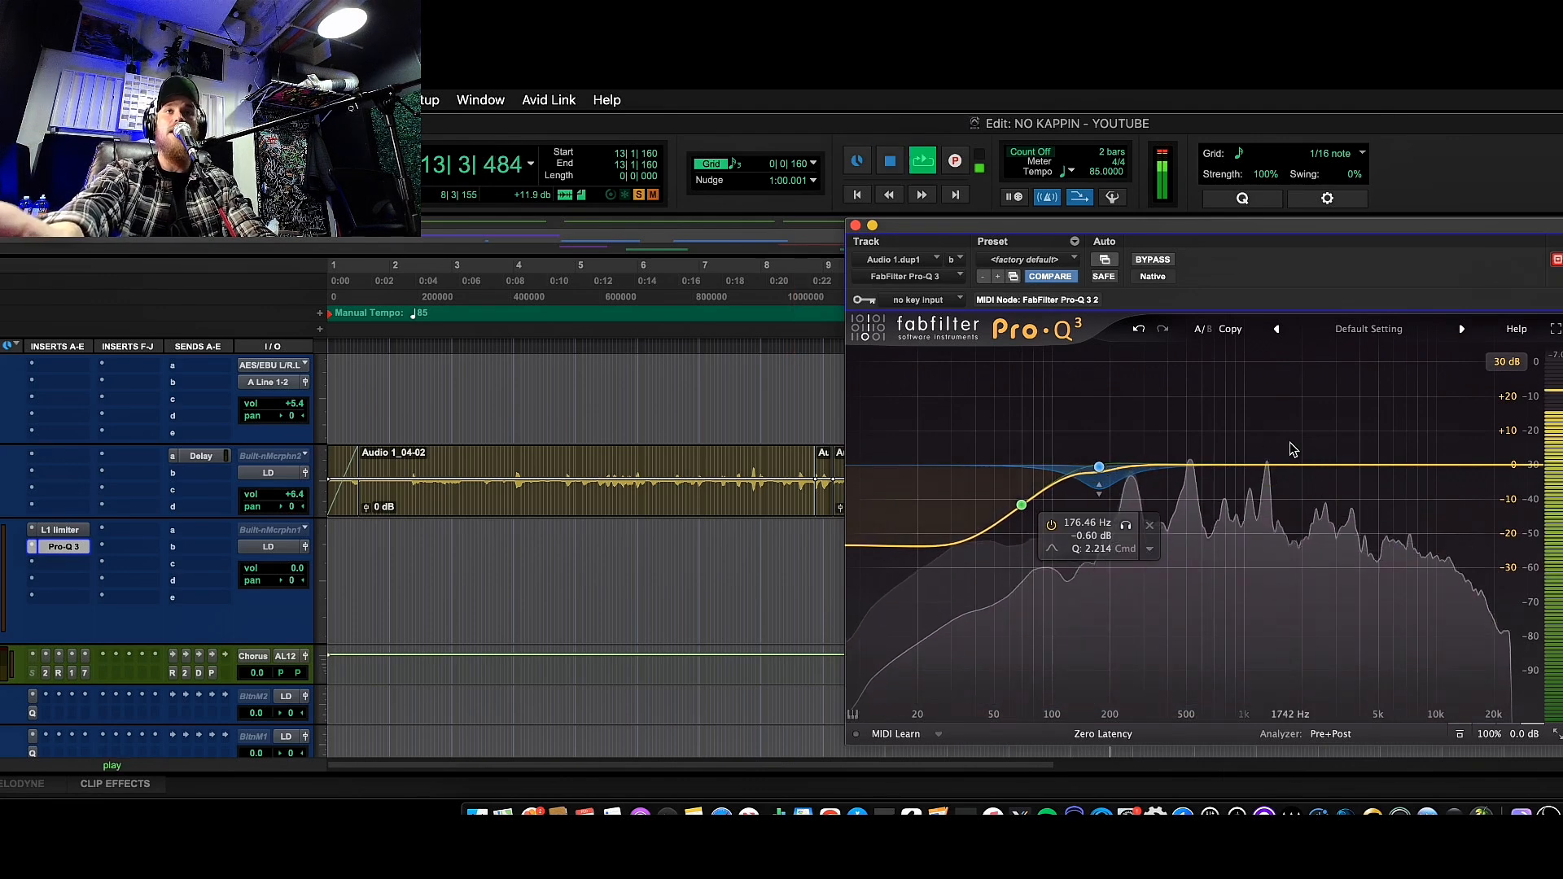
pyautogui.moveTo(1279, 639)
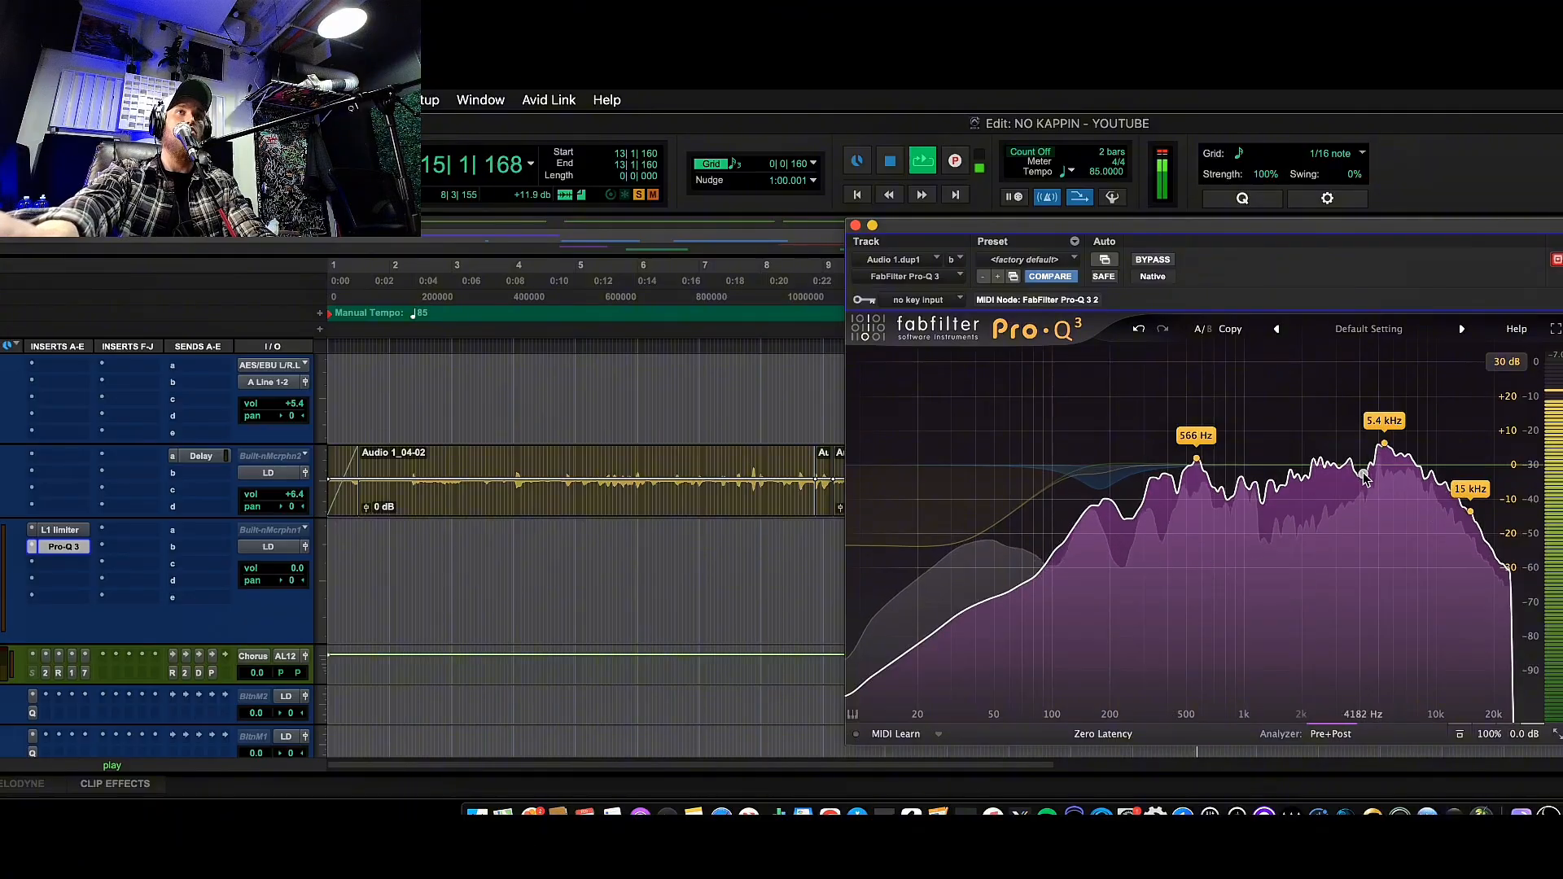
pyautogui.click(1378, 445)
pyautogui.scroll(-10, 1378, 444)
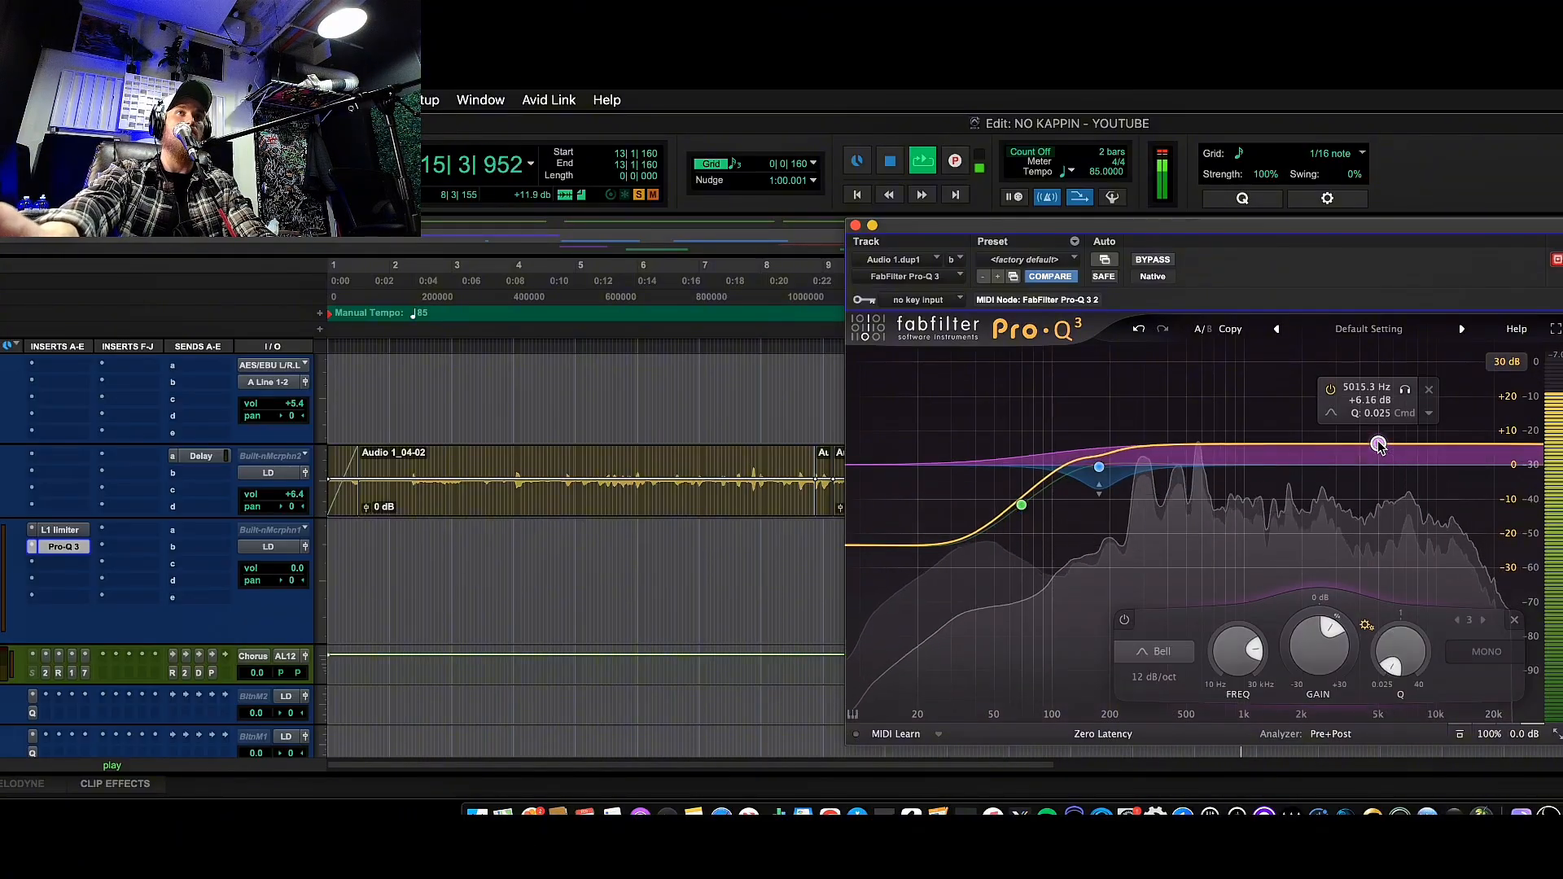
pyautogui.scroll(15, 1379, 445)
pyautogui.moveTo(1378, 445); pyautogui.dragTo(1378, 439)
pyautogui.moveTo(1308, 651); pyautogui.dragTo(1309, 689)
pyautogui.click(1340, 495)
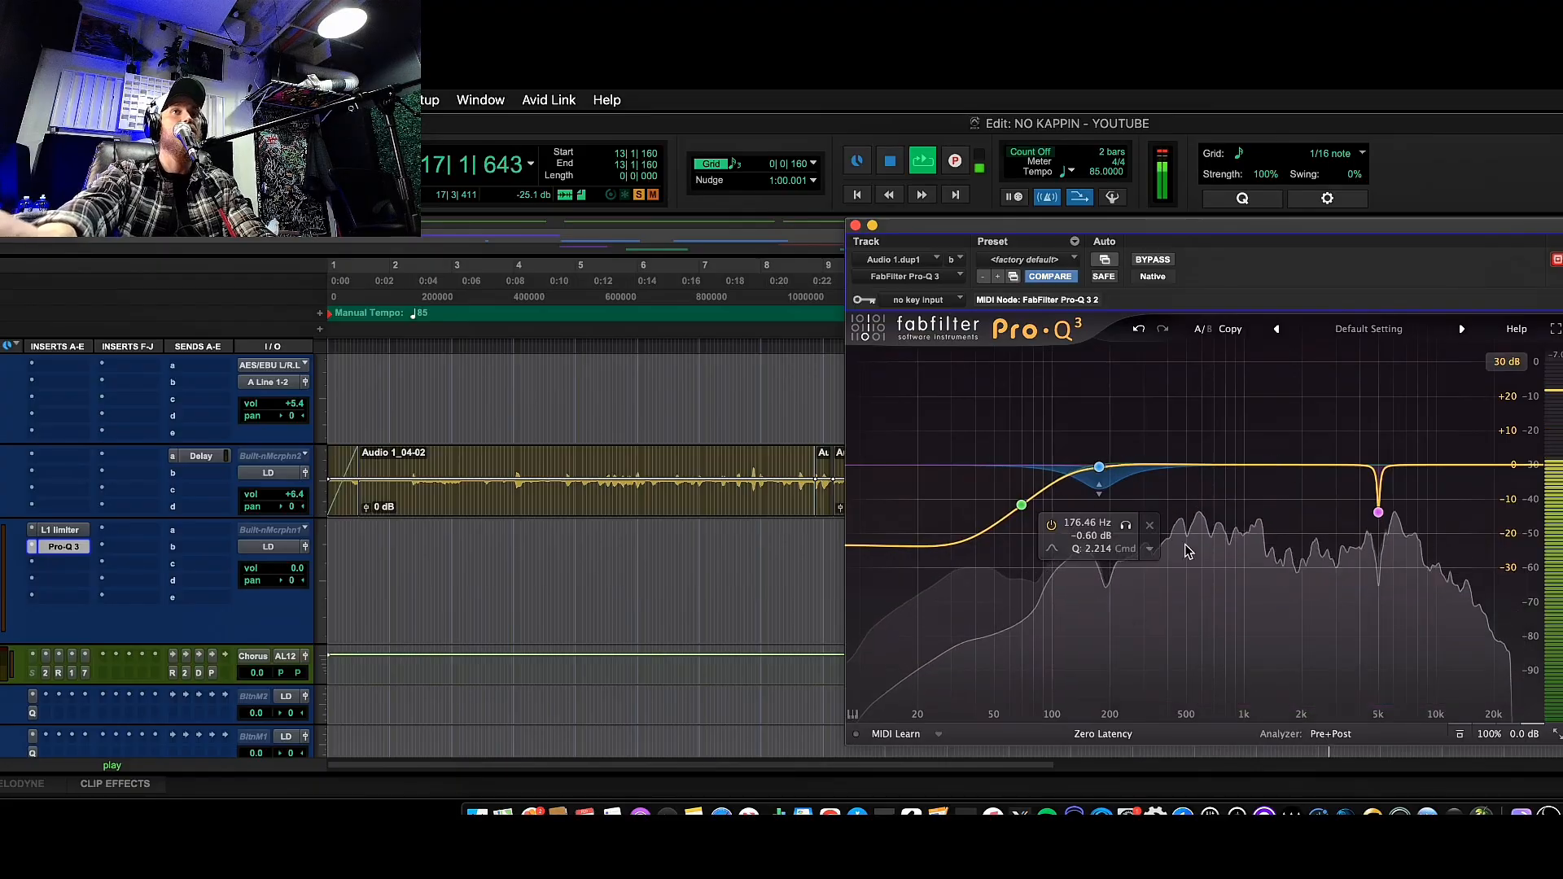
# Add a narrow bell band boosted to +30 dB and sweep it up to about 3253 Hz while listening from 13|1|160.
pyautogui.moveTo(1315, 465); pyautogui.dragTo(1327, 422)
pyautogui.moveTo(1393, 654); pyautogui.dragTo(1325, 592)
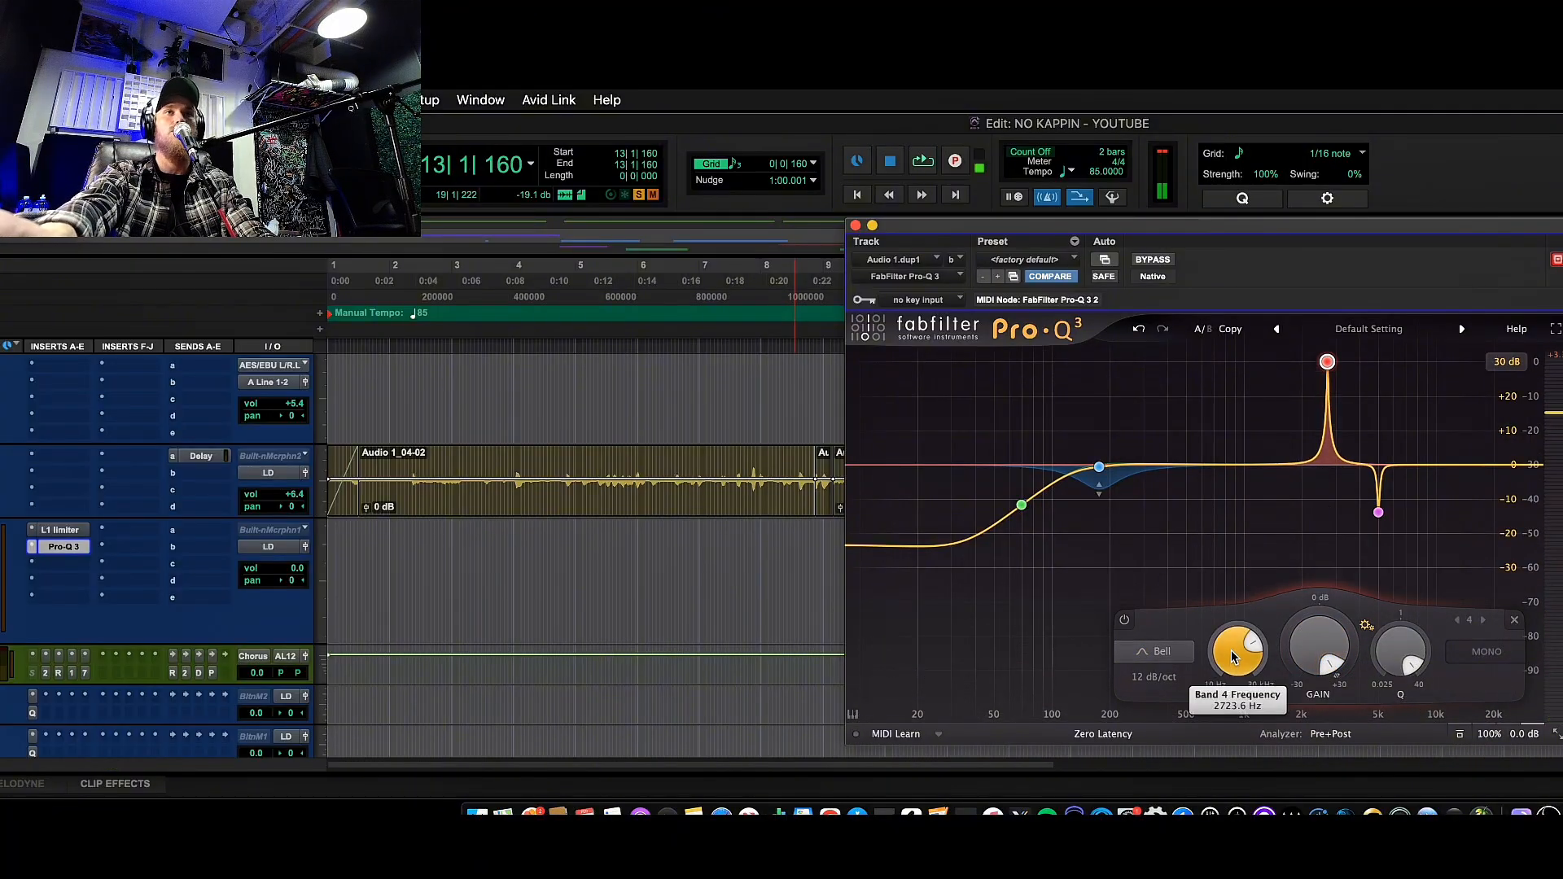
pyautogui.press('space')
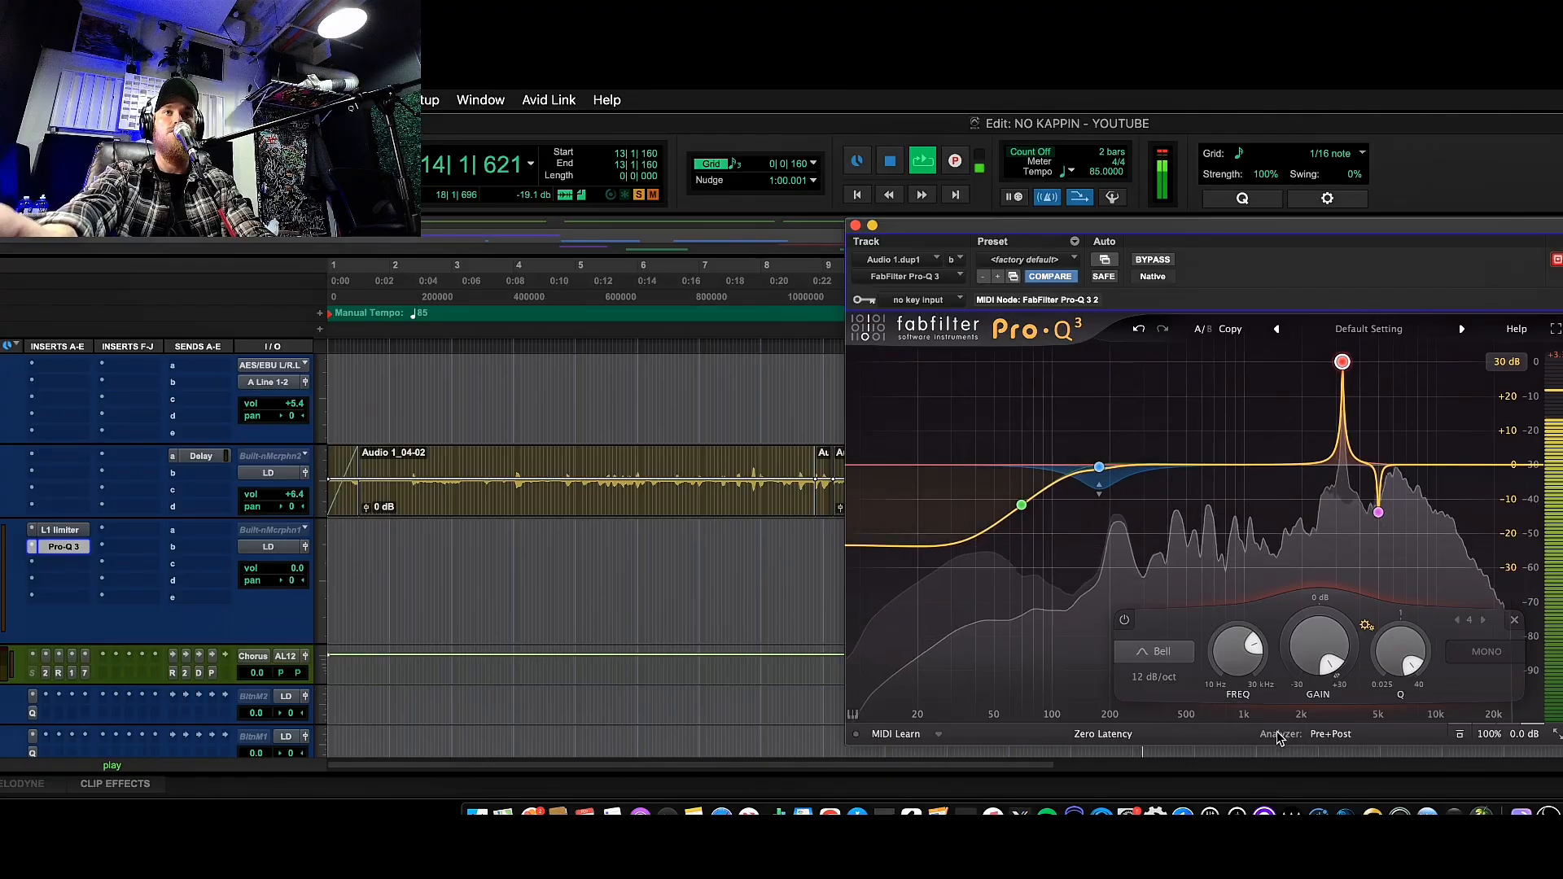
# Turn off both the pre and post spectrum in the Pro-Q 3 analyzer.
pyautogui.click(1331, 734)
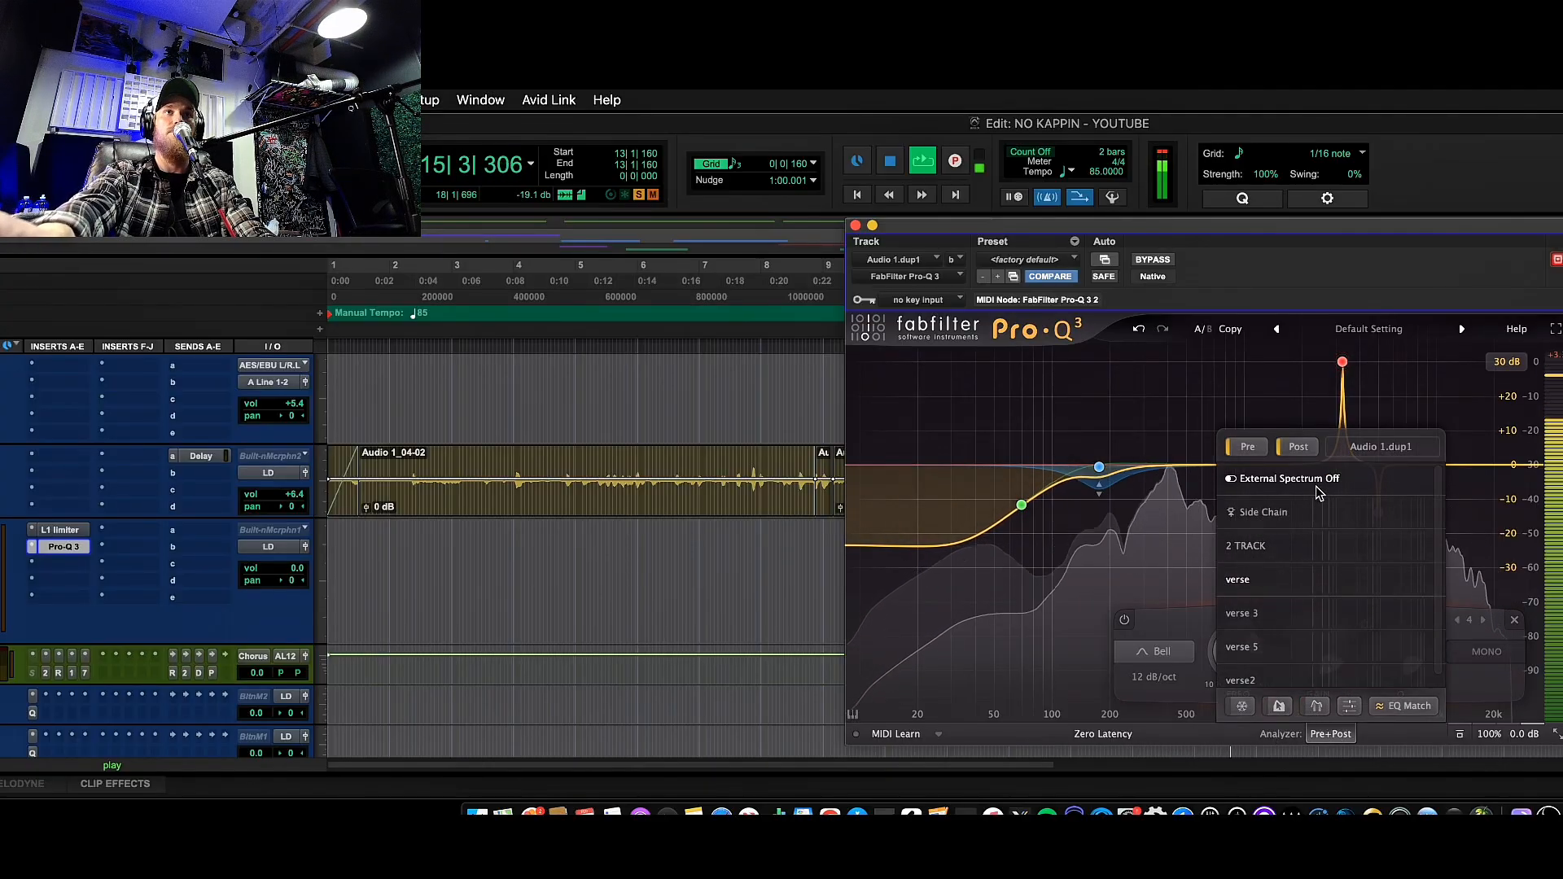
pyautogui.click(1247, 446)
pyautogui.click(1299, 446)
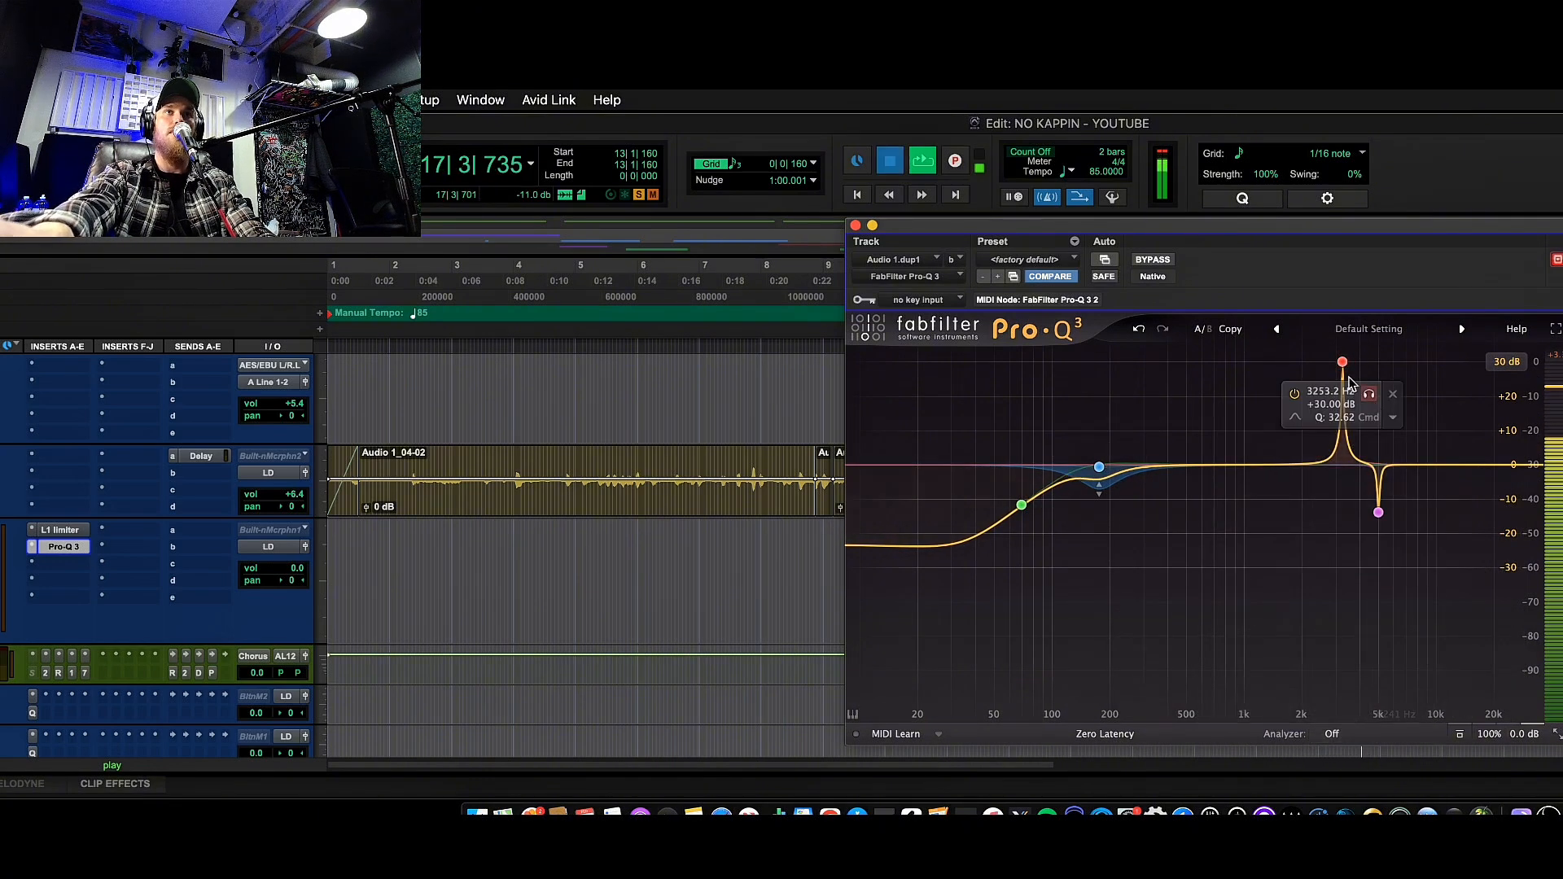
# Stop playback and turn the 3253 Hz boost into a cut of about -13.3 dB with a Q of about 17.9.
pyautogui.press('space')
pyautogui.click(1344, 364)
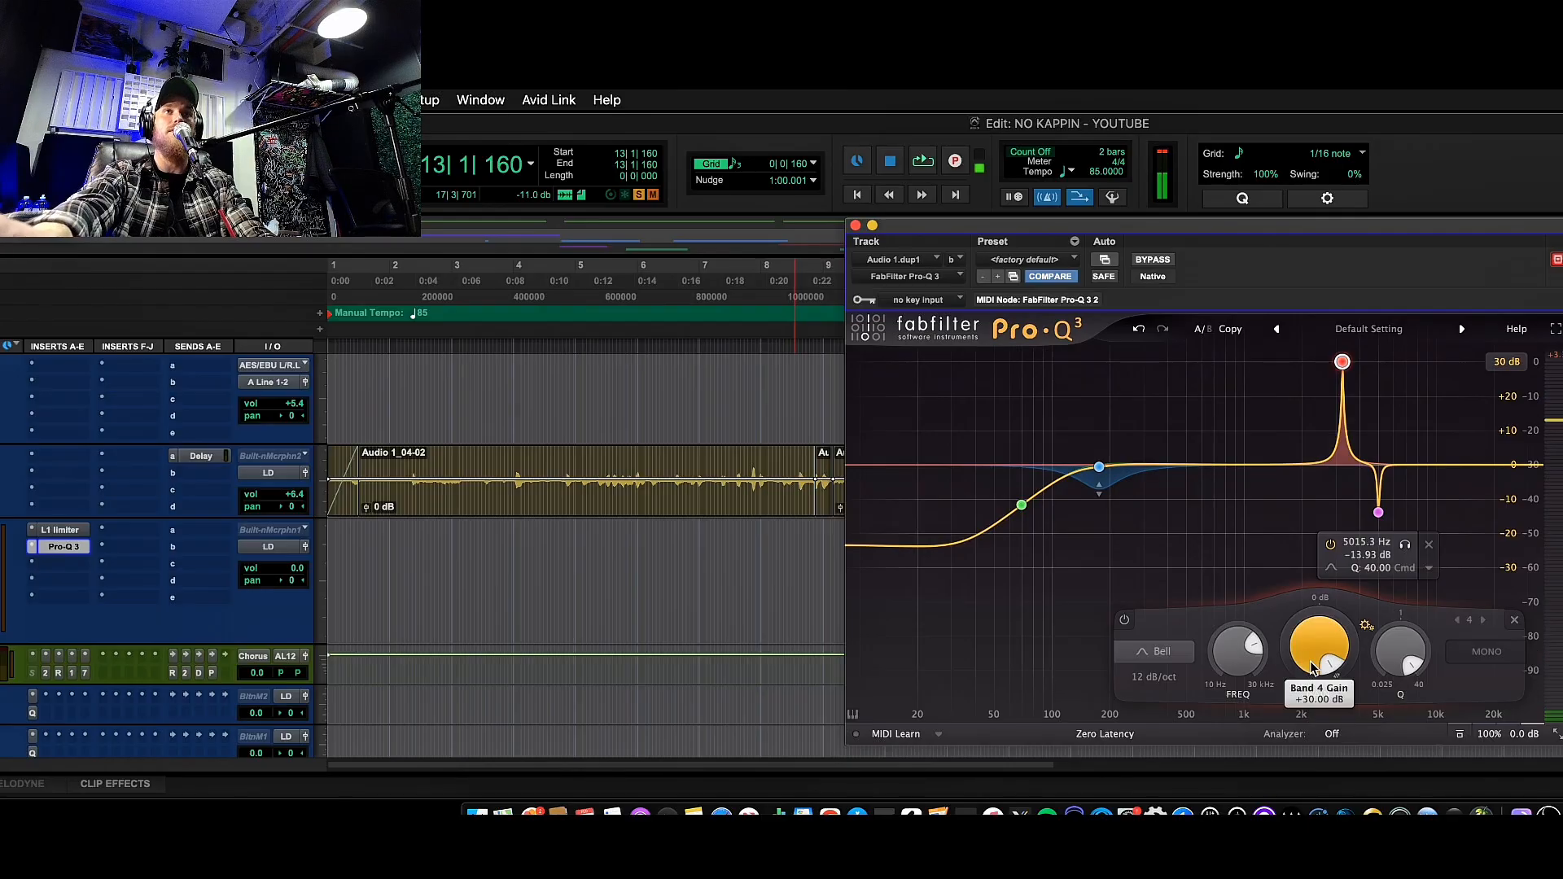
pyautogui.moveTo(1312, 668); pyautogui.dragTo(1312, 741)
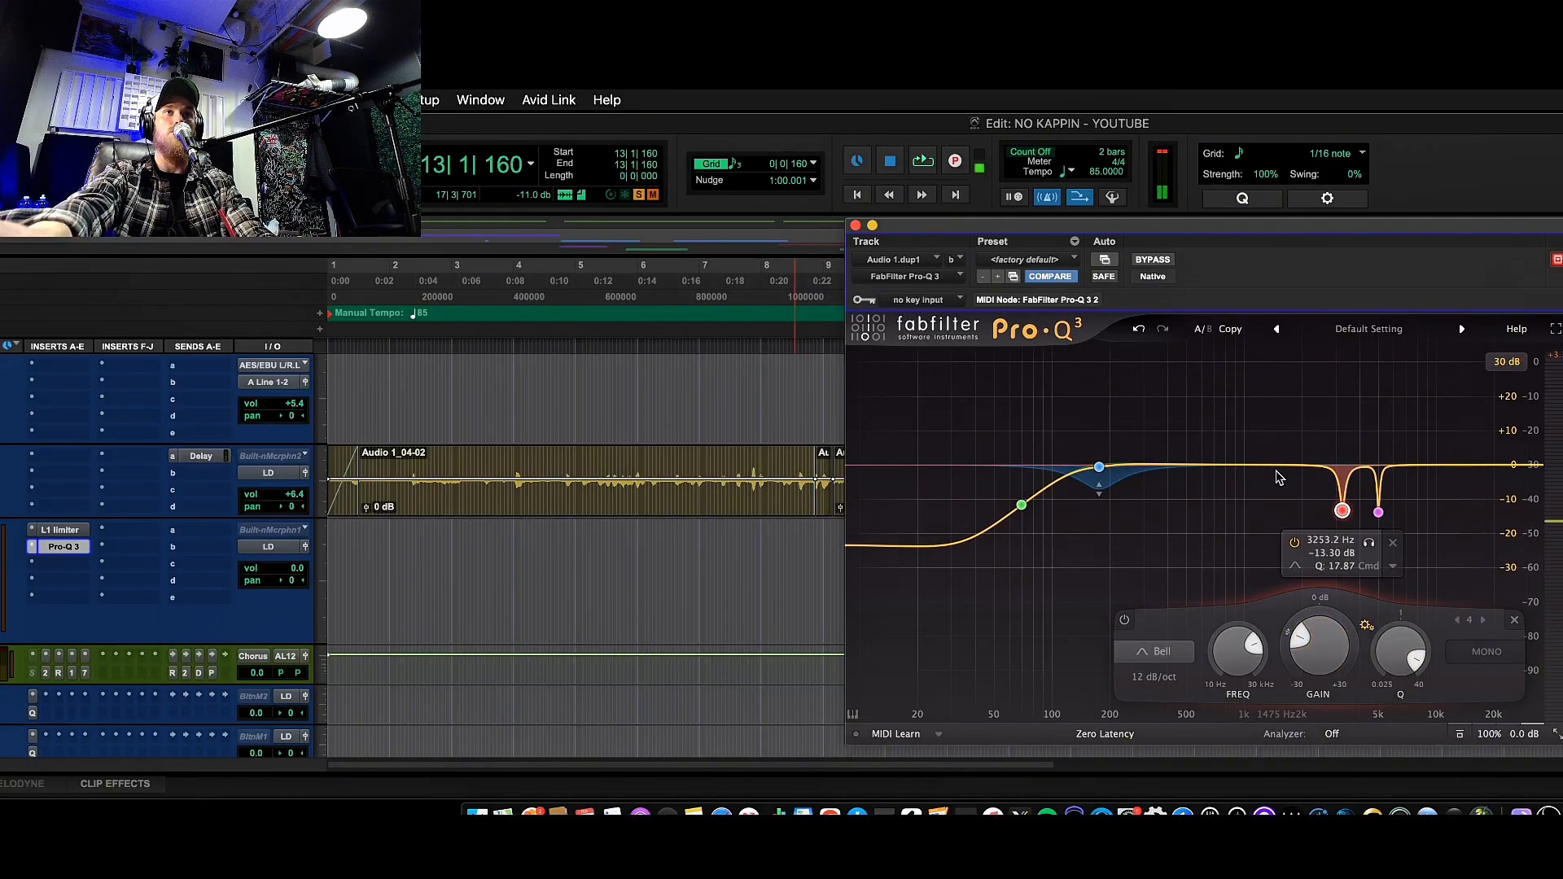
# Add a swept bell cut of about -5.4 dB at 2087 Hz with a Q of about 17.6, and ease the 3253 Hz cut.
pyautogui.moveTo(1279, 467); pyautogui.dragTo(1319, 362)
pyautogui.press('space')
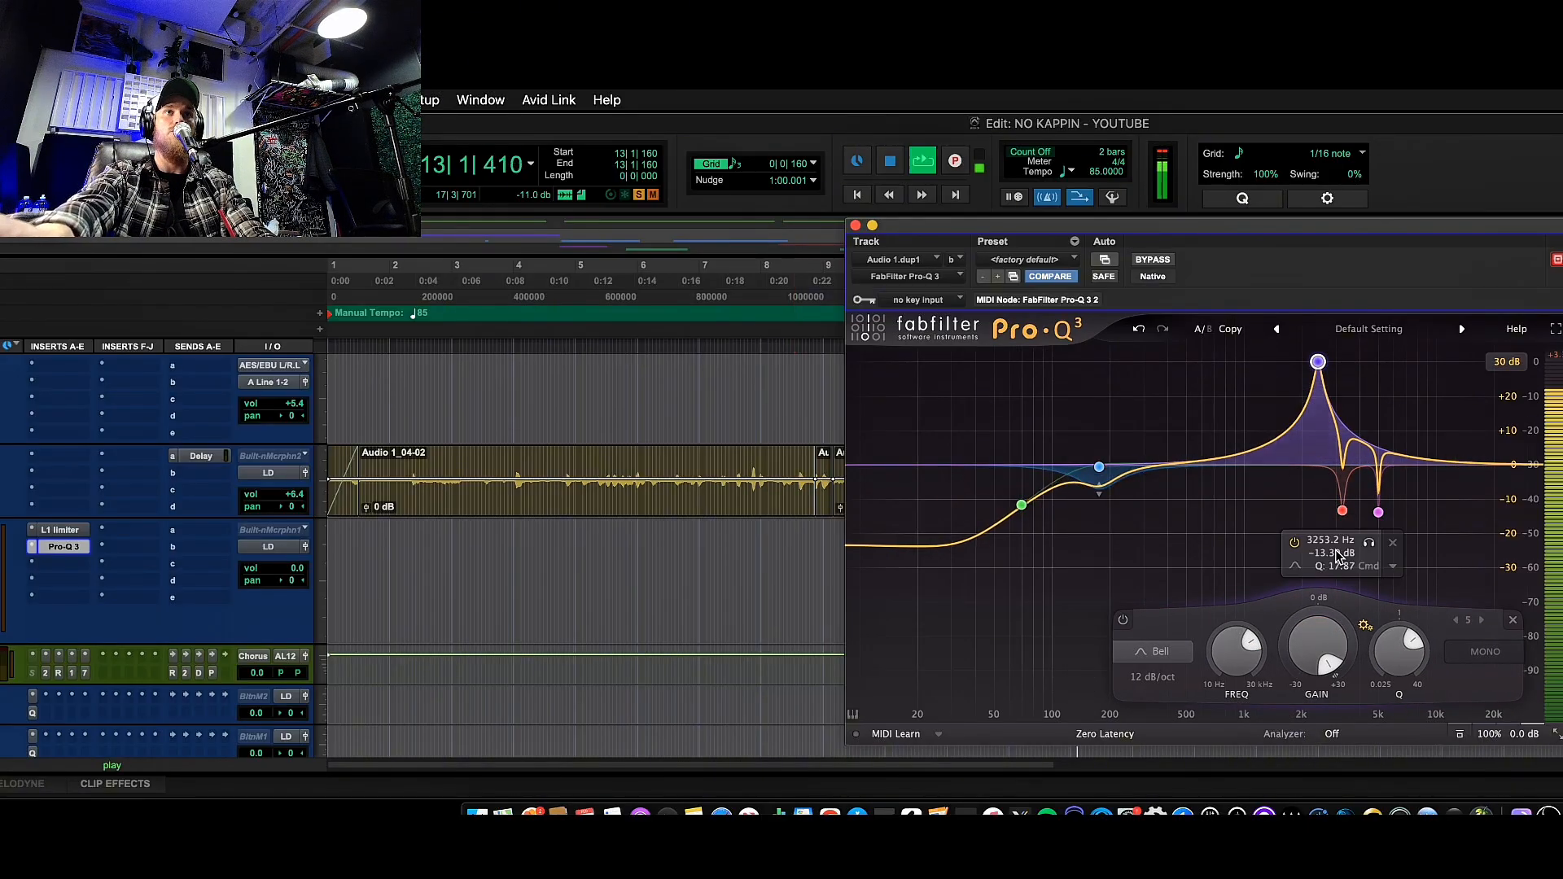
pyautogui.moveTo(1392, 656); pyautogui.dragTo(1398, 613)
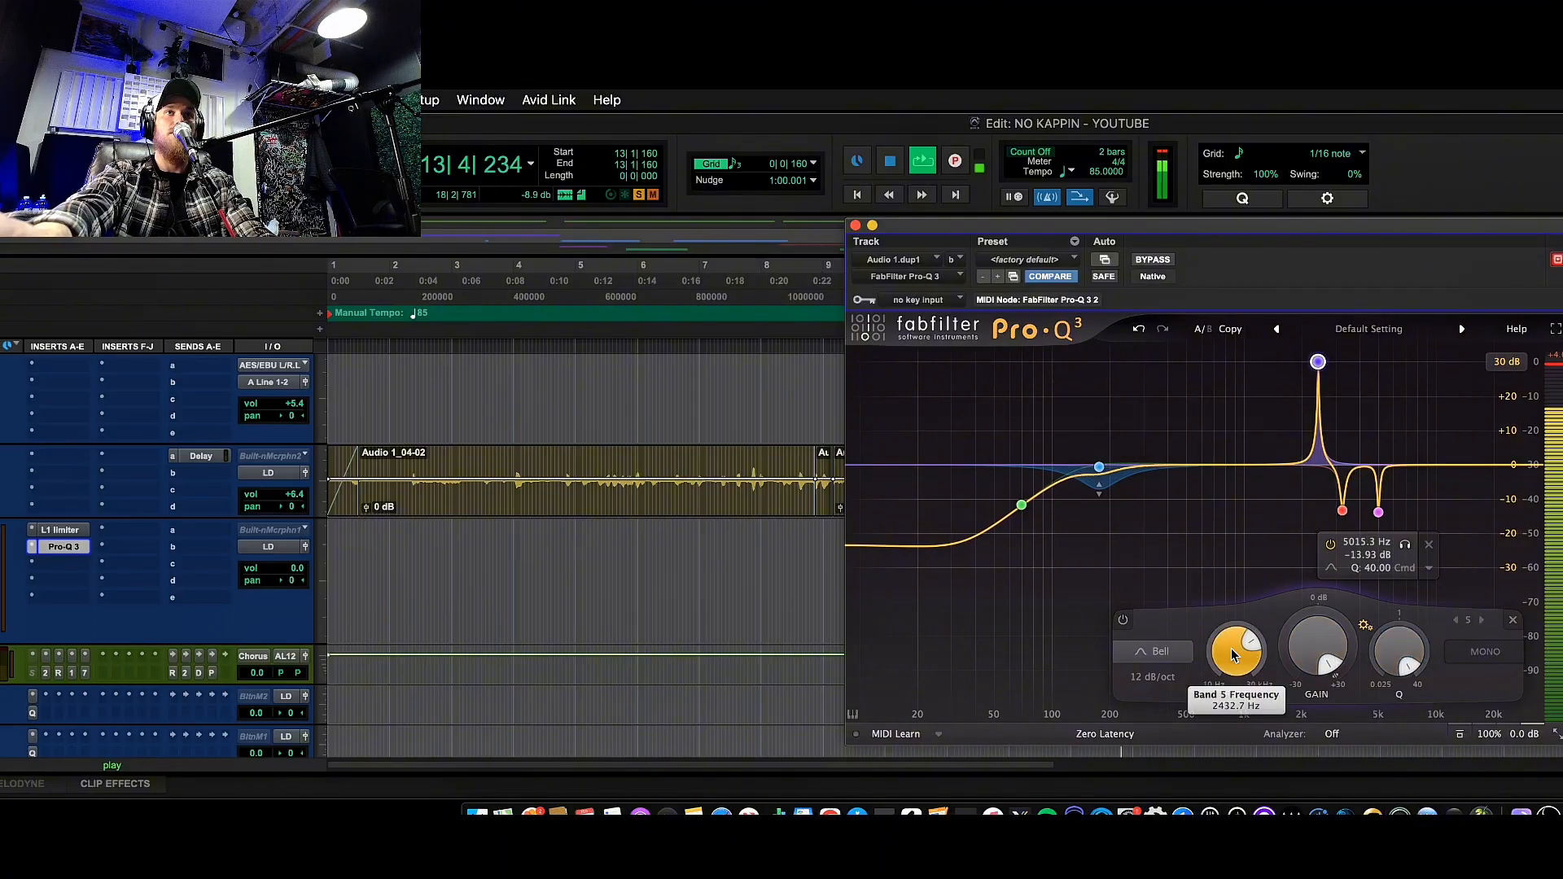
pyautogui.moveTo(1232, 658); pyautogui.dragTo(1313, 793)
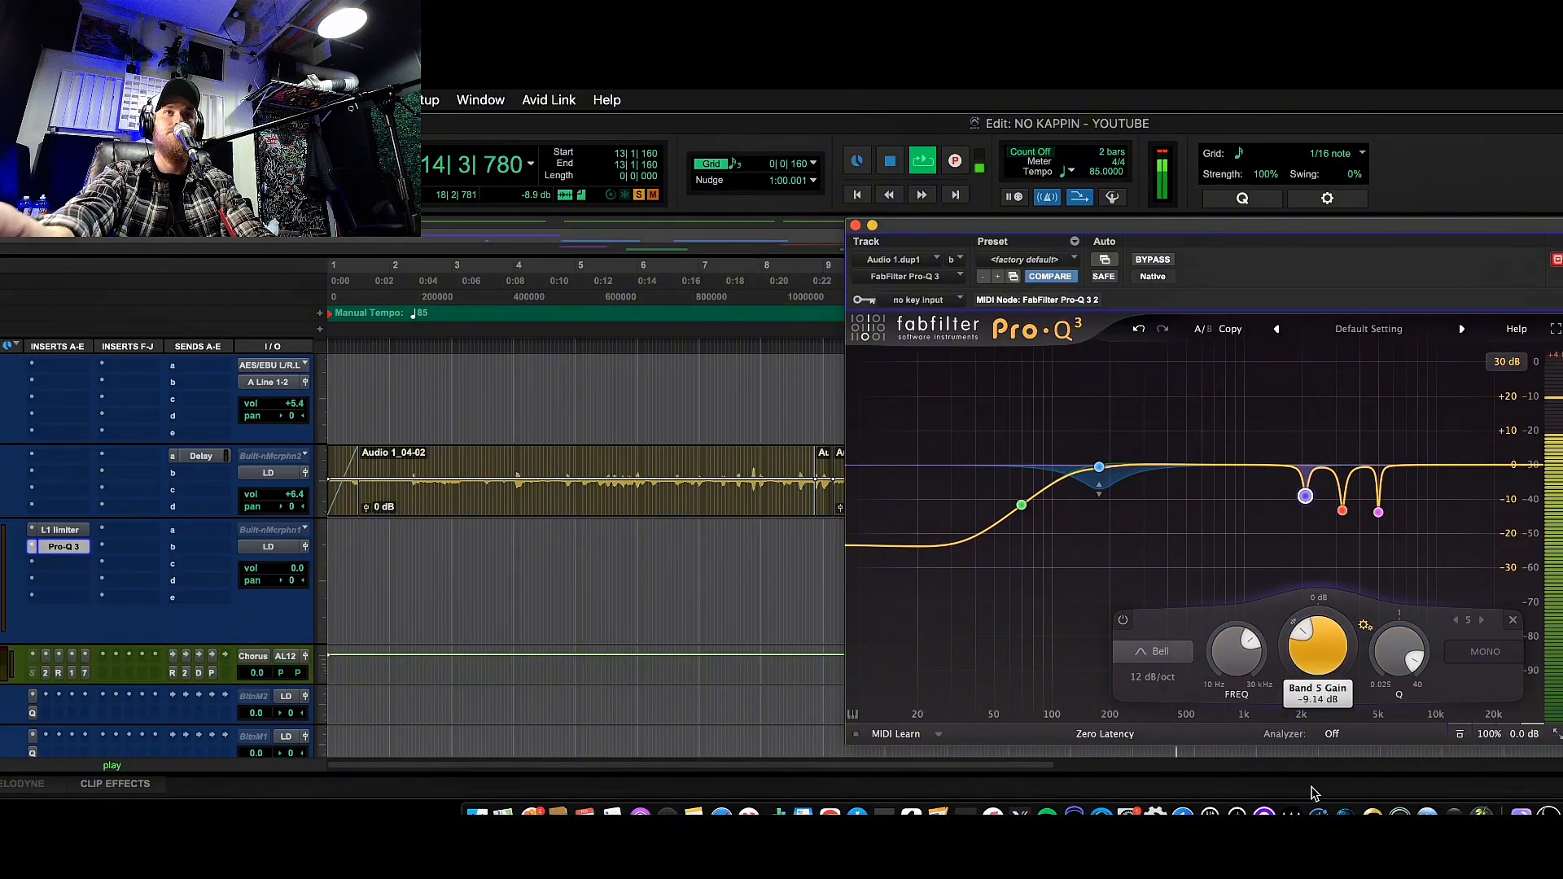
pyautogui.click(1343, 511)
pyautogui.moveTo(1311, 628); pyautogui.dragTo(1303, 642)
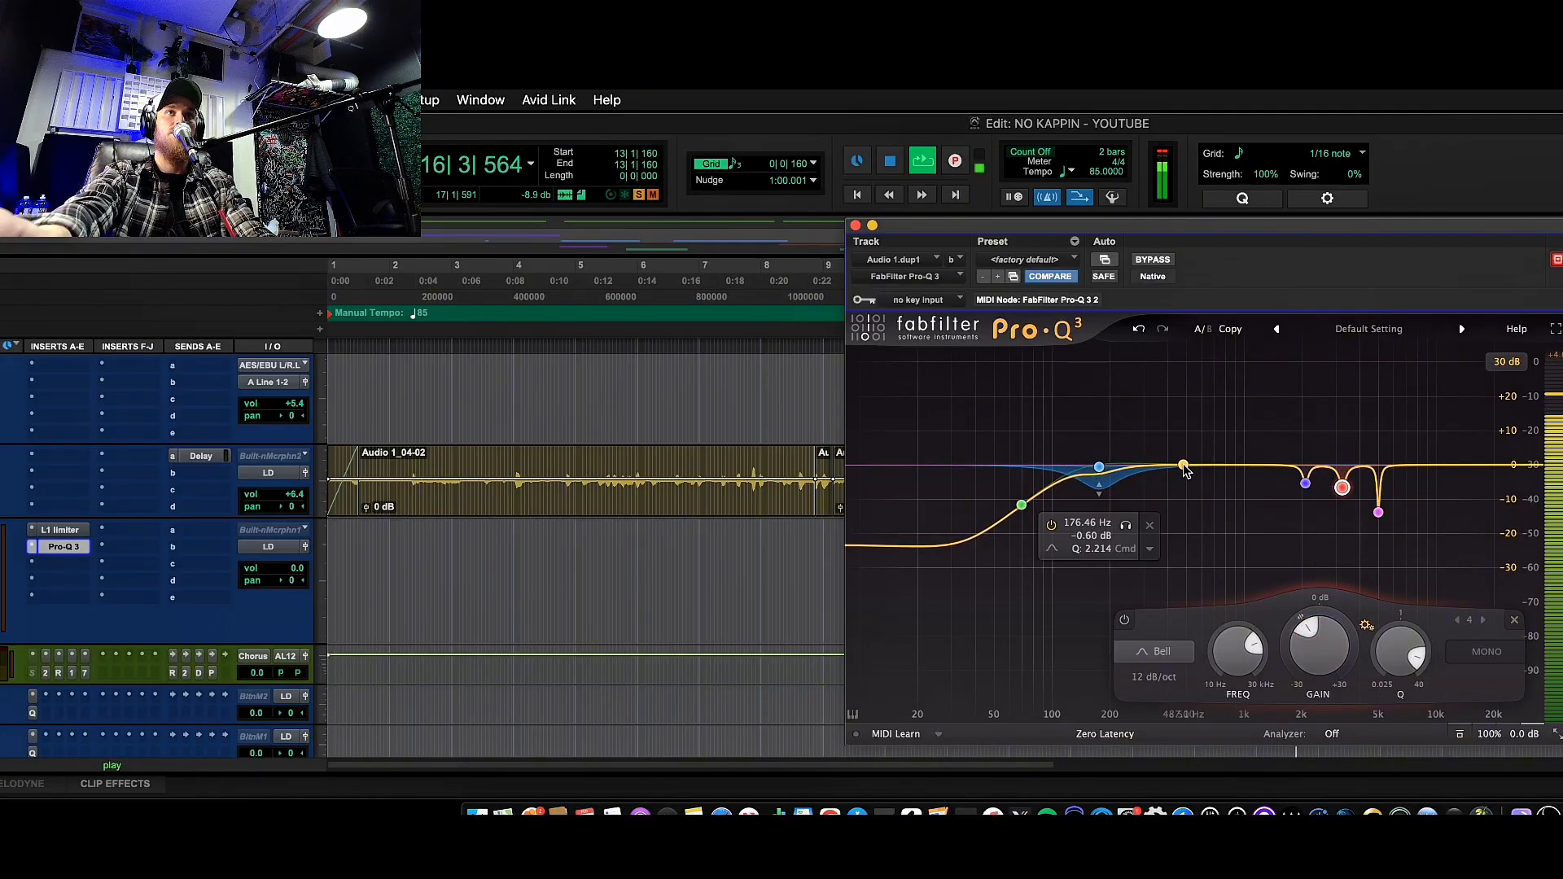
# Add a shallow bell cut around 330 Hz and close Pro-Q 3.
pyautogui.click(1175, 469)
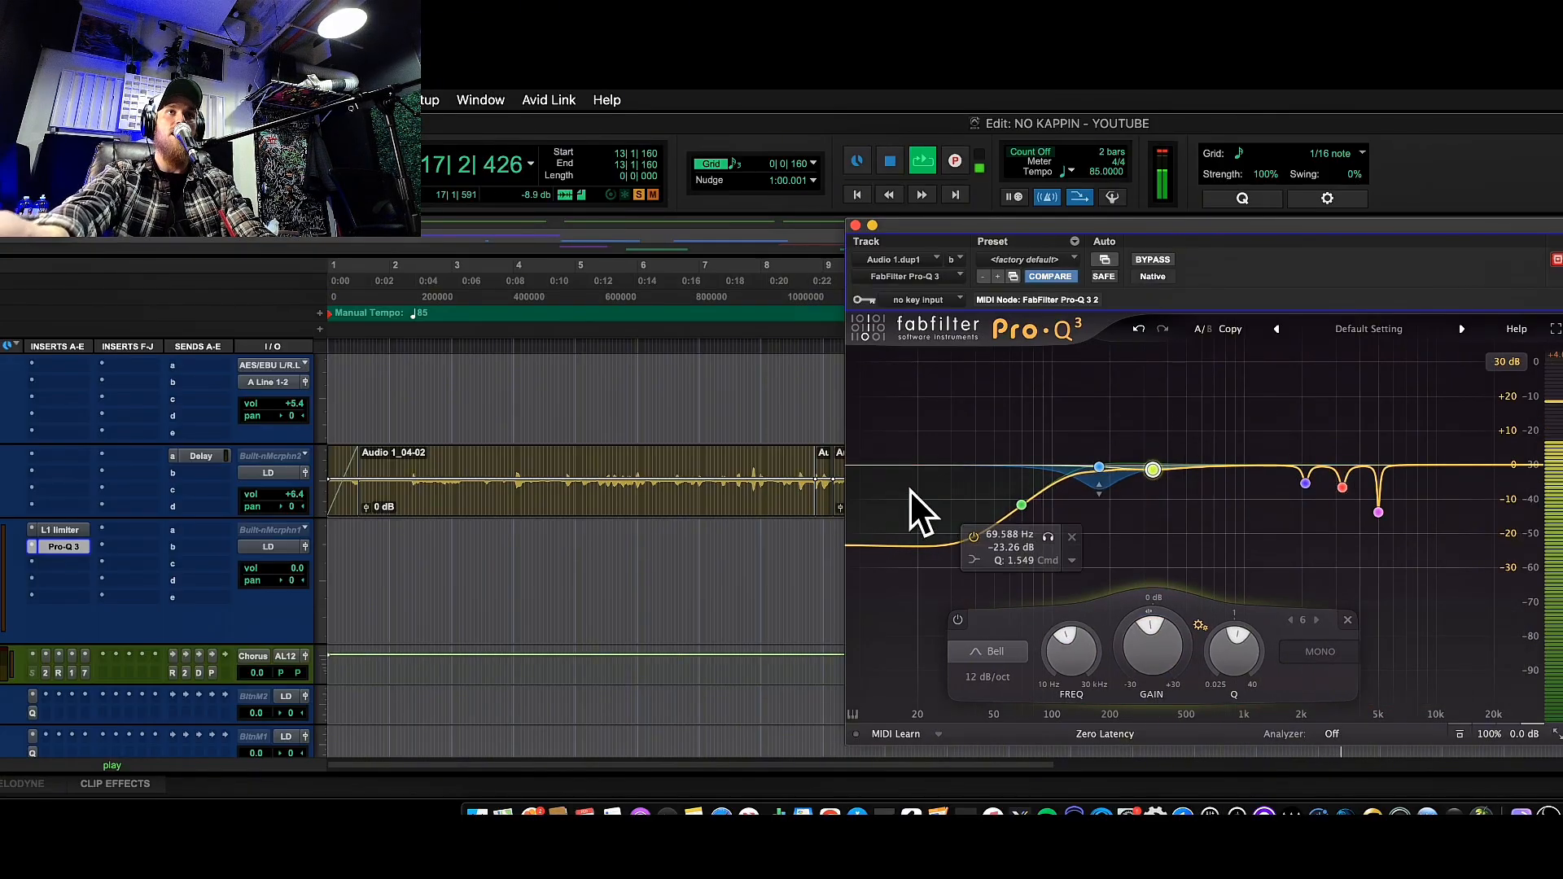
pyautogui.doubleClick(1260, 467)
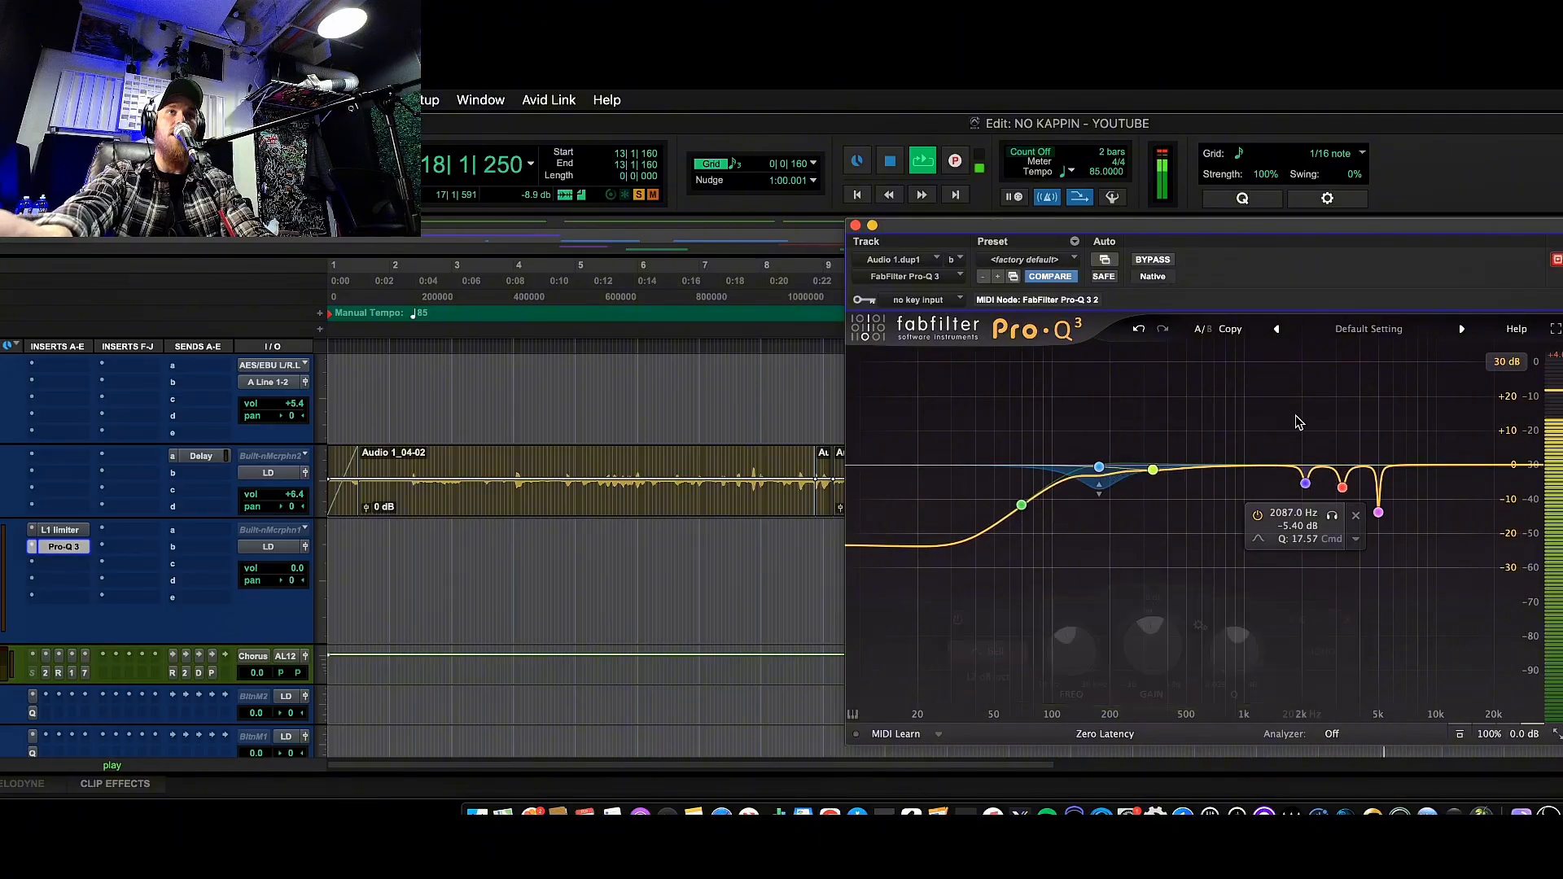
pyautogui.click(856, 225)
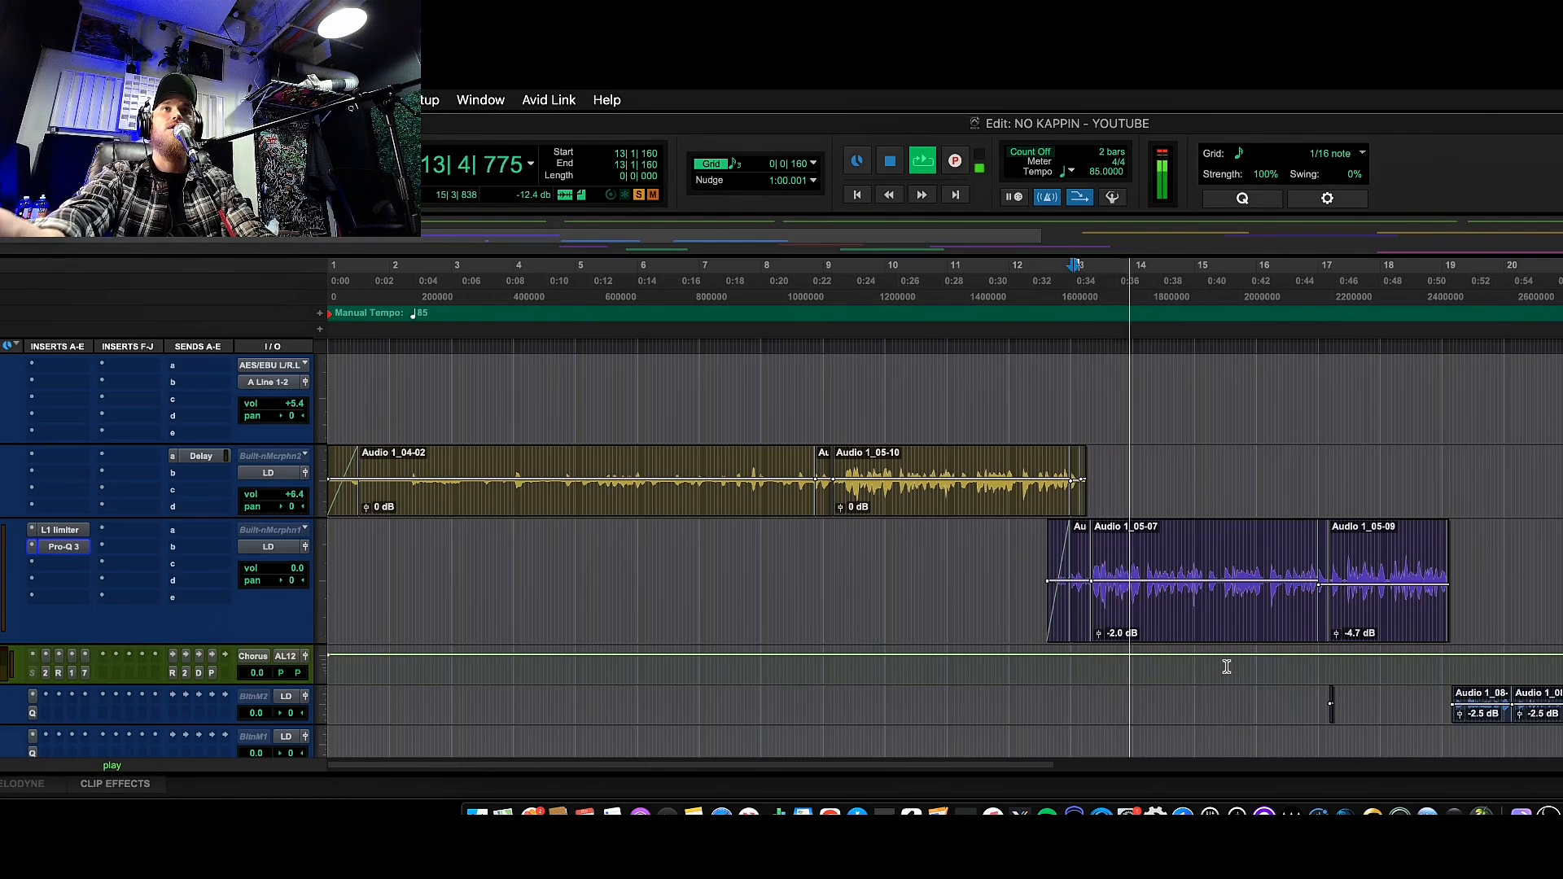
# During playback, lower the verse vocal's L1 limiter threshold to about -3.7 dB and close the limiter.
pyautogui.scroll(4, 1227, 667)
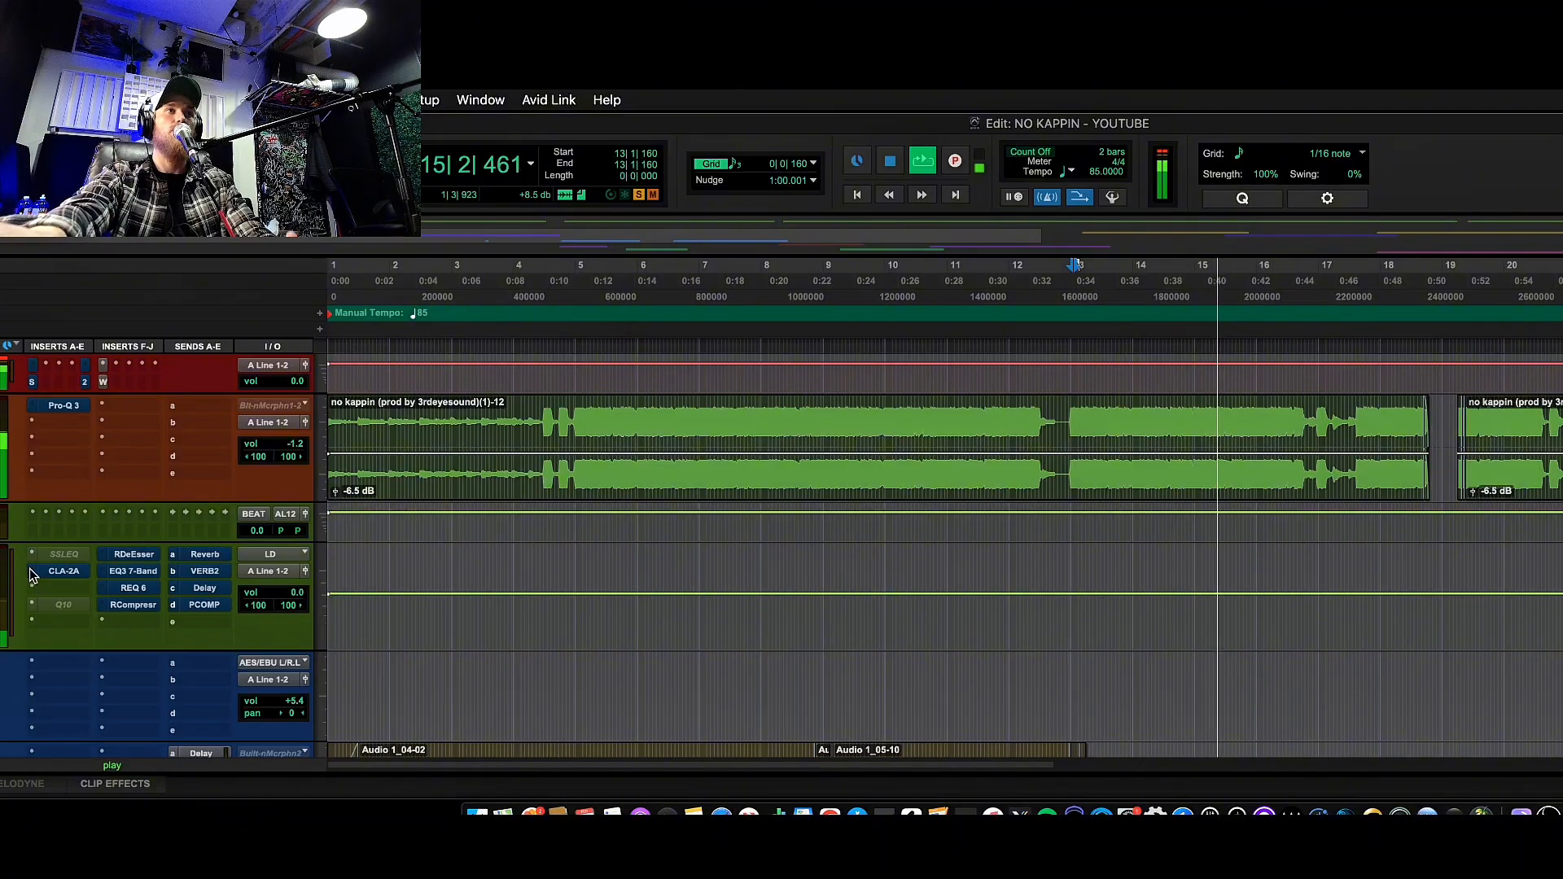
pyautogui.press('space')
pyautogui.press('space')
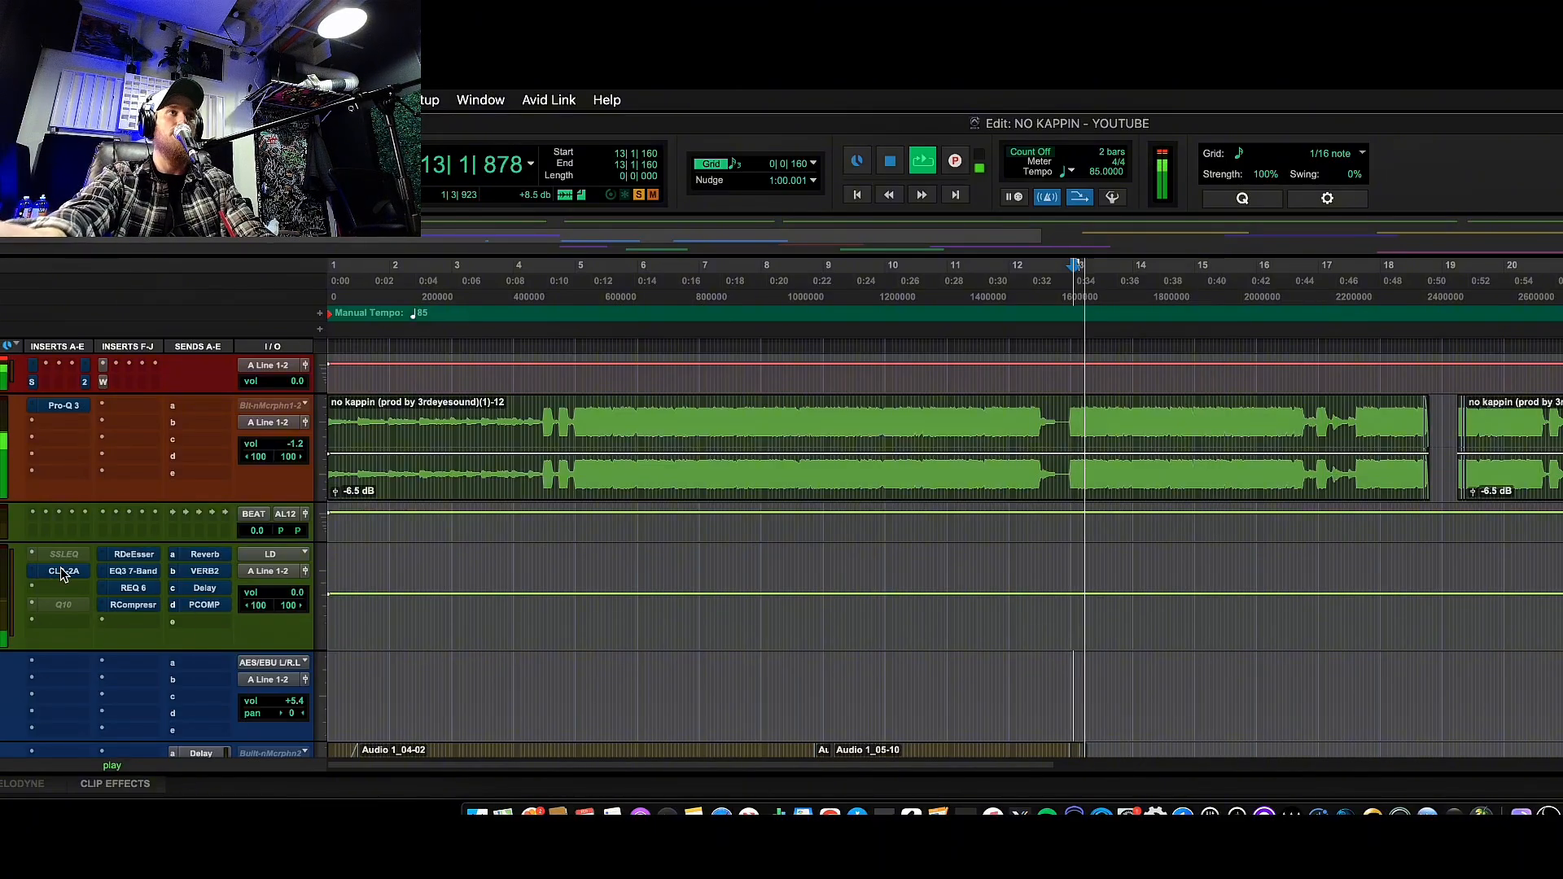
pyautogui.scroll(-4, 561, 575)
pyautogui.scroll(-1, 561, 576)
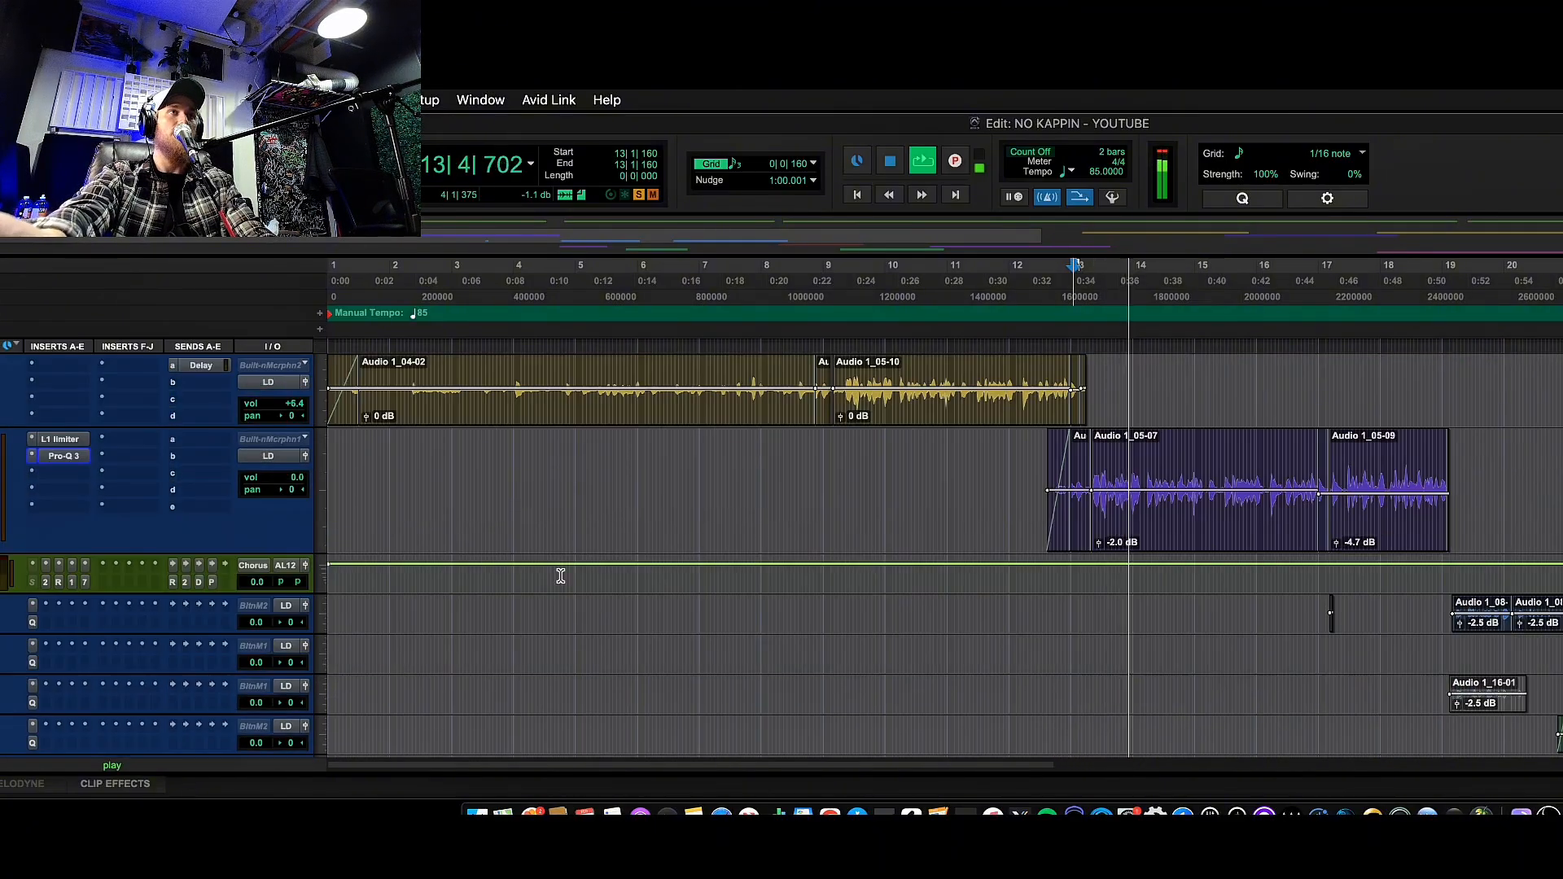
pyautogui.click(57, 441)
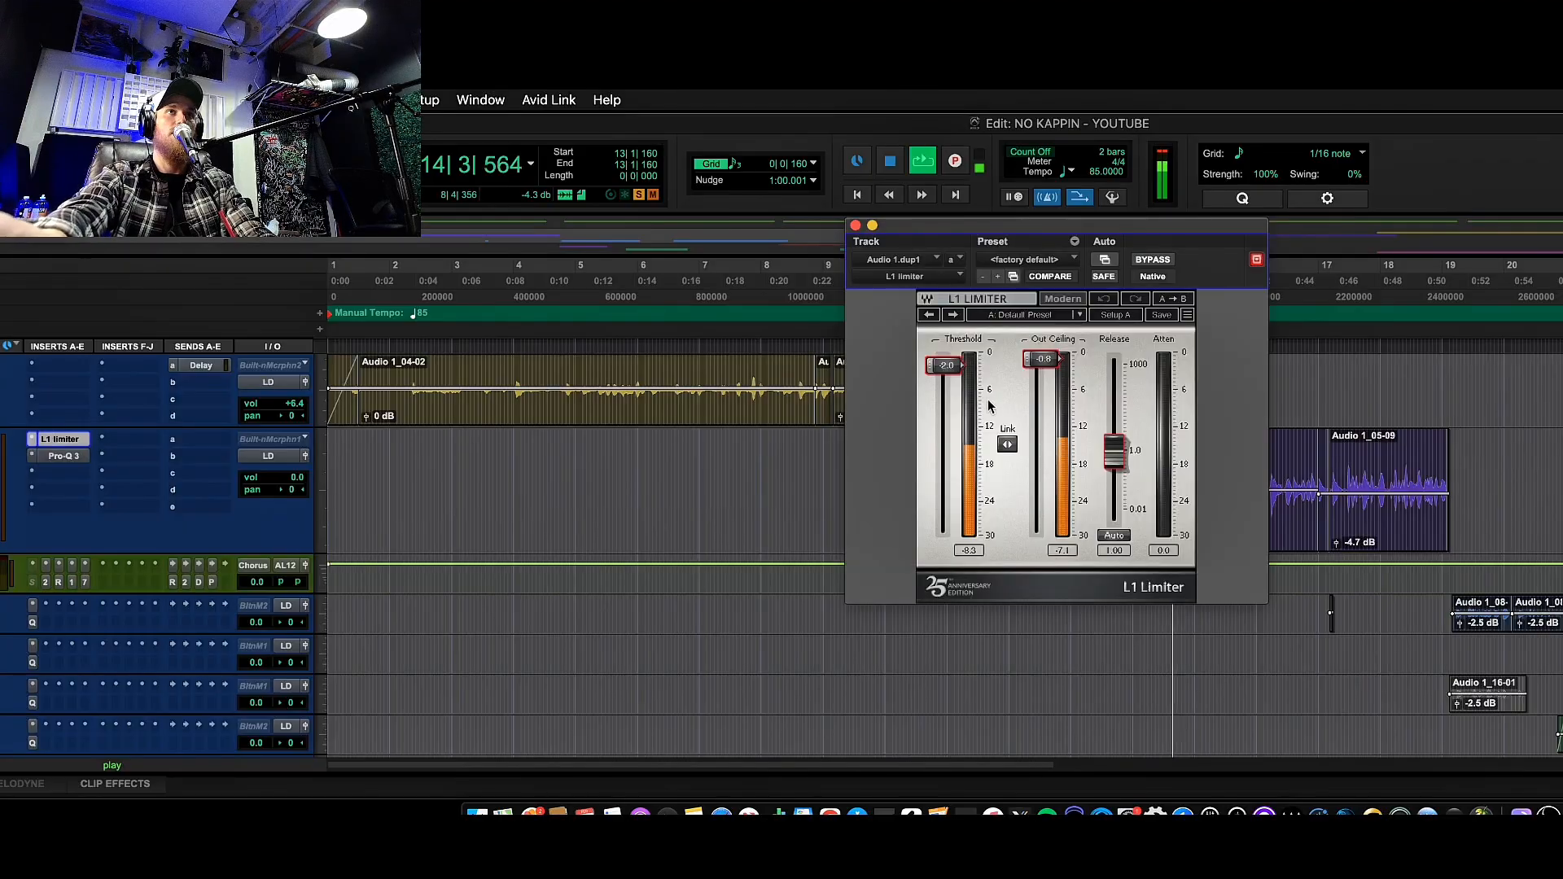
pyautogui.moveTo(945, 371); pyautogui.dragTo(945, 374)
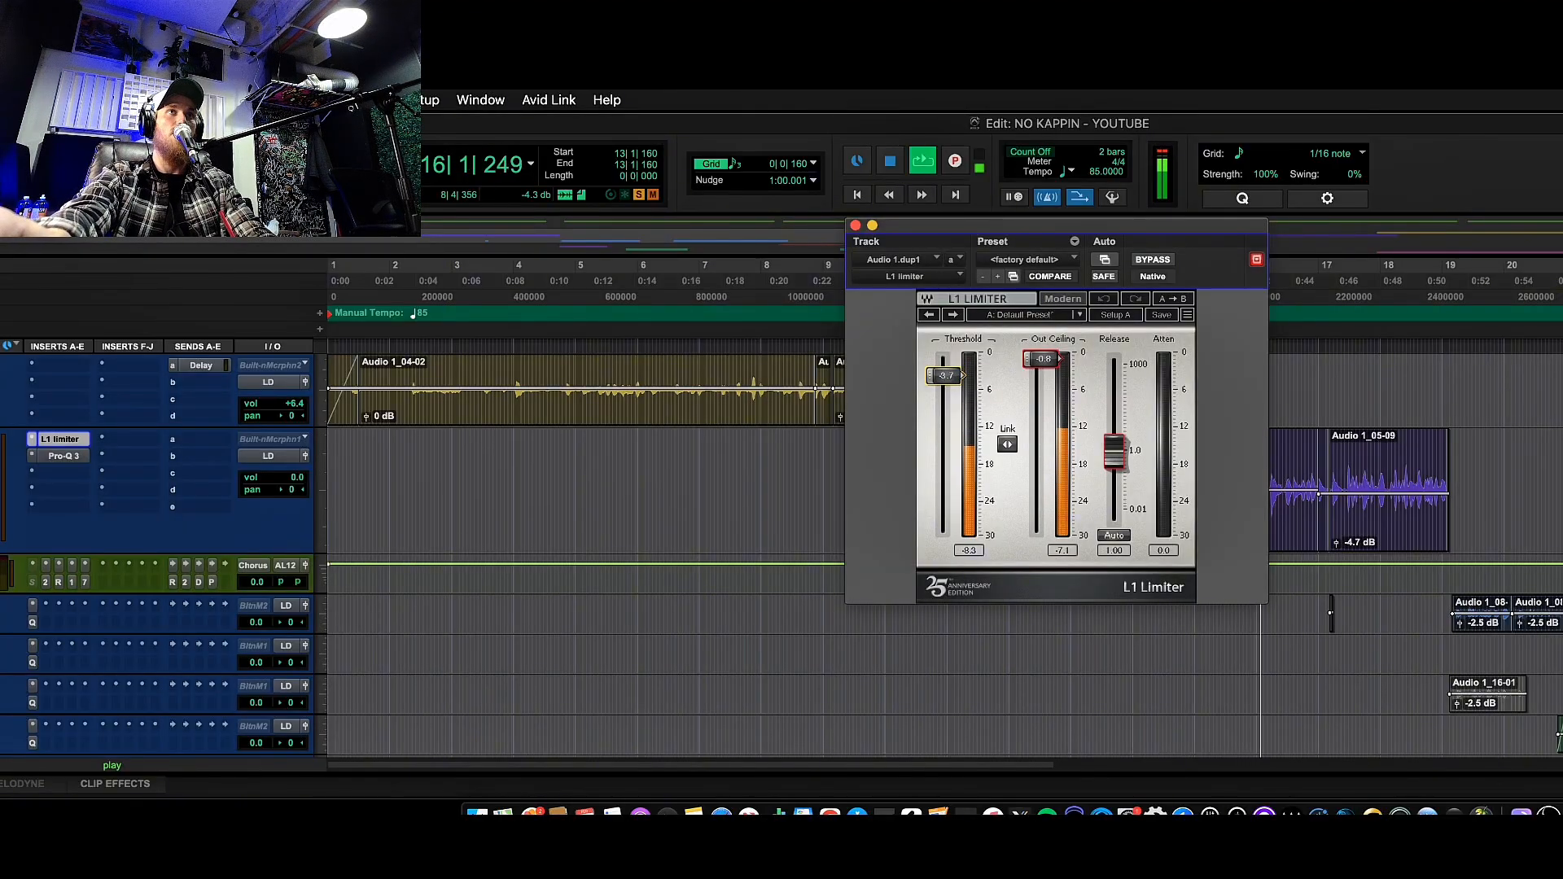
pyautogui.click(856, 226)
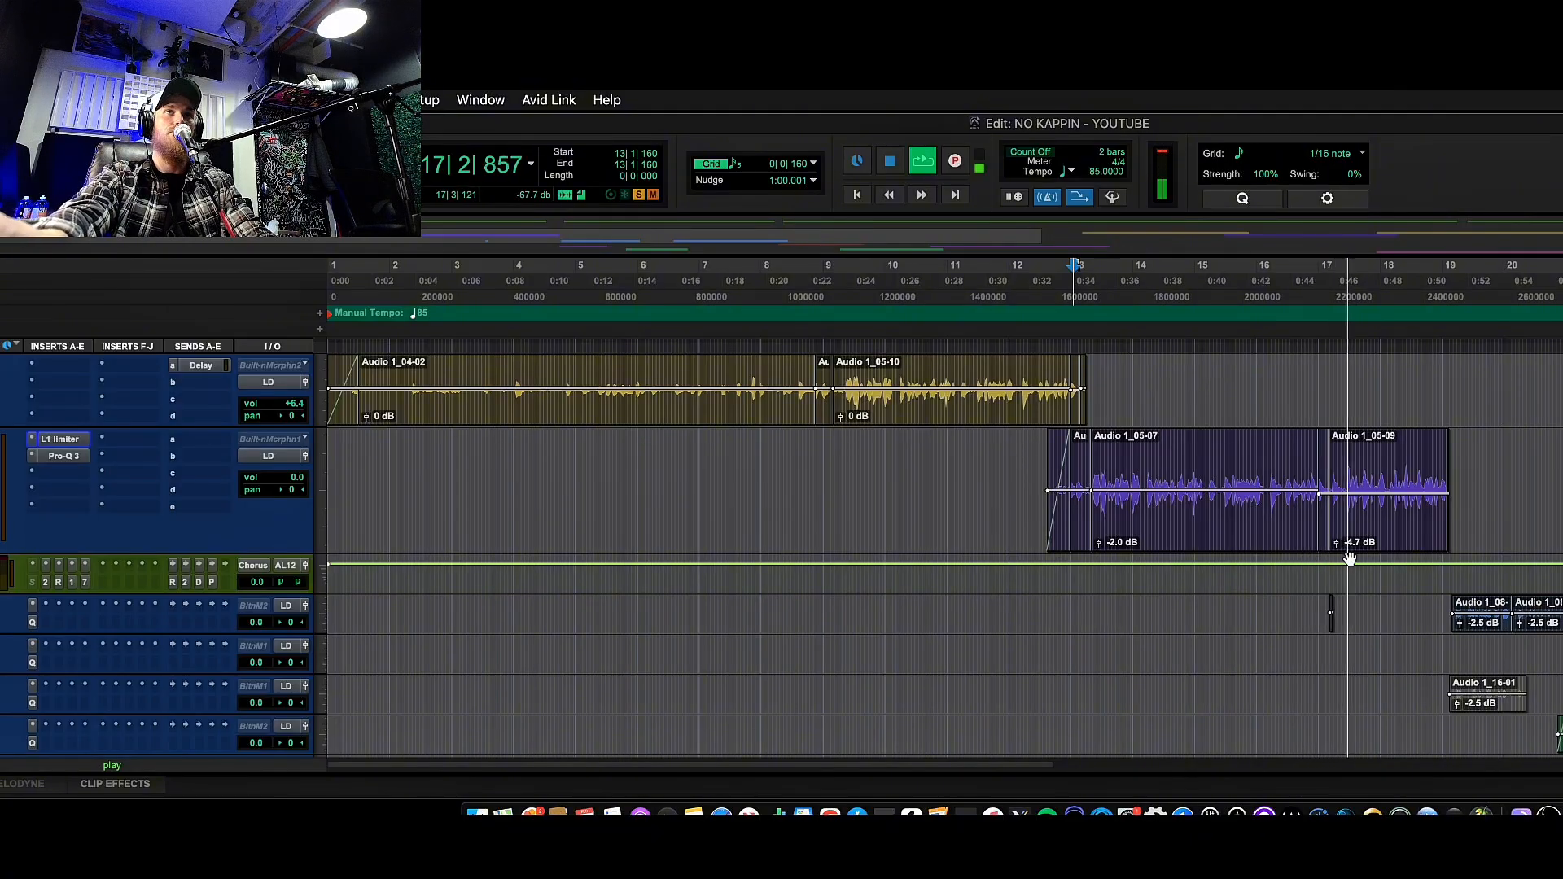
# Raise the clip gain of Audio 1_05-09 to -3.8 dB and replay from 13|1|160.
pyautogui.press('space')
pyautogui.moveTo(1339, 547); pyautogui.dragTo(1339, 537)
pyautogui.press('space')
# Enable and open the CLA-2A on the VOCAL BUS, audition its compression during playback and close it.
pyautogui.scroll(6, 1009, 468)
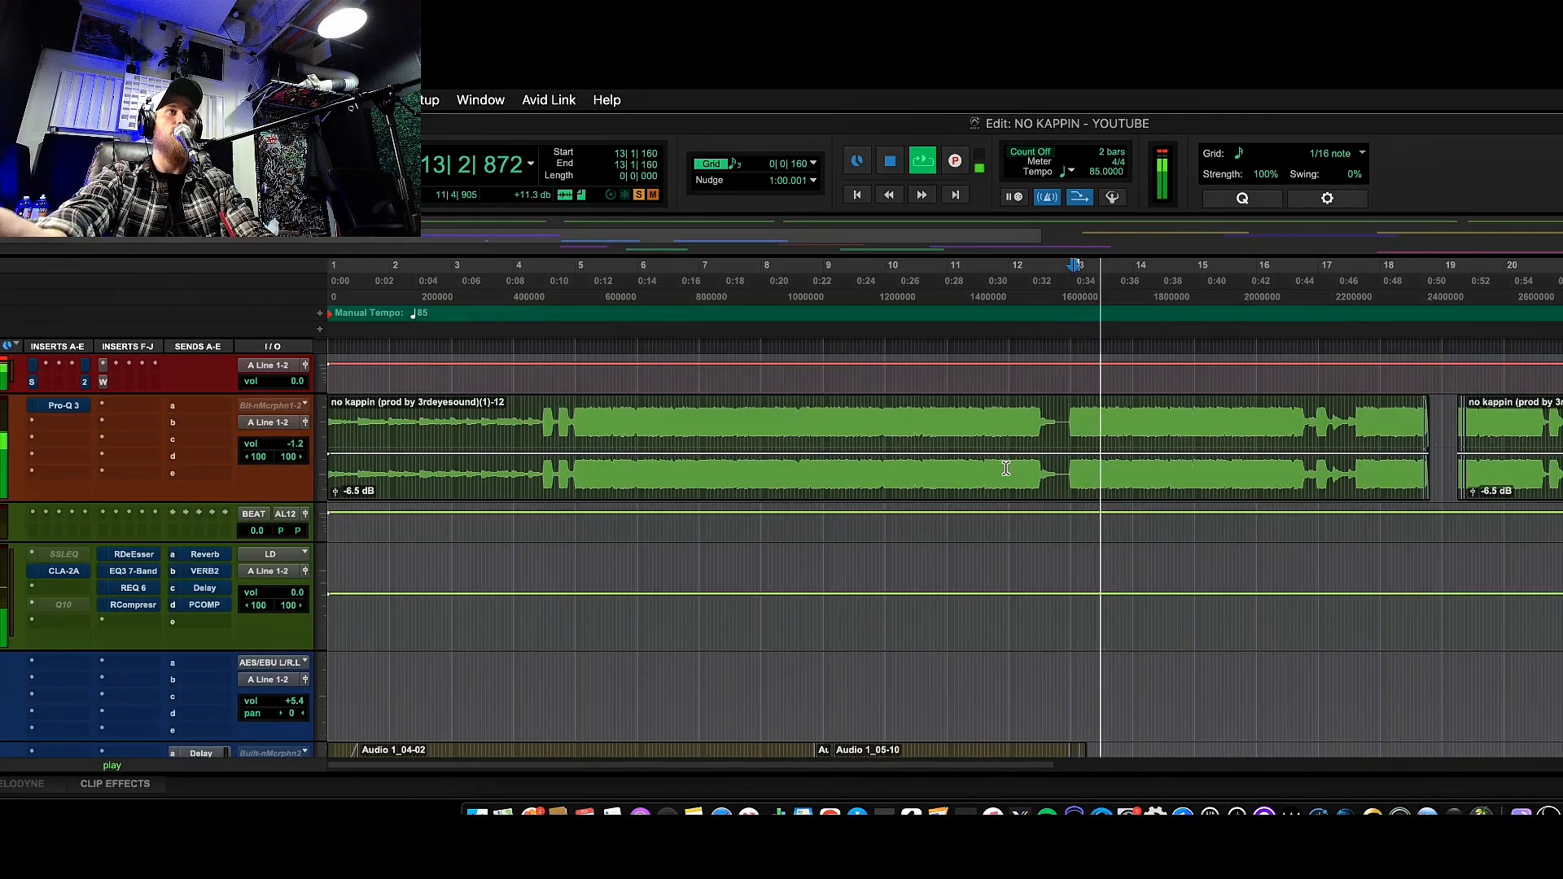
pyautogui.scroll(-4, 1010, 468)
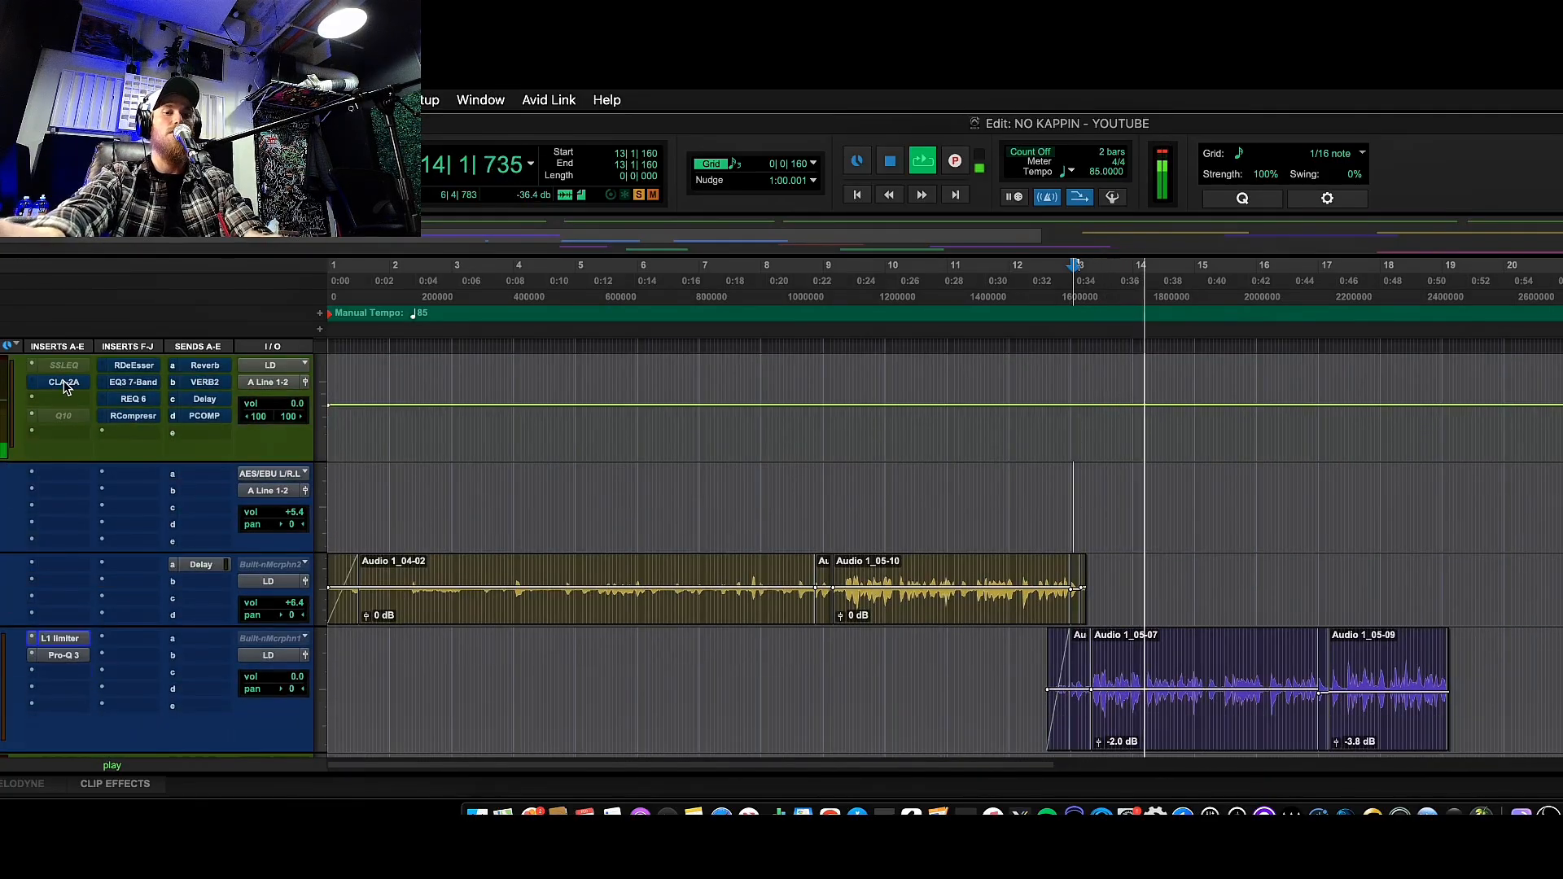
pyautogui.scroll(-2, 139, 479)
pyautogui.scroll(3, 135, 481)
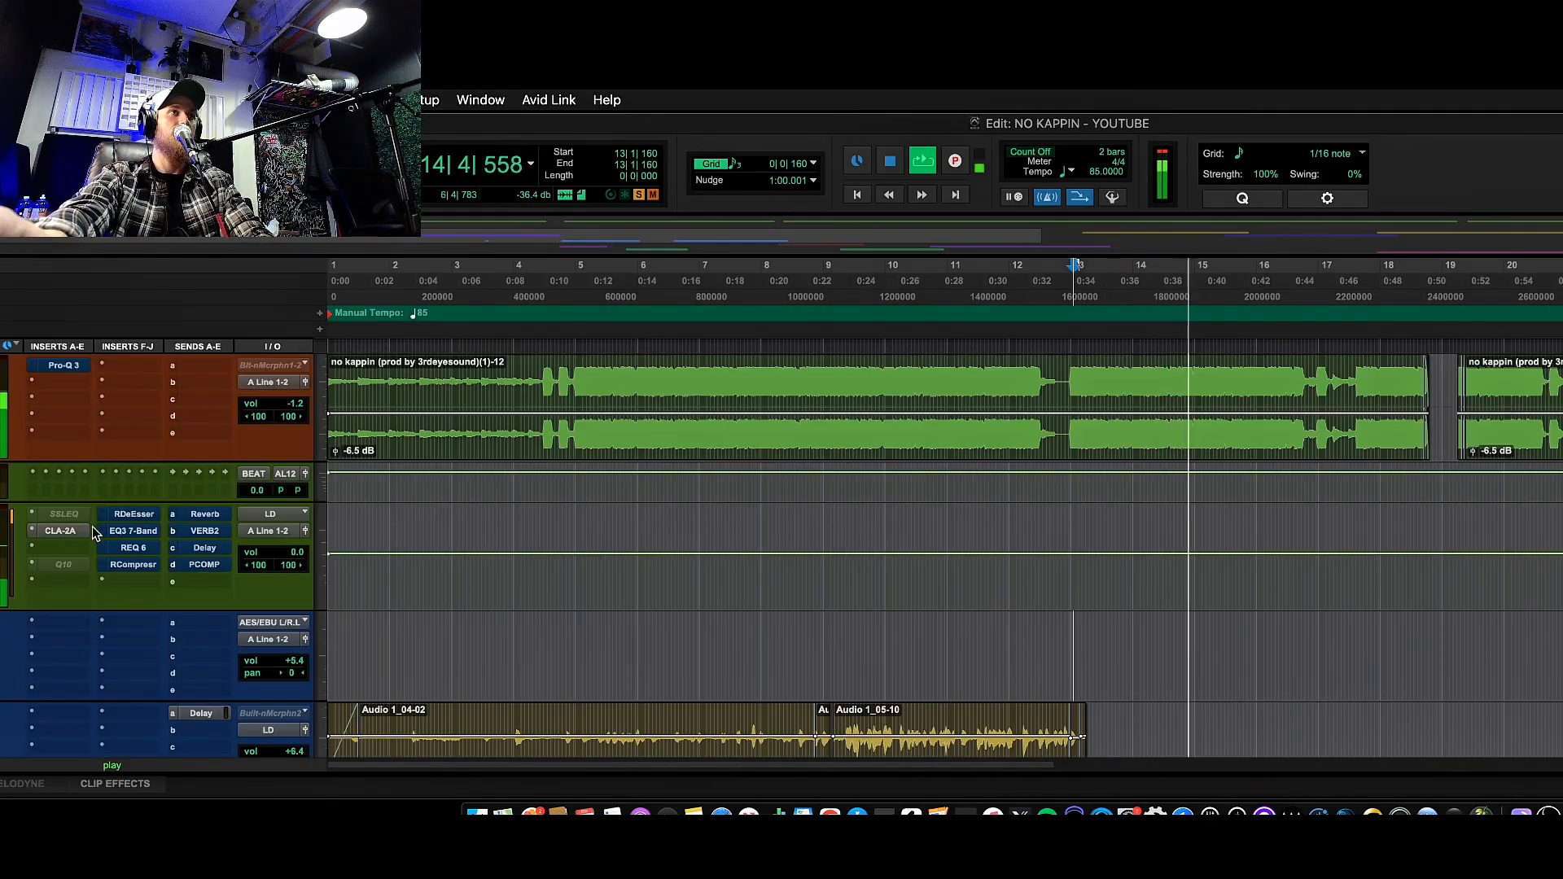
pyautogui.click(59, 531)
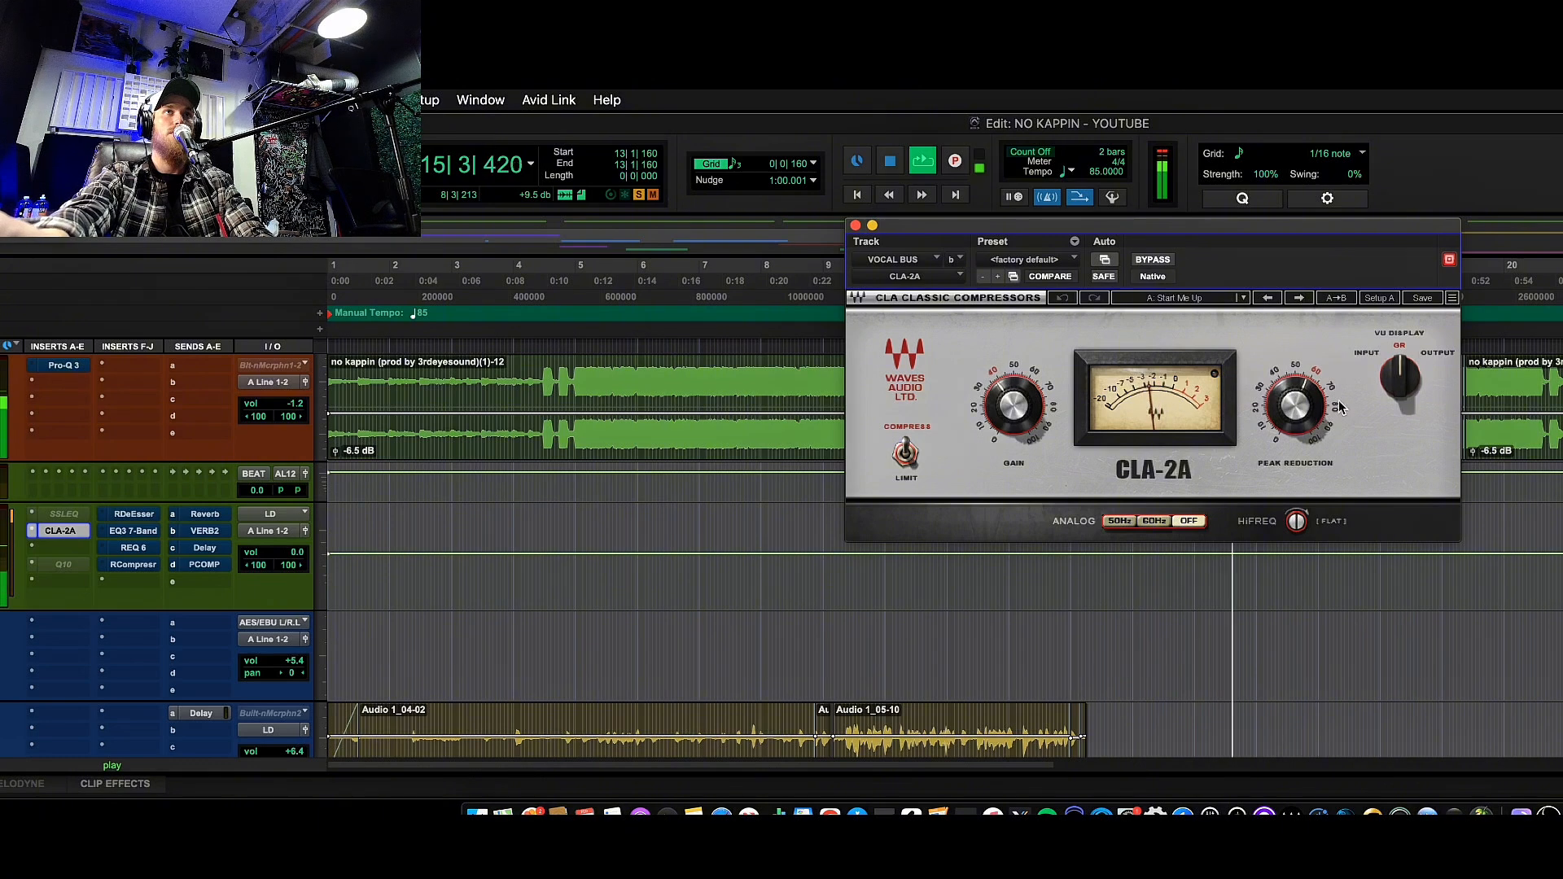
pyautogui.press('space')
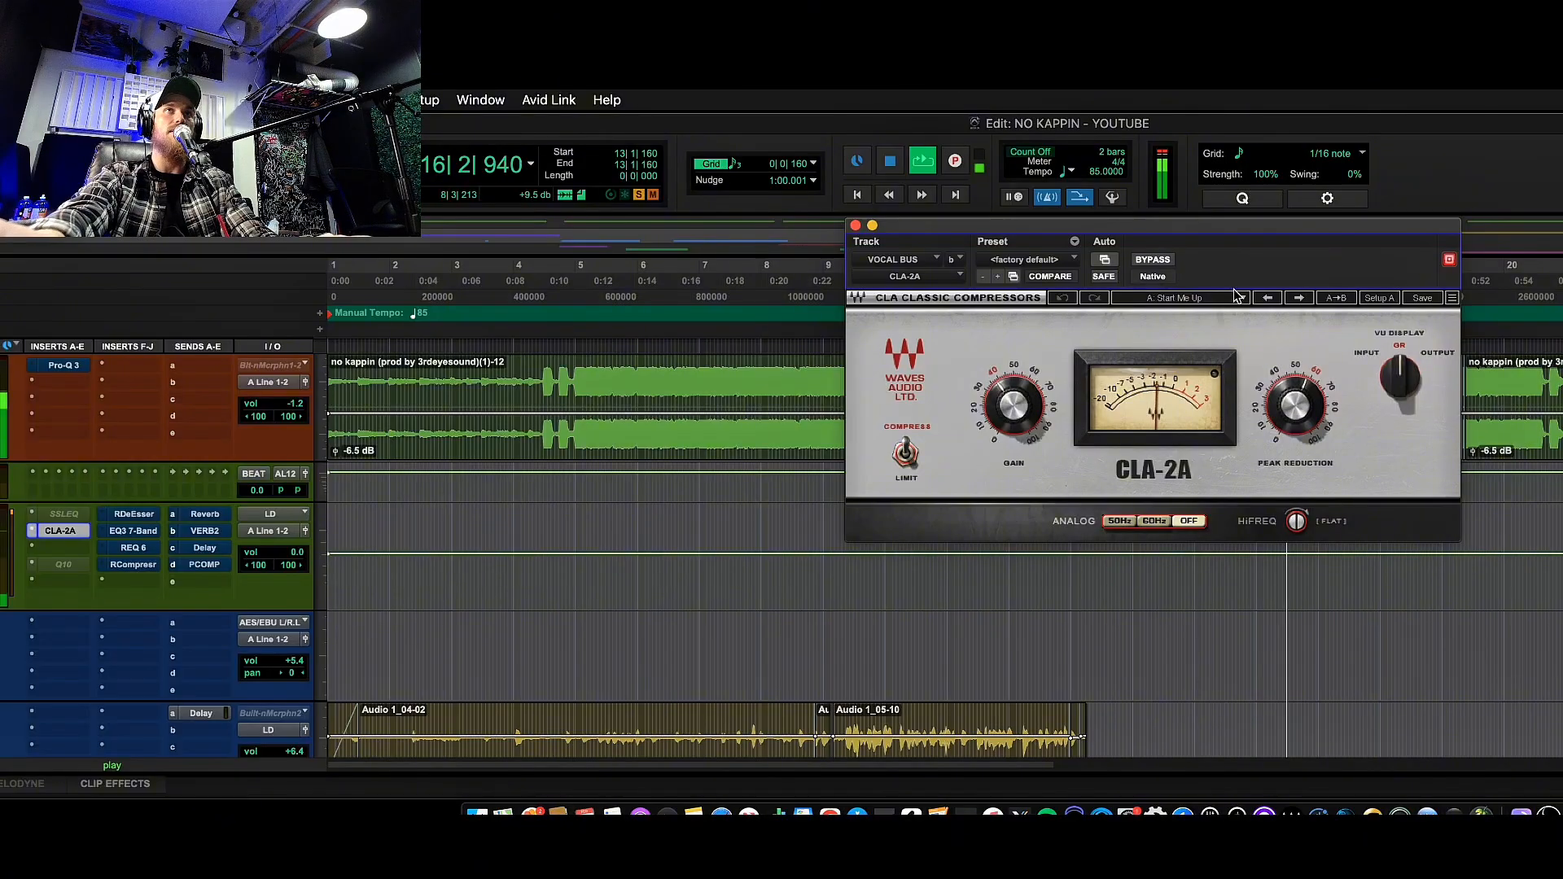
pyautogui.press('space')
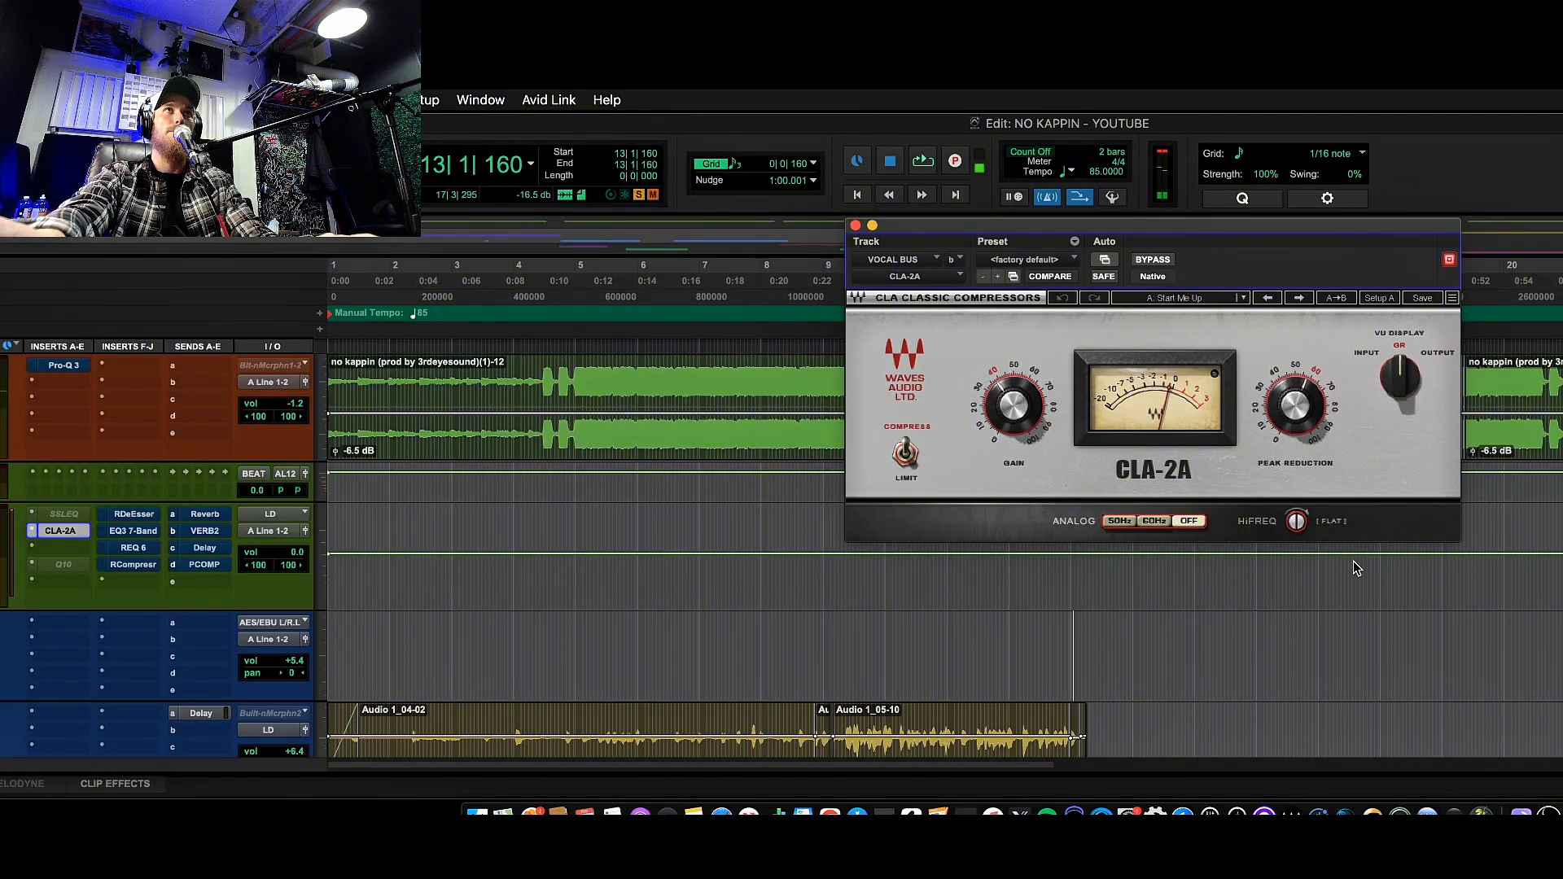
pyautogui.click(855, 225)
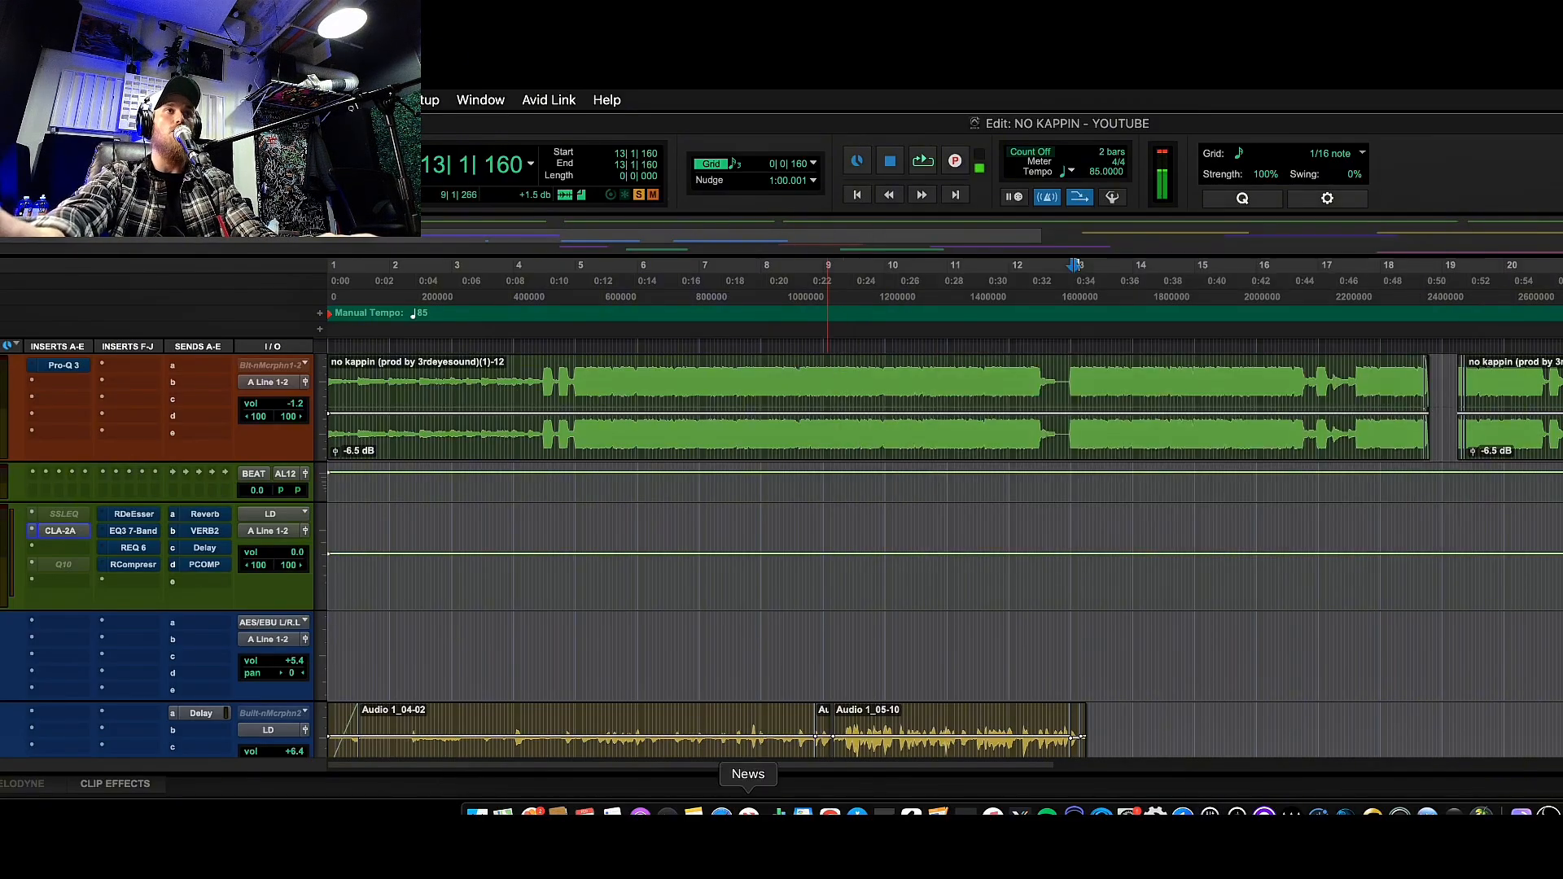
# Listen to the mix from 7|1|000.
pyautogui.click(699, 569)
pyautogui.press('space')
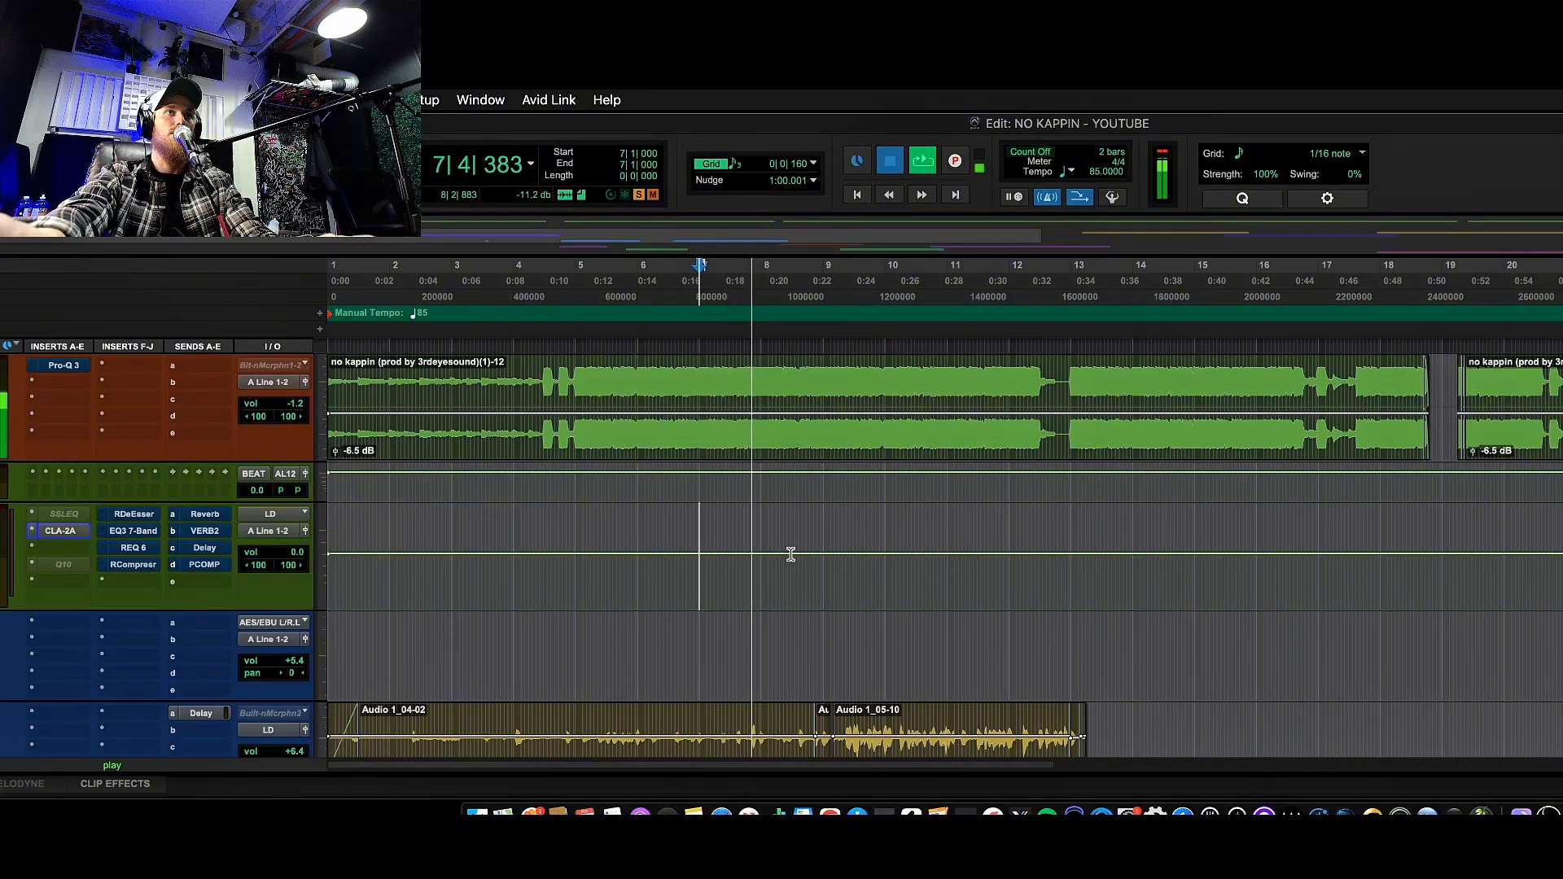
pyautogui.press('space')
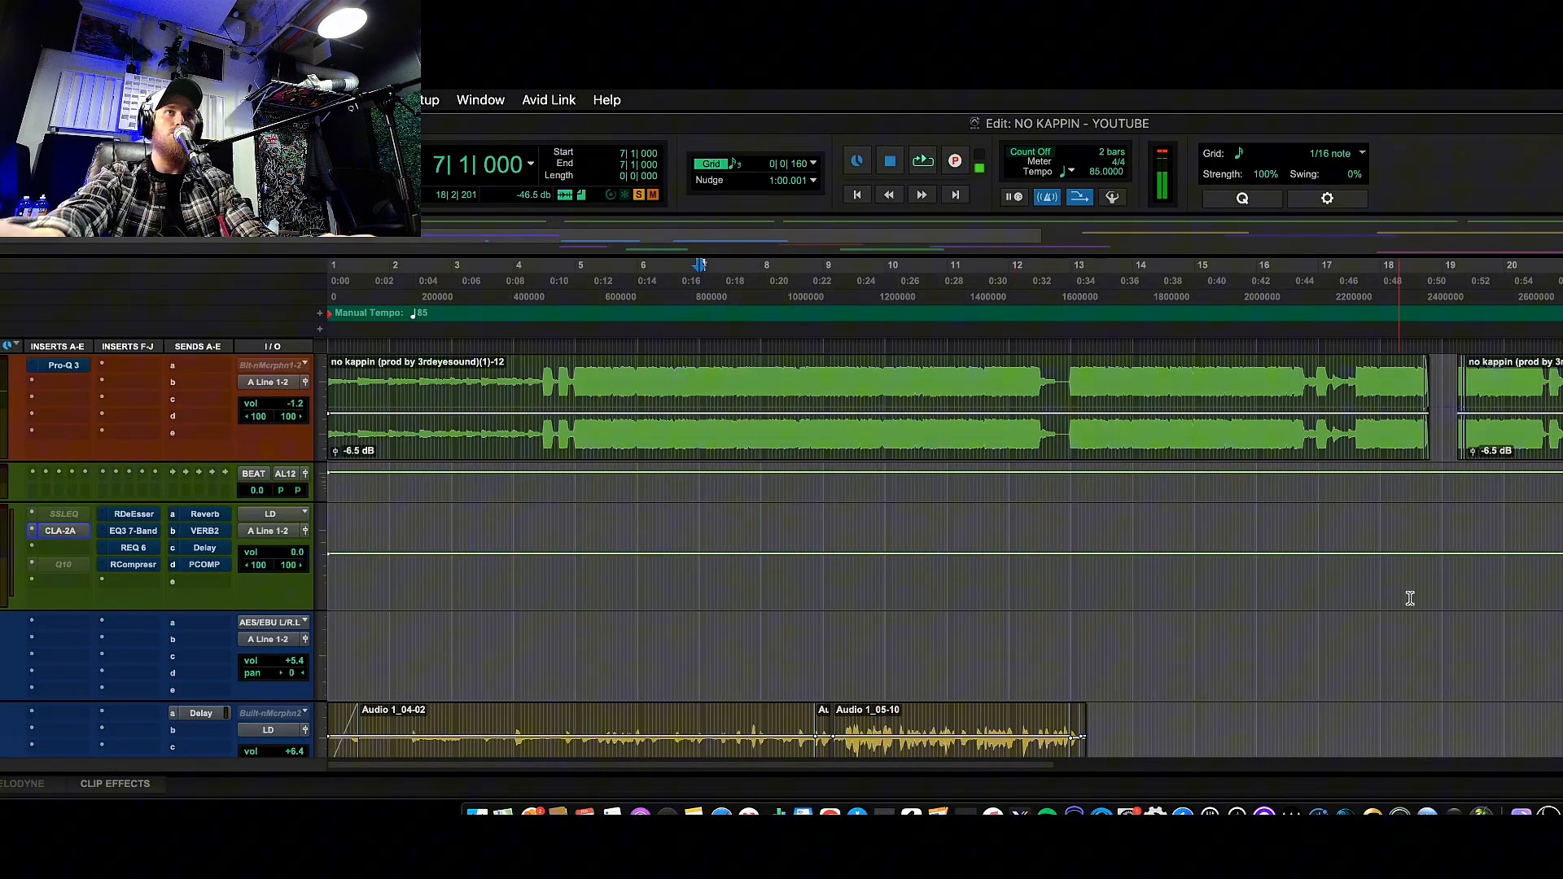
# Open the VOCAL BUS CLA-2A, audition it from 17|2|000, reset its Peak Reduction and close it.
pyautogui.click(1333, 569)
pyautogui.press('space')
pyautogui.click(70, 539)
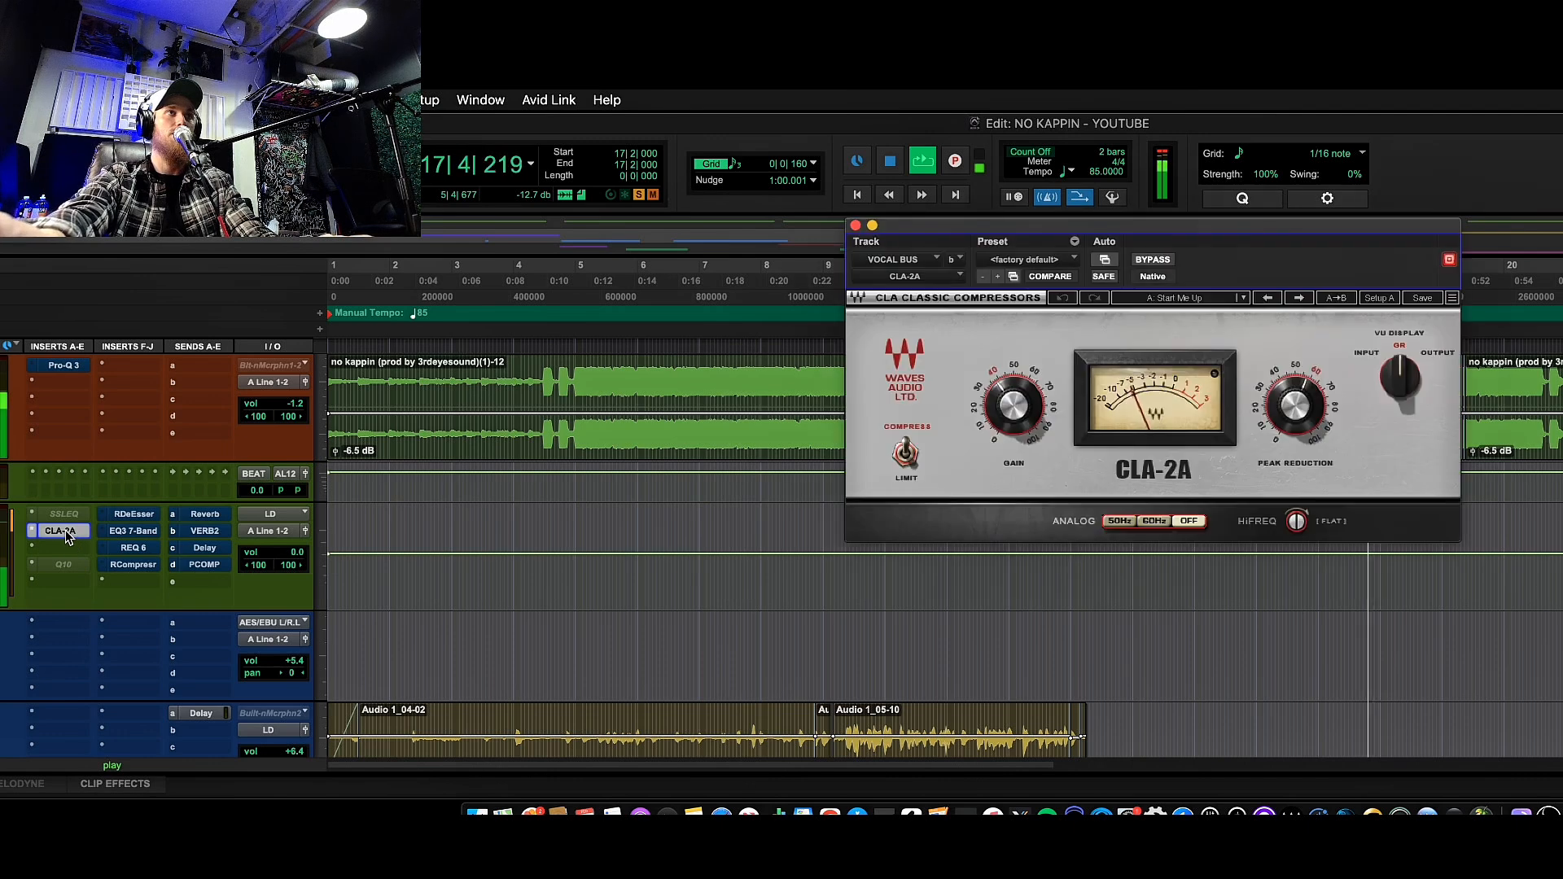
pyautogui.press('space')
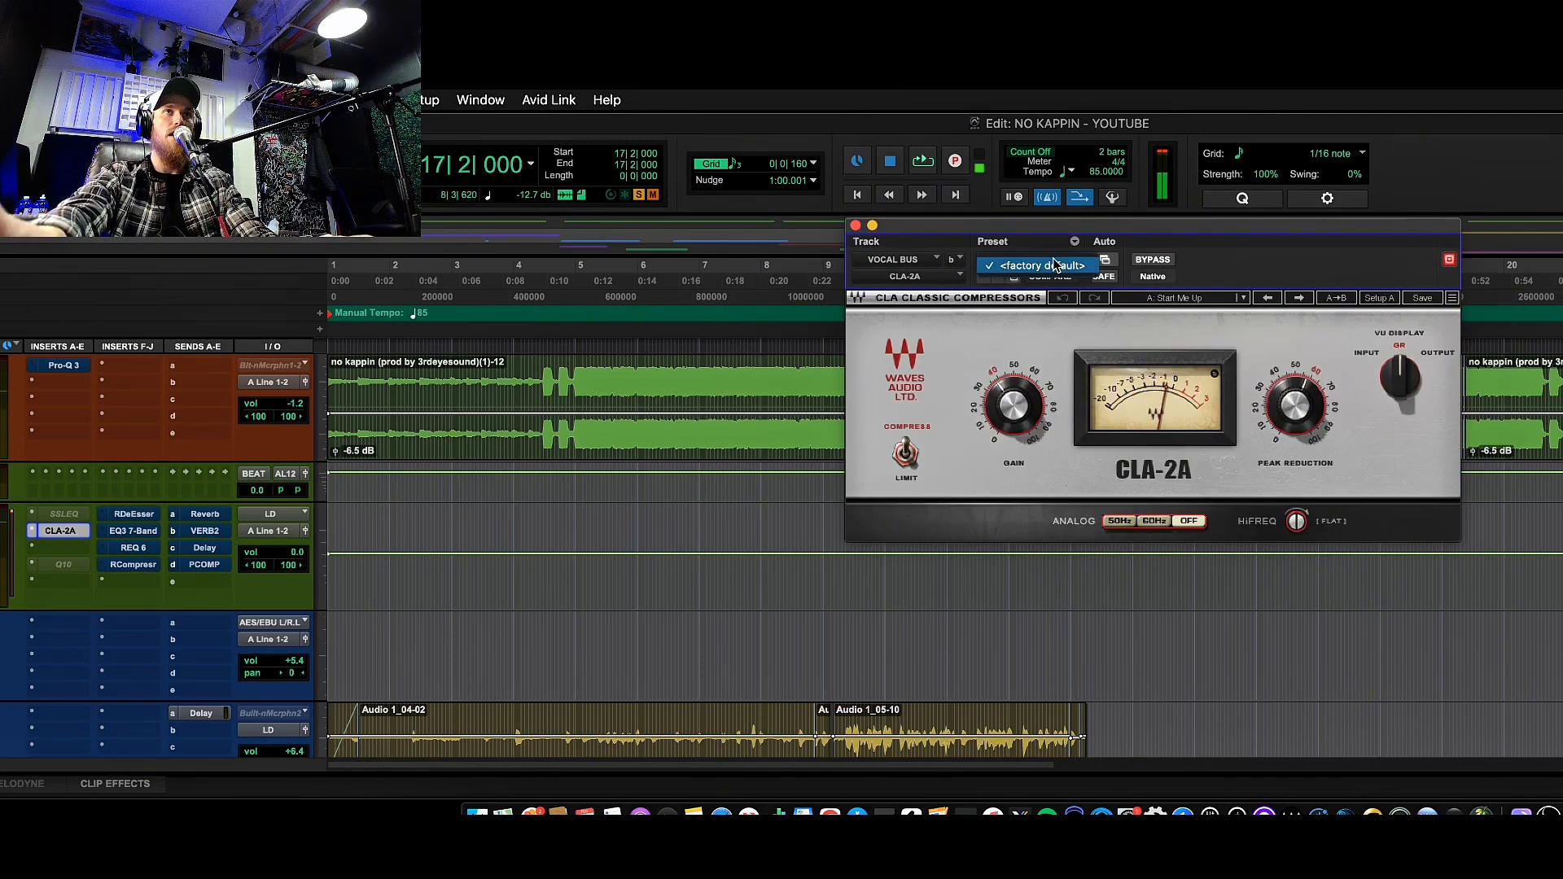
pyautogui.press('space')
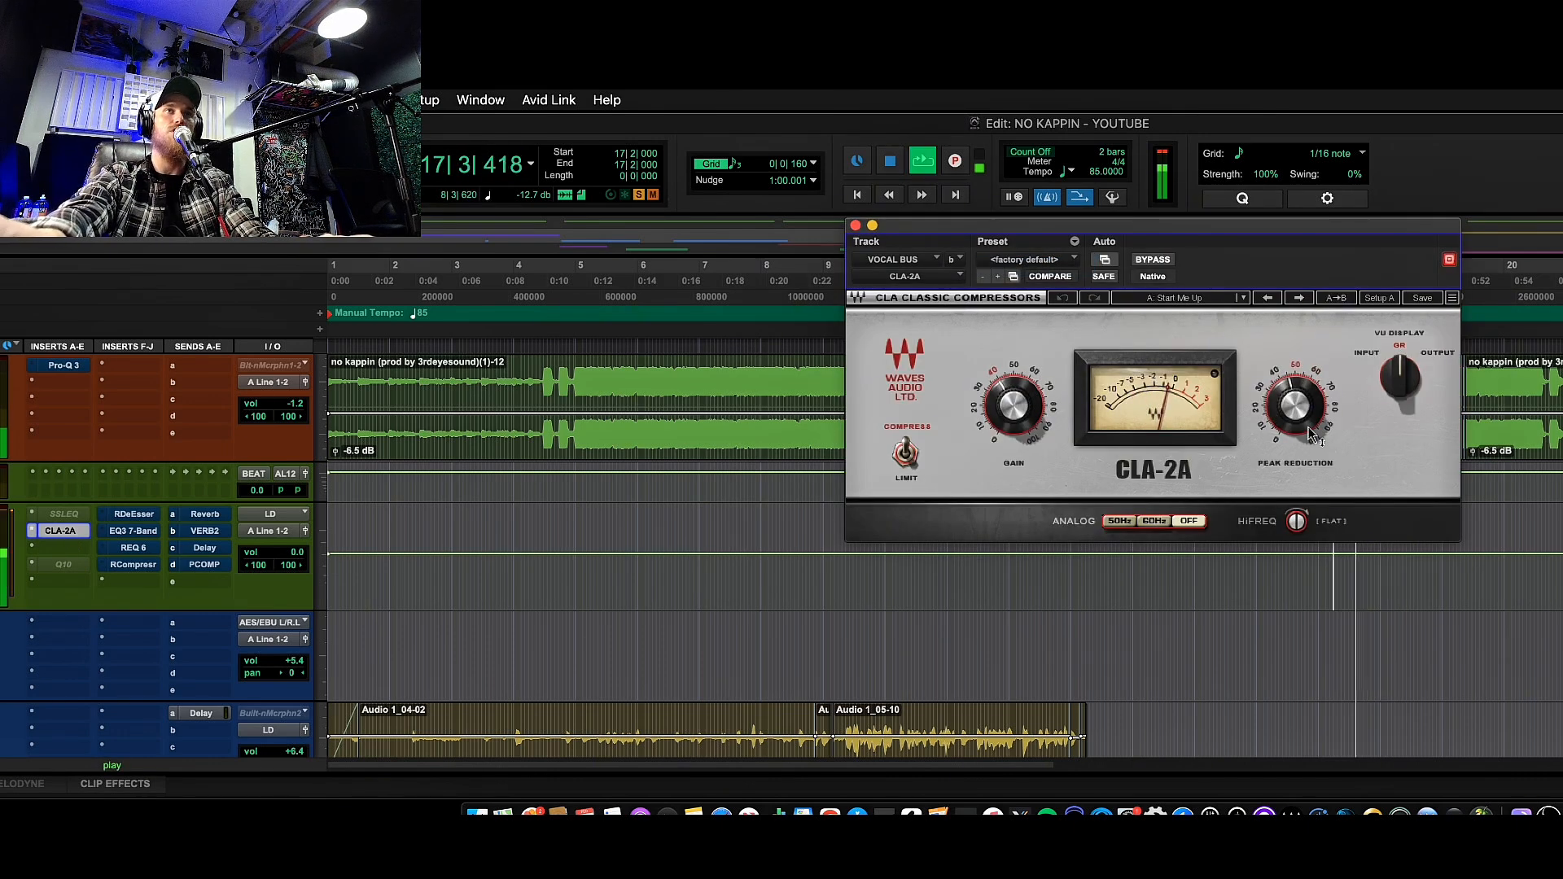
pyautogui.press('space')
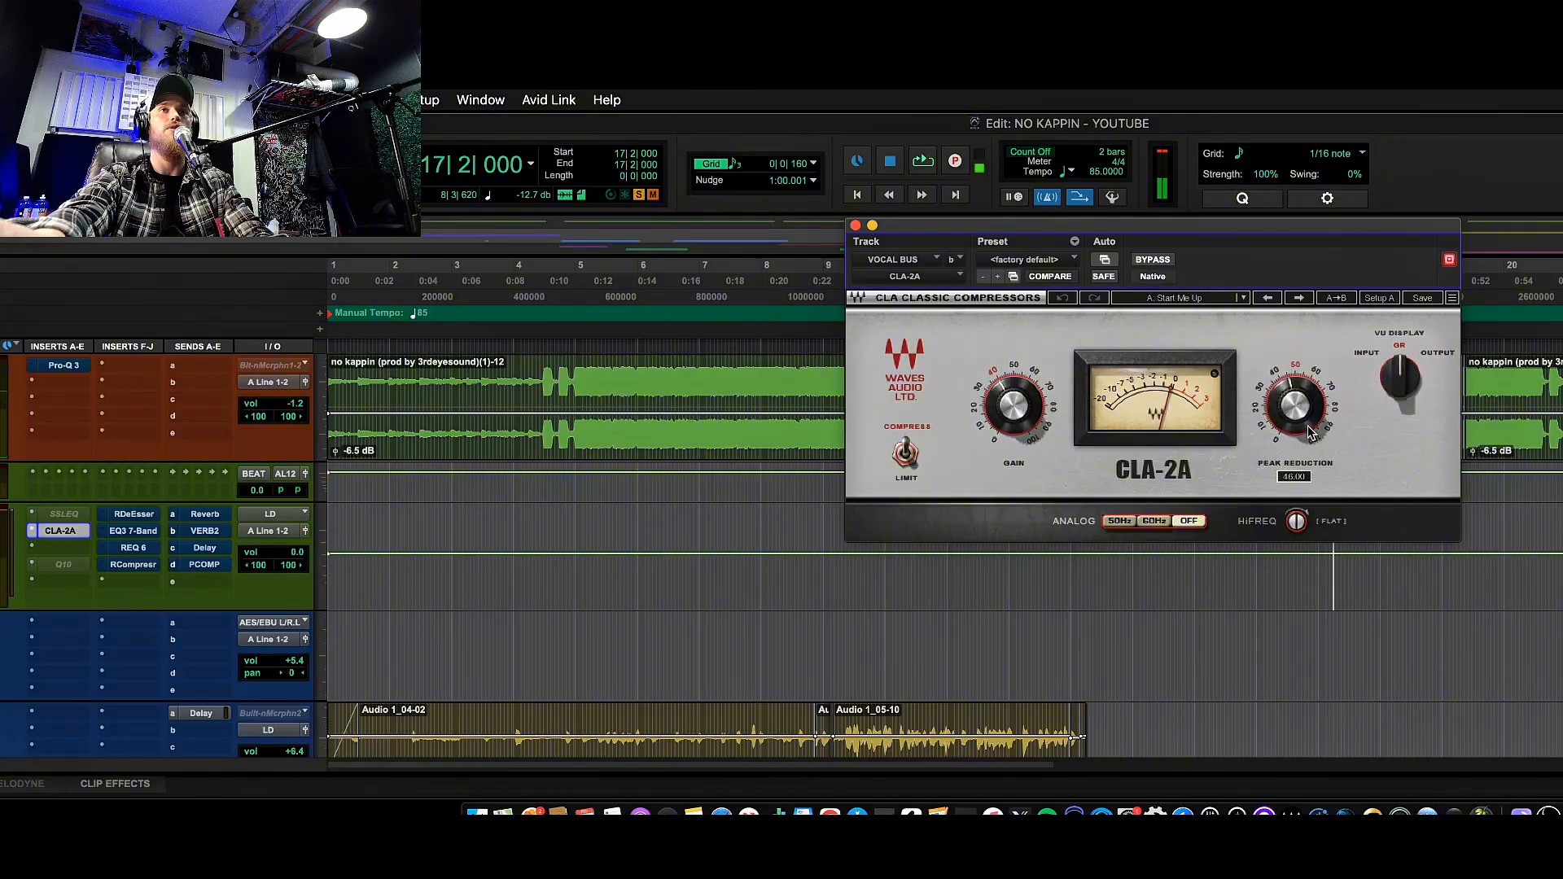
pyautogui.keyDown('alt'); pyautogui.click(1311, 433); pyautogui.keyUp('alt')
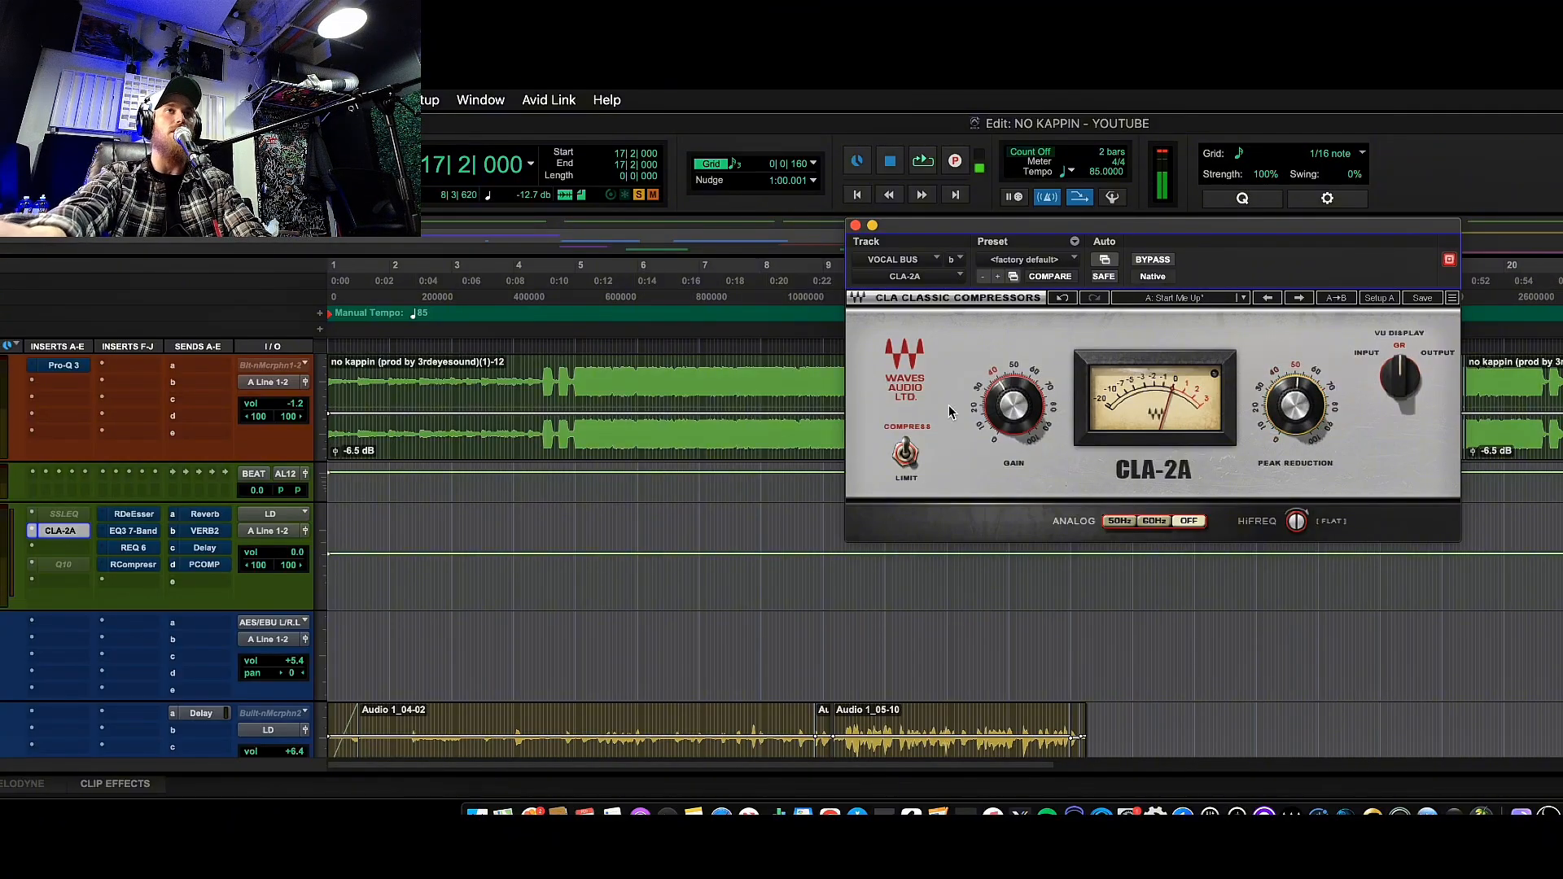
pyautogui.moveTo(1022, 407)
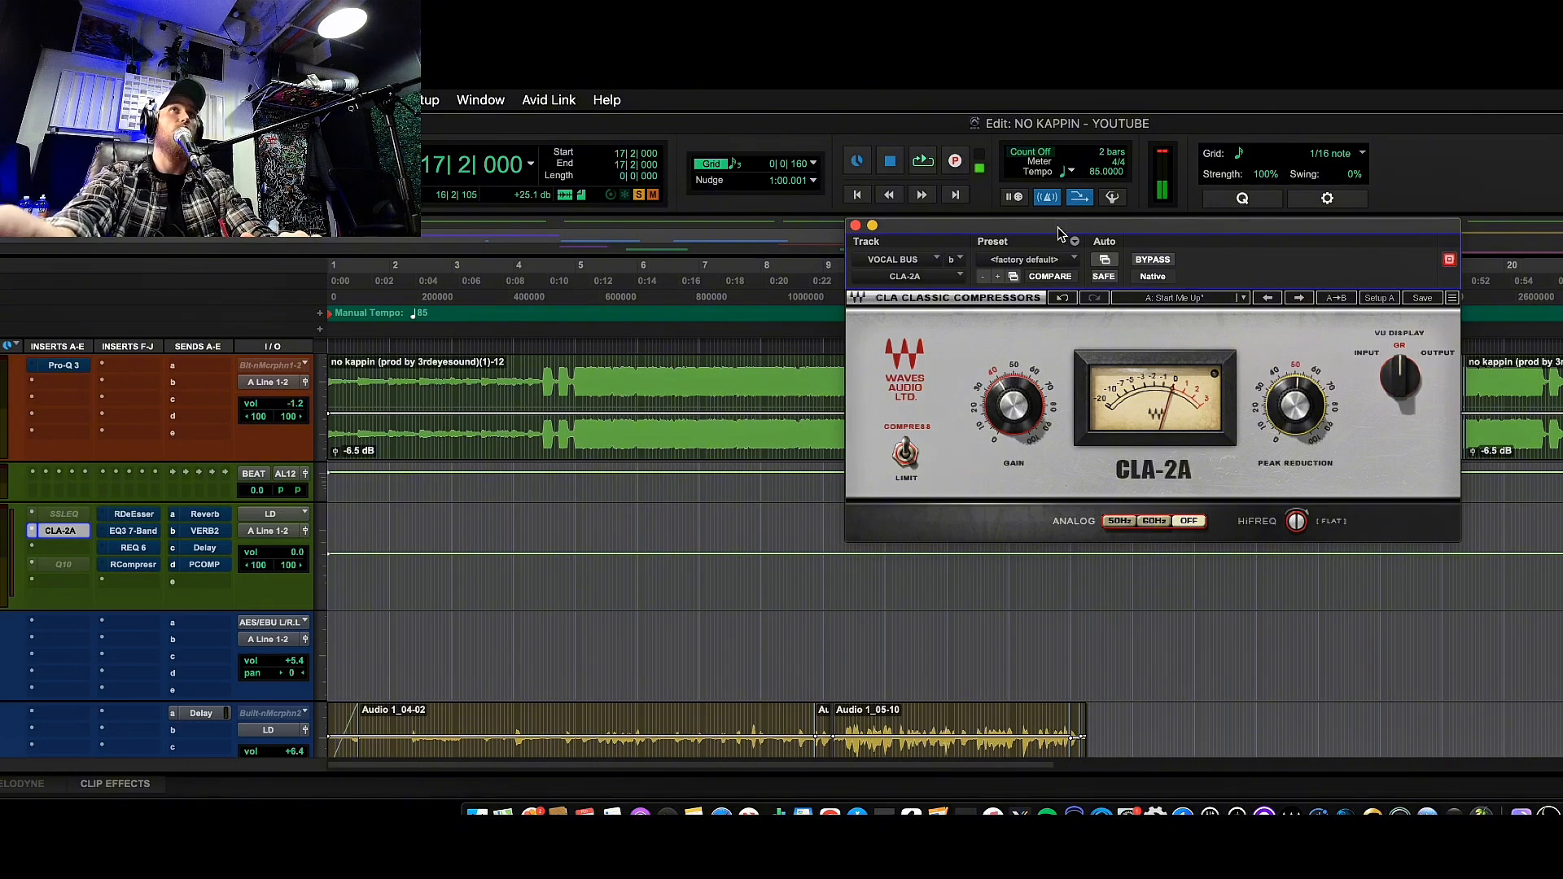
pyautogui.click(856, 225)
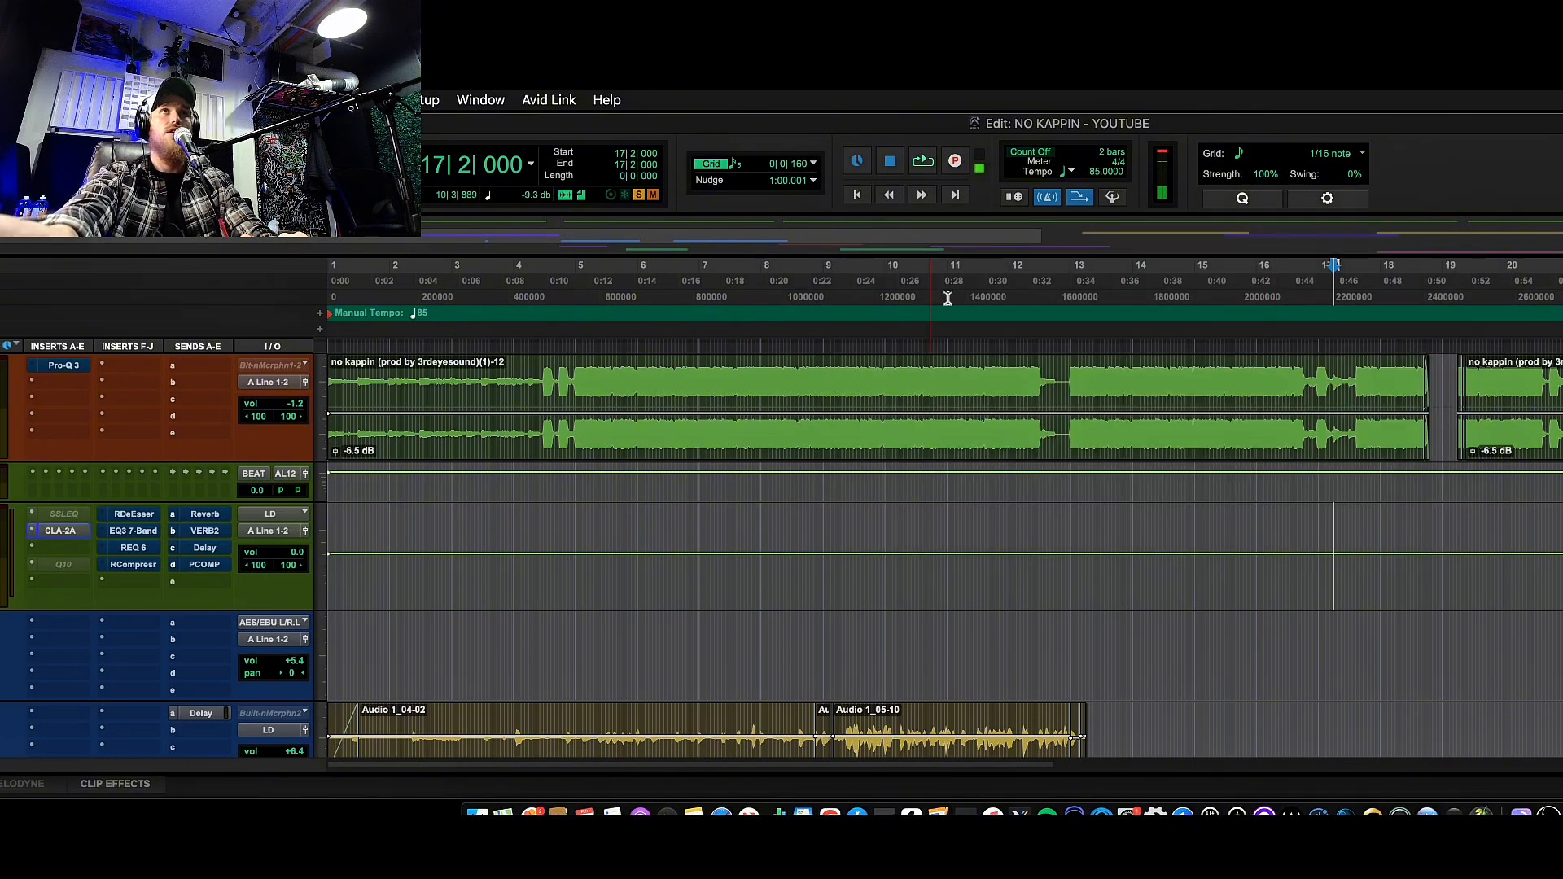
# Play the beat selection from 14|4|160 to 15|4|320 and the VOCAL BUS range from 16|3|480 to 18|3|640.
pyautogui.moveTo(1183, 370); pyautogui.dragTo(1246, 370)
pyautogui.press('space')
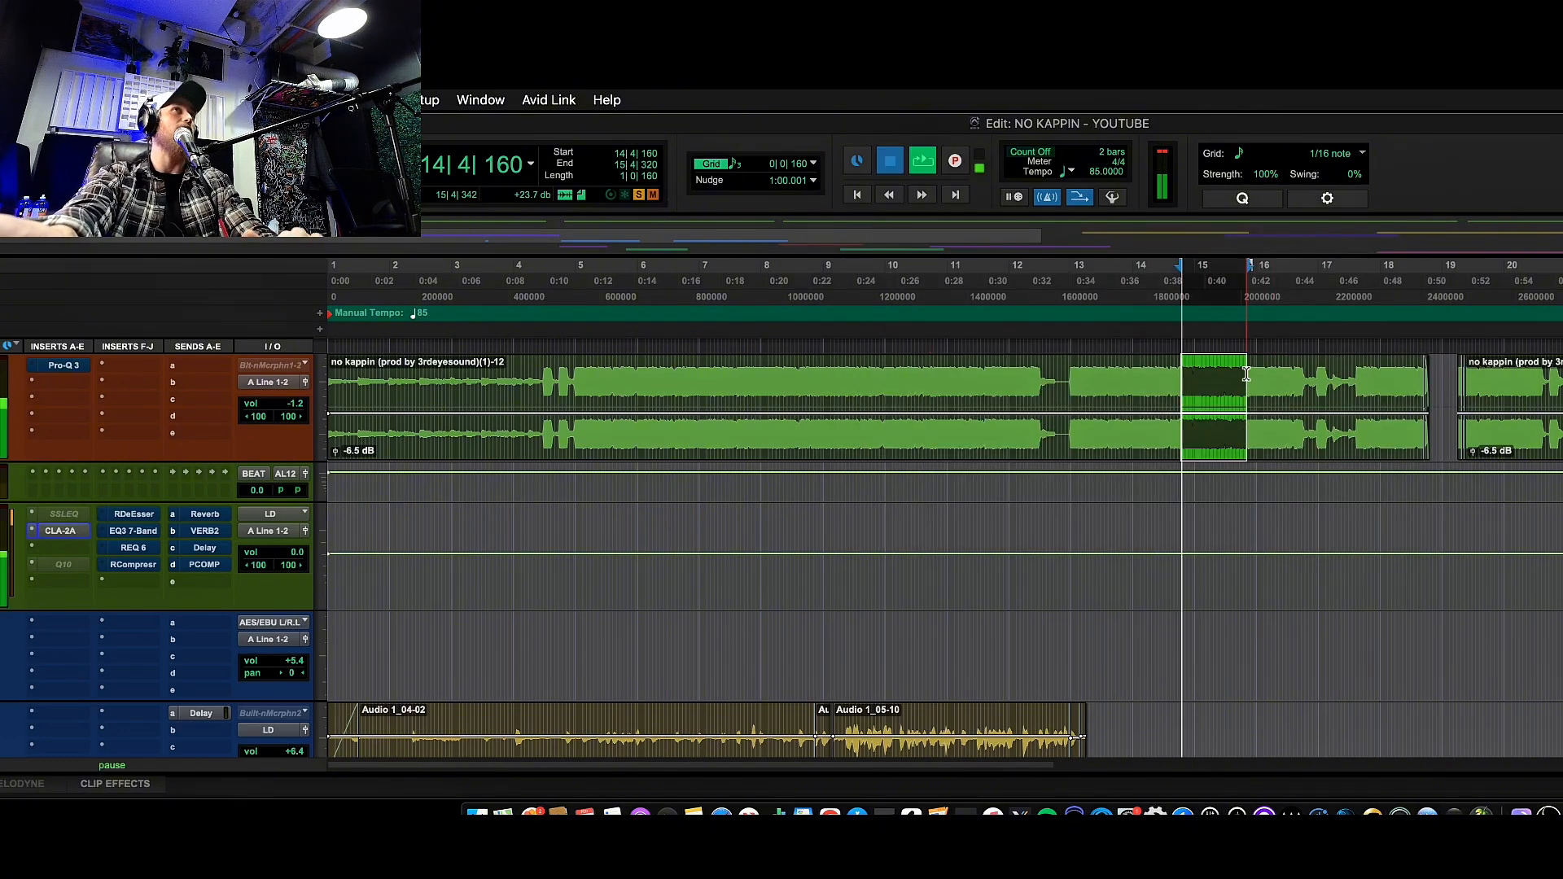
pyautogui.press('space')
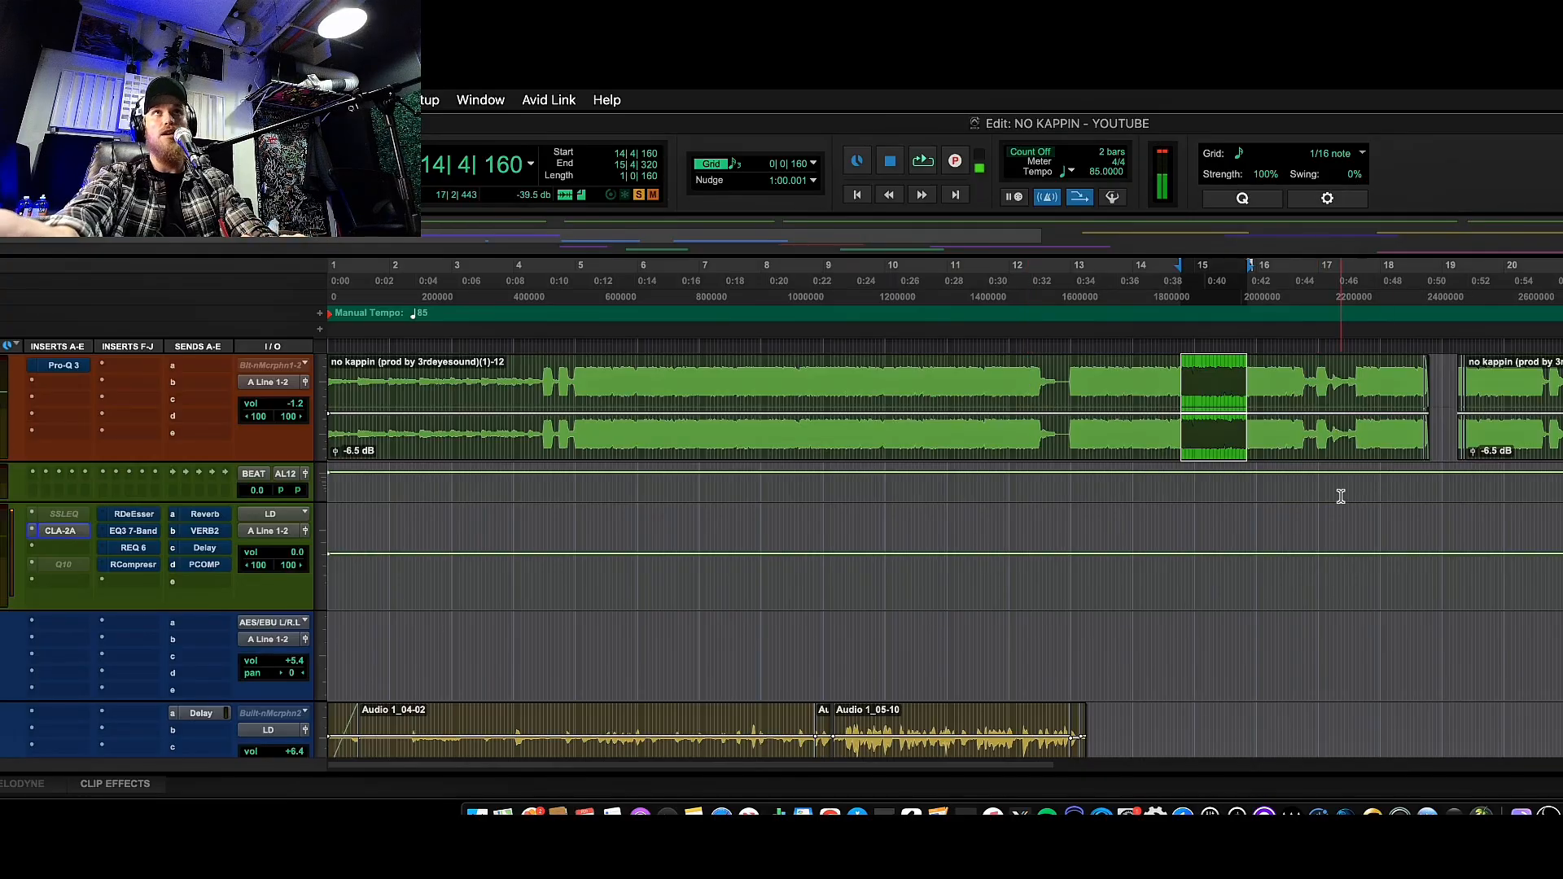
pyautogui.moveTo(1295, 531); pyautogui.dragTo(1422, 529)
pyautogui.press('space')
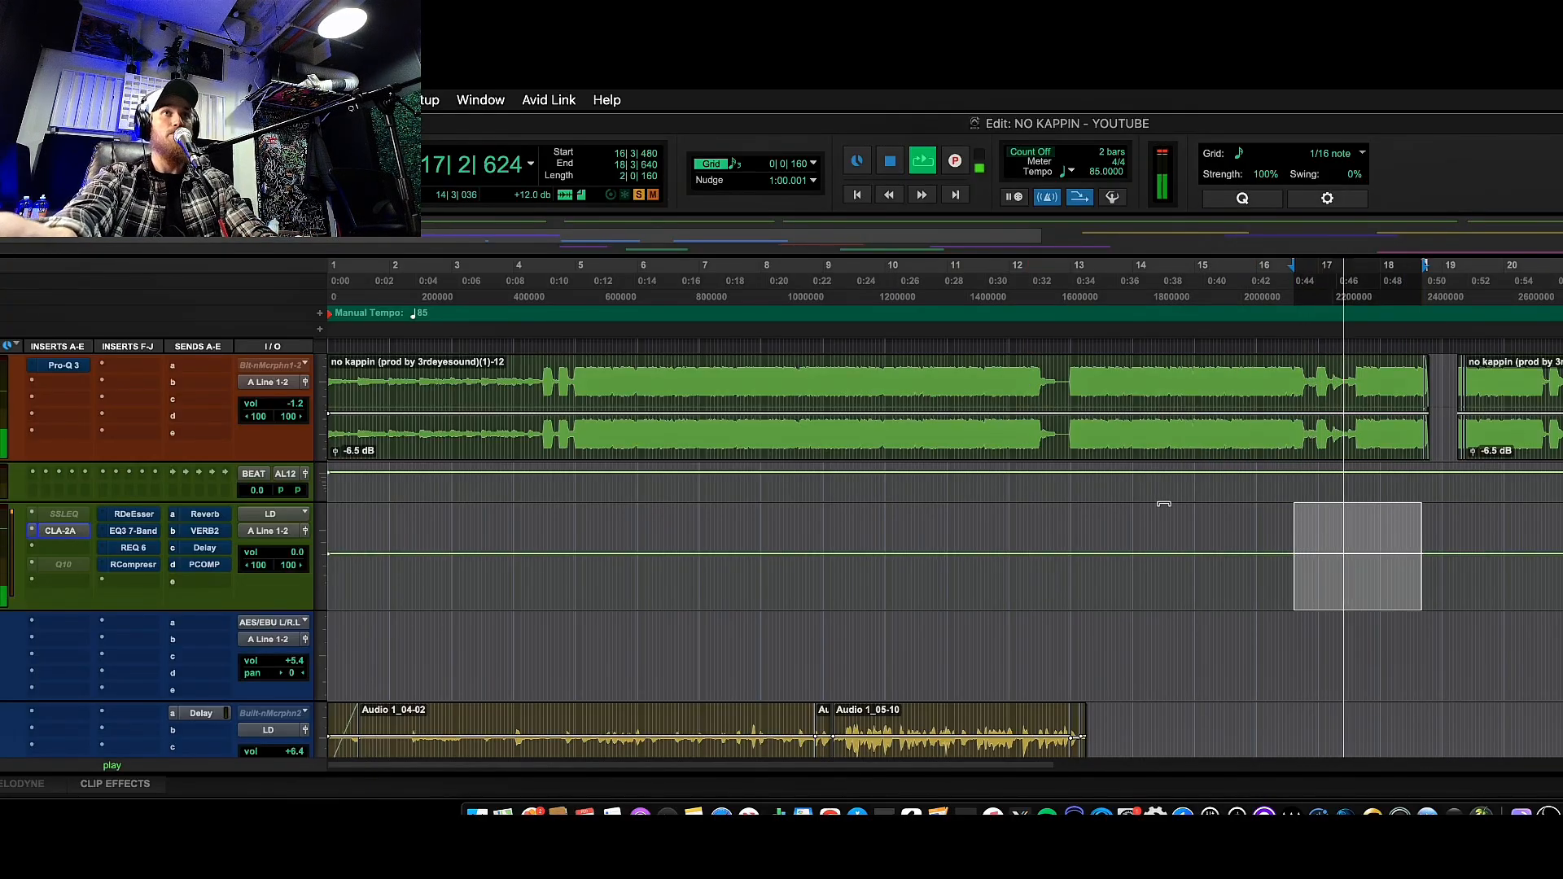
pyautogui.press('space')
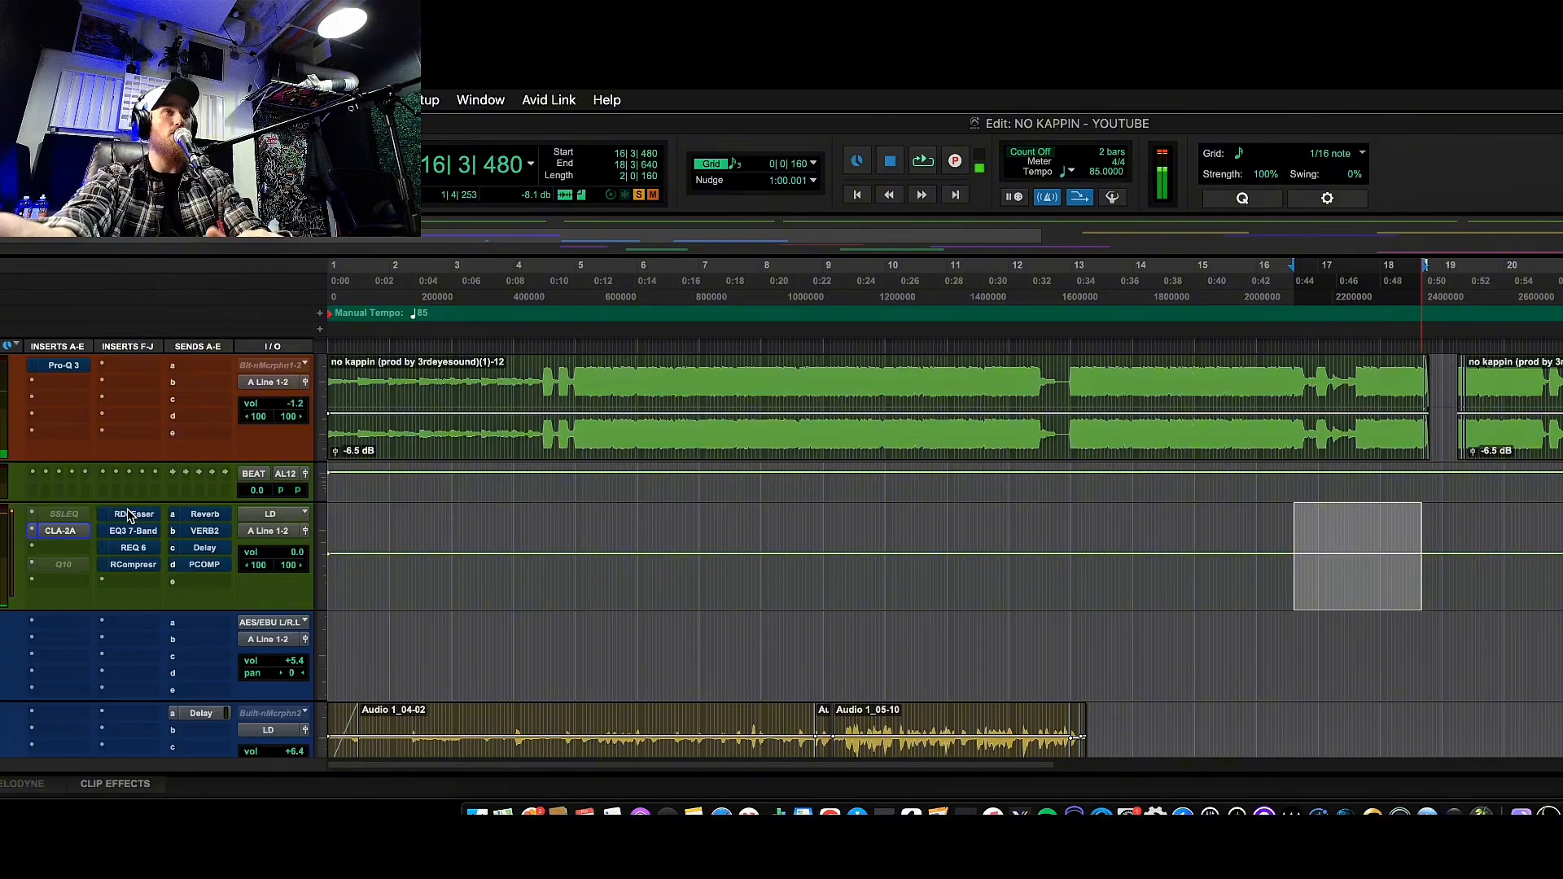
# Open the RDeEsser on the VOCAL BUS and audition its side chain signal from 16|3|480.
pyautogui.click(132, 513)
pyautogui.press('space')
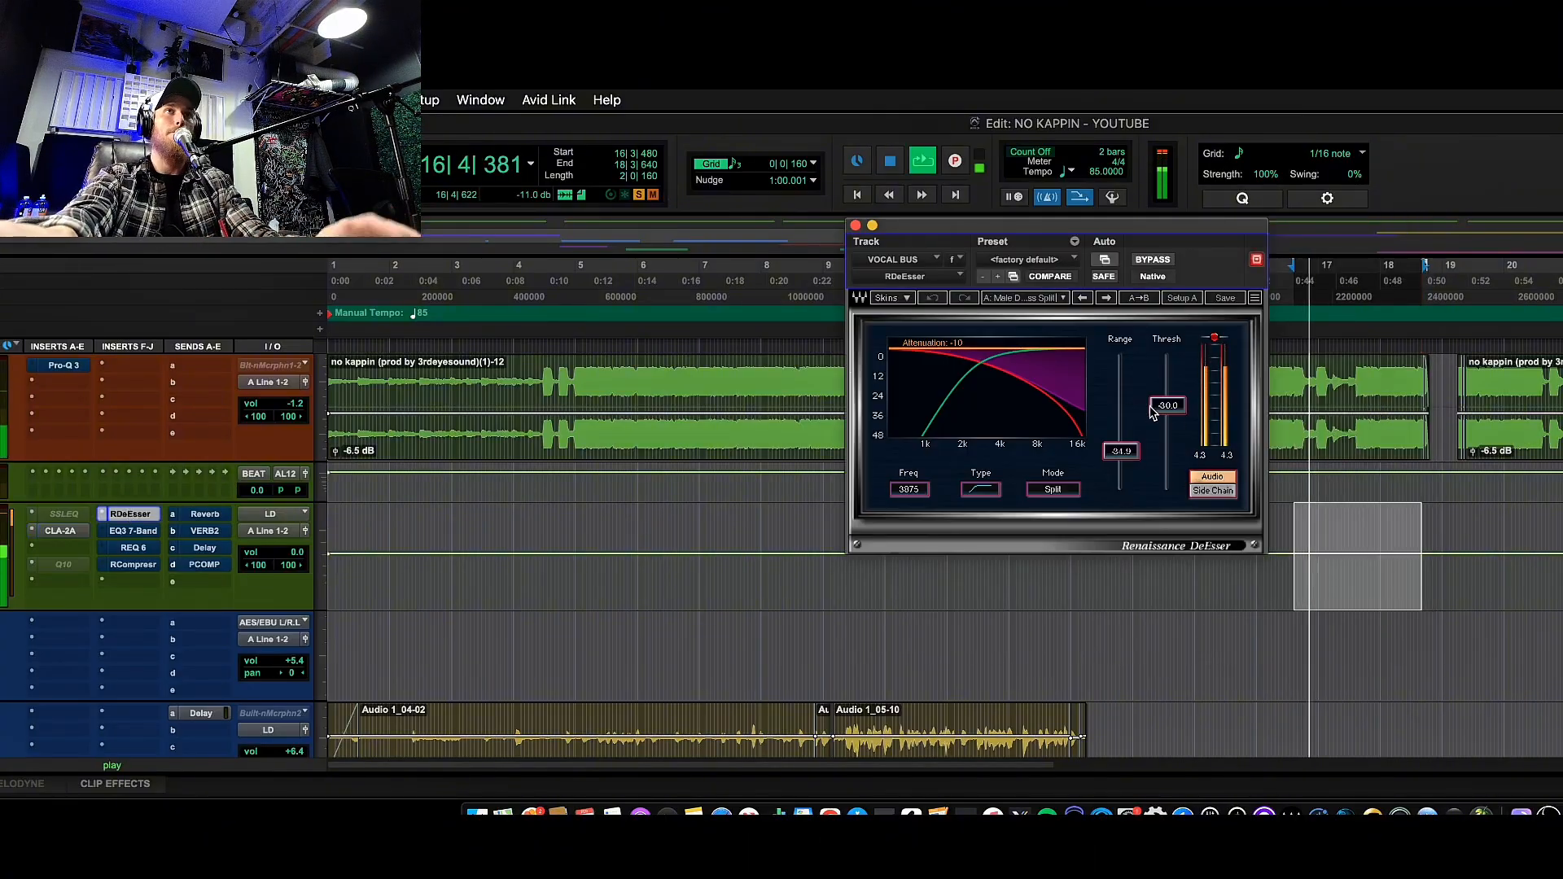
pyautogui.click(1213, 491)
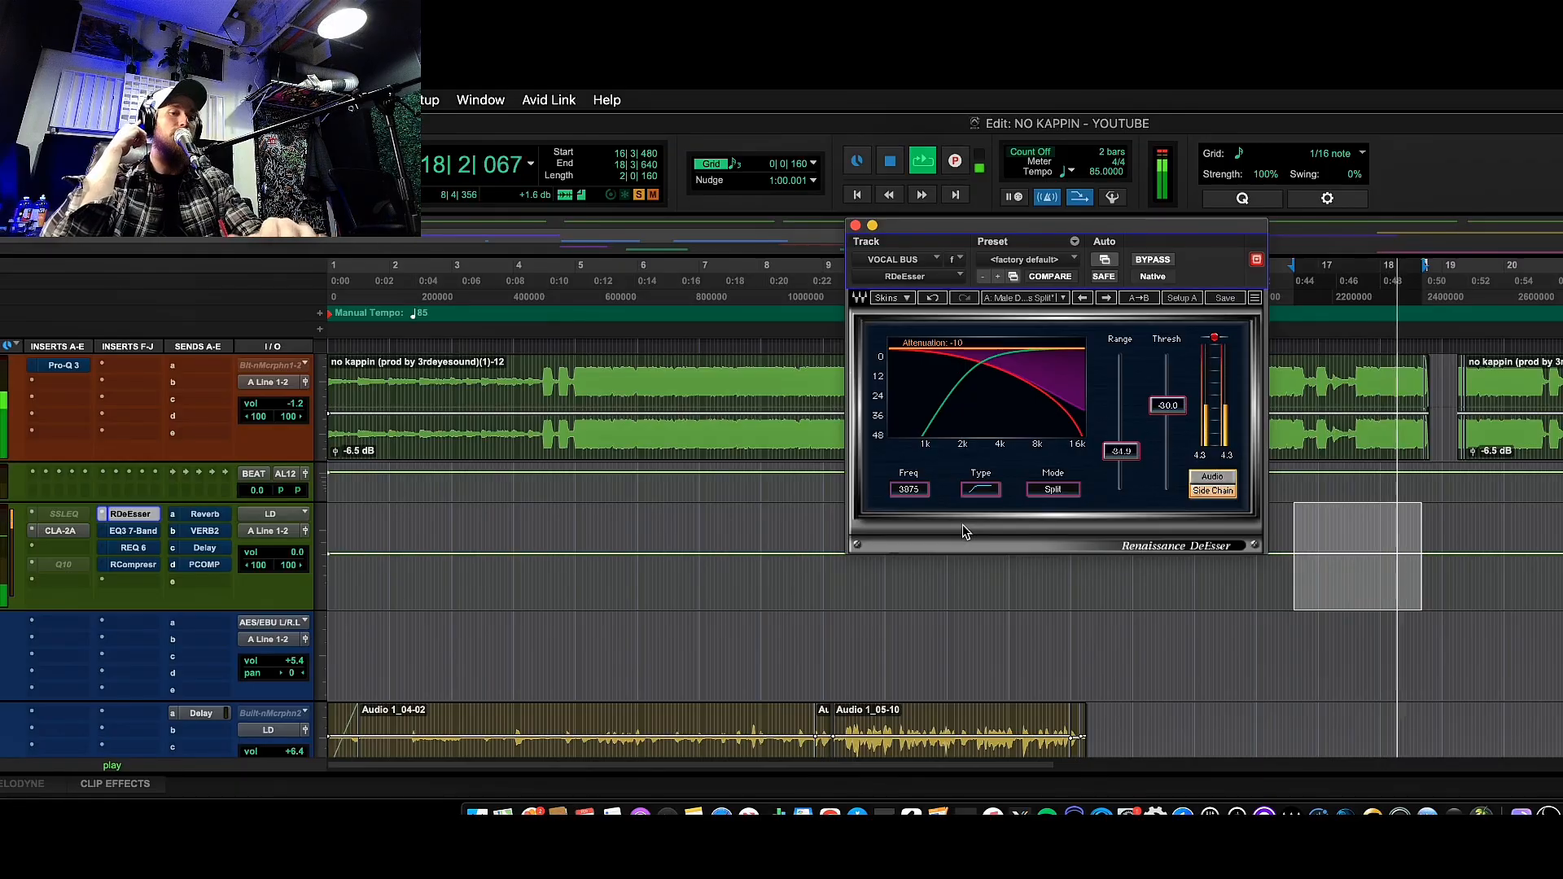
pyautogui.press('space')
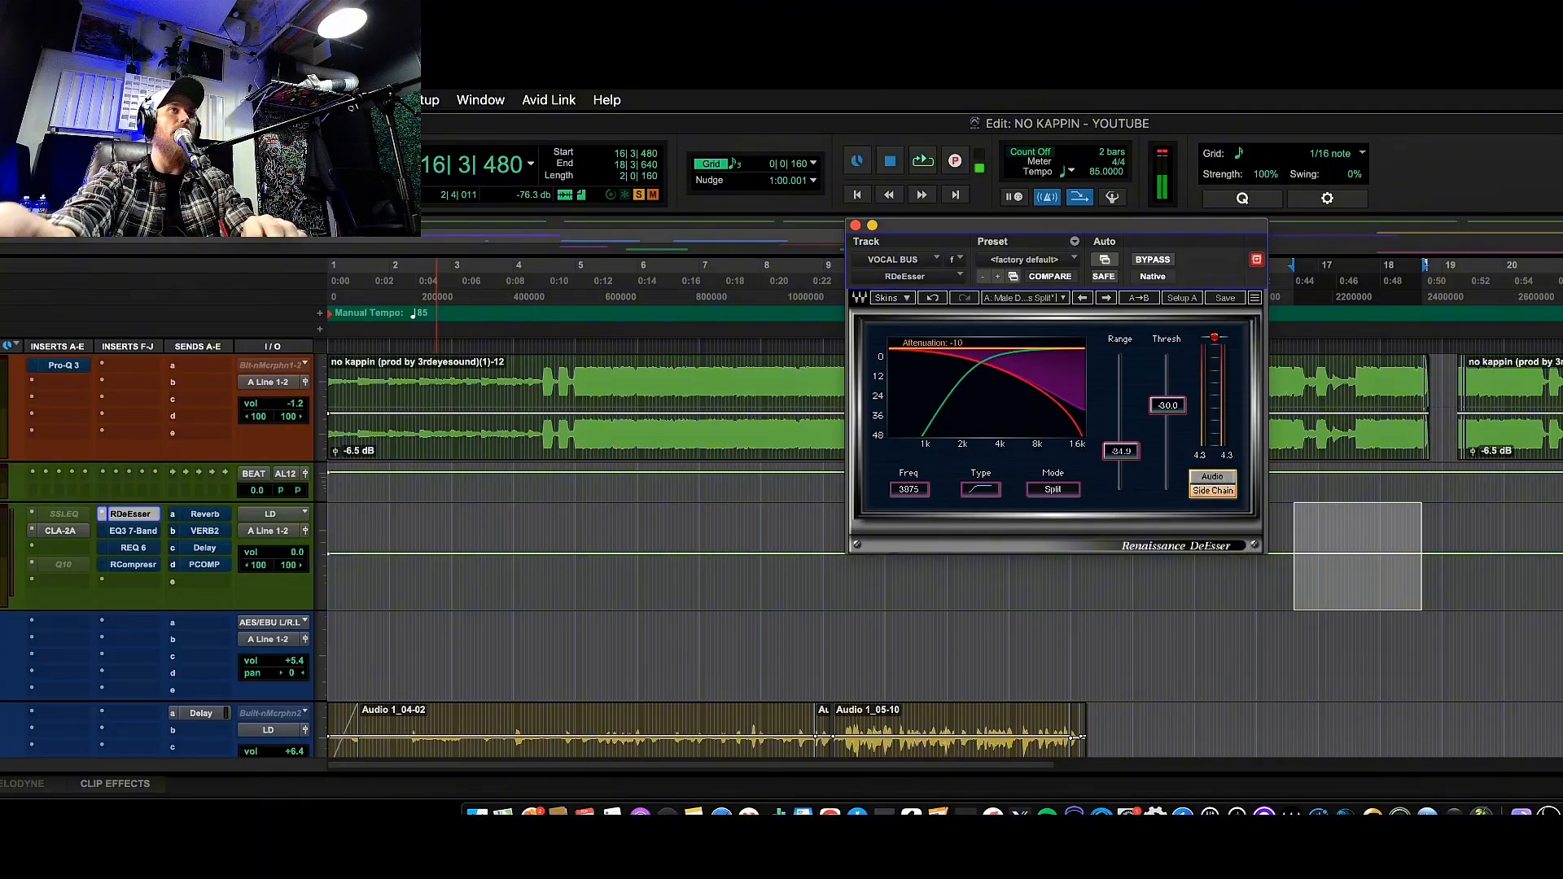
pyautogui.press('space')
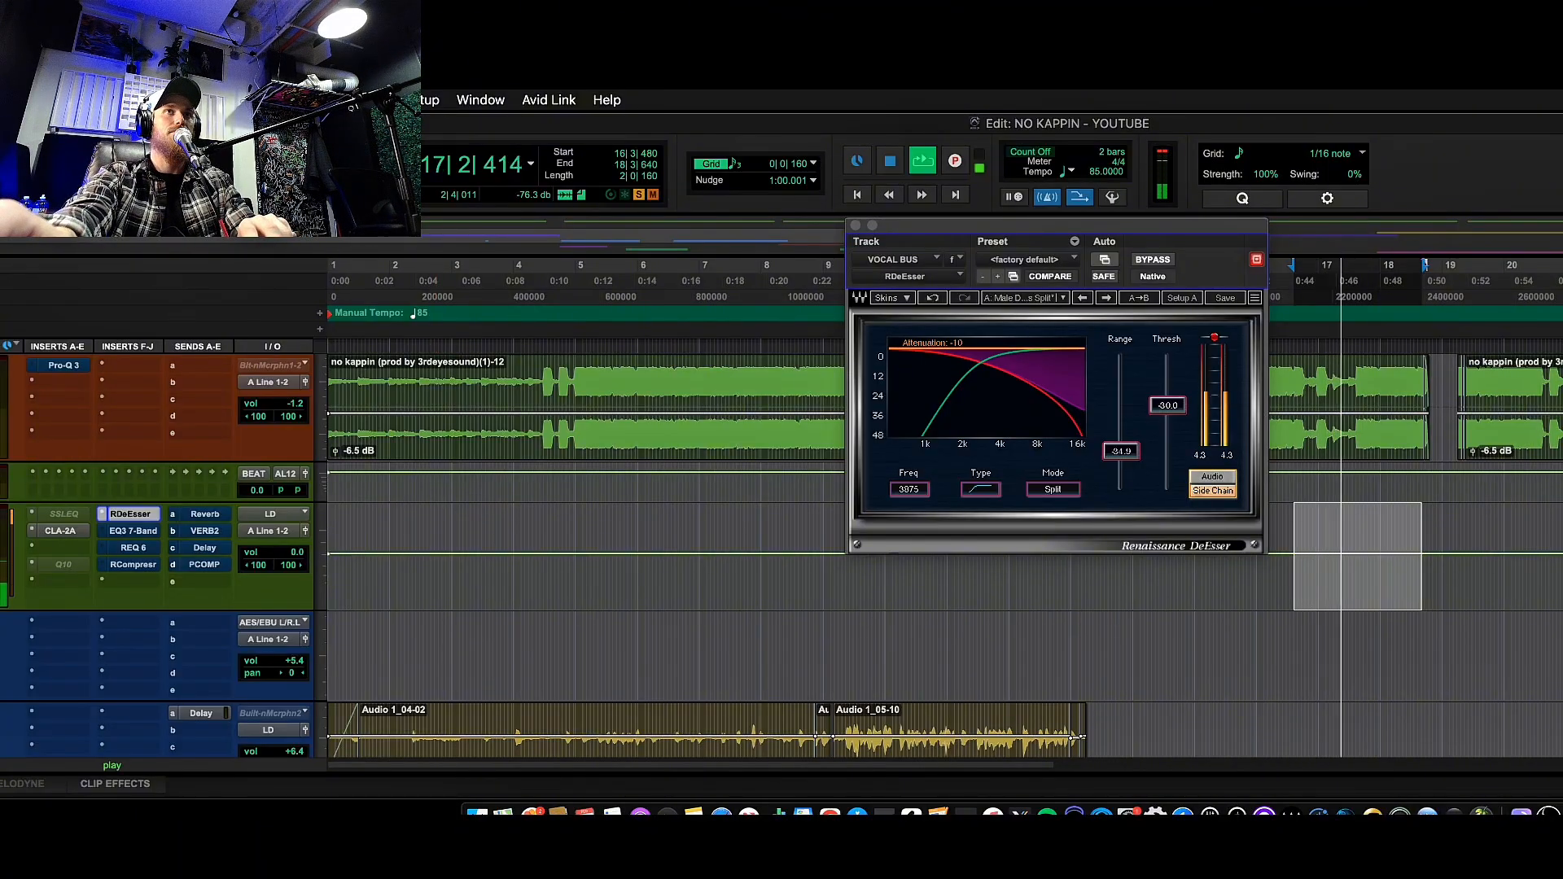
pyautogui.press('space')
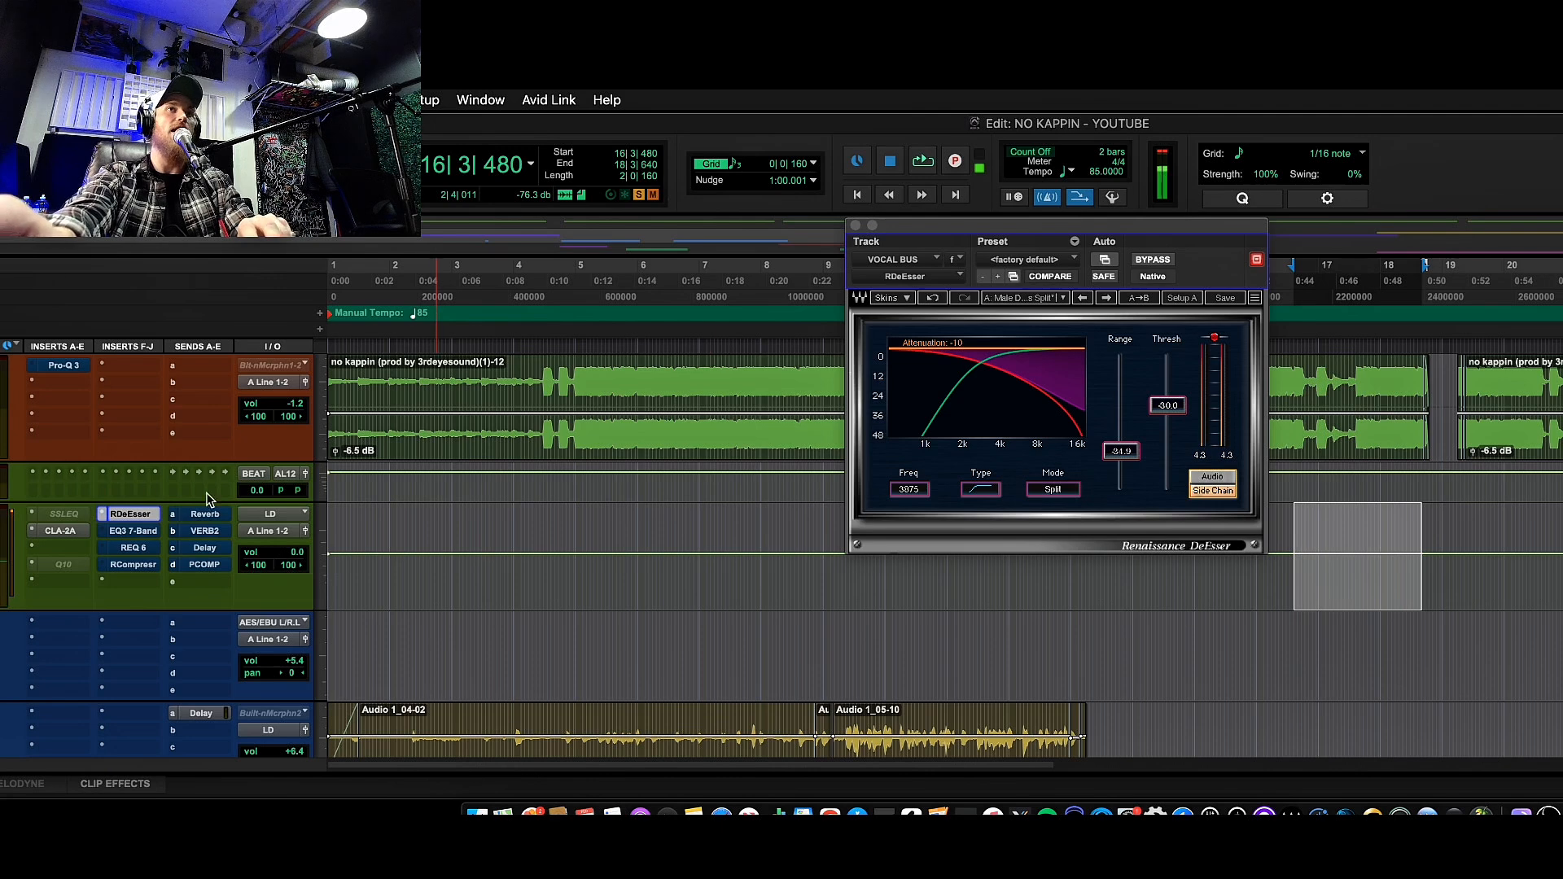
# Set the RDeEsser frequency to 3965, replay the side chain and switch monitoring back to Audio.
pyautogui.moveTo(910, 490); pyautogui.dragTo(910, 483)
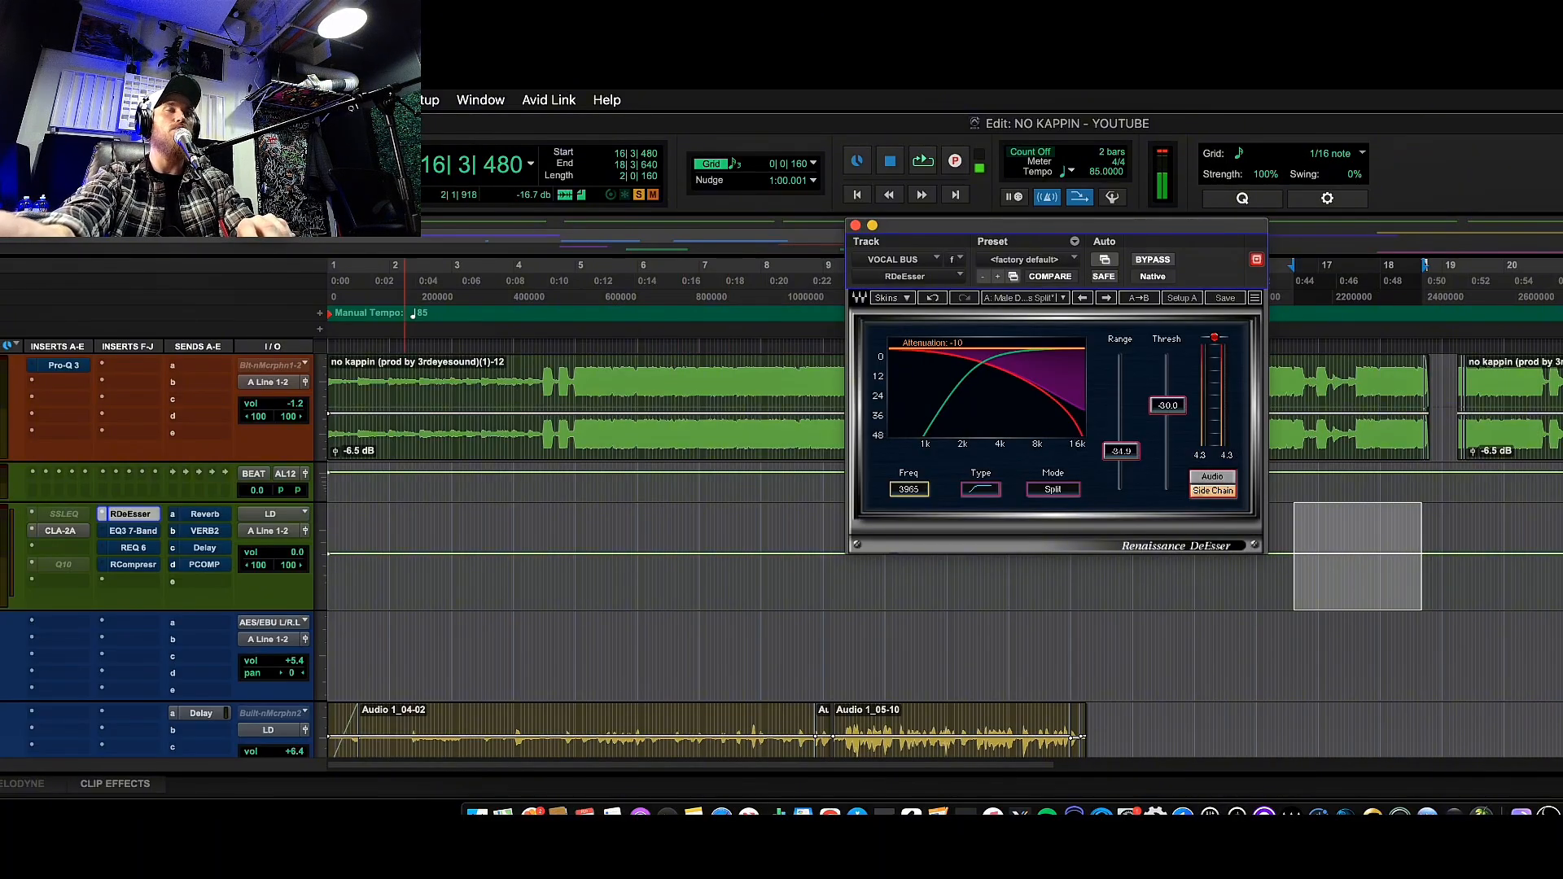
pyautogui.press('space')
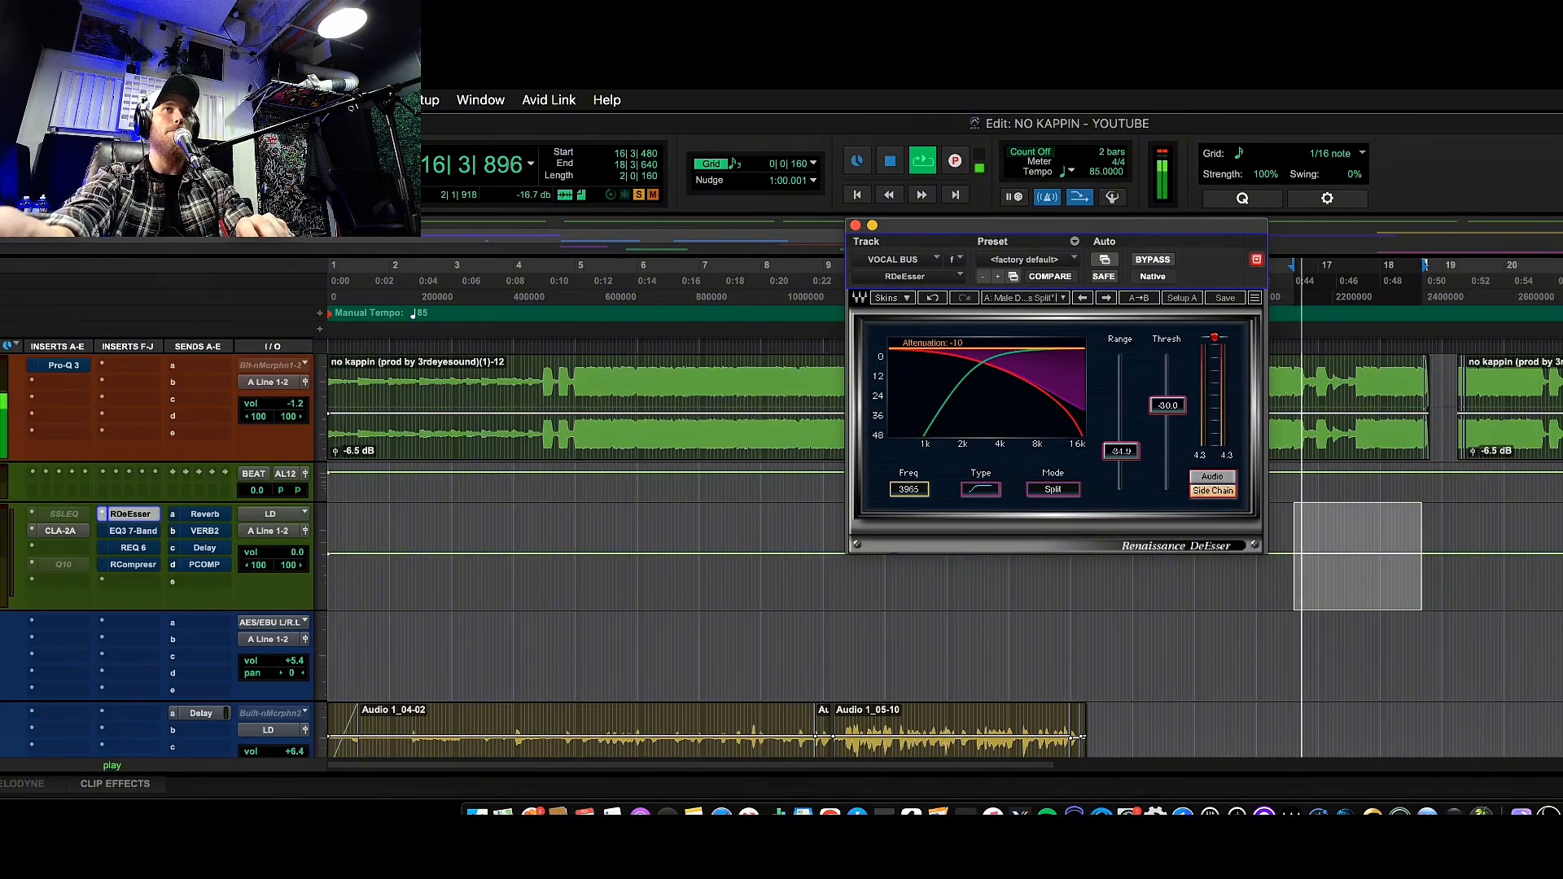
pyautogui.click(1215, 477)
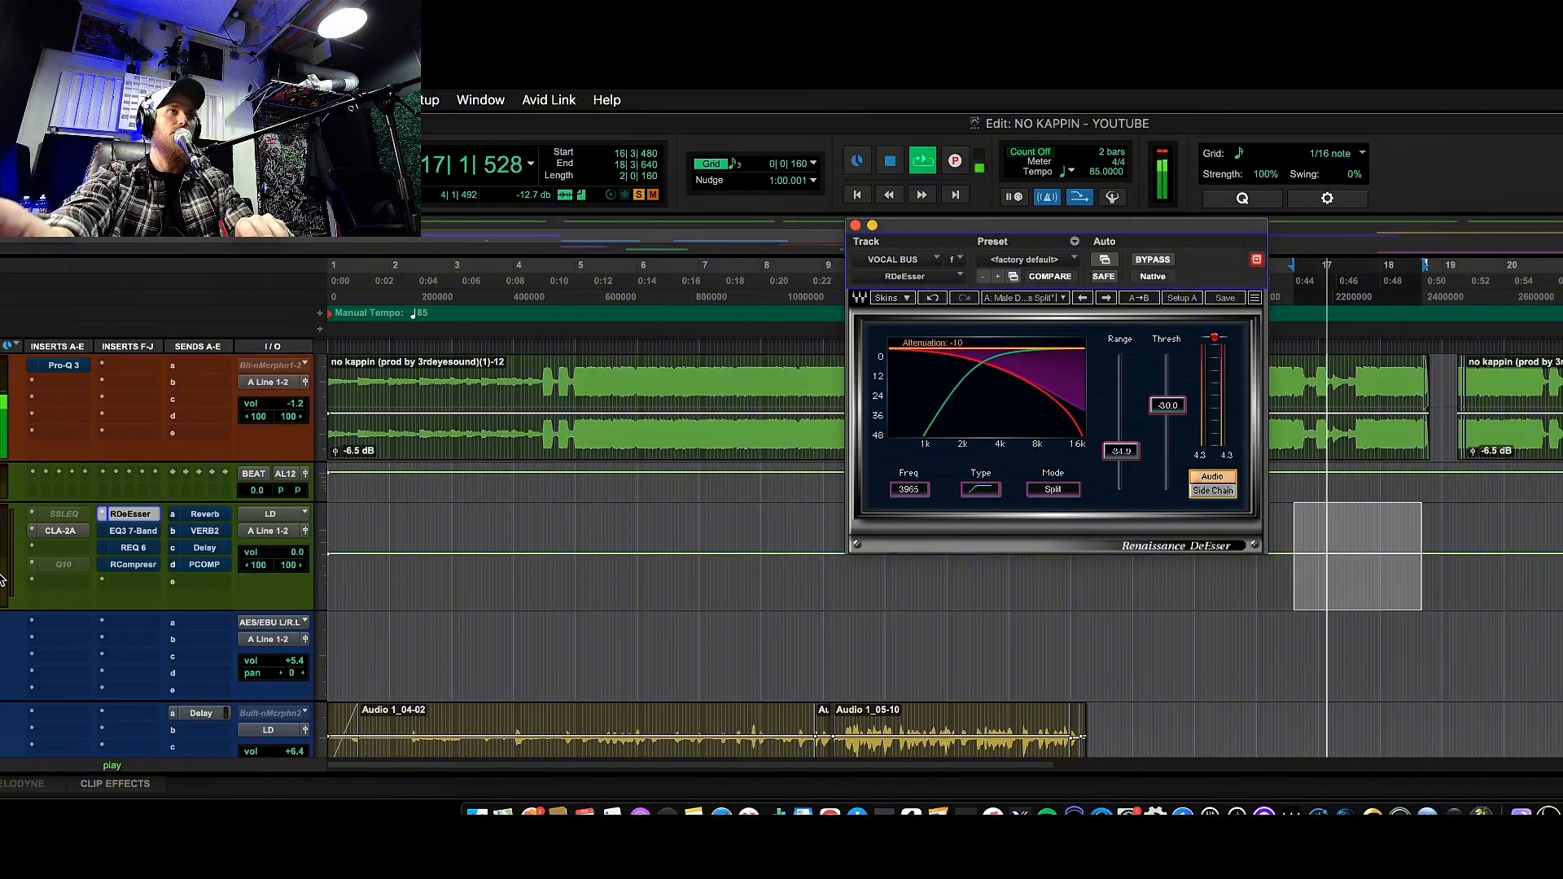
# Listen to the de-essed chorus from 20|2|000 while checking the vocal tracks and the VOCAL BUS.
pyautogui.scroll(-6, 4, 578)
pyautogui.press('space')
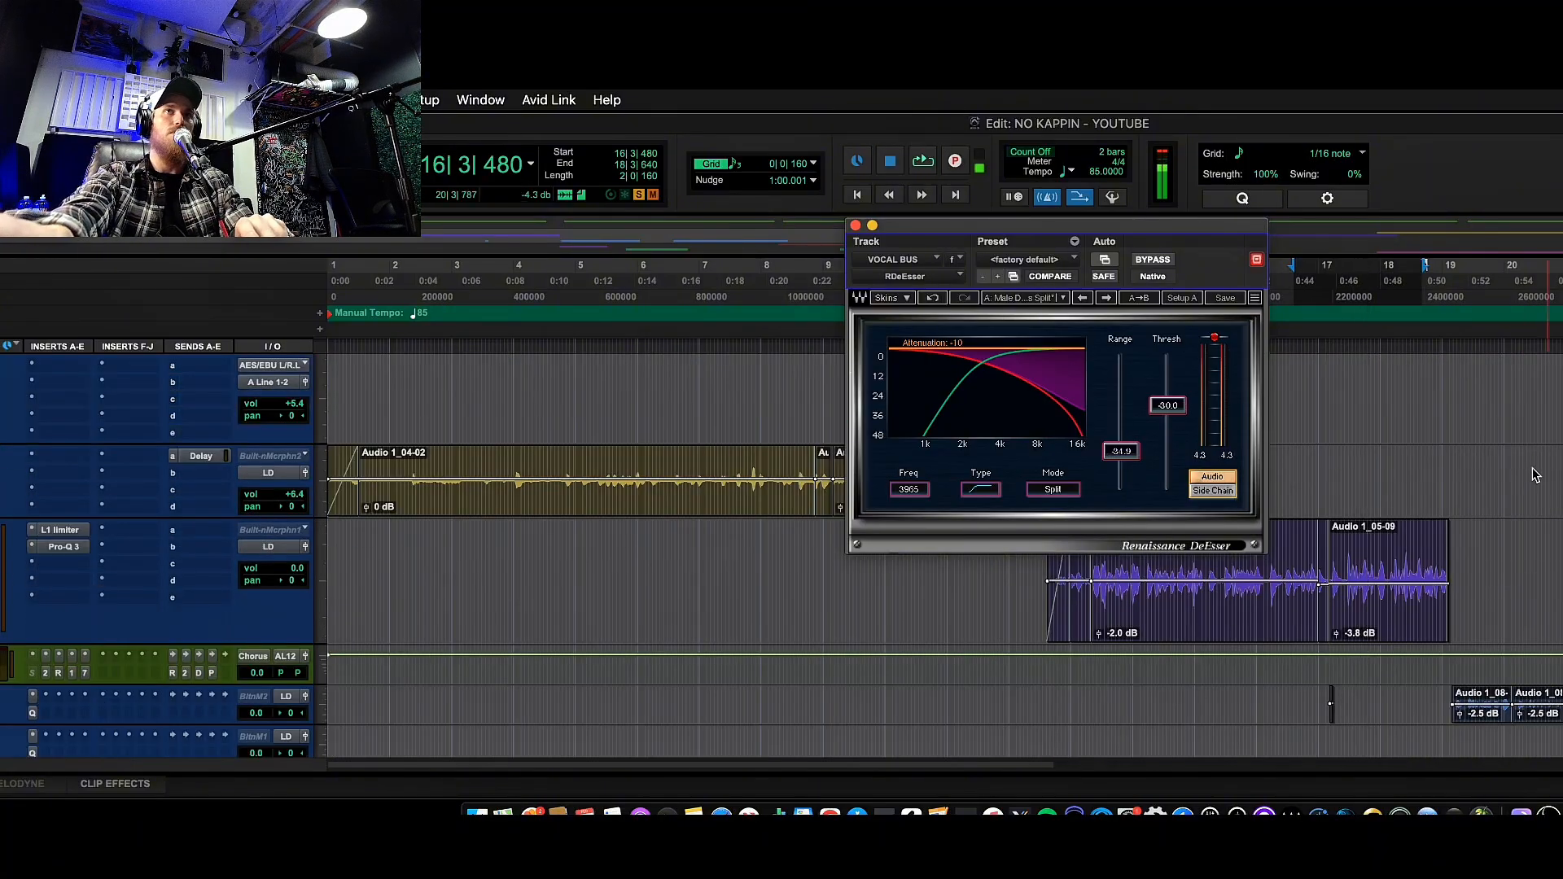
pyautogui.click(1520, 476)
pyautogui.press('space')
pyautogui.scroll(7, 489, 600)
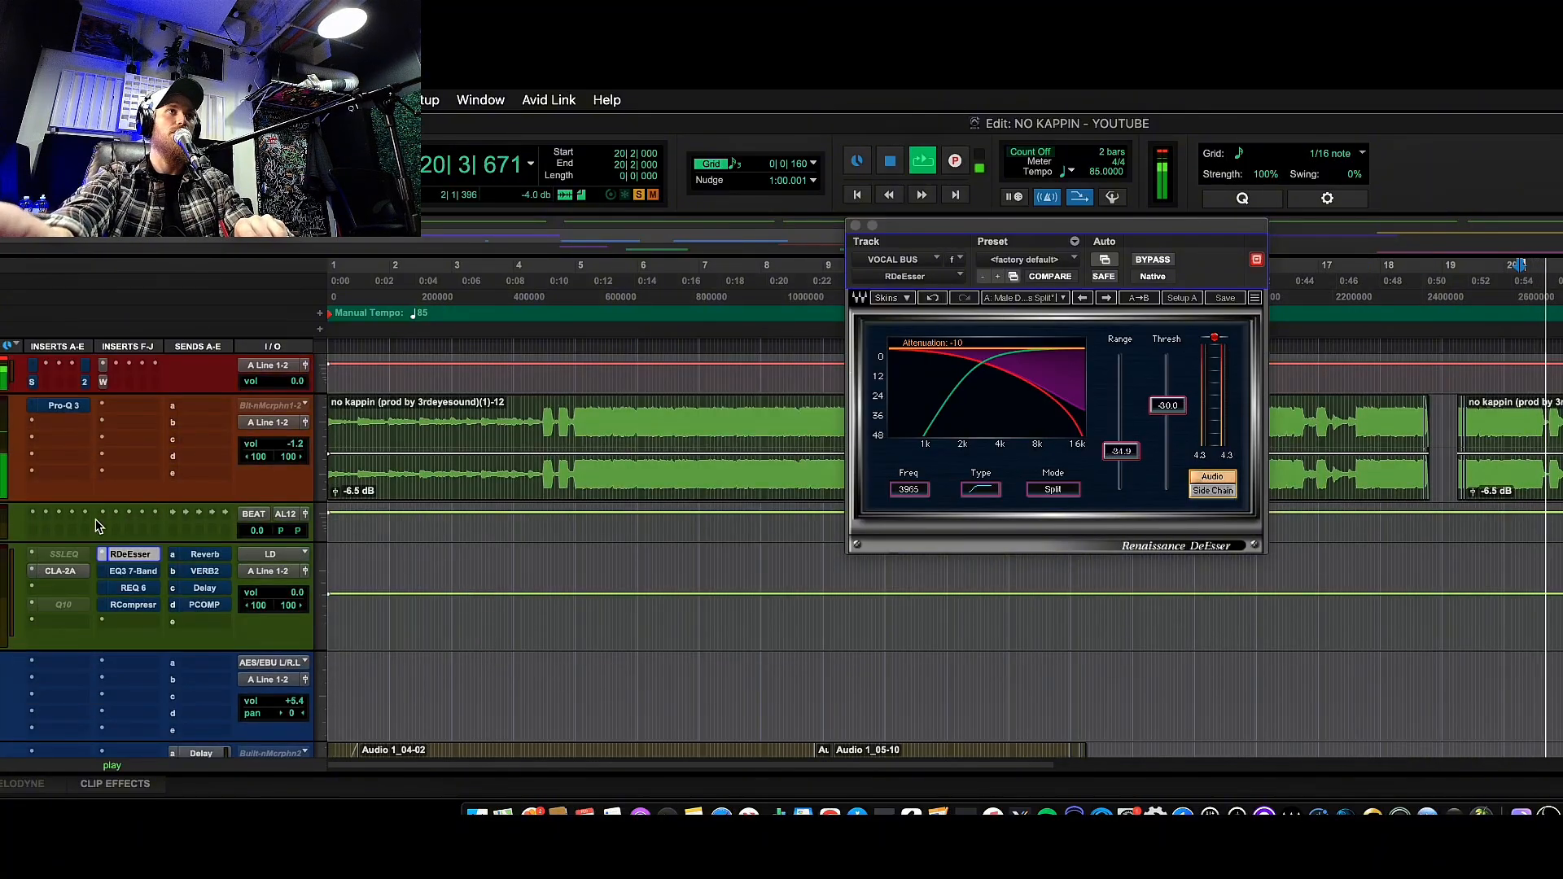
pyautogui.press('space')
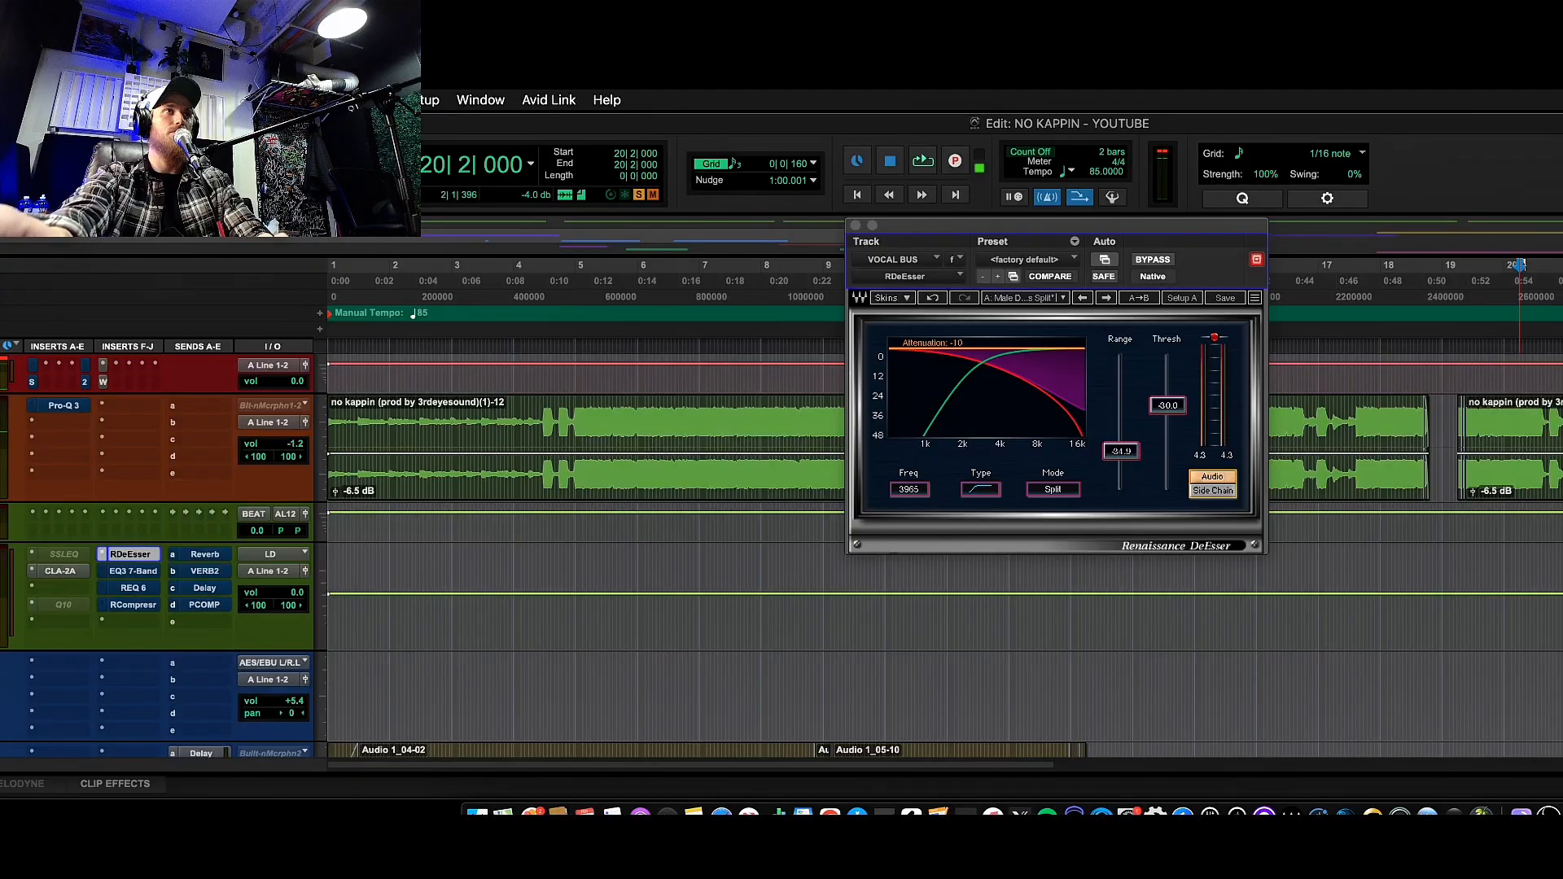
pyautogui.scroll(-7, 1330, 704)
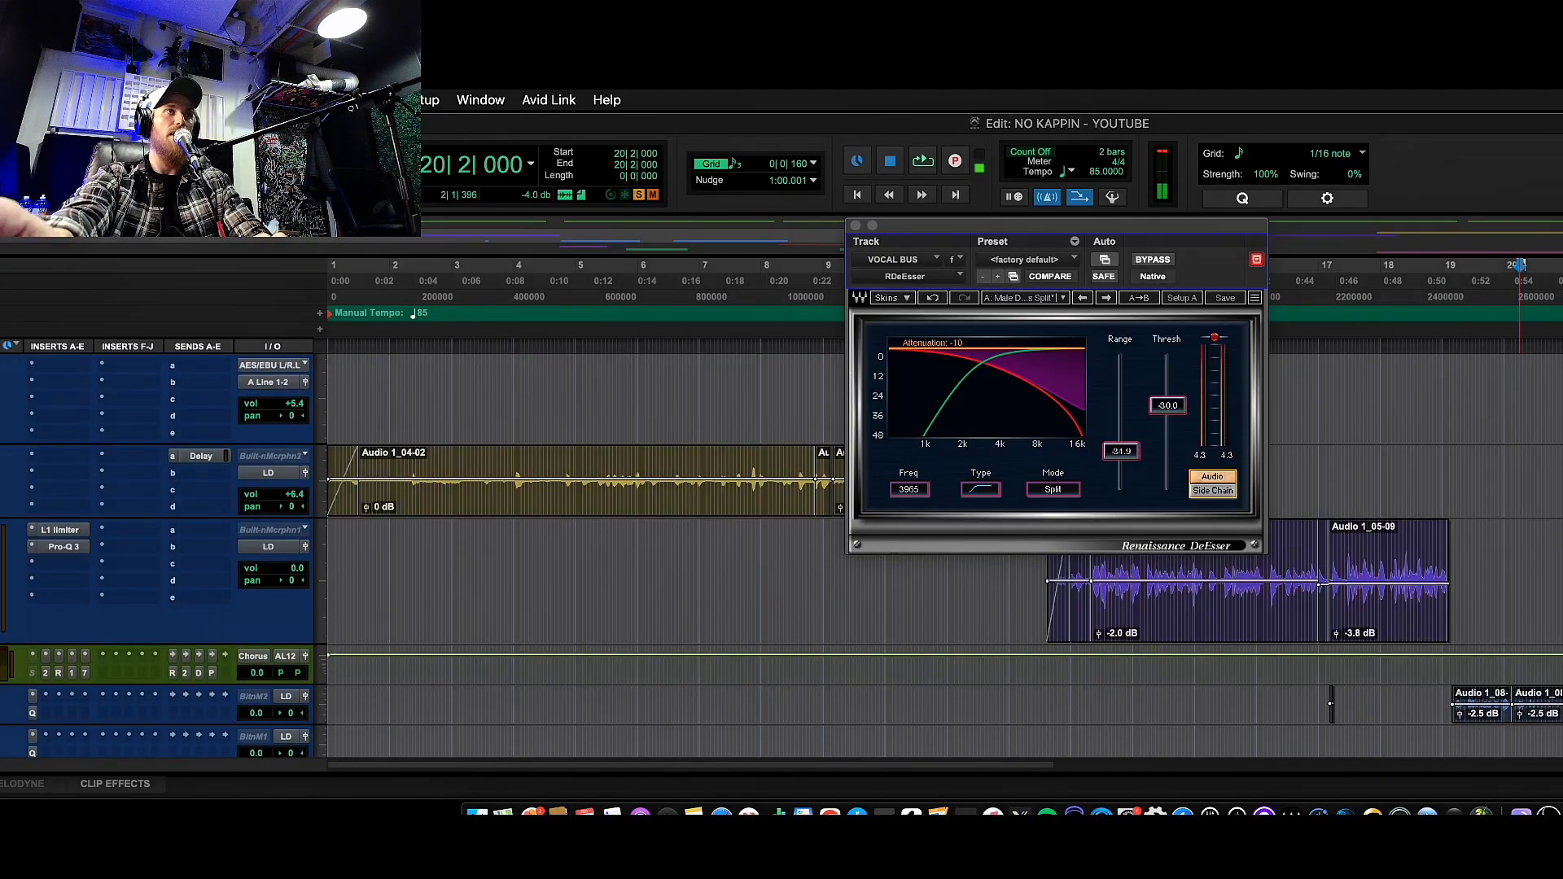
pyautogui.scroll(-7, 895, 570)
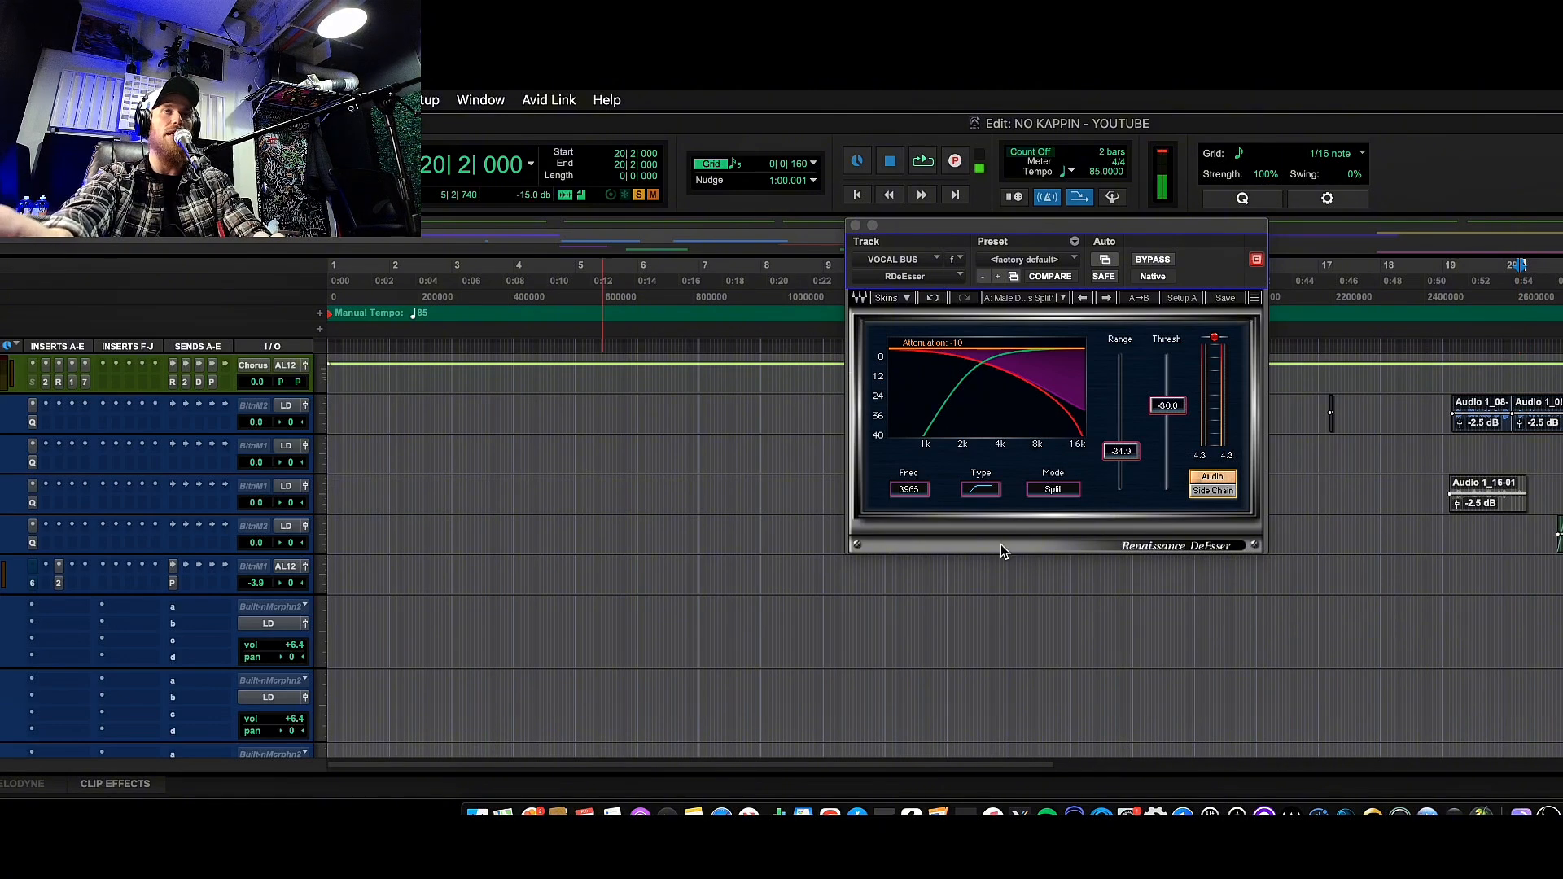
pyautogui.press('space')
pyautogui.scroll(13, 1446, 593)
pyautogui.scroll(-3, 1446, 593)
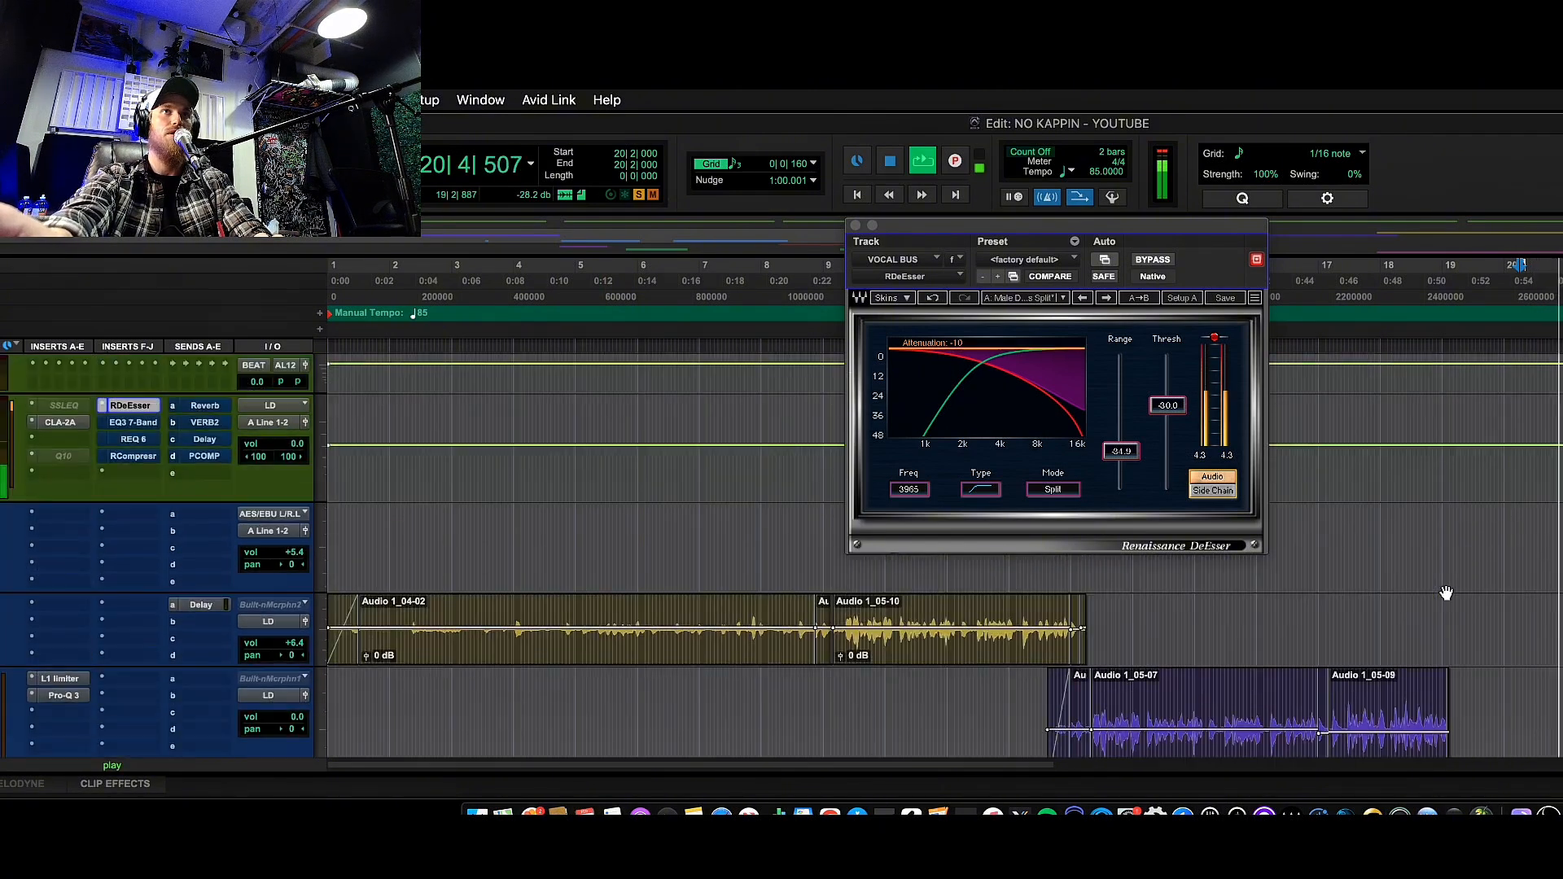
# Select the range from 19|1|000 to 24|2|320 and listen to it through the de-esser.
pyautogui.moveTo(1442, 542); pyautogui.dragTo(1562, 546)
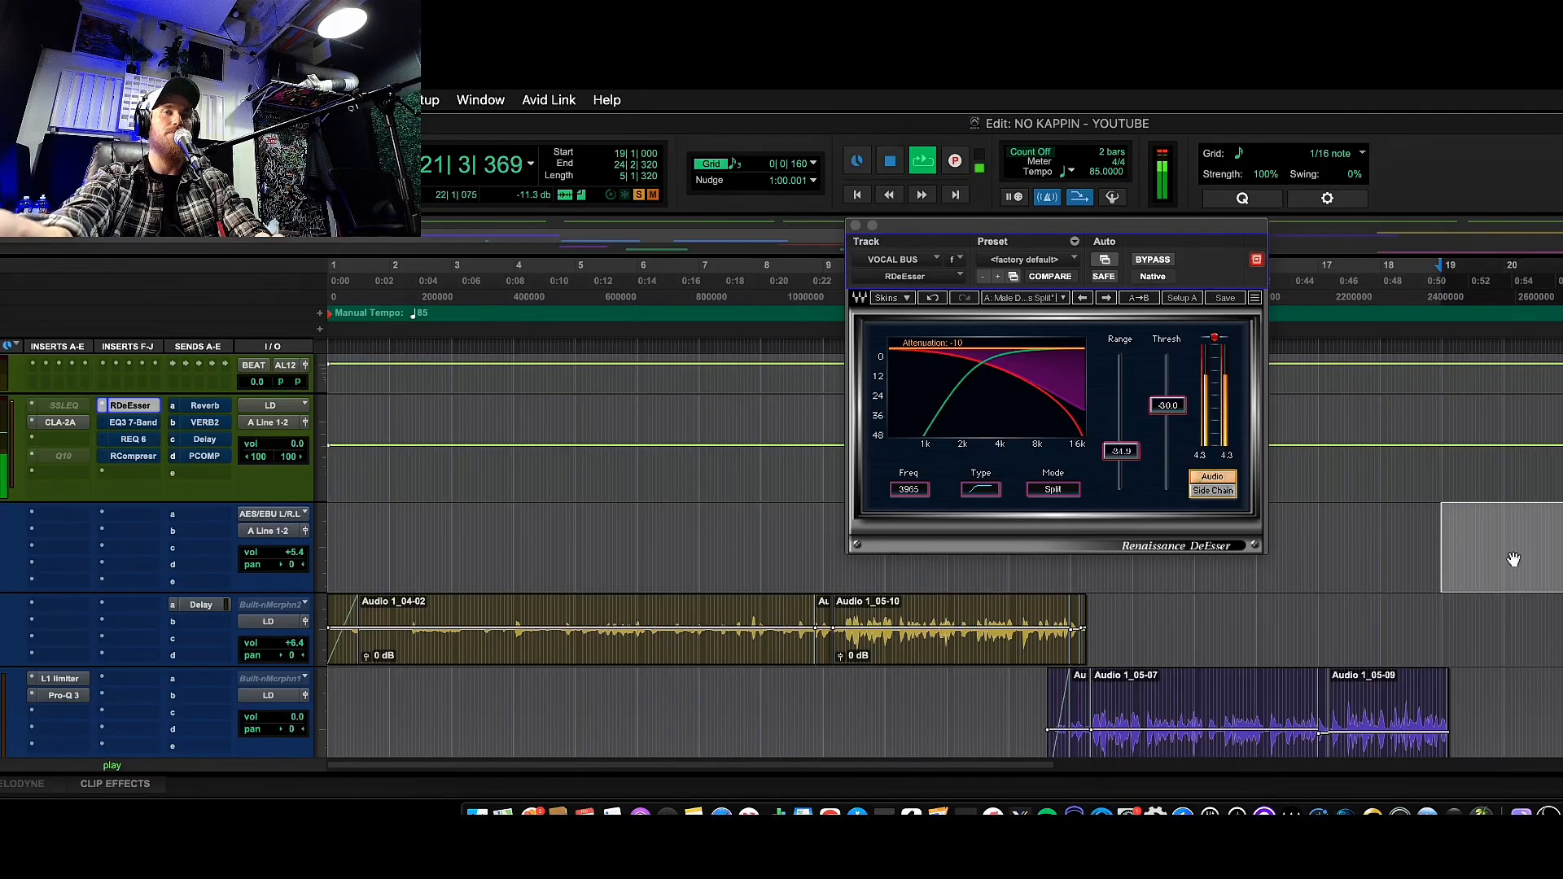
pyautogui.press('space')
pyautogui.press('space')
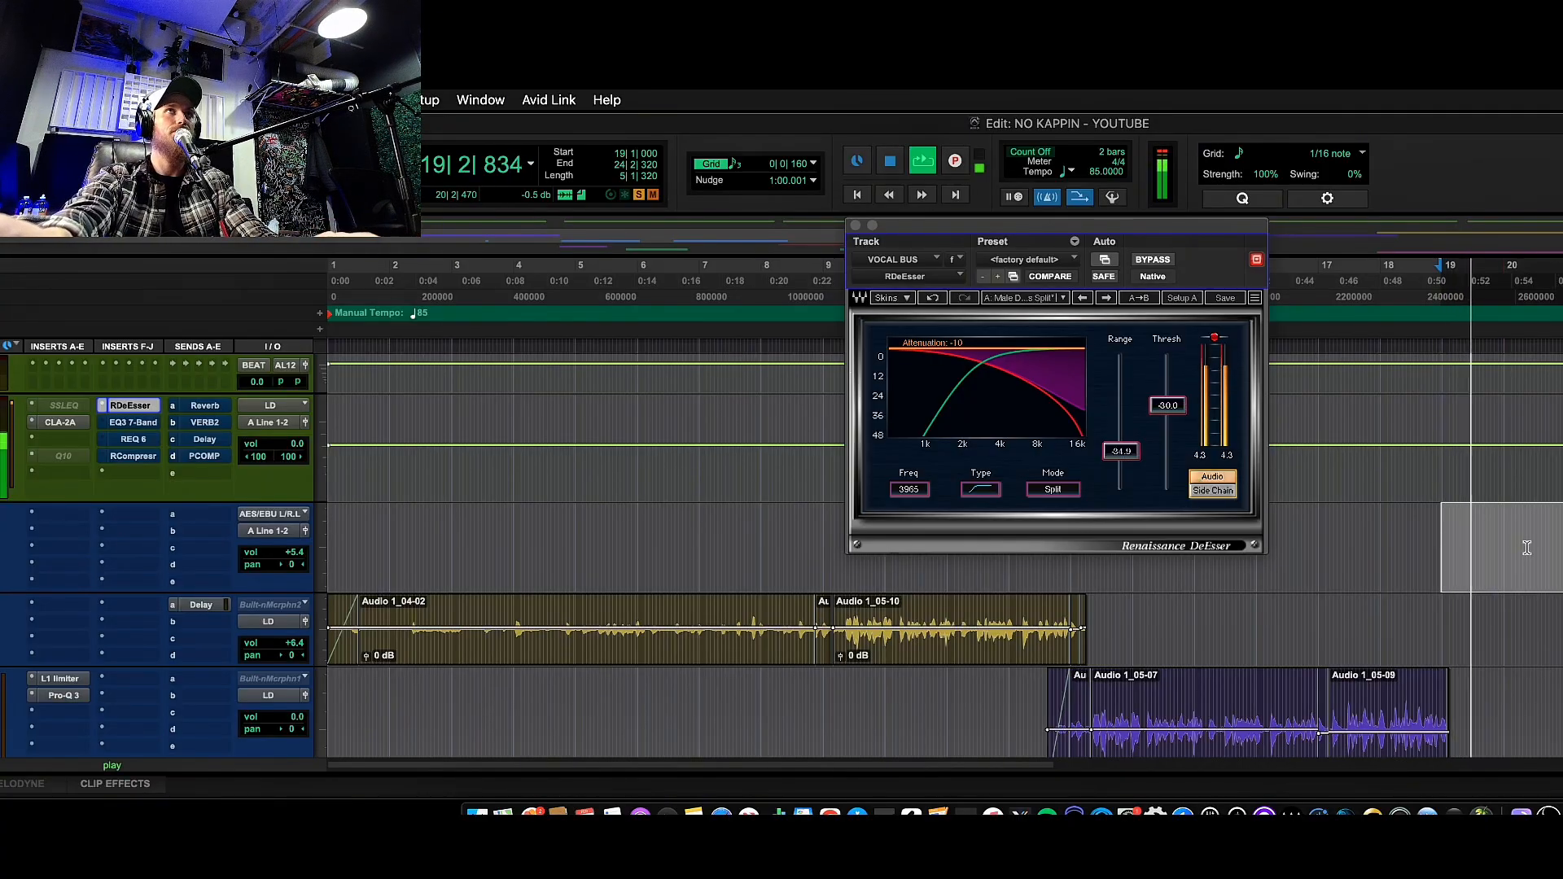
pyautogui.press('space')
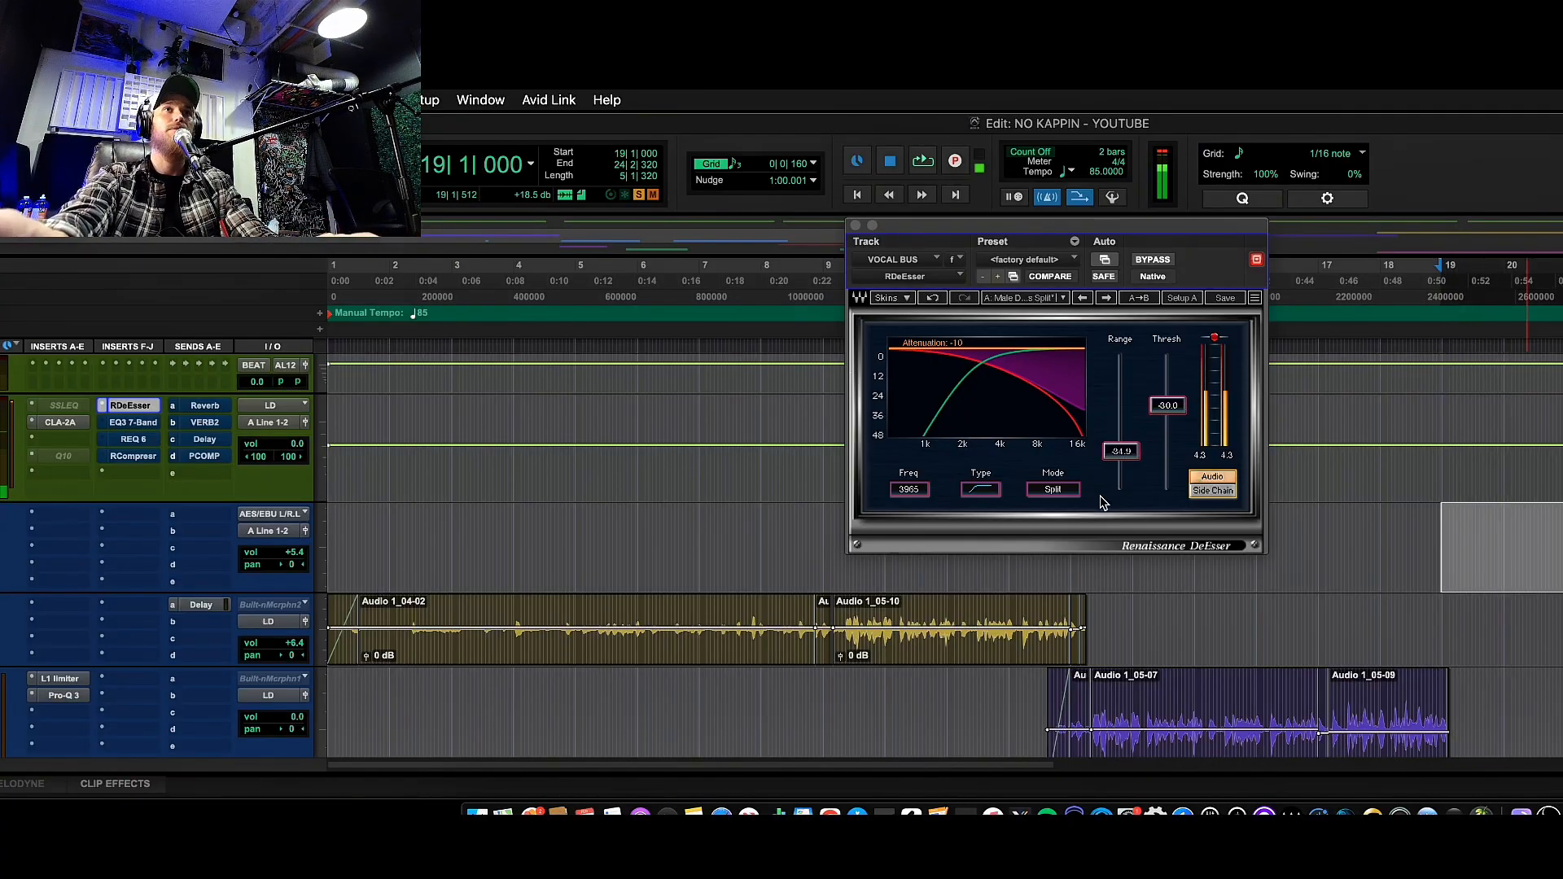
# Open the EQ3 7-Band on the VOCAL BUS and set its MF band frequency to 659.8 Hz during playback.
pyautogui.press('space')
pyautogui.click(133, 422)
pyautogui.press('space')
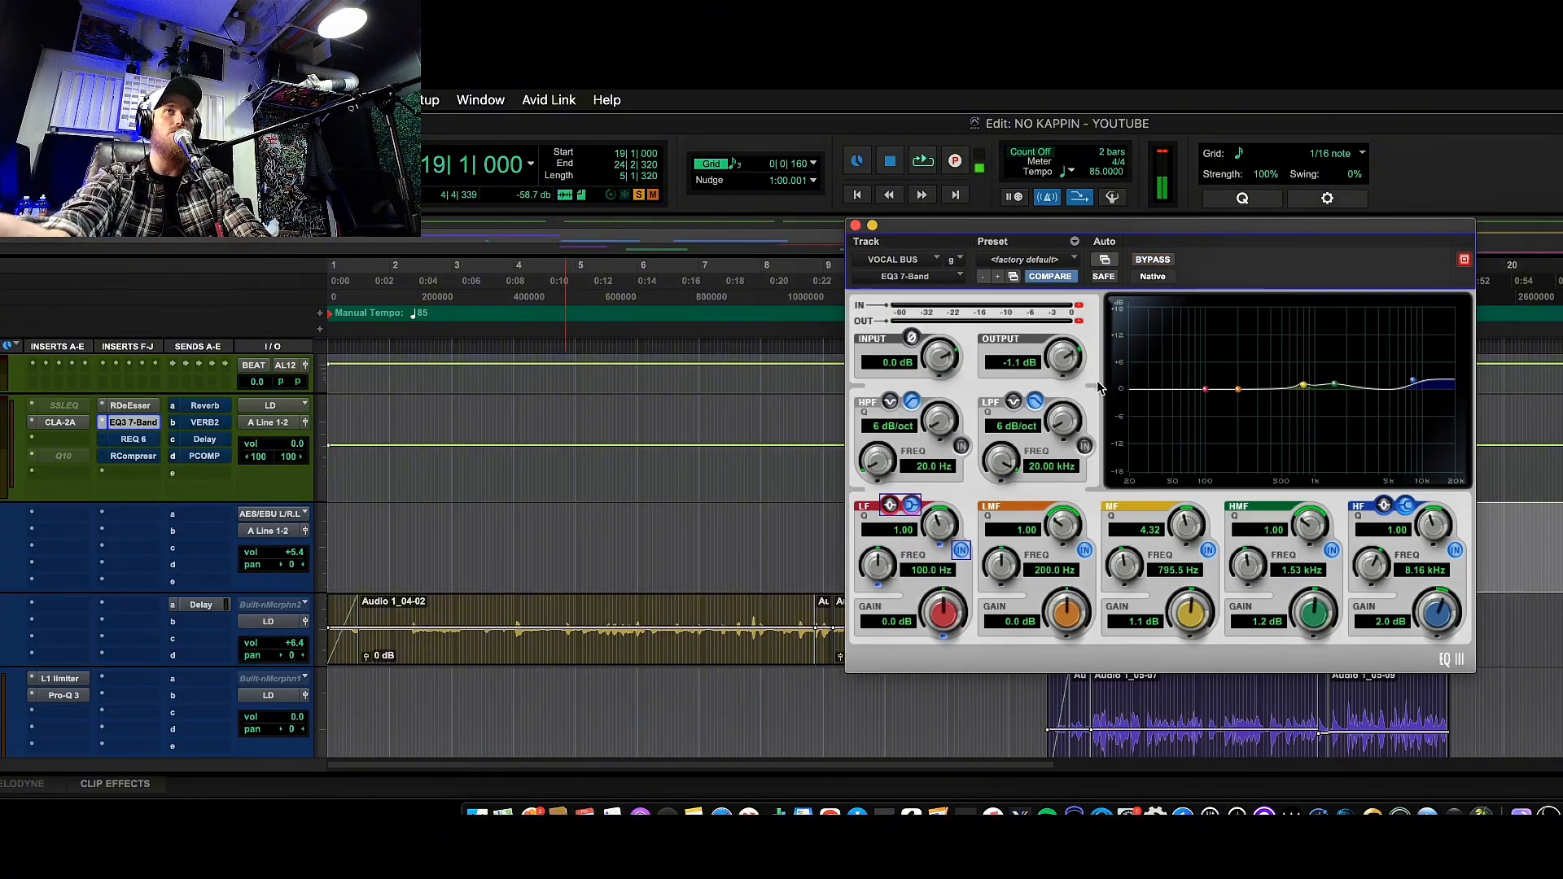
pyautogui.press('space')
pyautogui.moveTo(1189, 229); pyautogui.dragTo(728, 267)
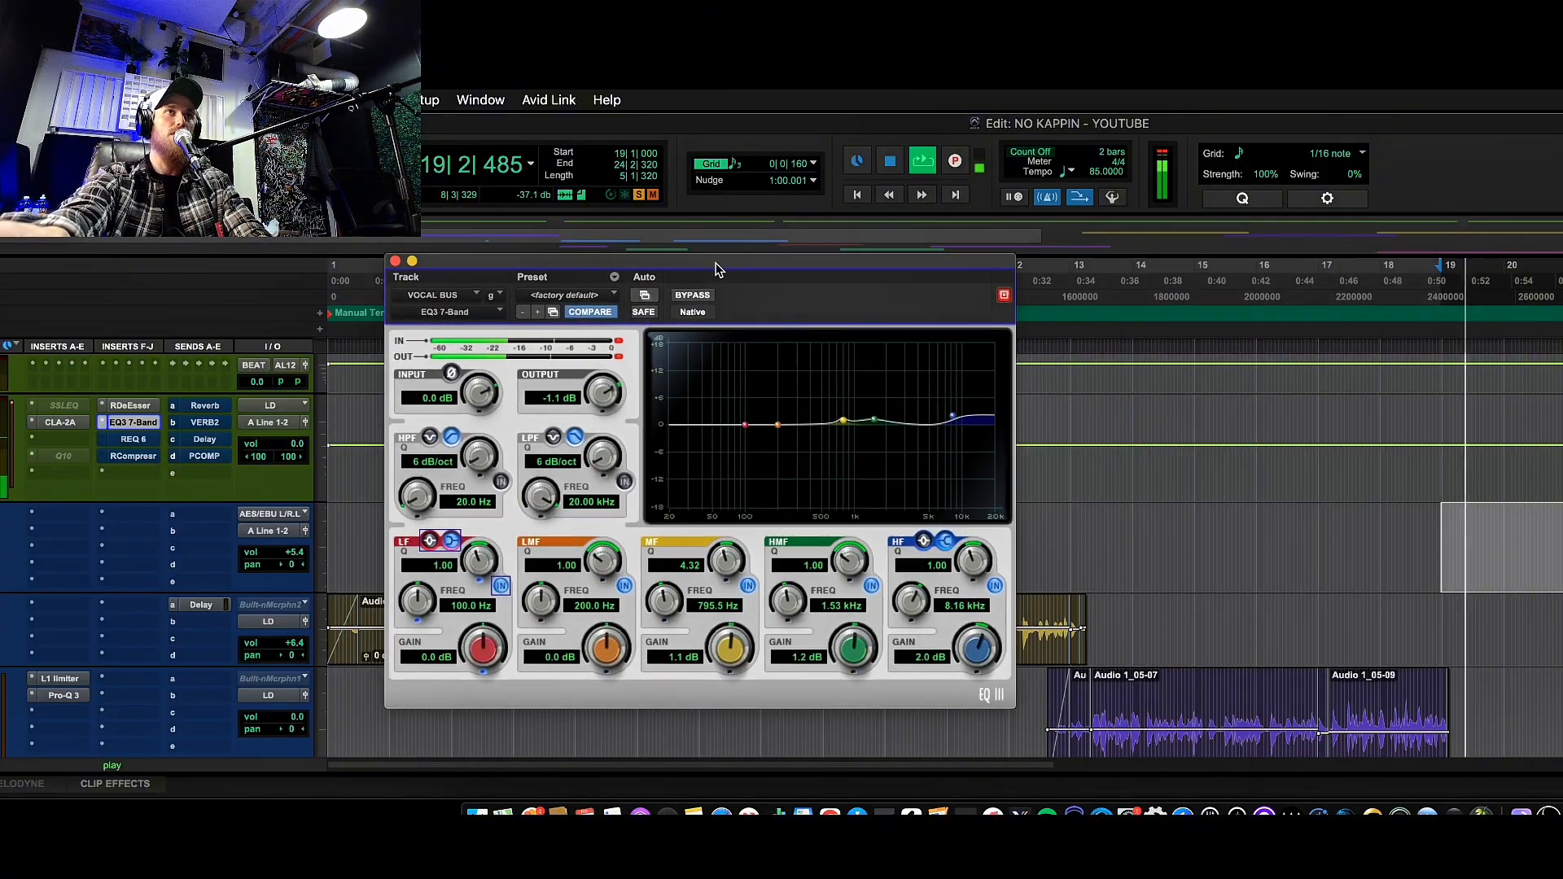
pyautogui.press('space')
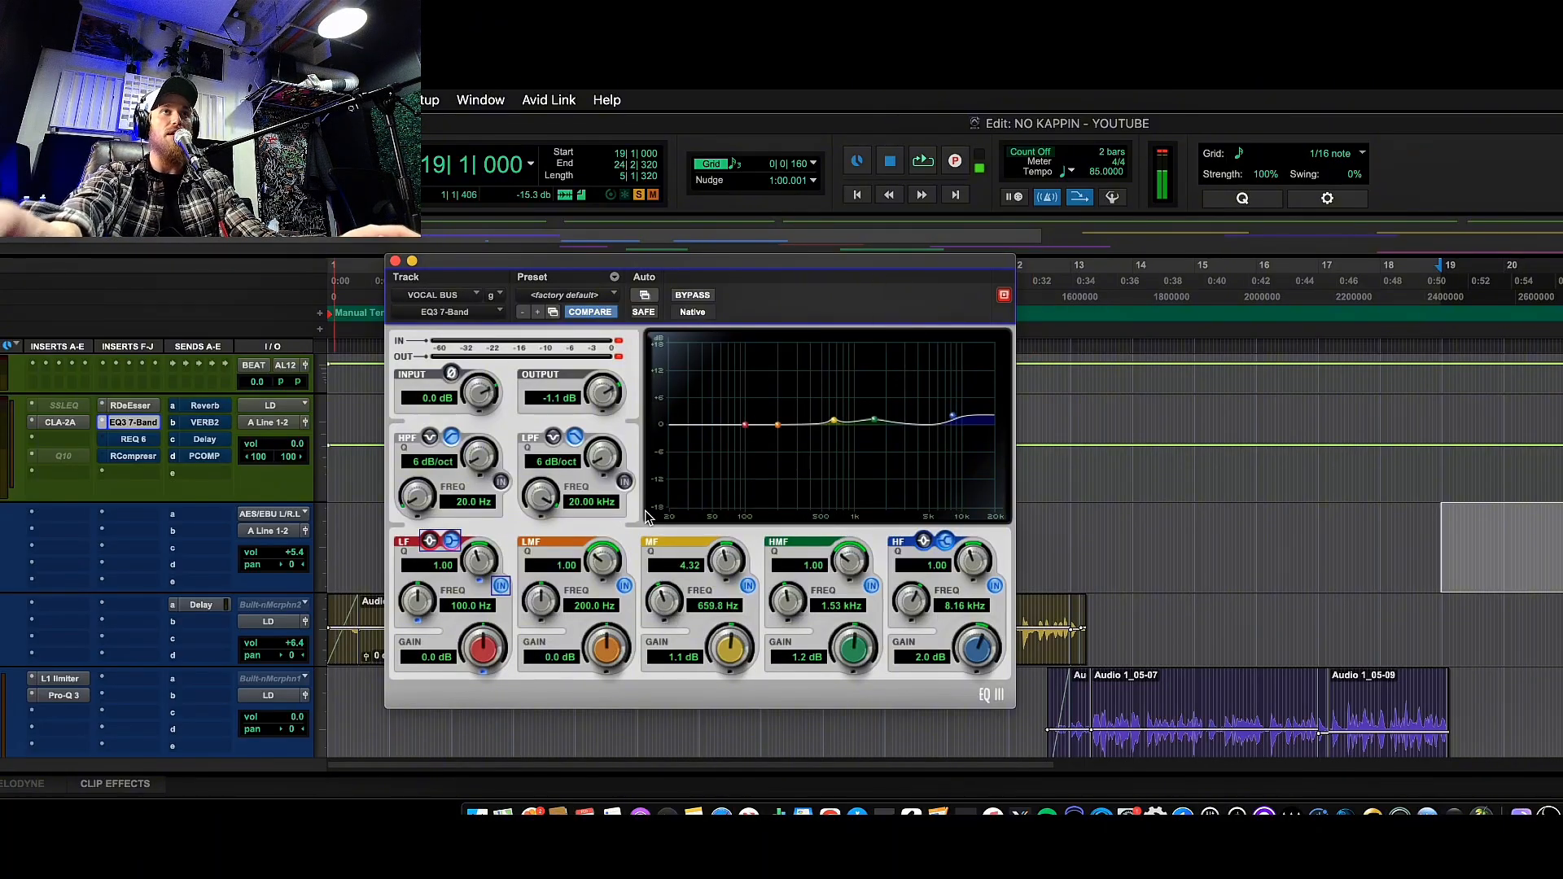
# Set the EQ3's HMF band to 5.50 kHz and 2.0 dB and HF gain to 1.8 dB, close it and replay.
pyautogui.moveTo(592, 263); pyautogui.dragTo(728, 251)
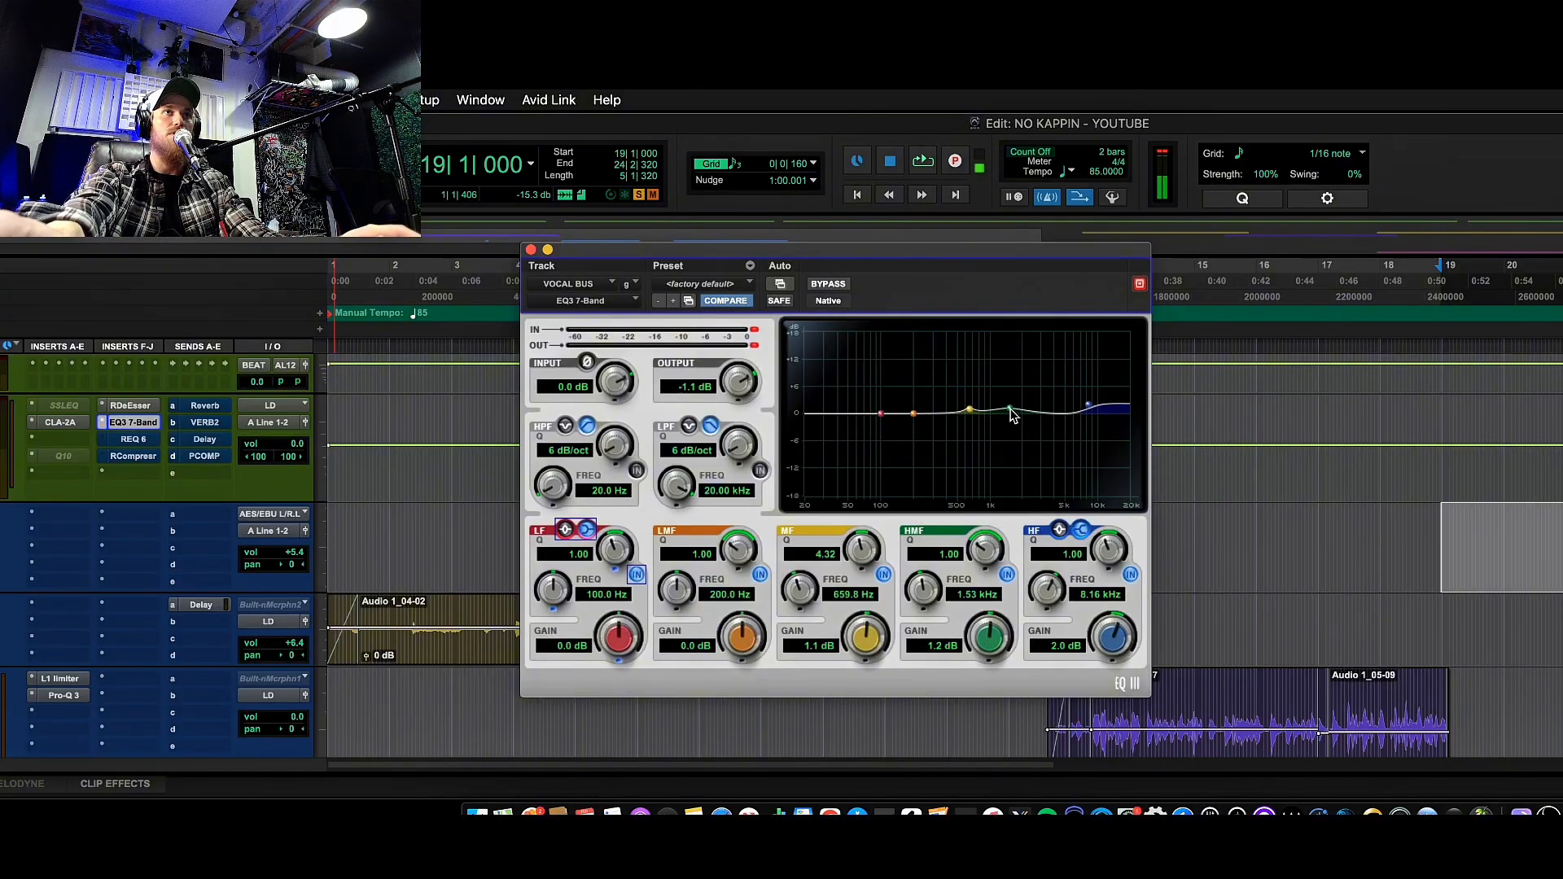
pyautogui.moveTo(1016, 414); pyautogui.dragTo(1070, 411)
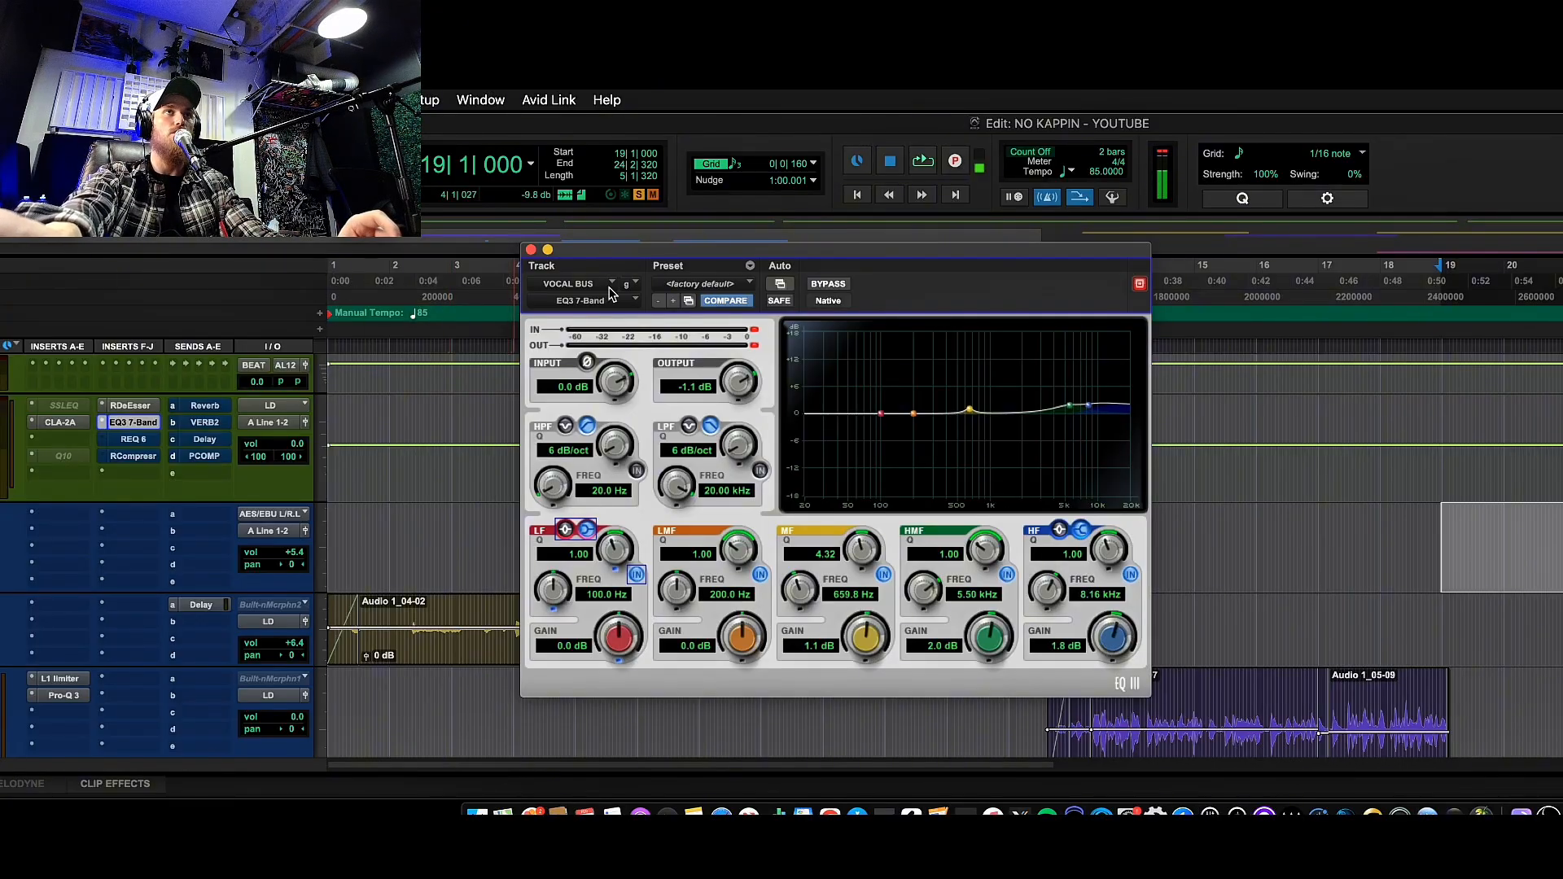
pyautogui.click(531, 250)
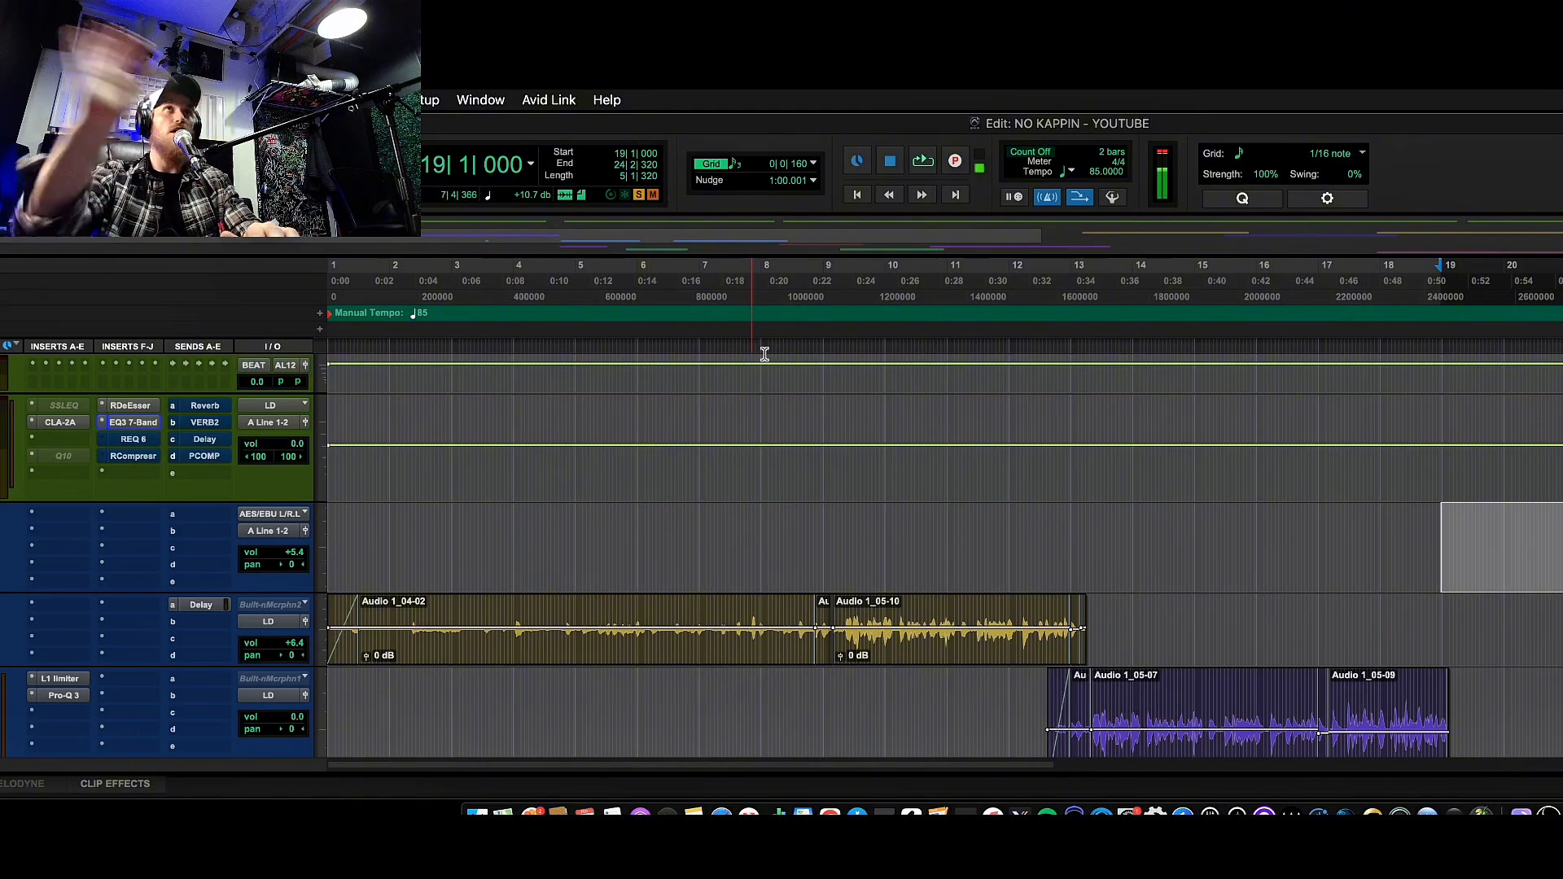
pyautogui.press('space')
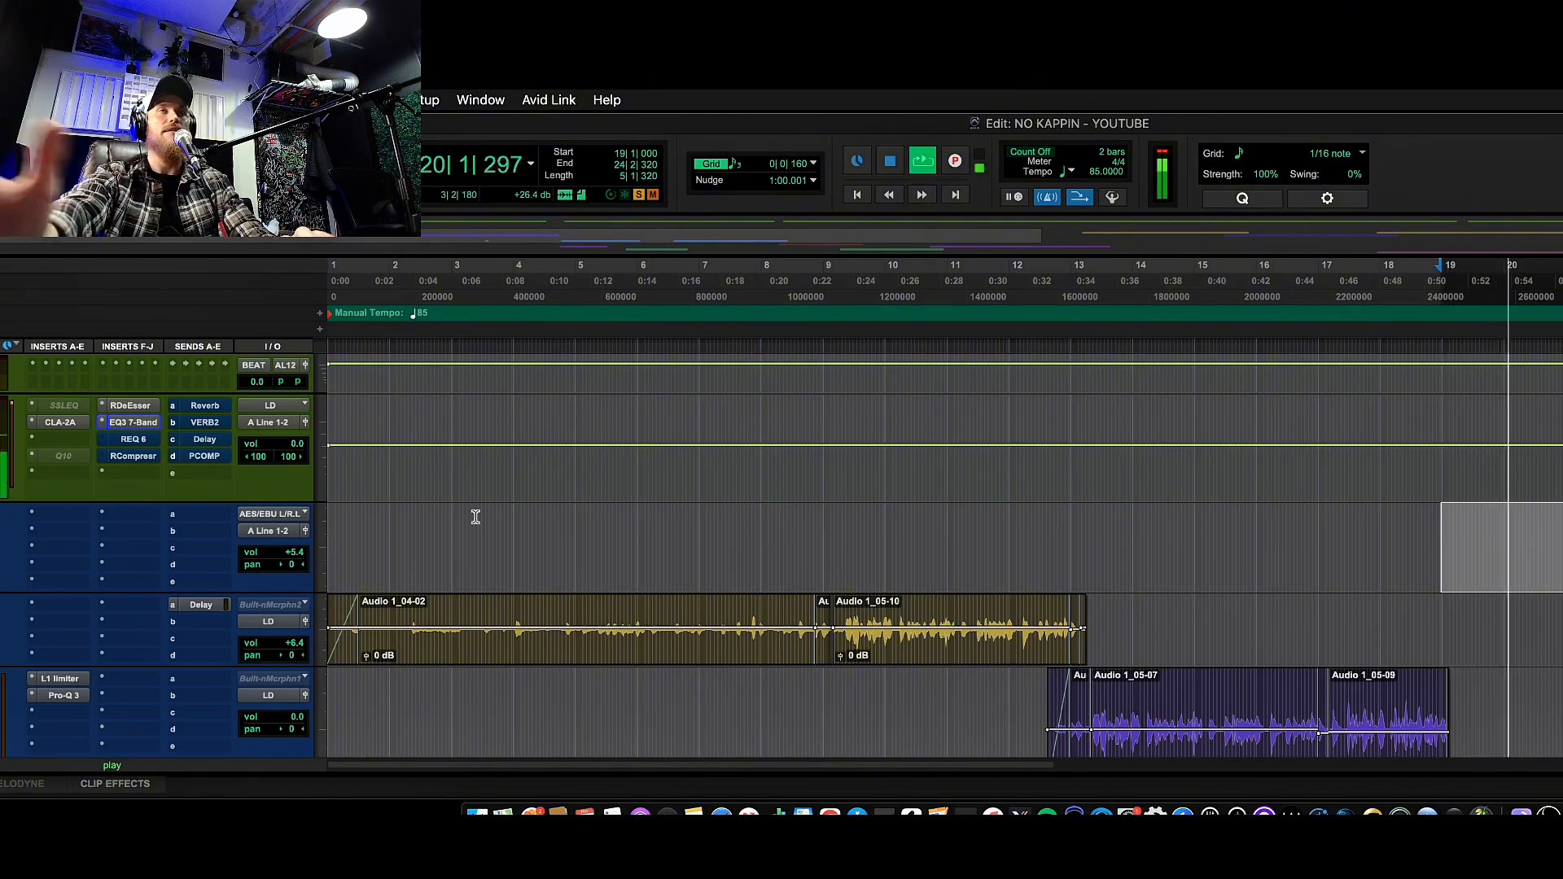
# Select the range from 18|1|160 to 23|3|000 and listen to the vocals against the beat.
pyautogui.press('space')
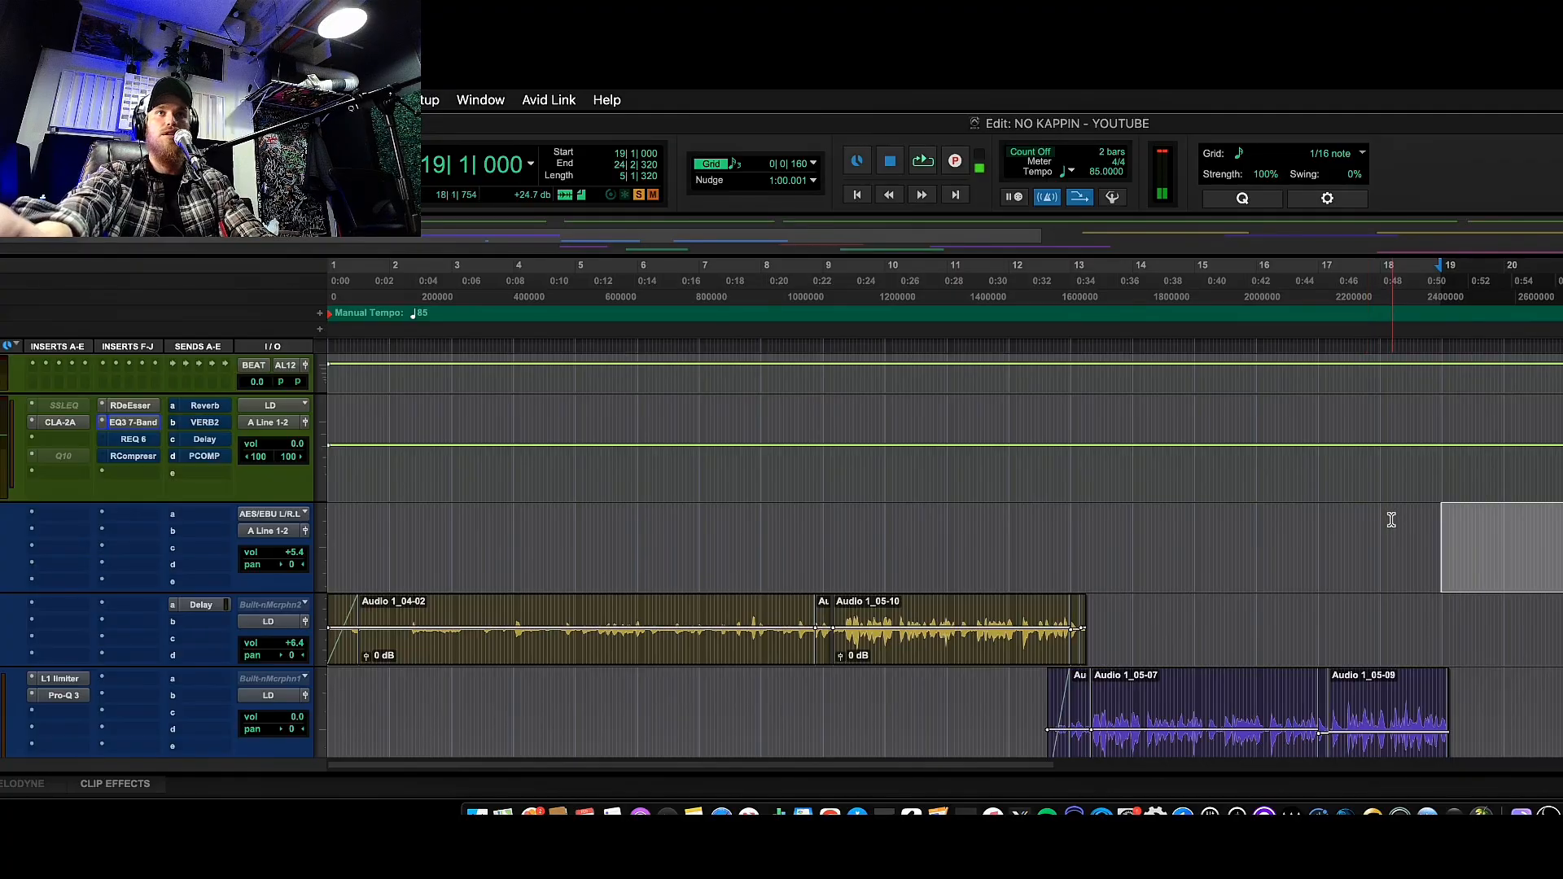
pyautogui.moveTo(1384, 527); pyautogui.dragTo(1562, 530)
pyautogui.scroll(3, 1562, 529)
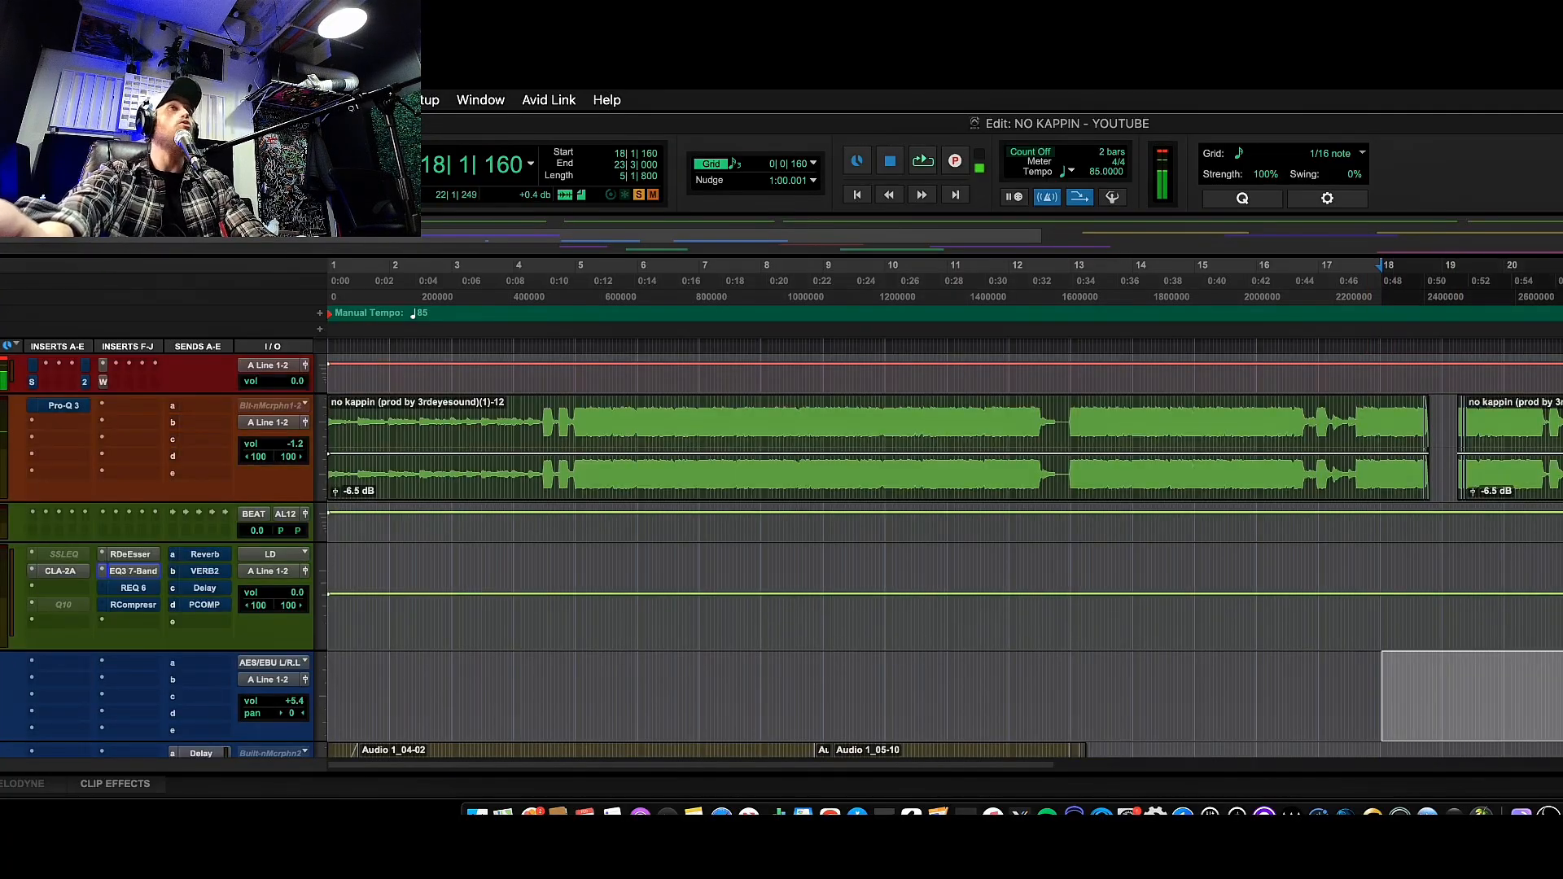
pyautogui.scroll(-2, 1364, 496)
pyautogui.press('space')
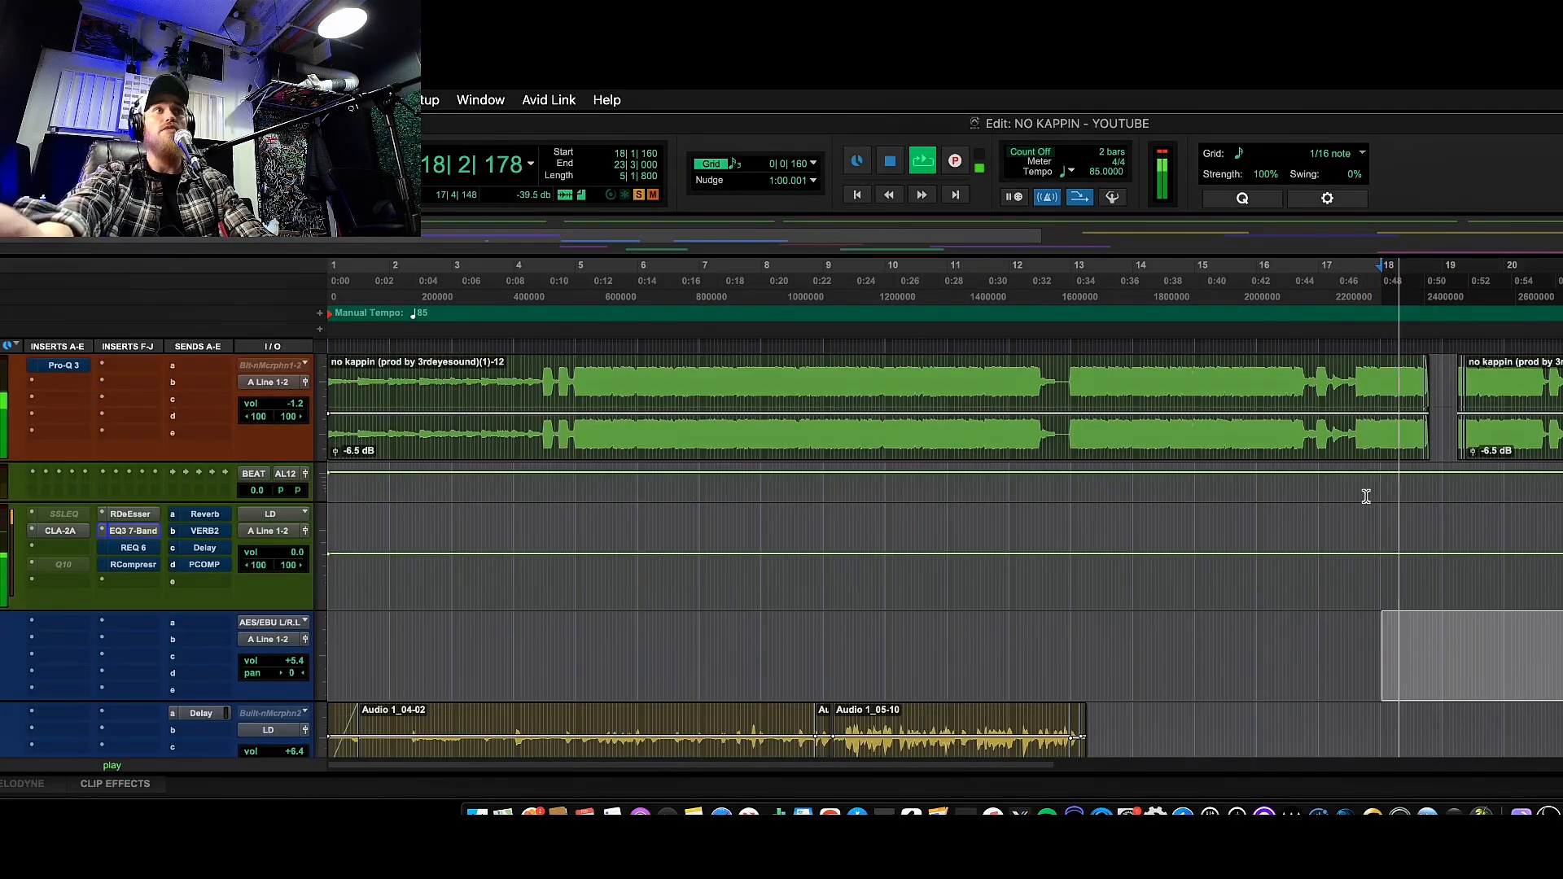
pyautogui.press('space')
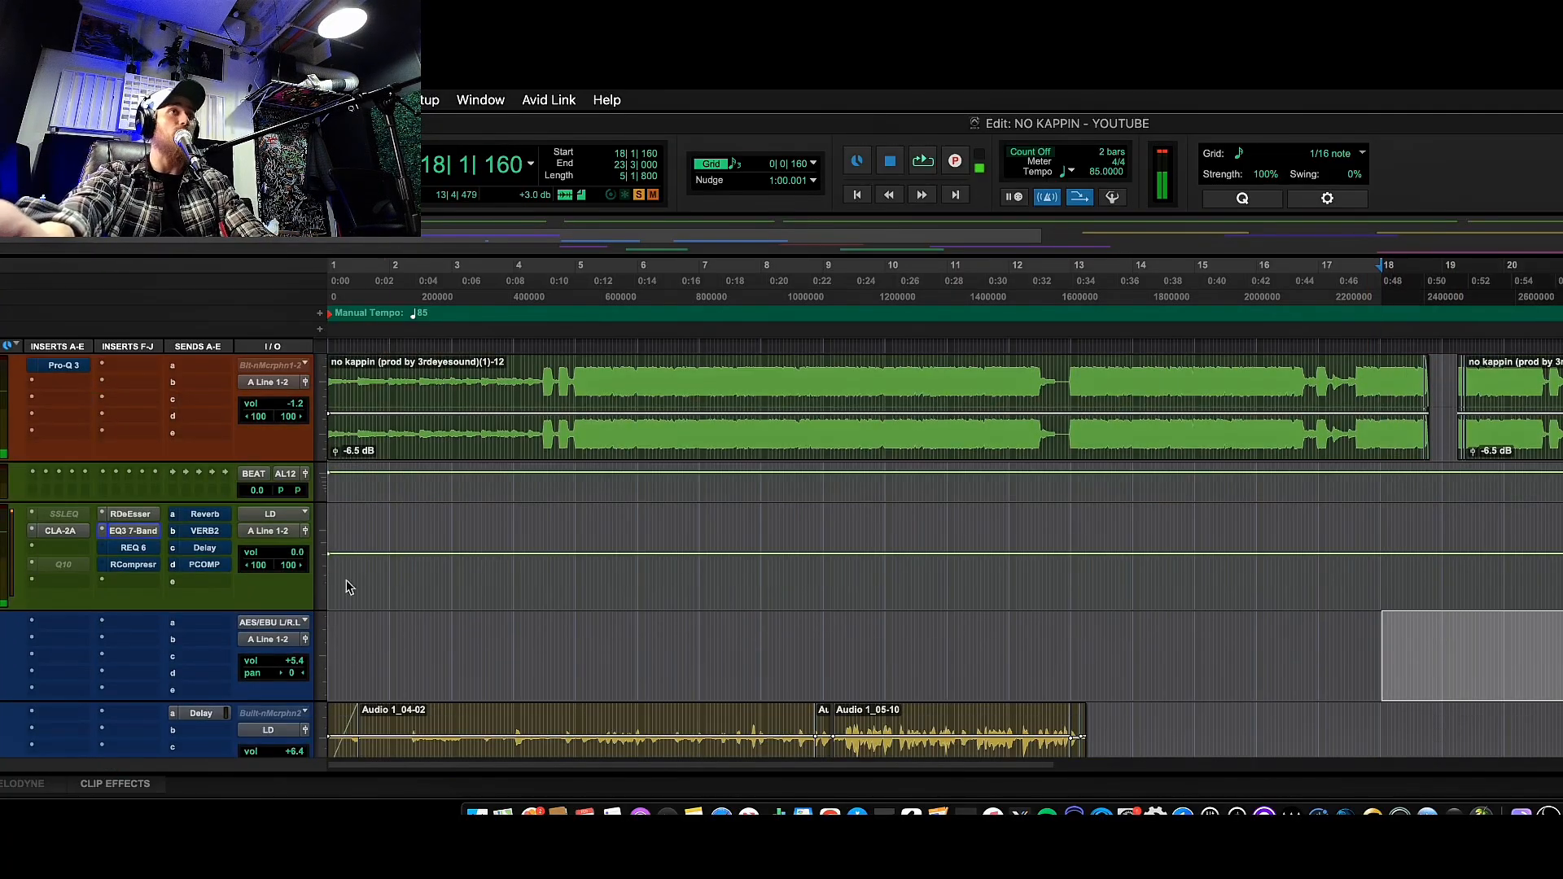
# Open the RCompressor on the VOCAL BUS and check its gain reduction while playing the selection.
pyautogui.click(129, 564)
pyautogui.press('space')
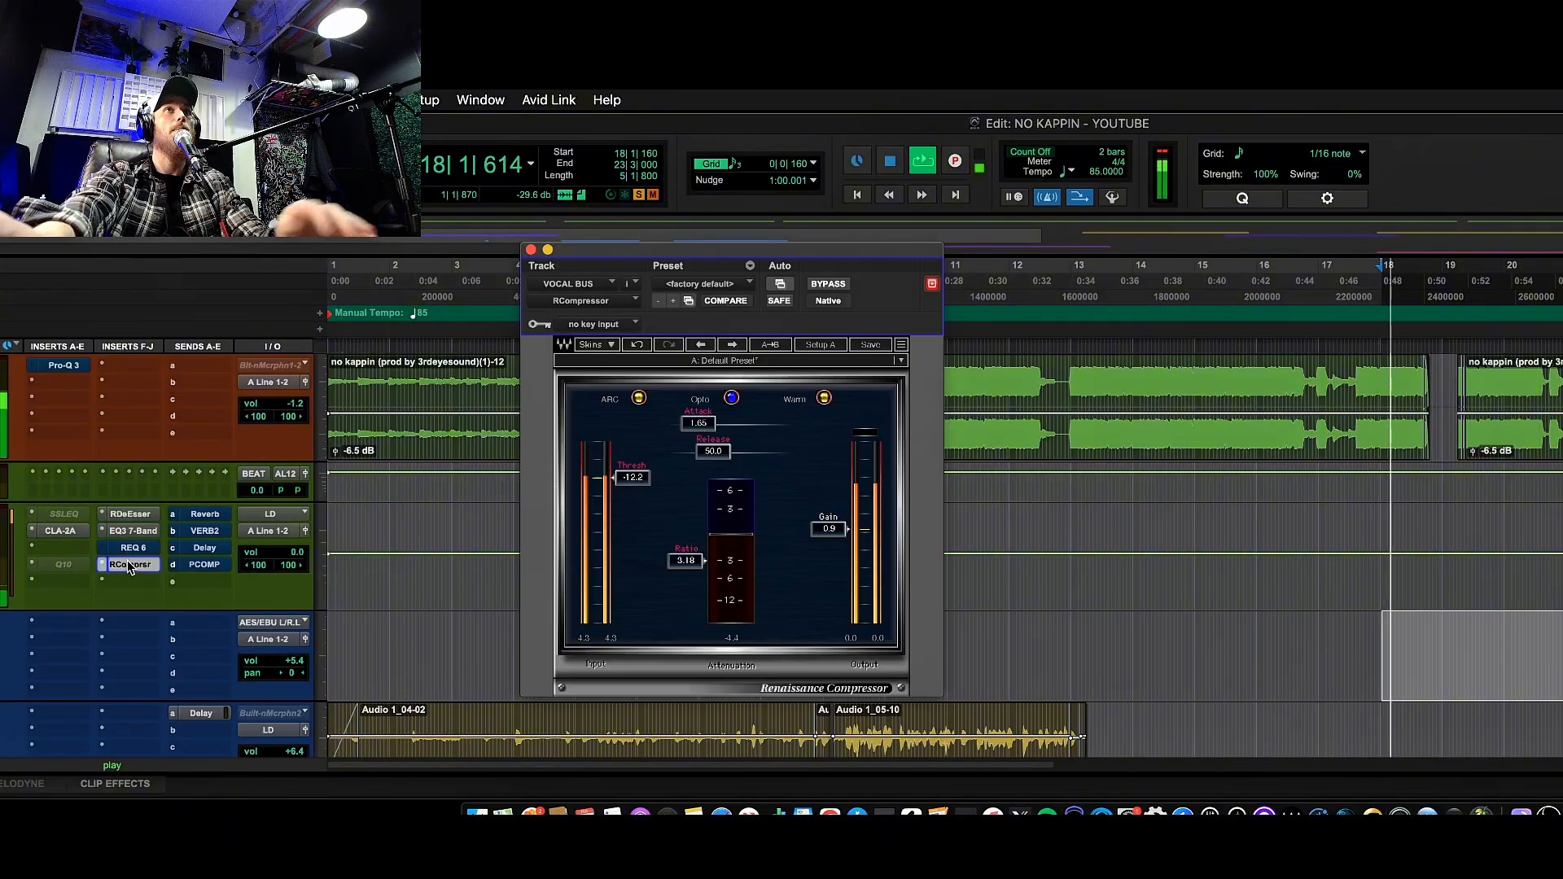
pyautogui.click(128, 563)
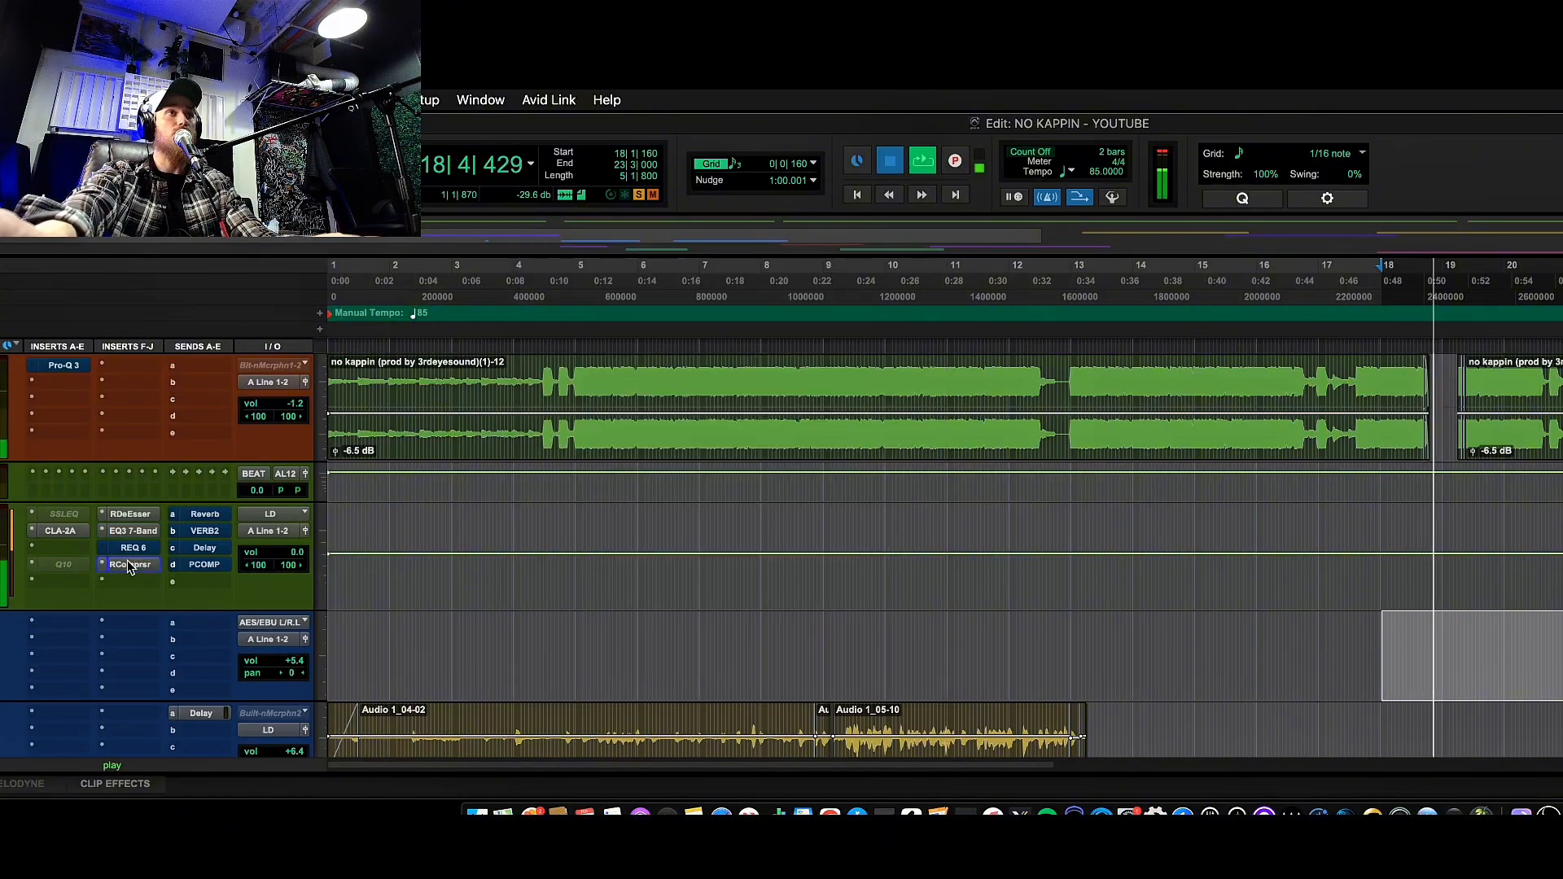
pyautogui.press('space')
pyautogui.click(121, 565)
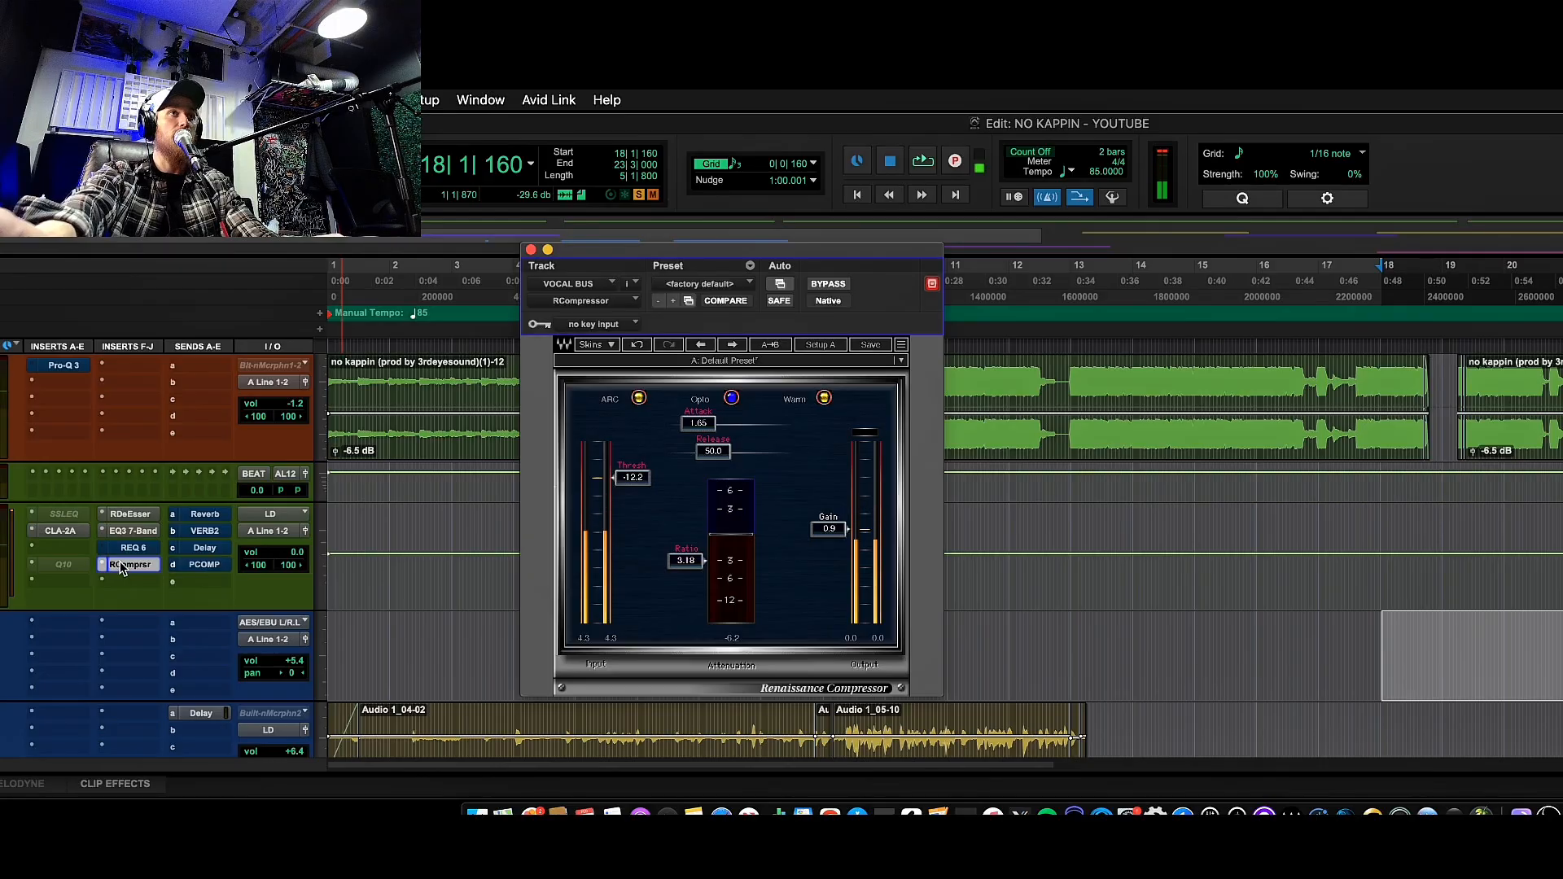
pyautogui.press('space')
pyautogui.click(120, 565)
pyautogui.press('space')
# Inspect the CLA-2A on the VOCAL BUS, replay the selection briefly and recheck the RCompressor settings.
pyautogui.click(43, 530)
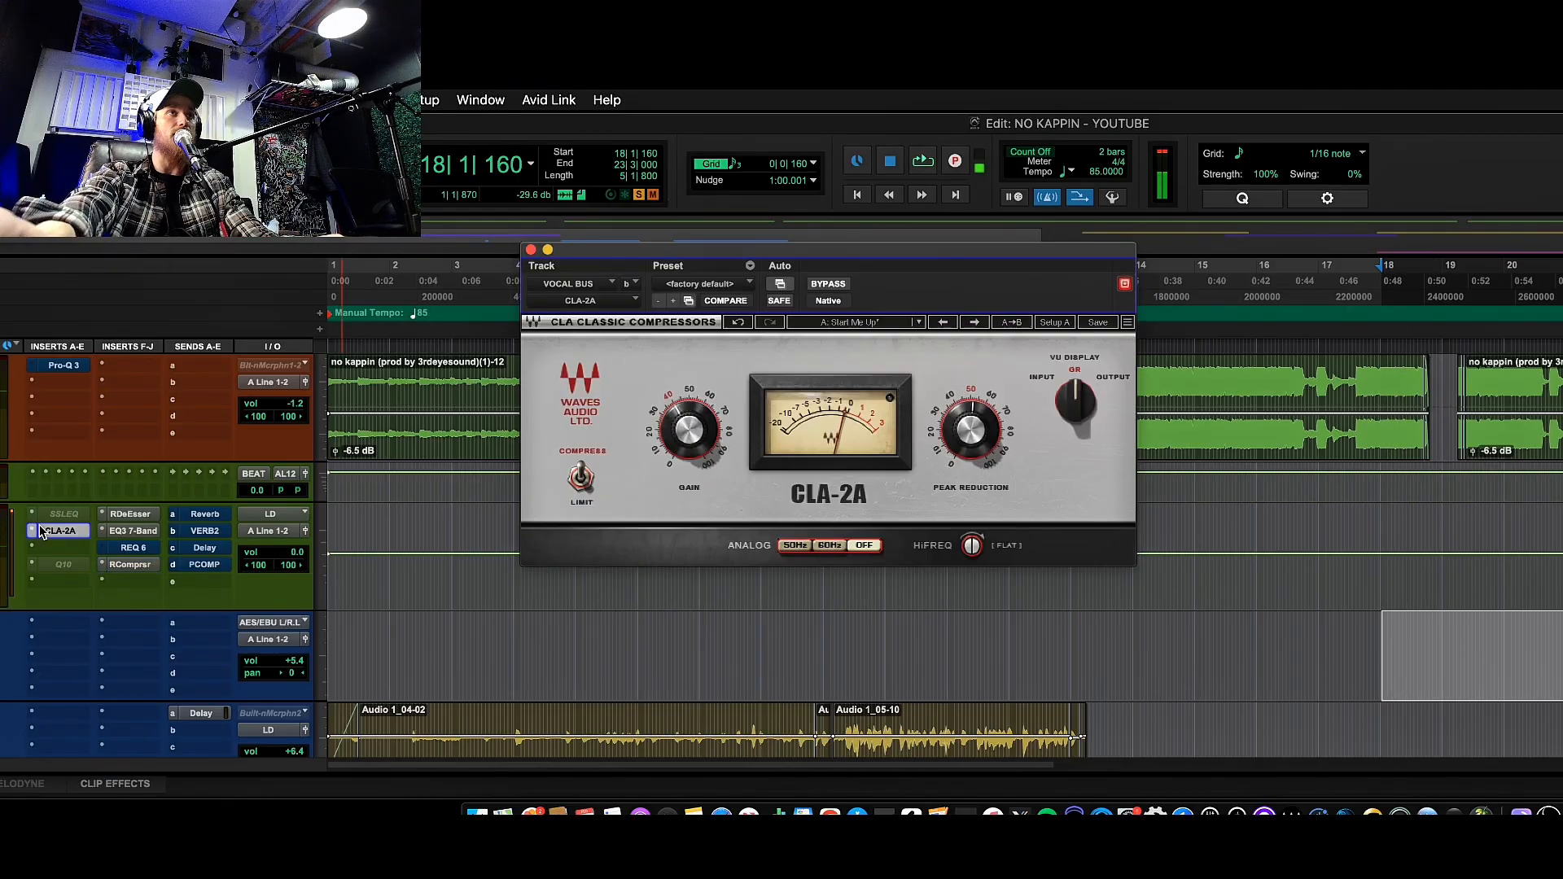
pyautogui.click(73, 529)
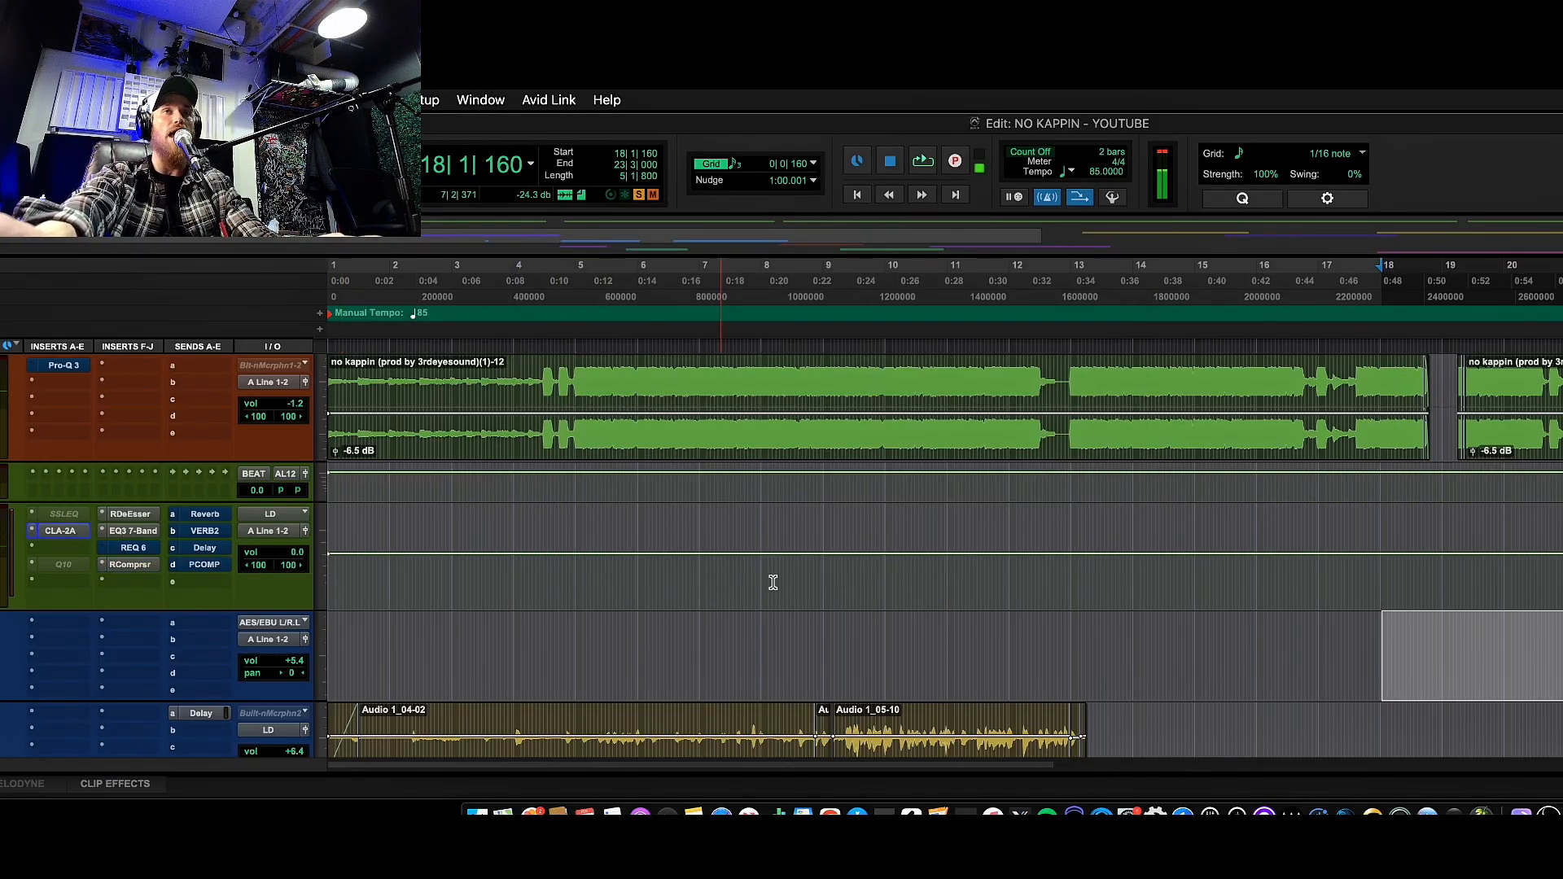
pyautogui.press('space')
pyautogui.press('space')
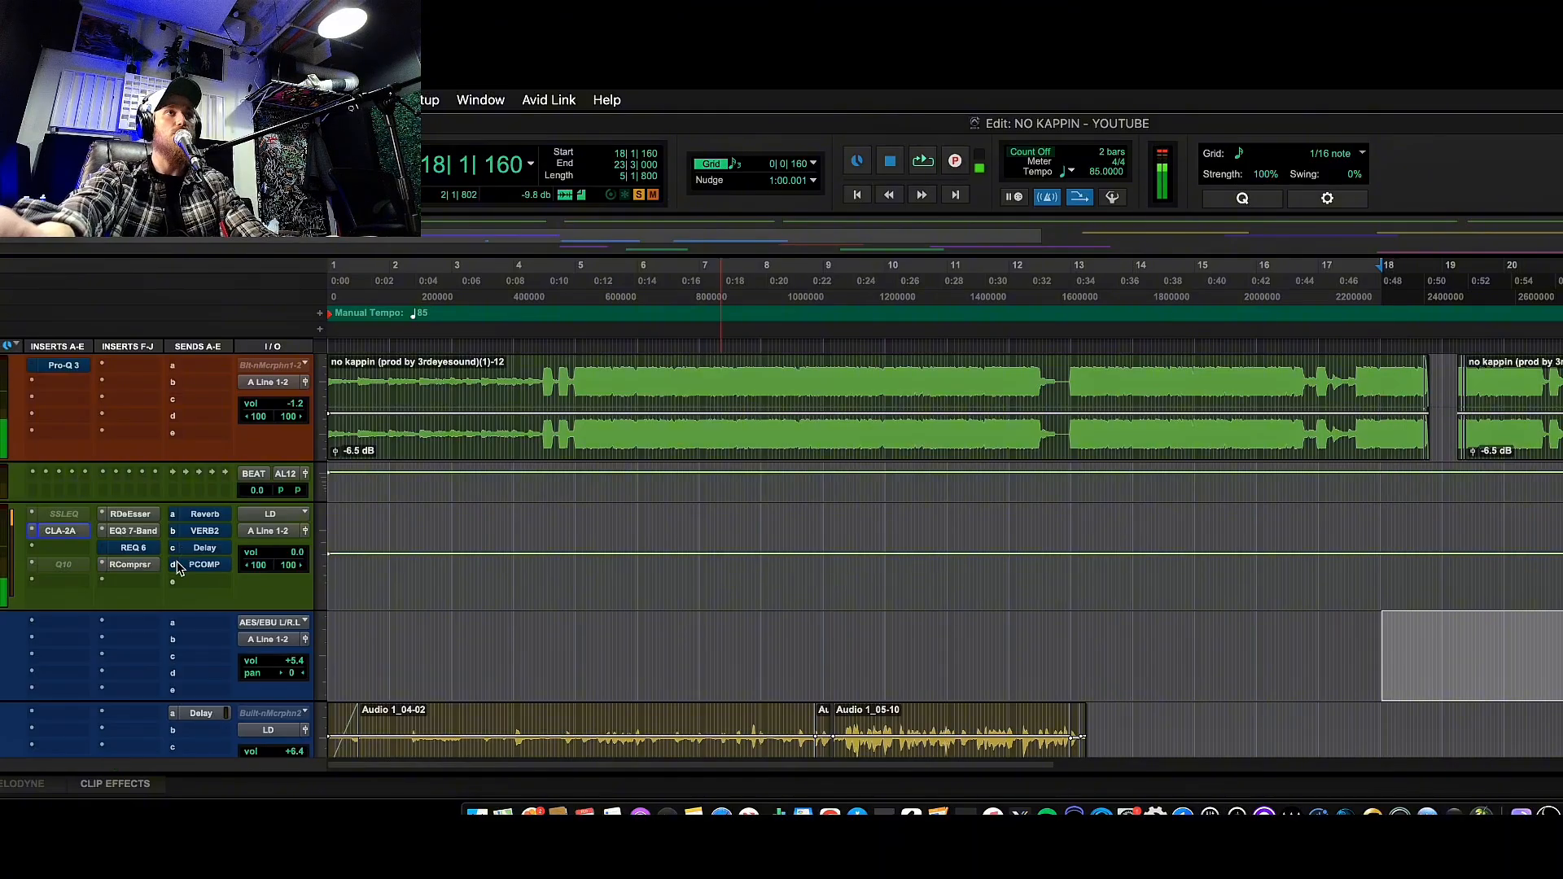
pyautogui.click(120, 565)
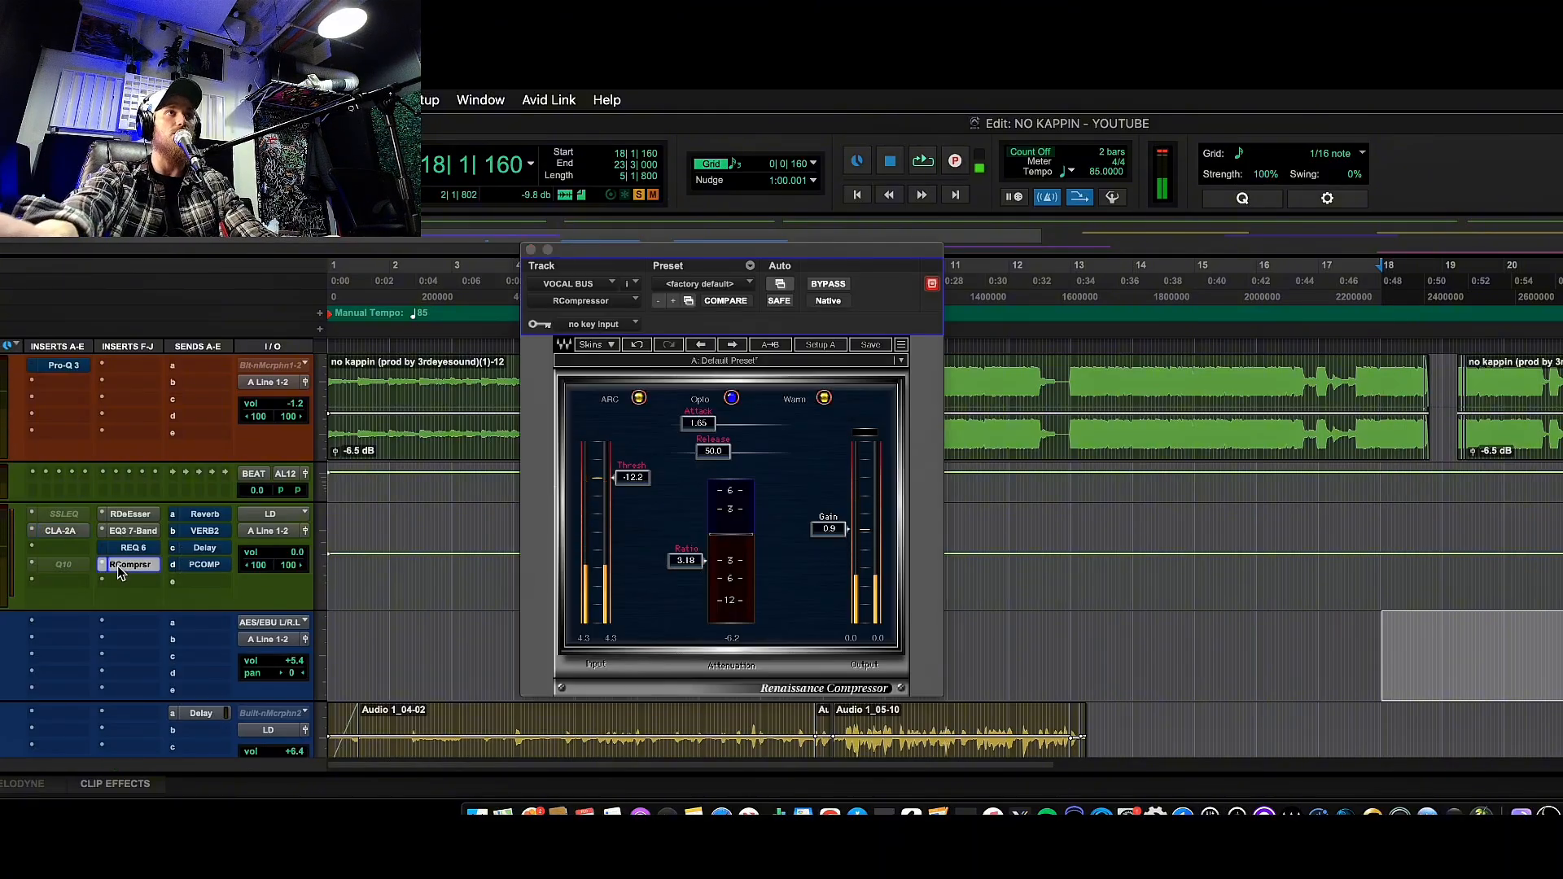
pyautogui.click(120, 565)
# Listen to the compressed vocals from 18|1|160 while viewing the beat and VOCAL BUS tracks.
pyautogui.press('space')
pyautogui.scroll(-5, 642, 673)
pyautogui.scroll(3, 643, 673)
pyautogui.scroll(3, 643, 675)
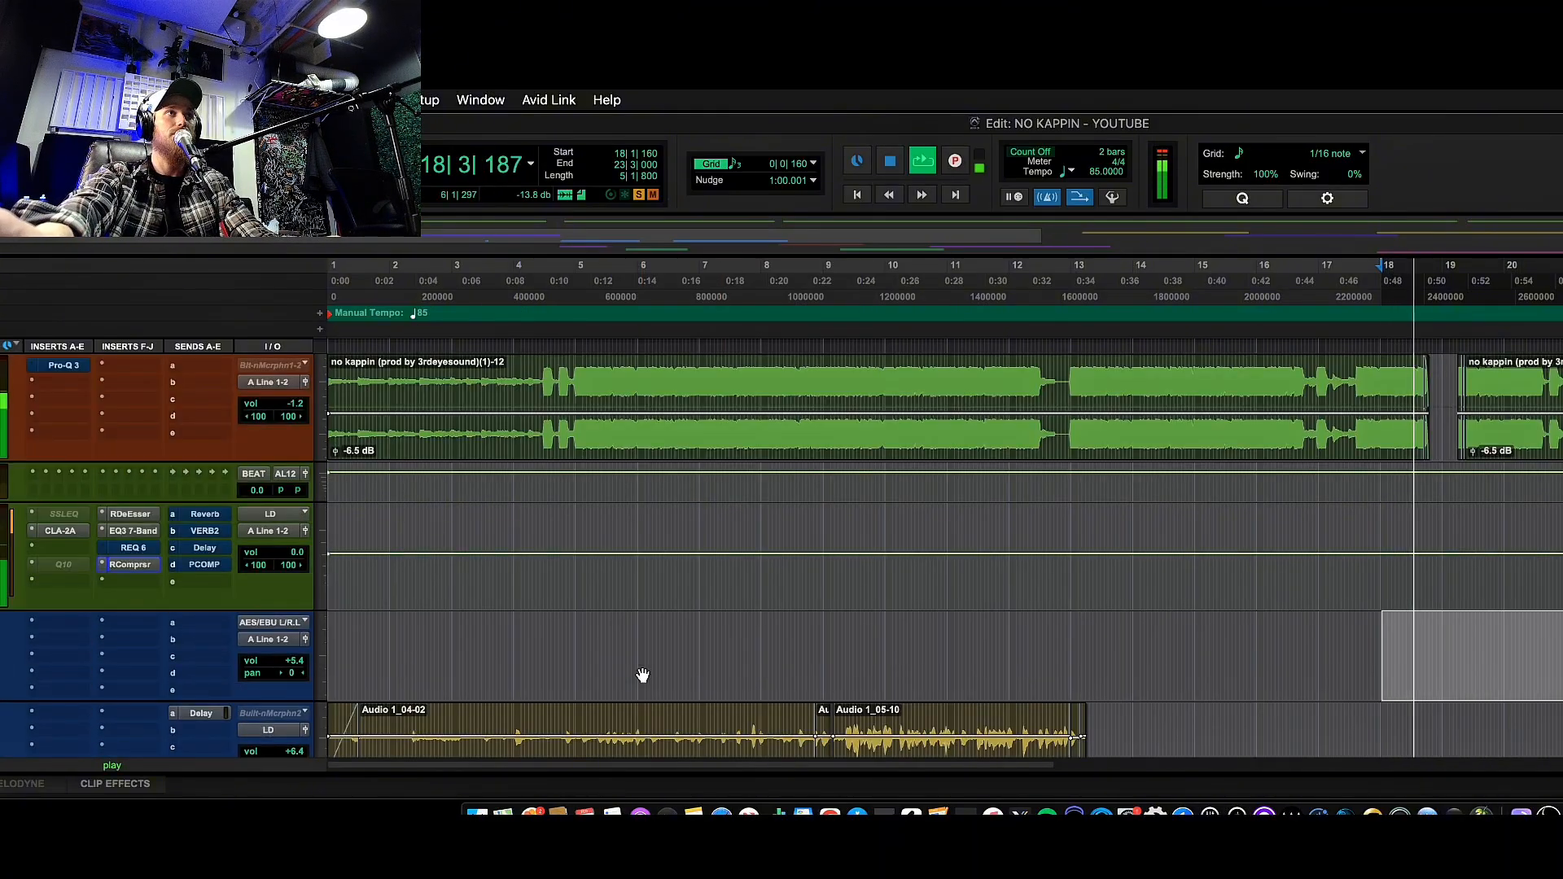
pyautogui.scroll(1, 643, 675)
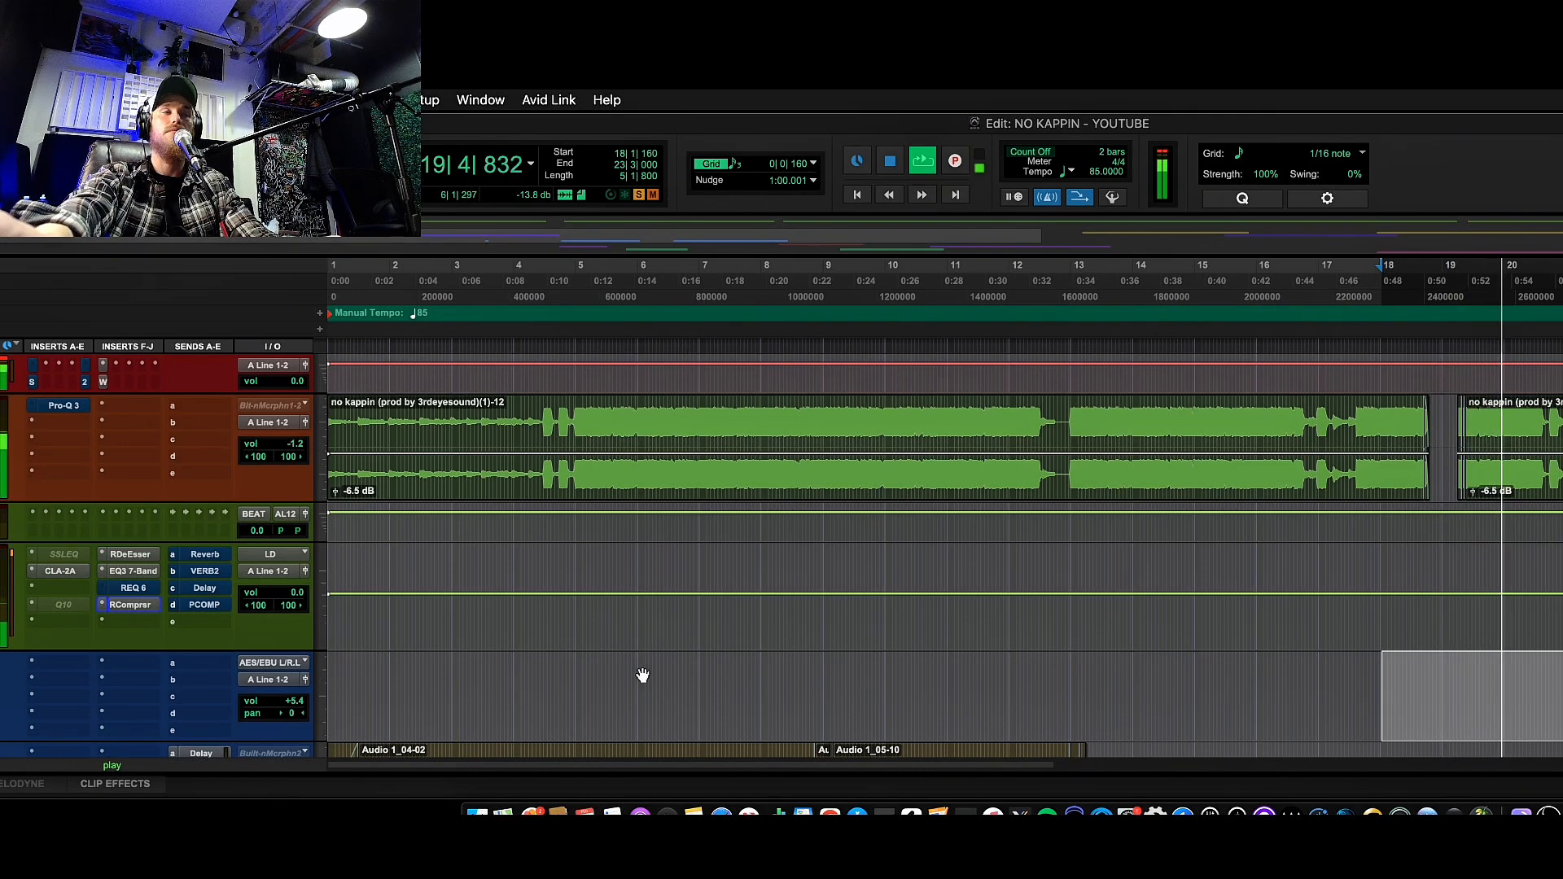
# Unmute the VOCAL BUS Reverb and Delay sends and listen from 17|1|160 to 21|1|160.
pyautogui.press('space')
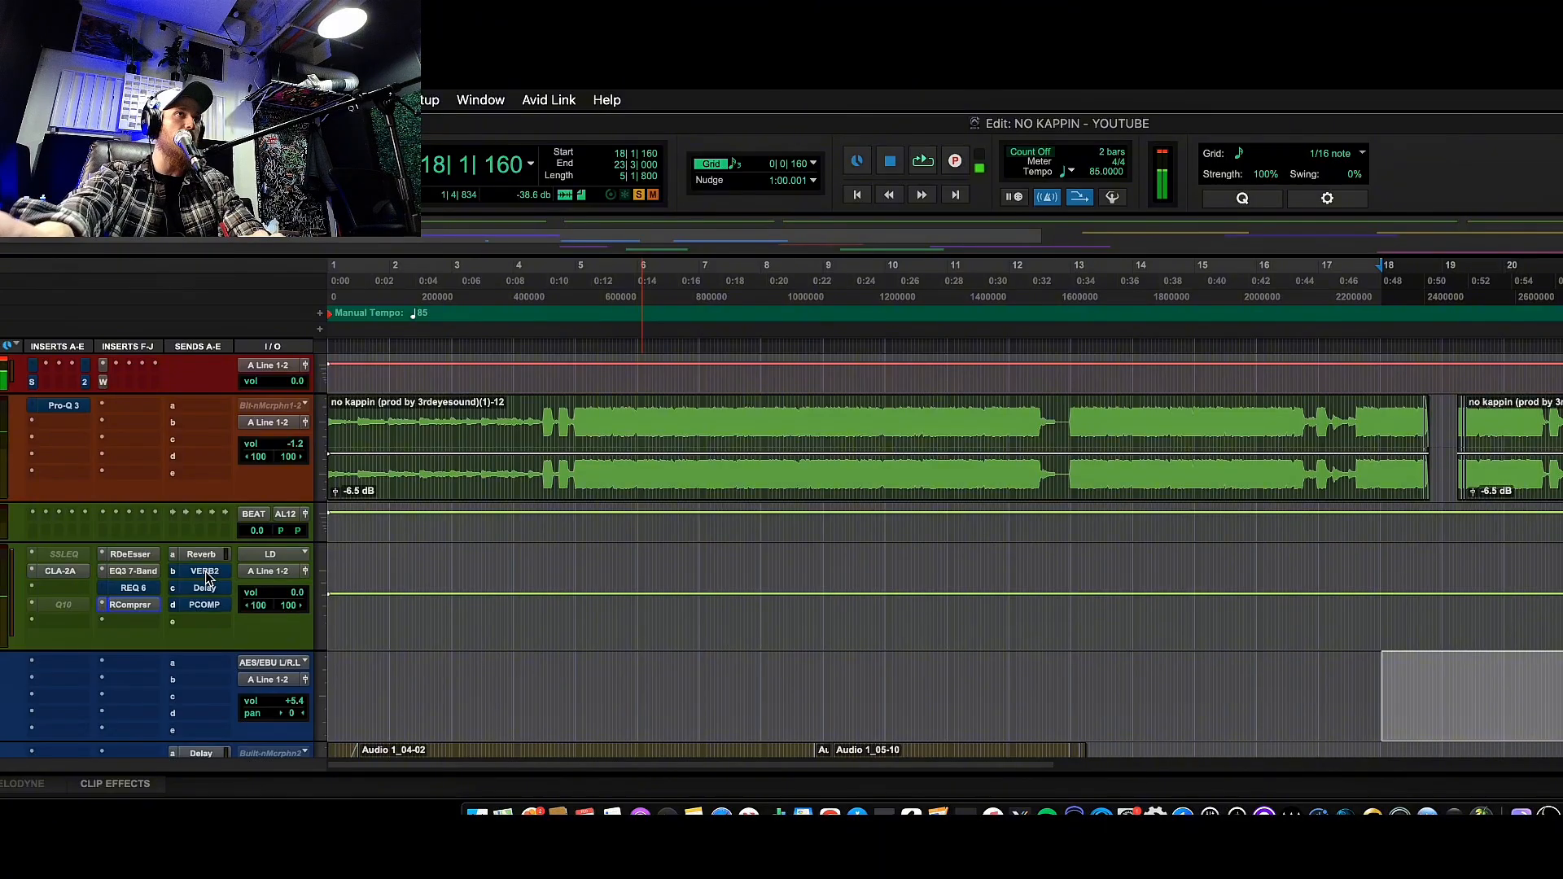
pyautogui.press('space')
pyautogui.press('space')
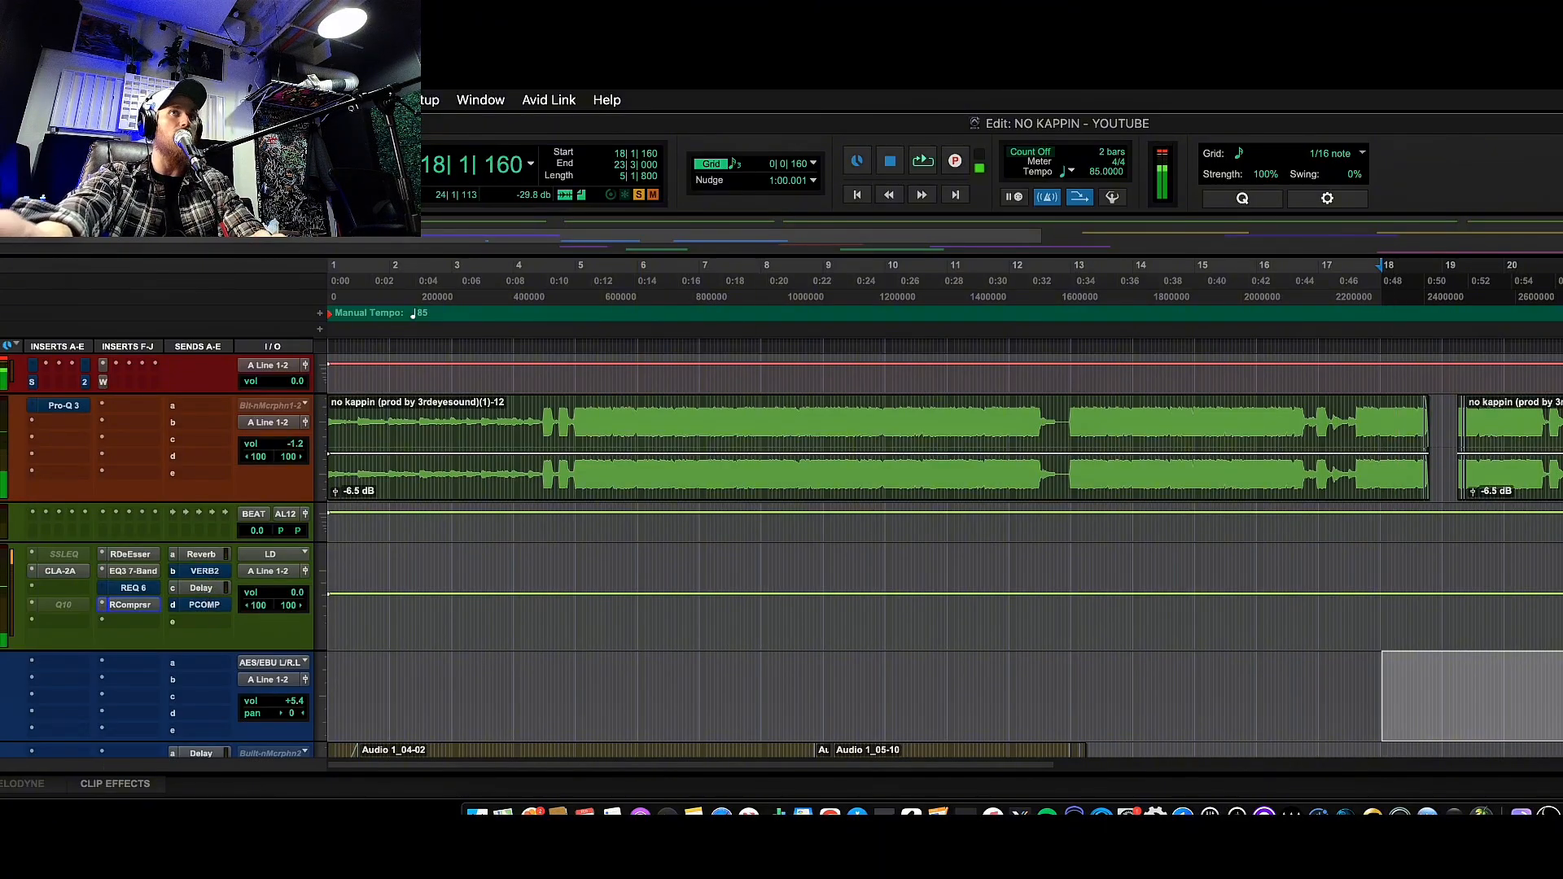
pyautogui.moveTo(1321, 620); pyautogui.dragTo(1562, 619)
pyautogui.press('space')
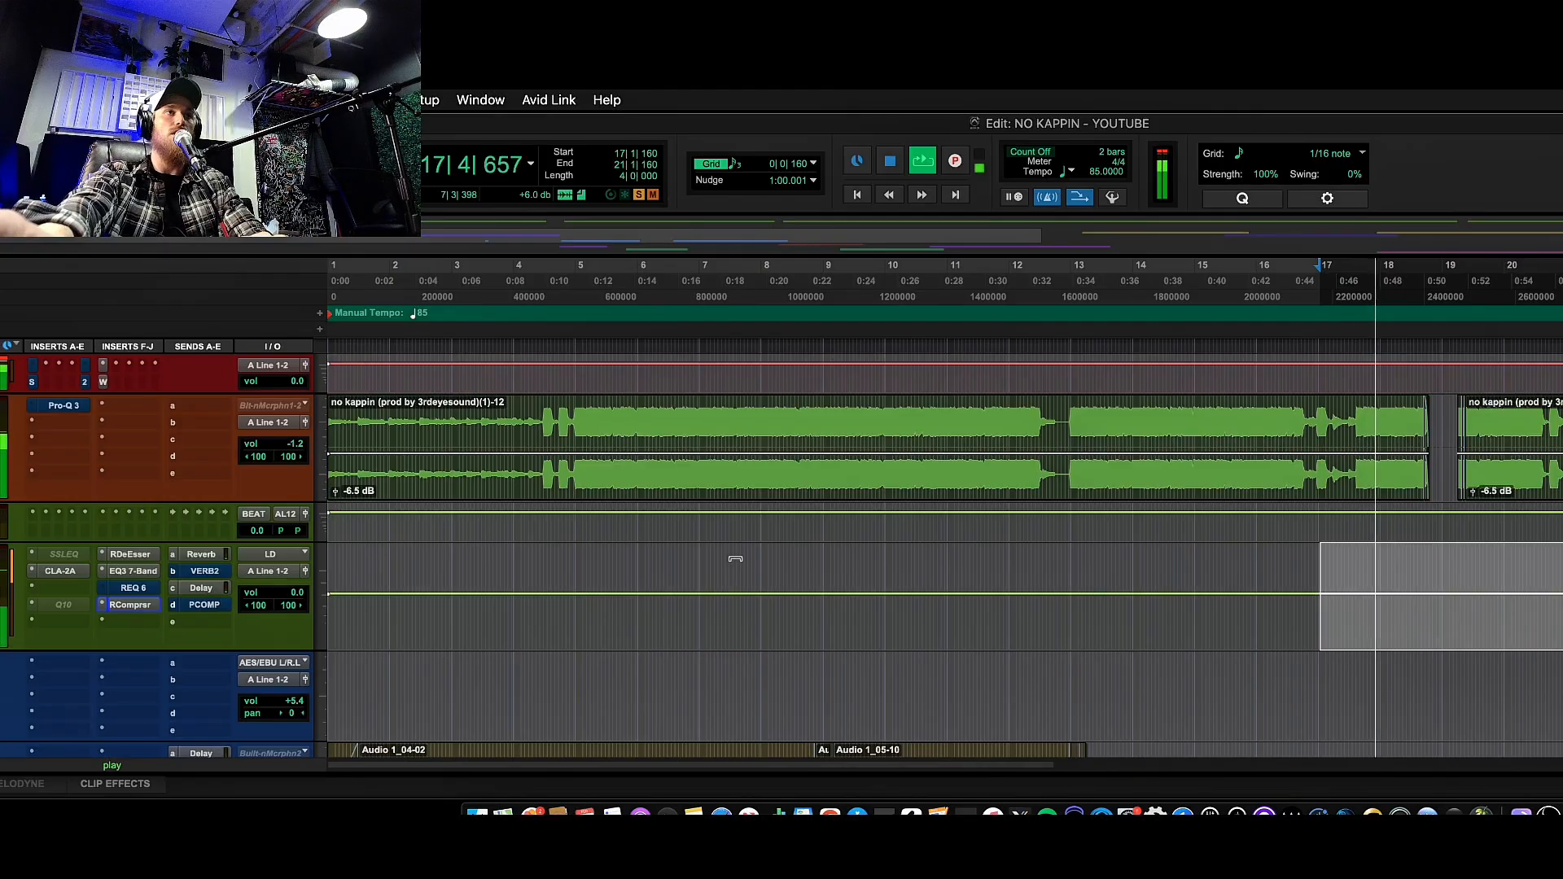
pyautogui.press('space')
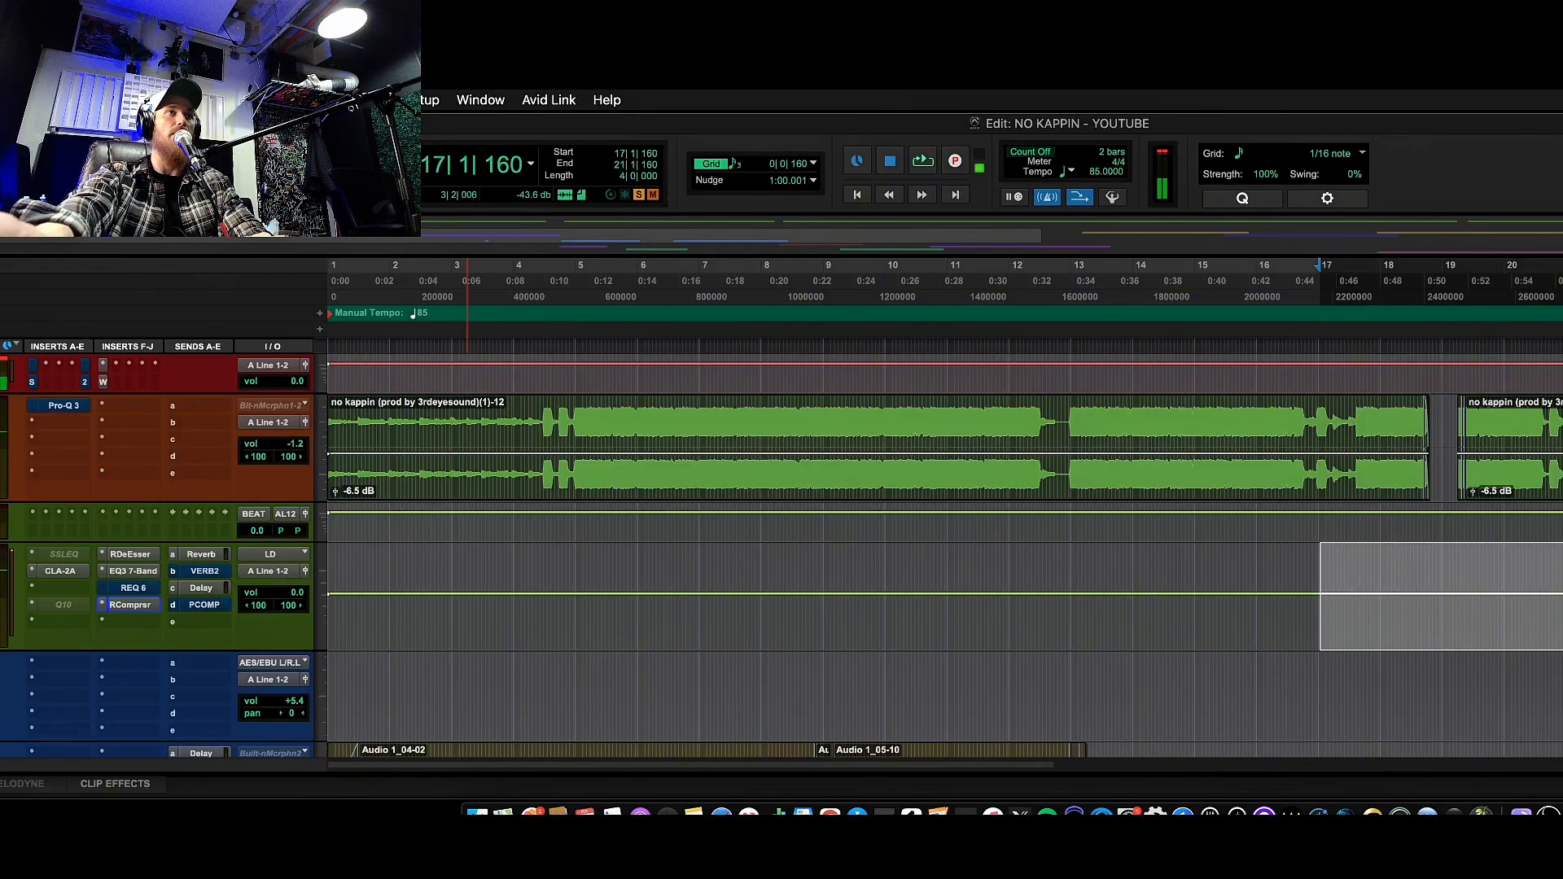
# Open the SSLComp on the MASTER track and watch its compression meter while playing the selection.
pyautogui.click(32, 382)
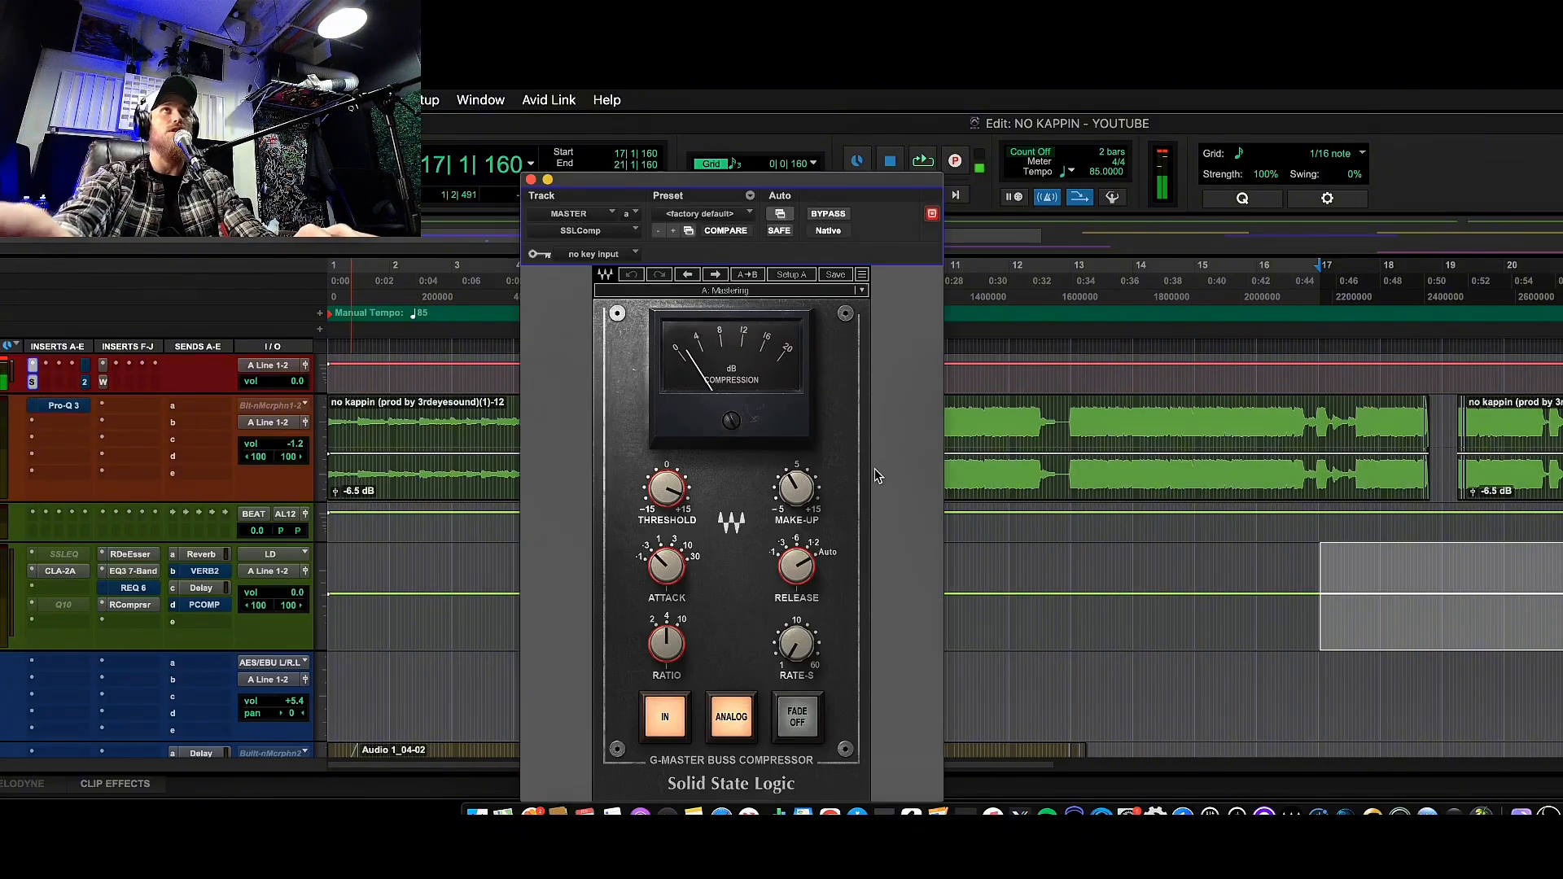
pyautogui.press('space')
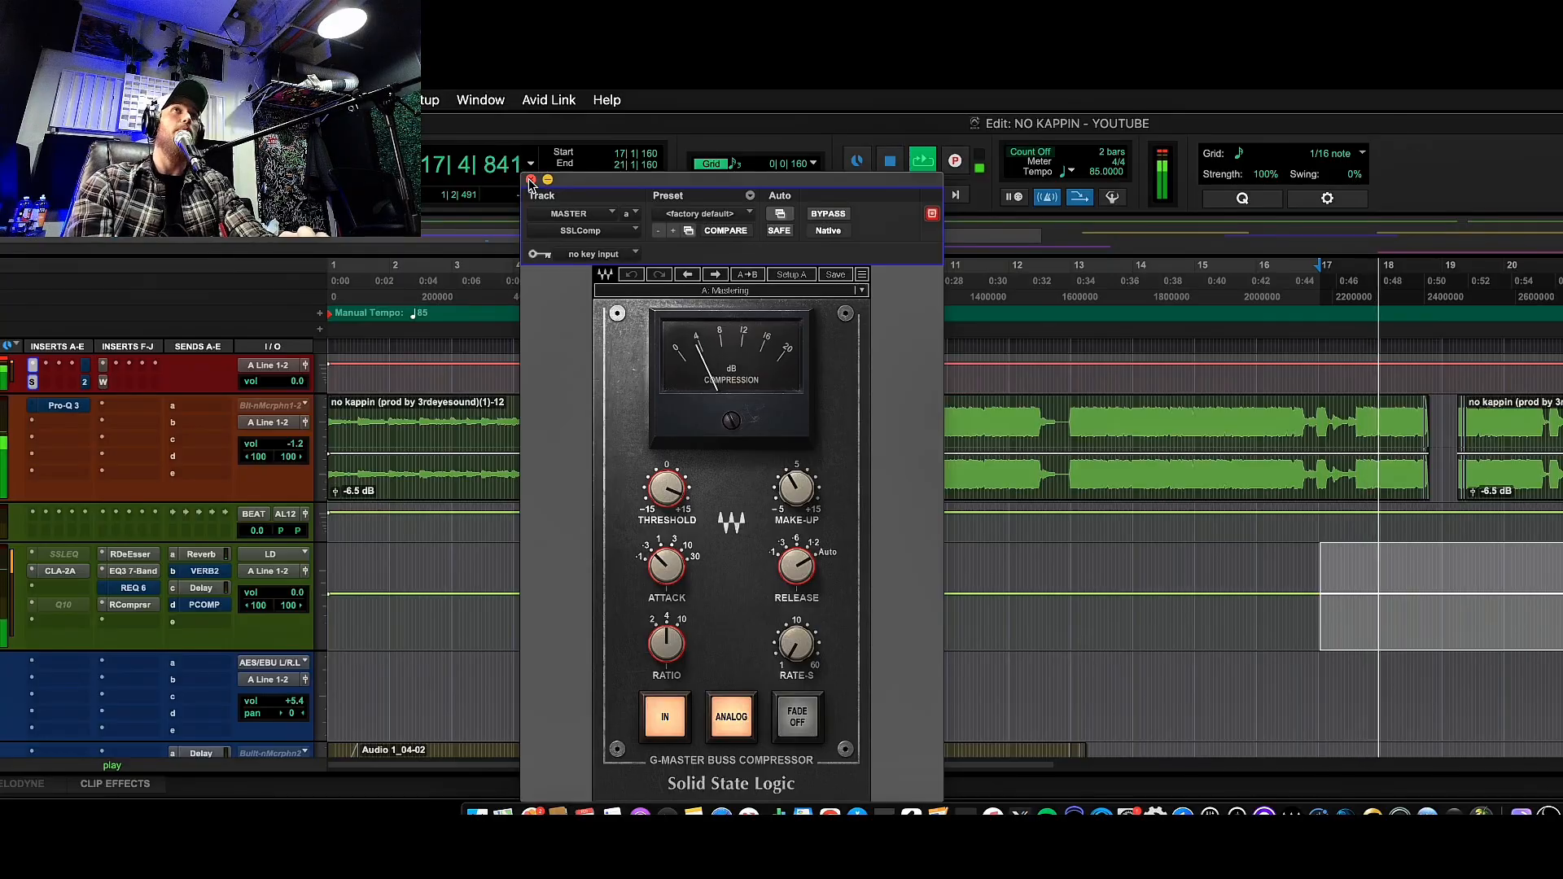
pyautogui.press('space')
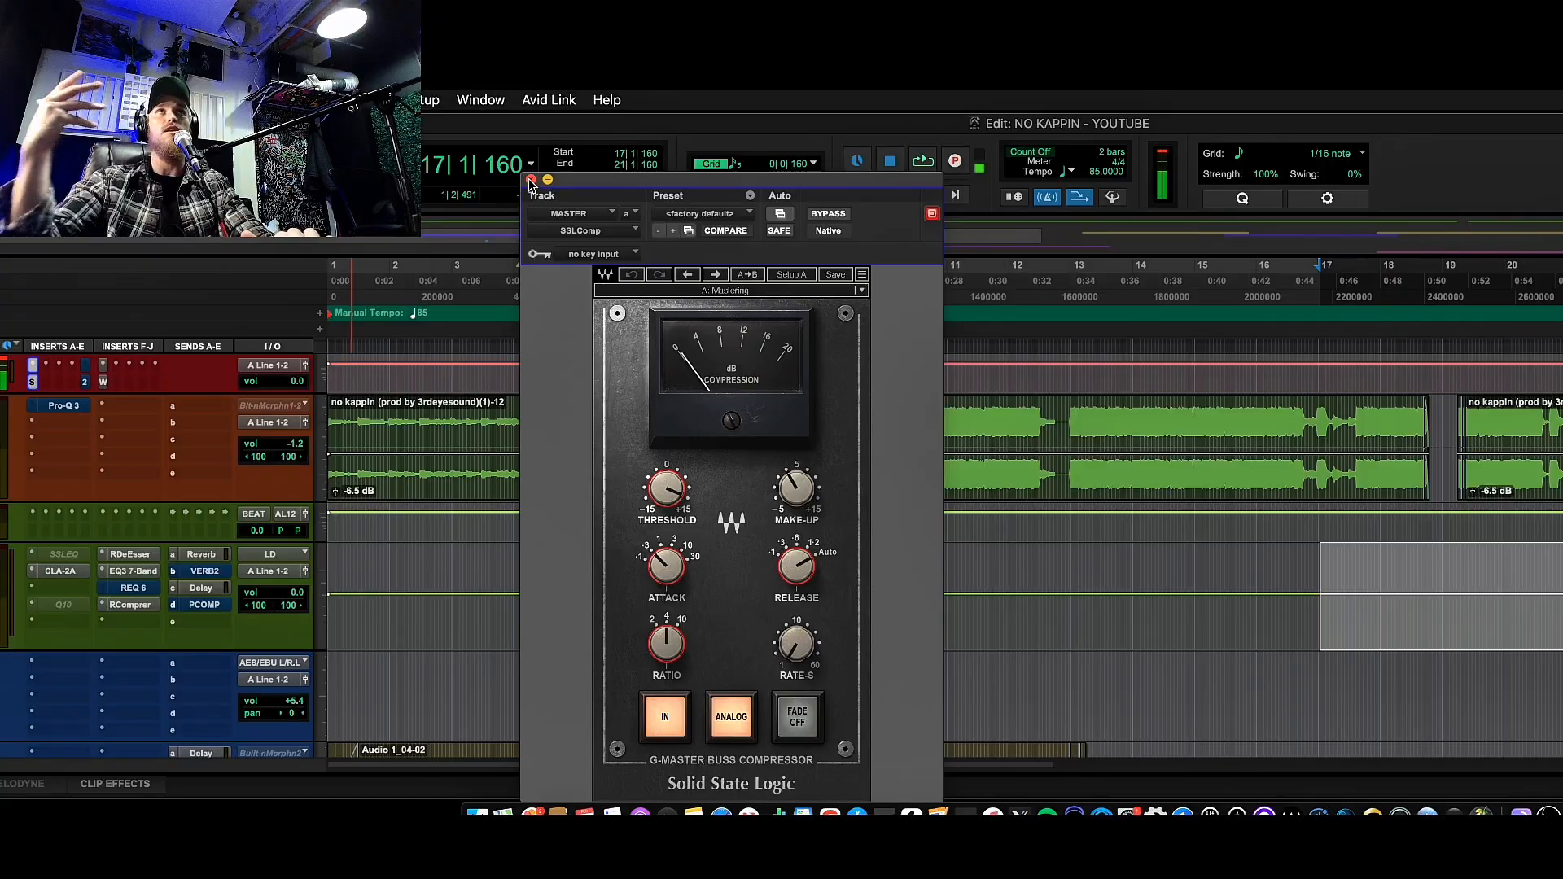
pyautogui.press('space')
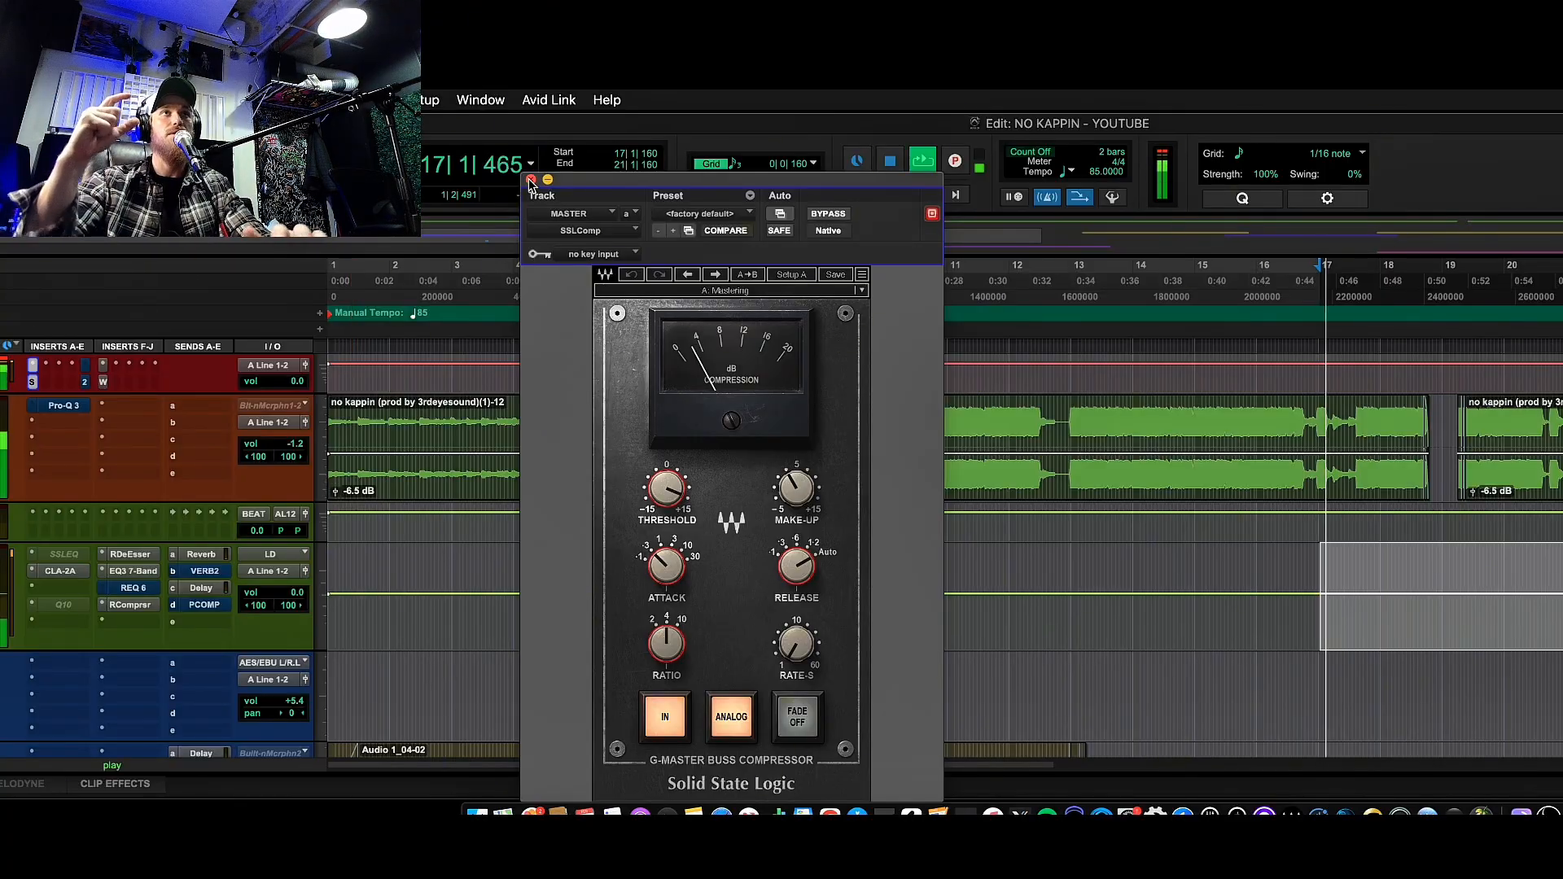
pyautogui.press('space')
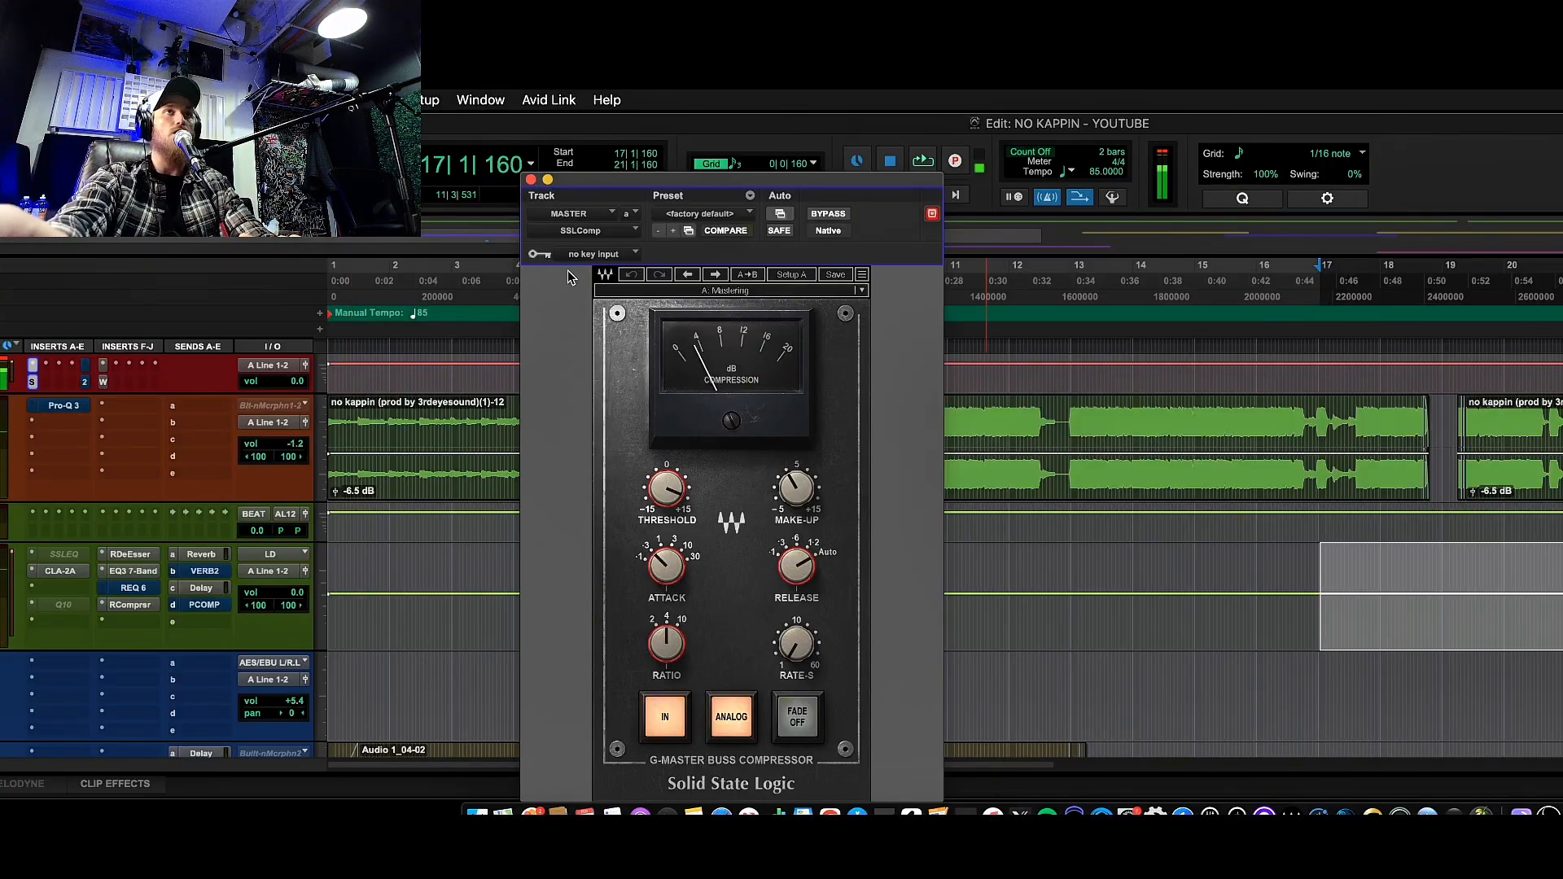
# Set the SSLComp make-up gain to 2.5 on the MASTER and open its WLM Meter to check loudness.
pyautogui.press('space')
pyautogui.press('space')
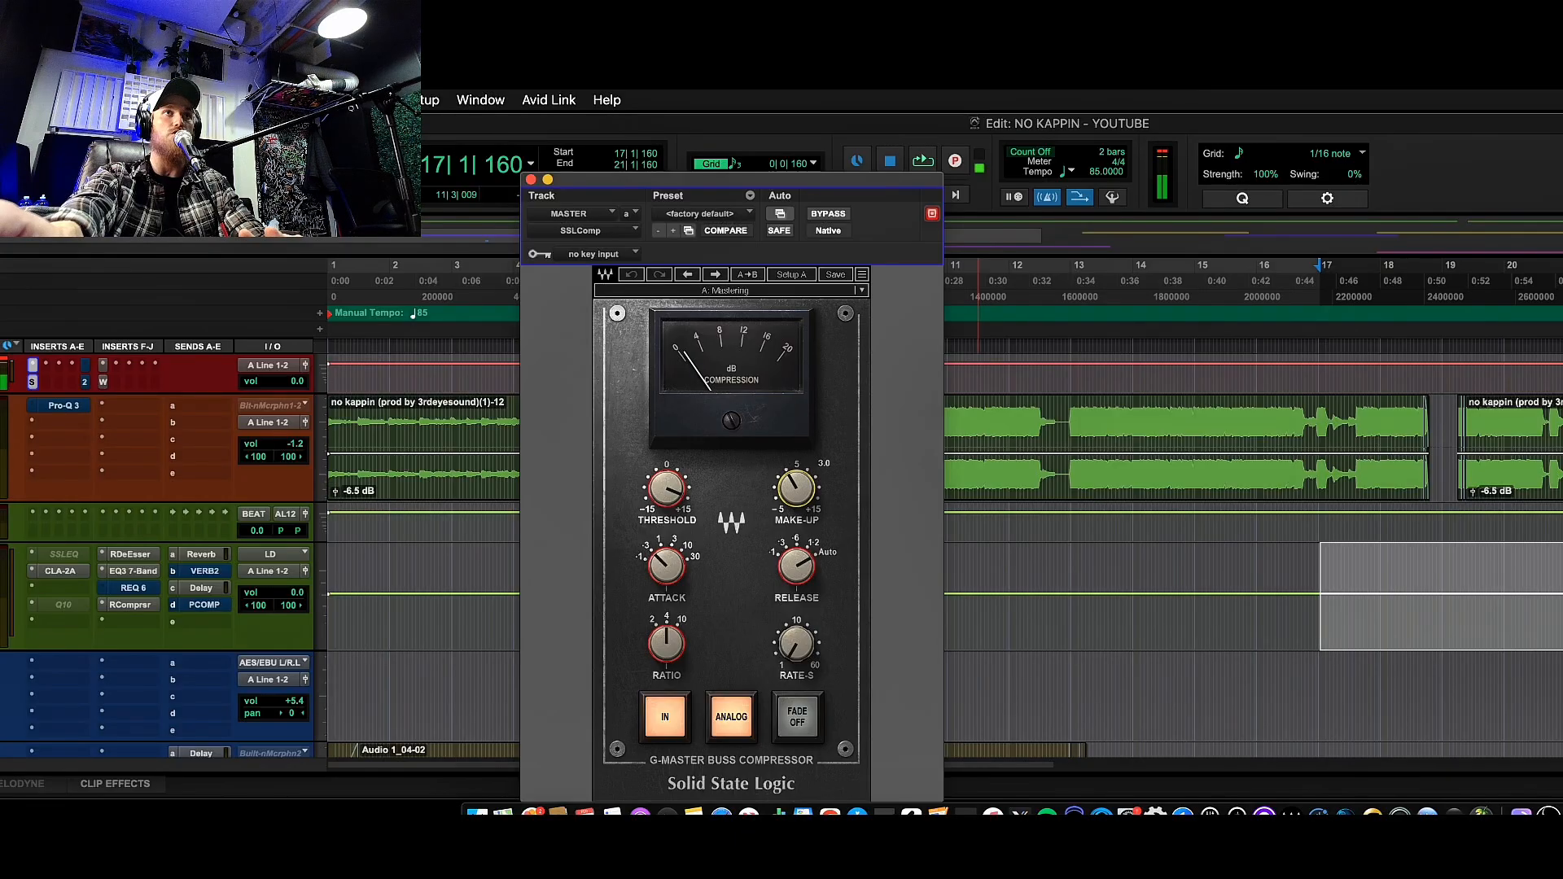
pyautogui.press('space')
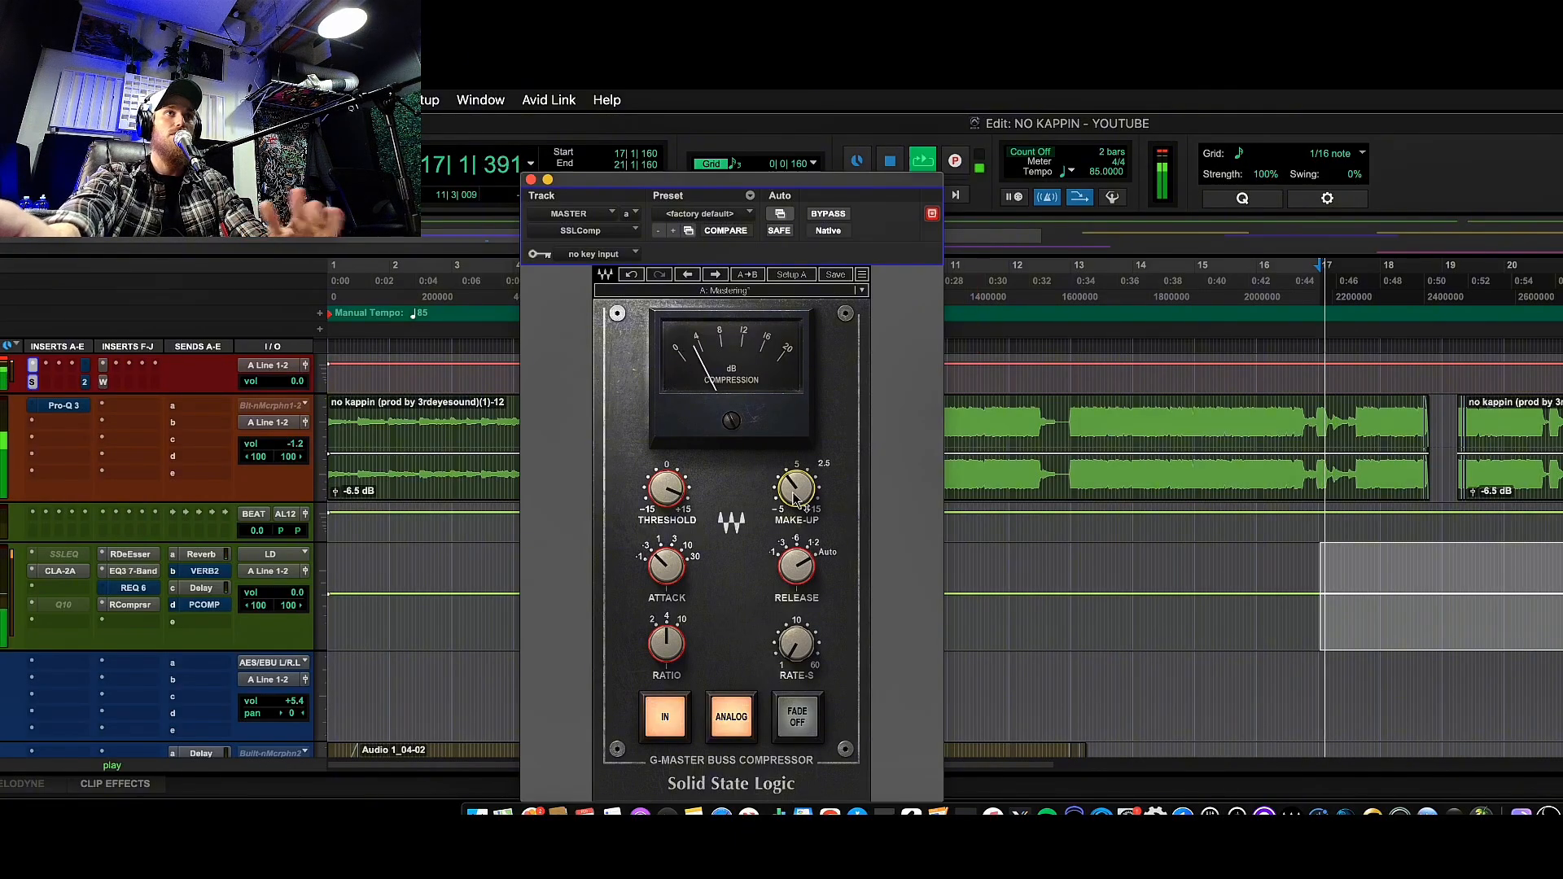
pyautogui.press('super+w')
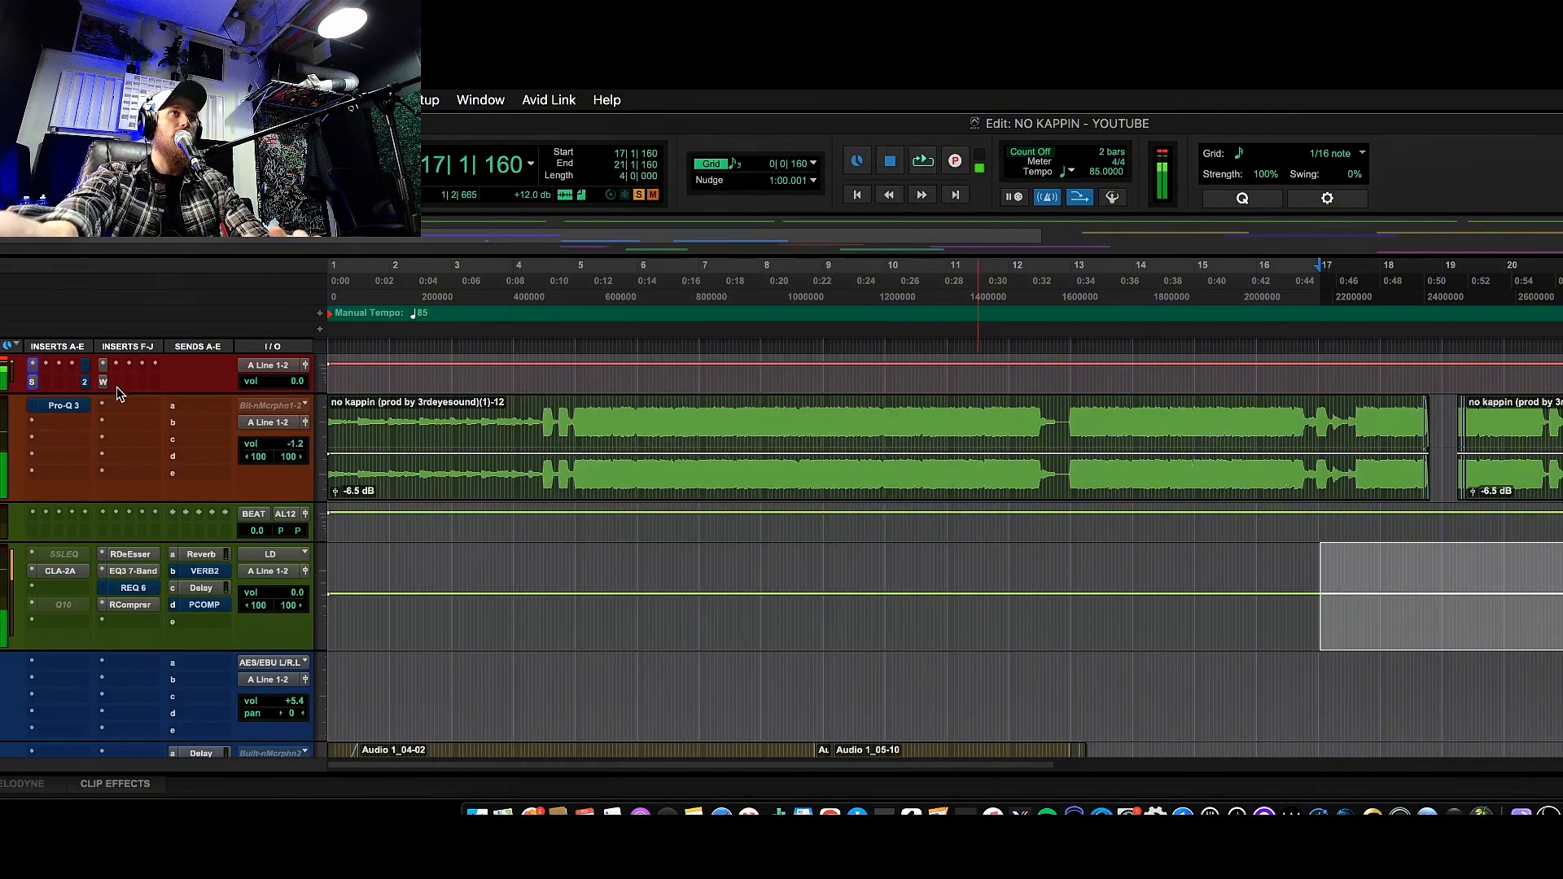
pyautogui.click(104, 376)
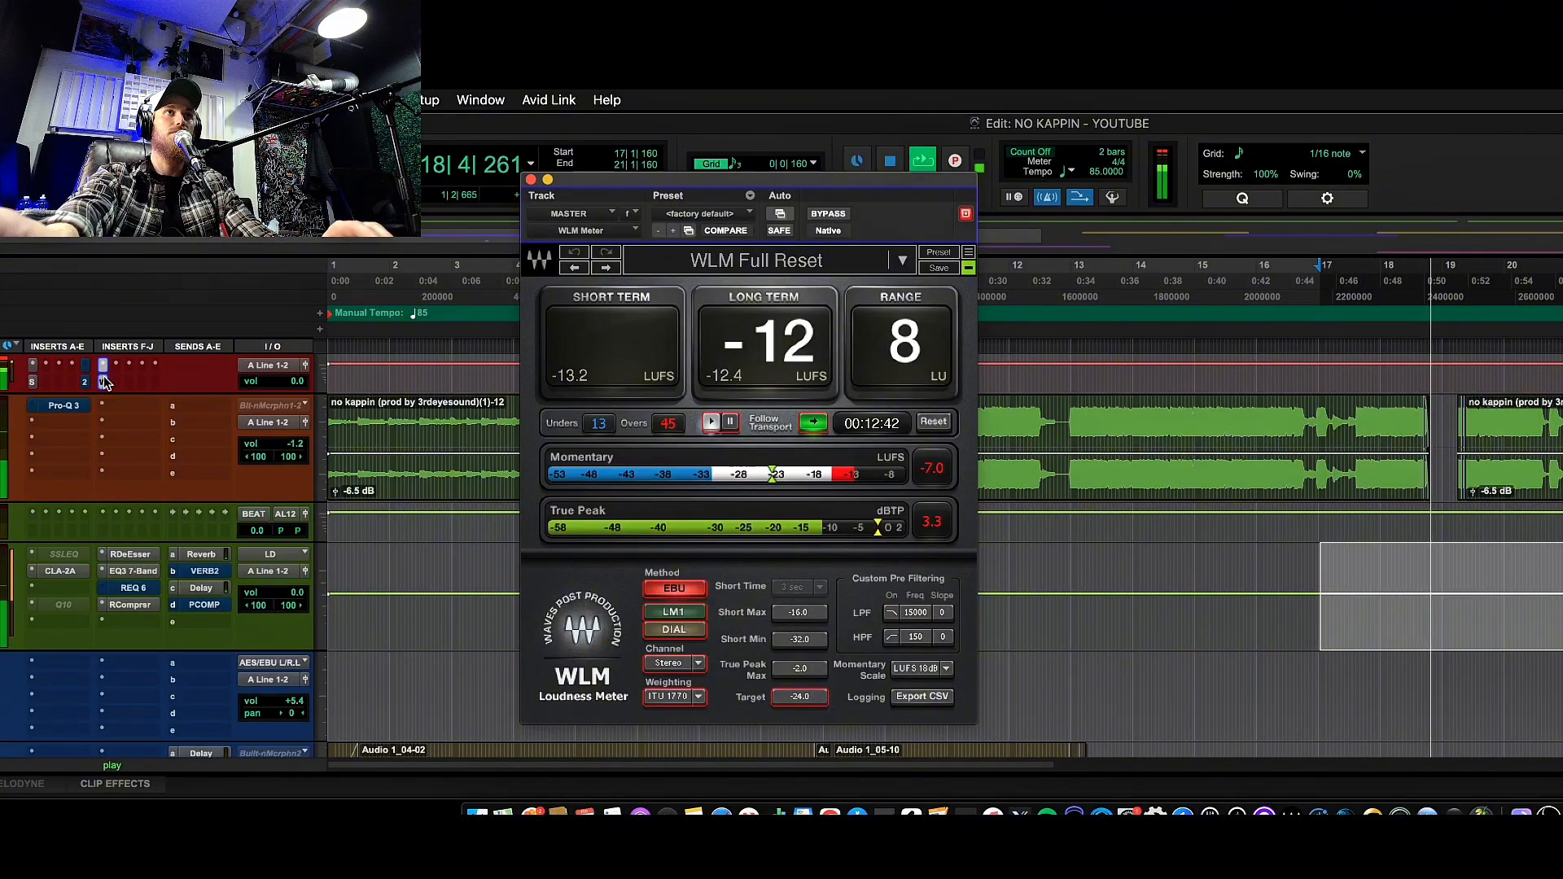
# Raise the MASTER SSLComp threshold and readjust its make-up gain while playing from 14|4|480.
pyautogui.click(32, 383)
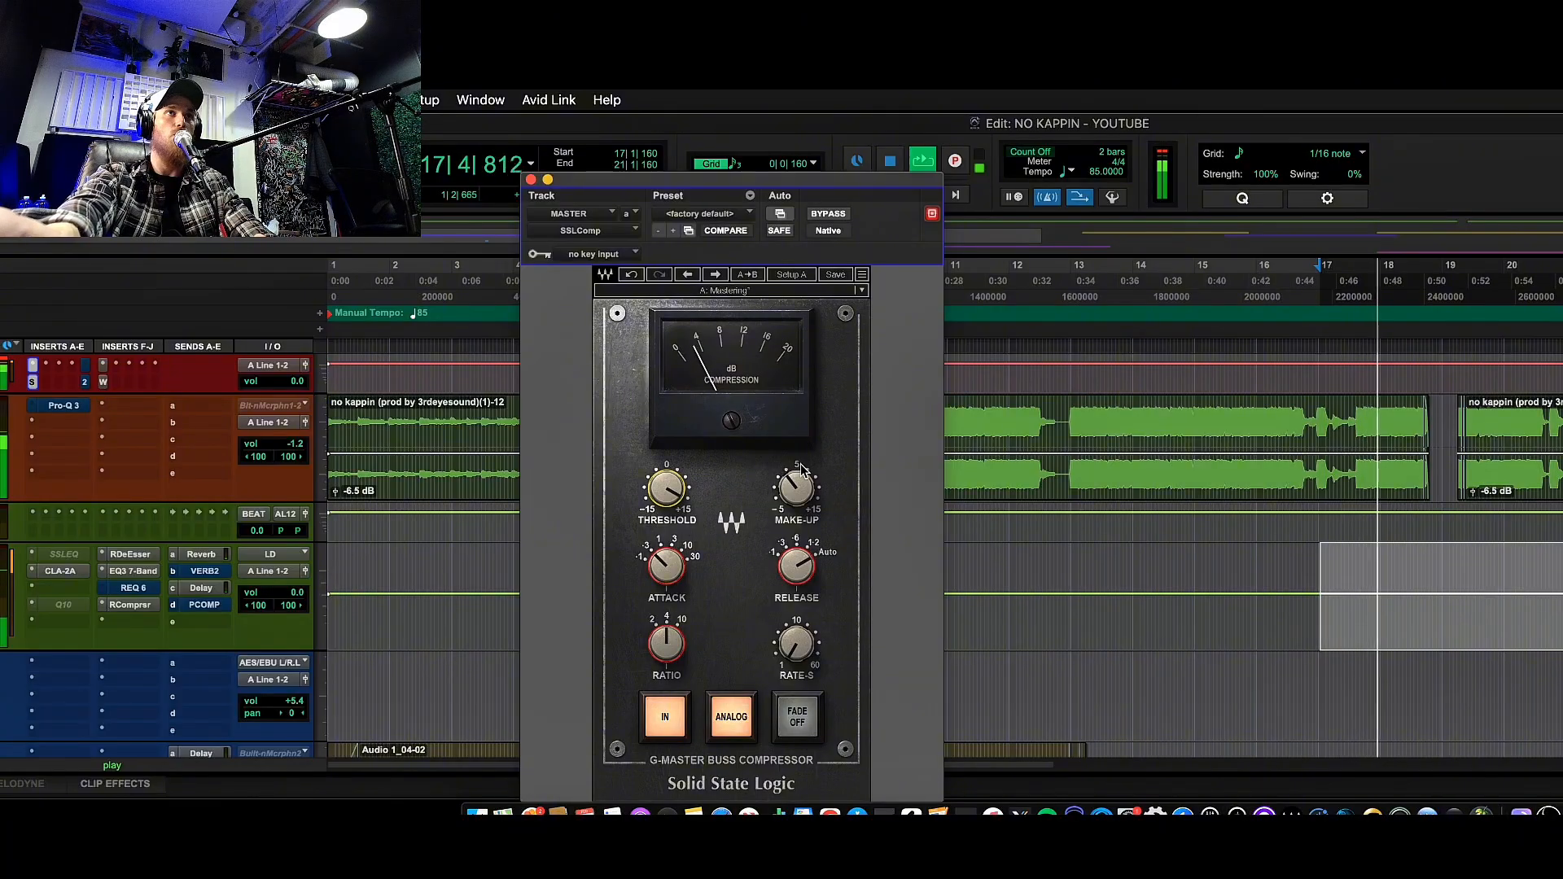
pyautogui.press('space')
pyautogui.click(1187, 608)
pyautogui.press('space')
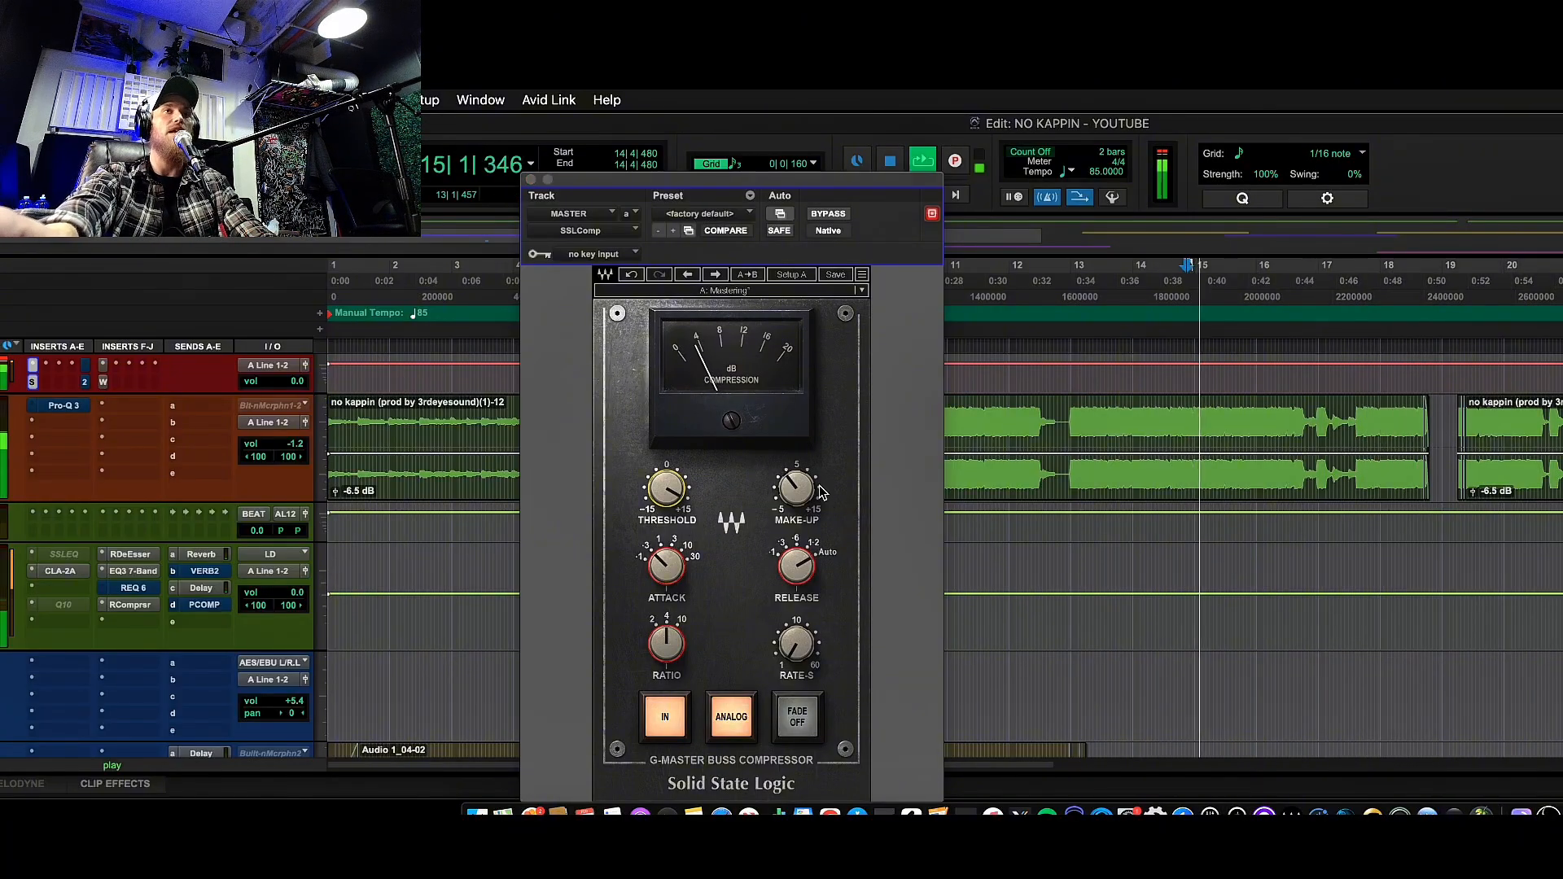
pyautogui.press('space')
pyautogui.press('space')
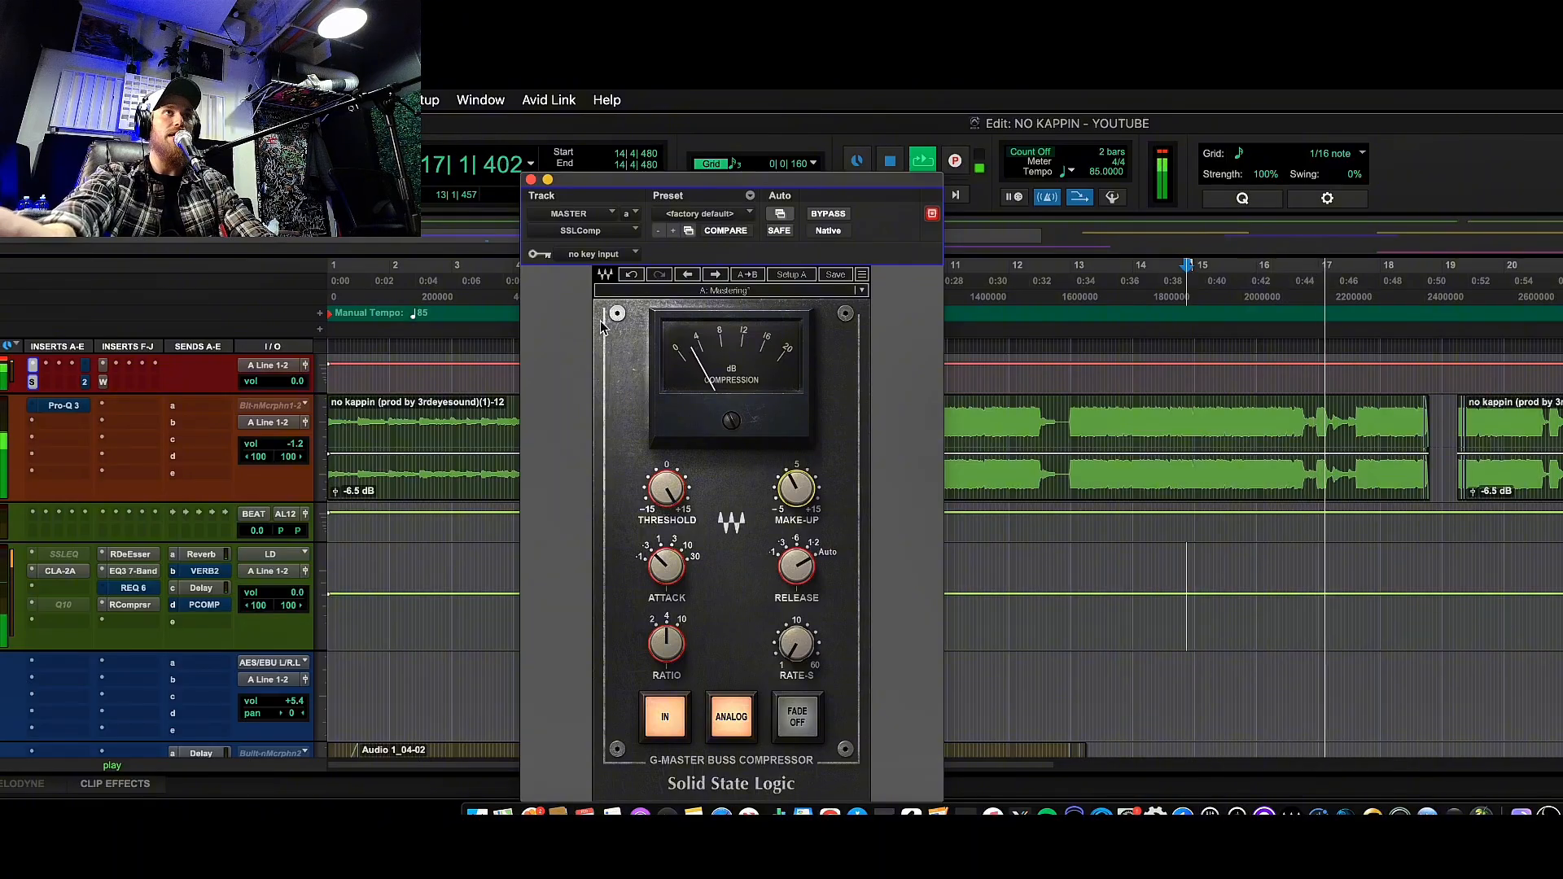
pyautogui.click(530, 179)
# Open the WLM Meter on the MASTER and measure the loudness while replaying from 14|4|480.
pyautogui.press('space')
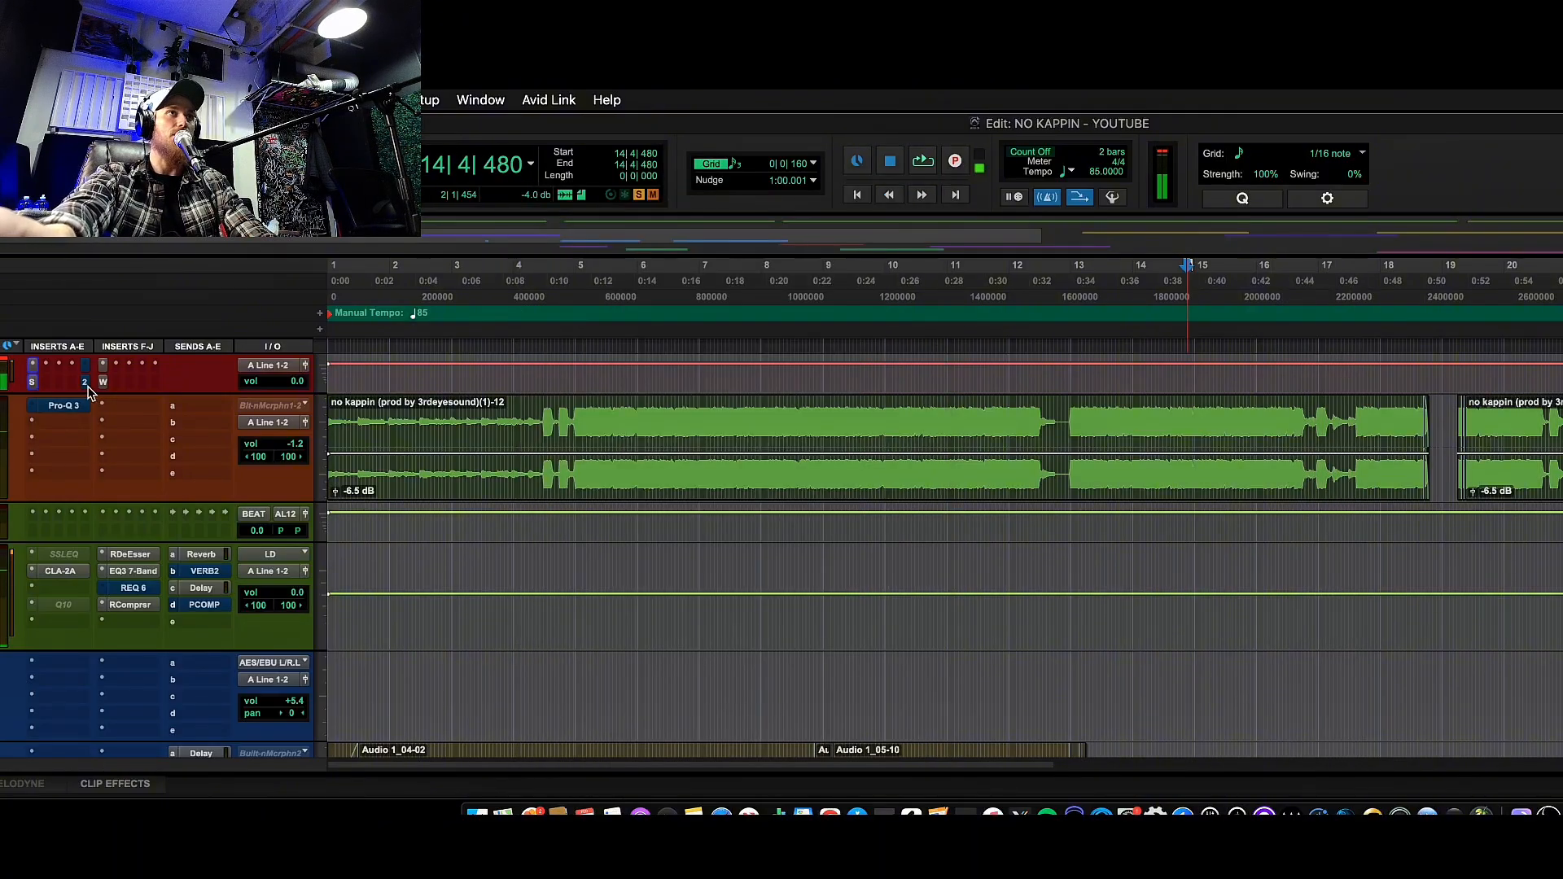
pyautogui.click(102, 380)
pyautogui.press('space')
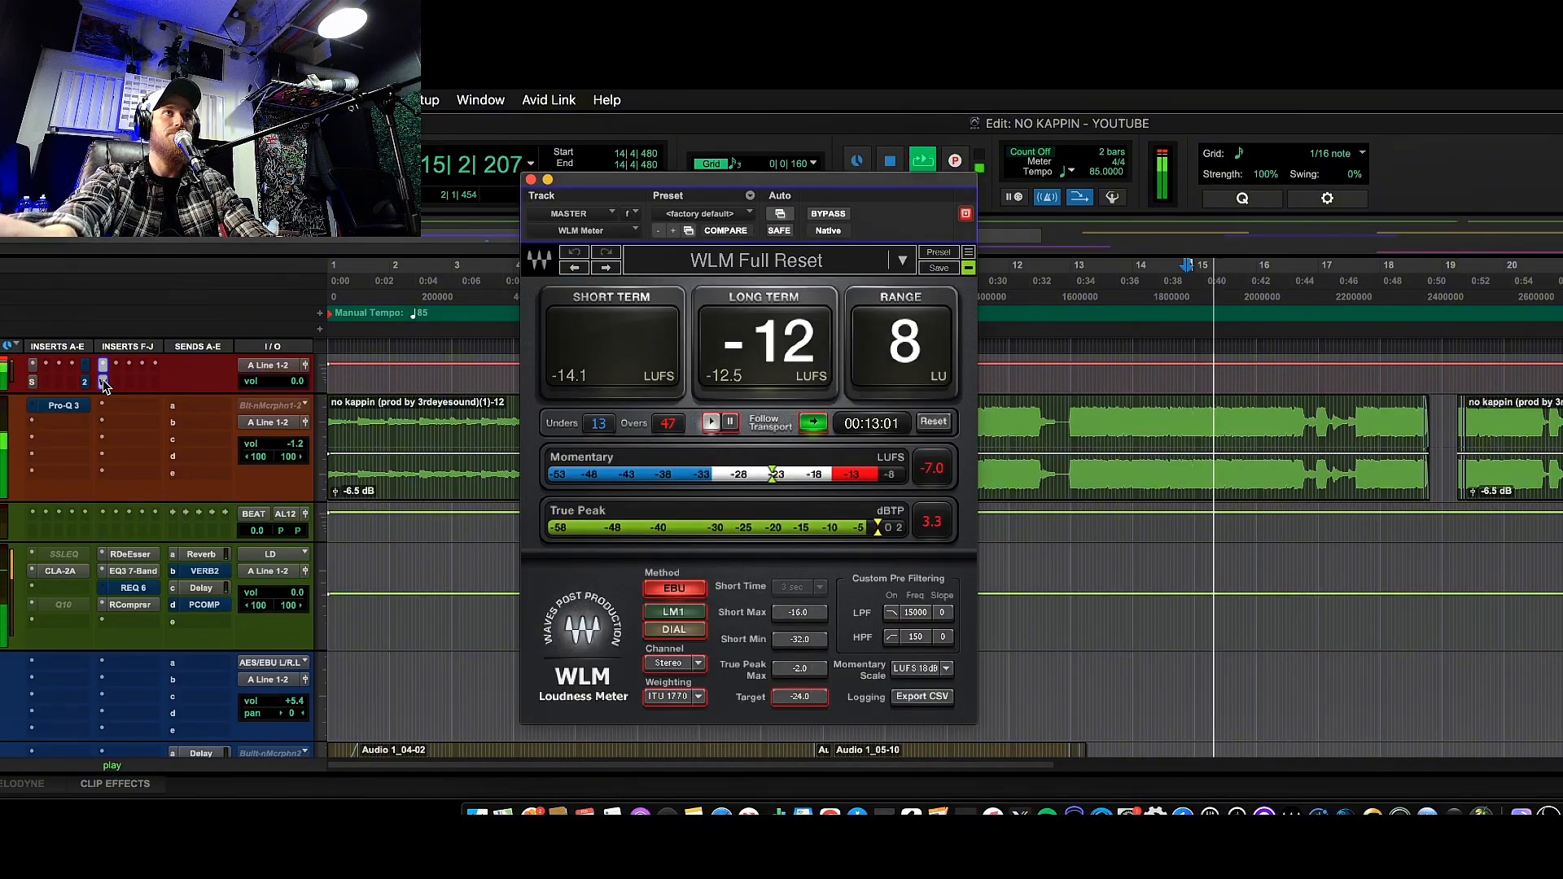